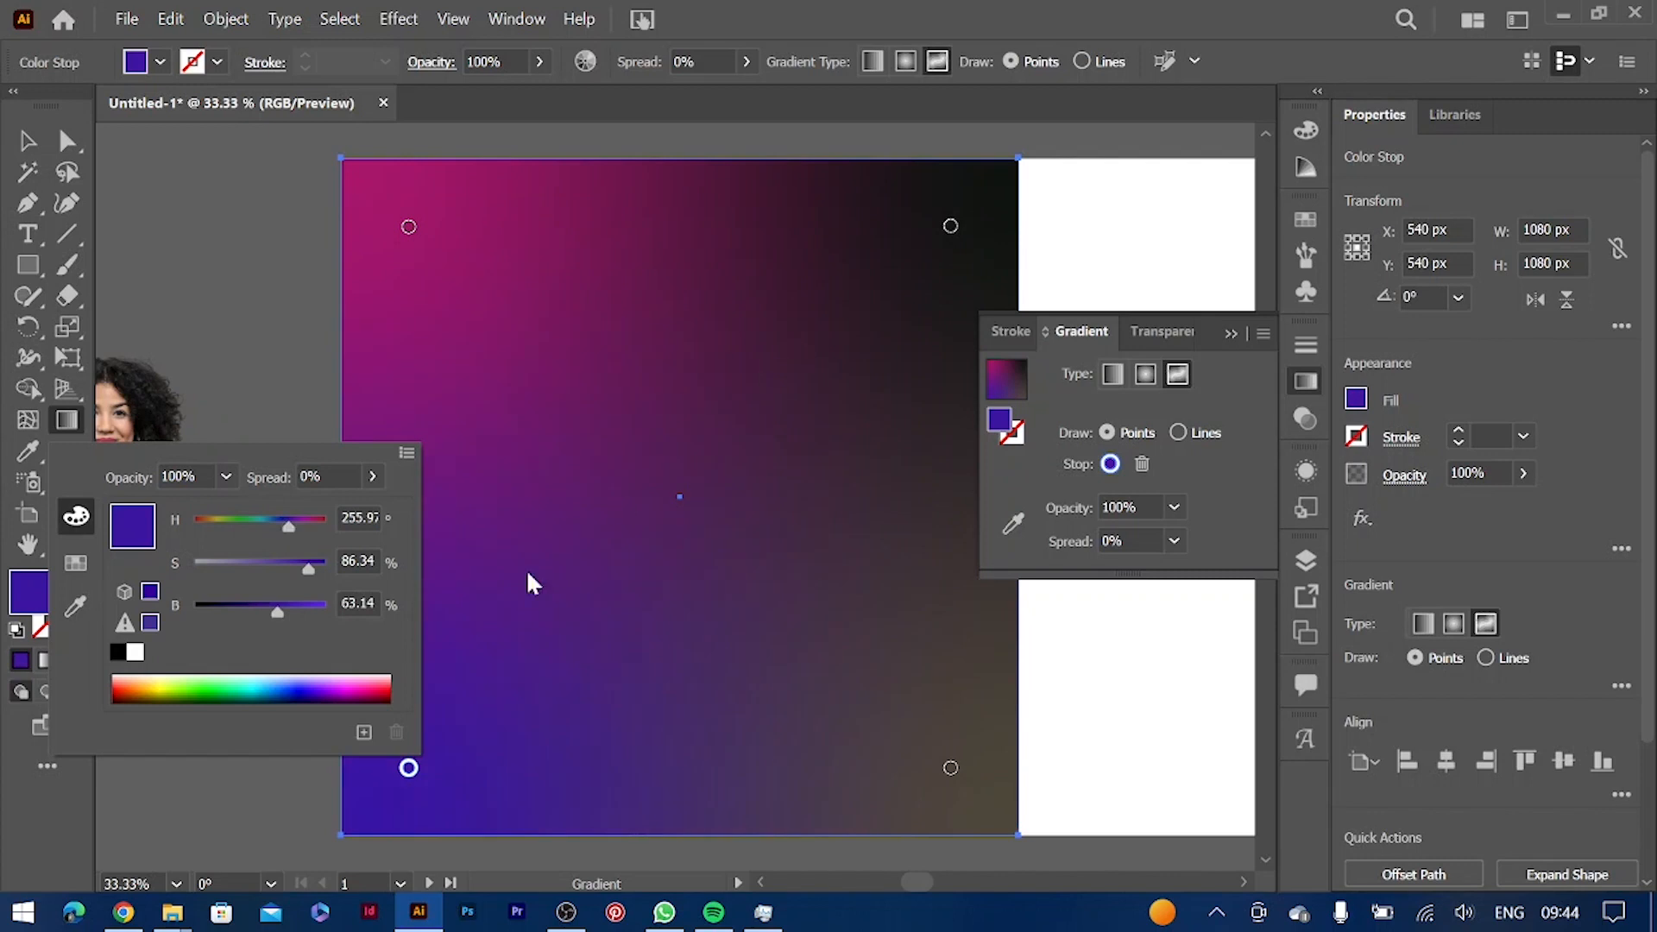
# Fine-tune the lower-left gradient stop's hue and brightness, and recolour the upper-right stop with violet-blue sampled from the background
pyautogui.moveTo(276, 618); pyautogui.dragTo(273, 611)
pyautogui.moveTo(288, 524); pyautogui.dragTo(293, 528)
pyautogui.doubleClick(950, 226)
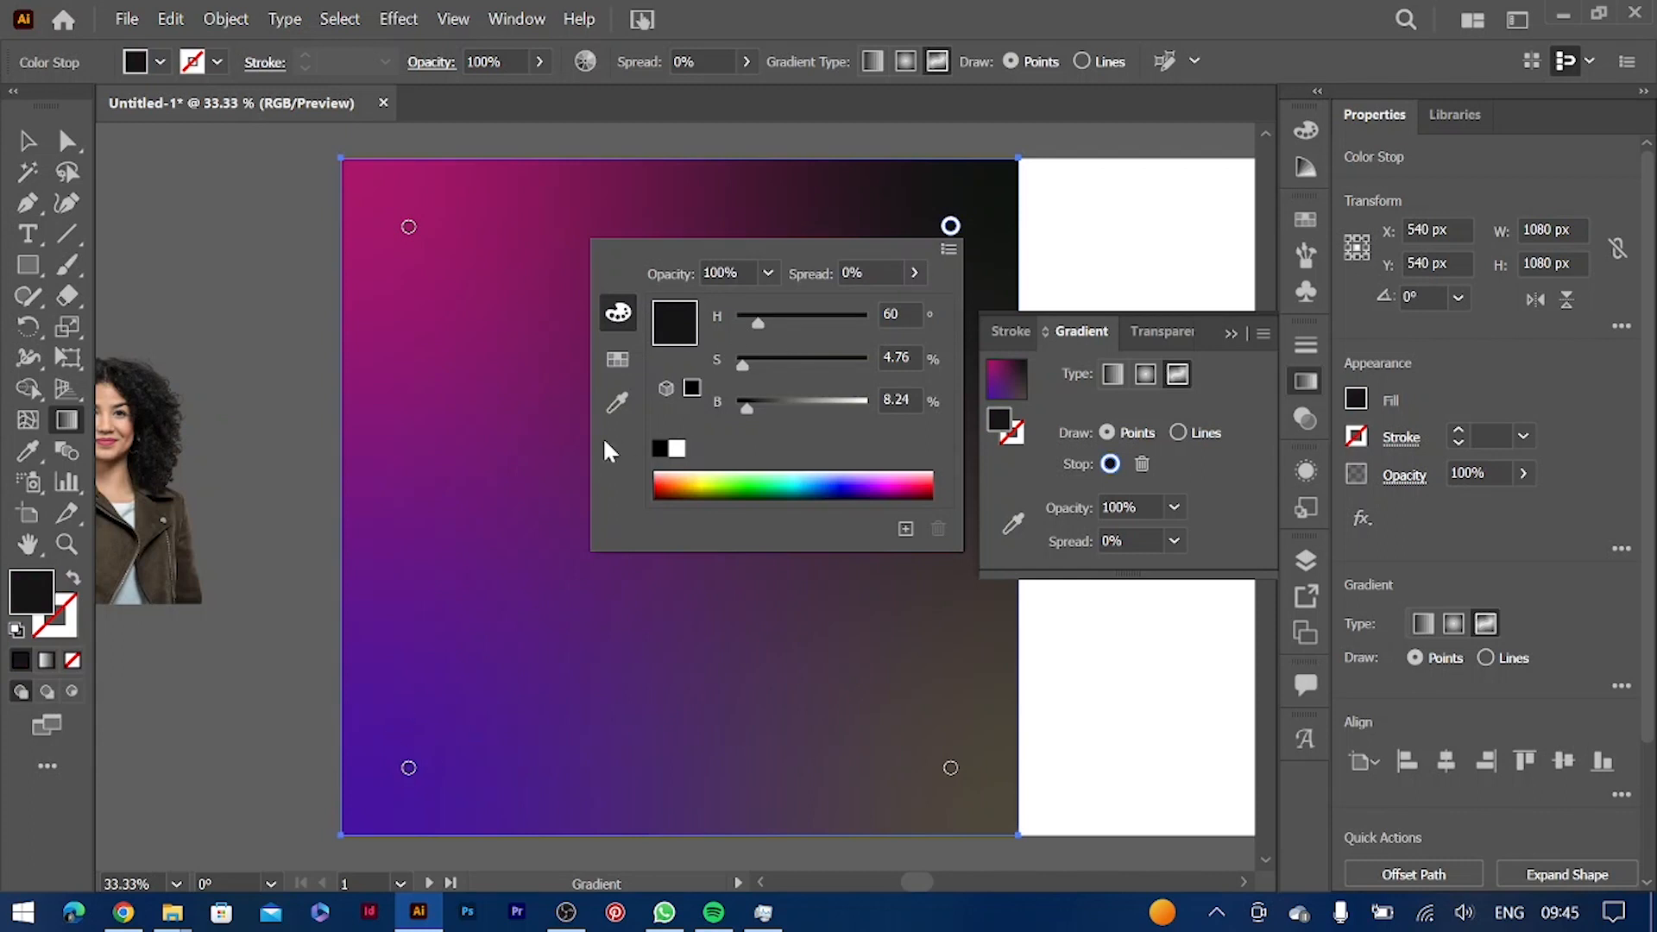
pyautogui.click(617, 402)
pyautogui.click(407, 670)
# Recolour the lower-right gradient stop with magenta sampled from the background and move it close to the square's centre
pyautogui.doubleClick(951, 767)
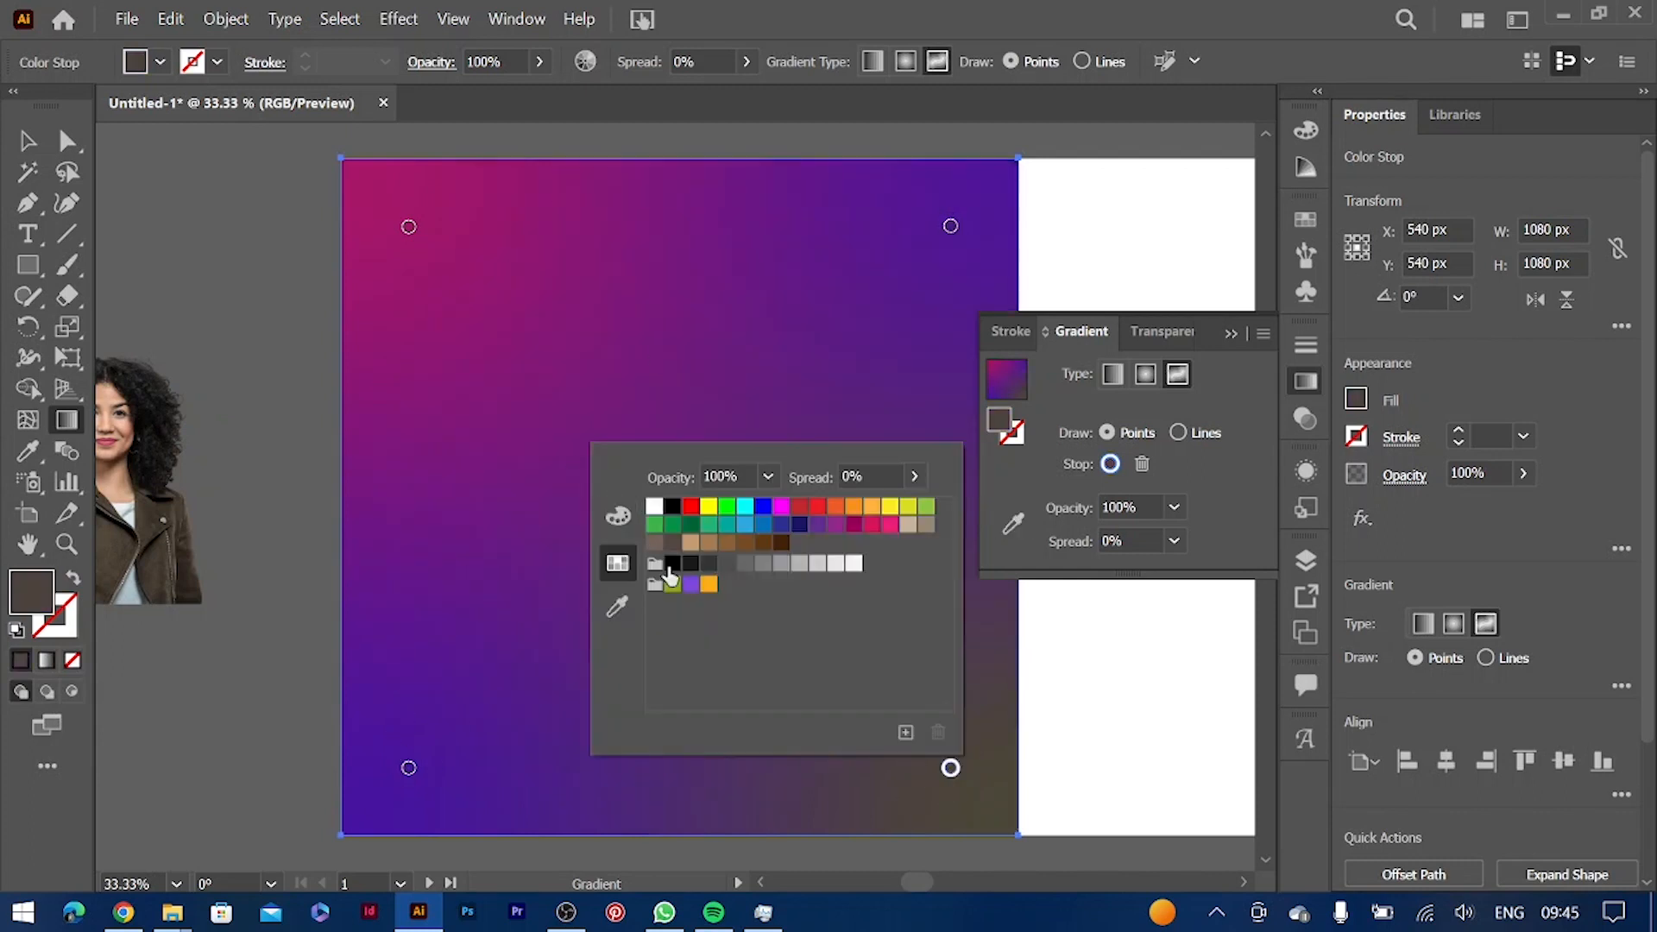
pyautogui.click(618, 518)
pyautogui.click(618, 563)
pyautogui.click(617, 606)
pyautogui.click(433, 347)
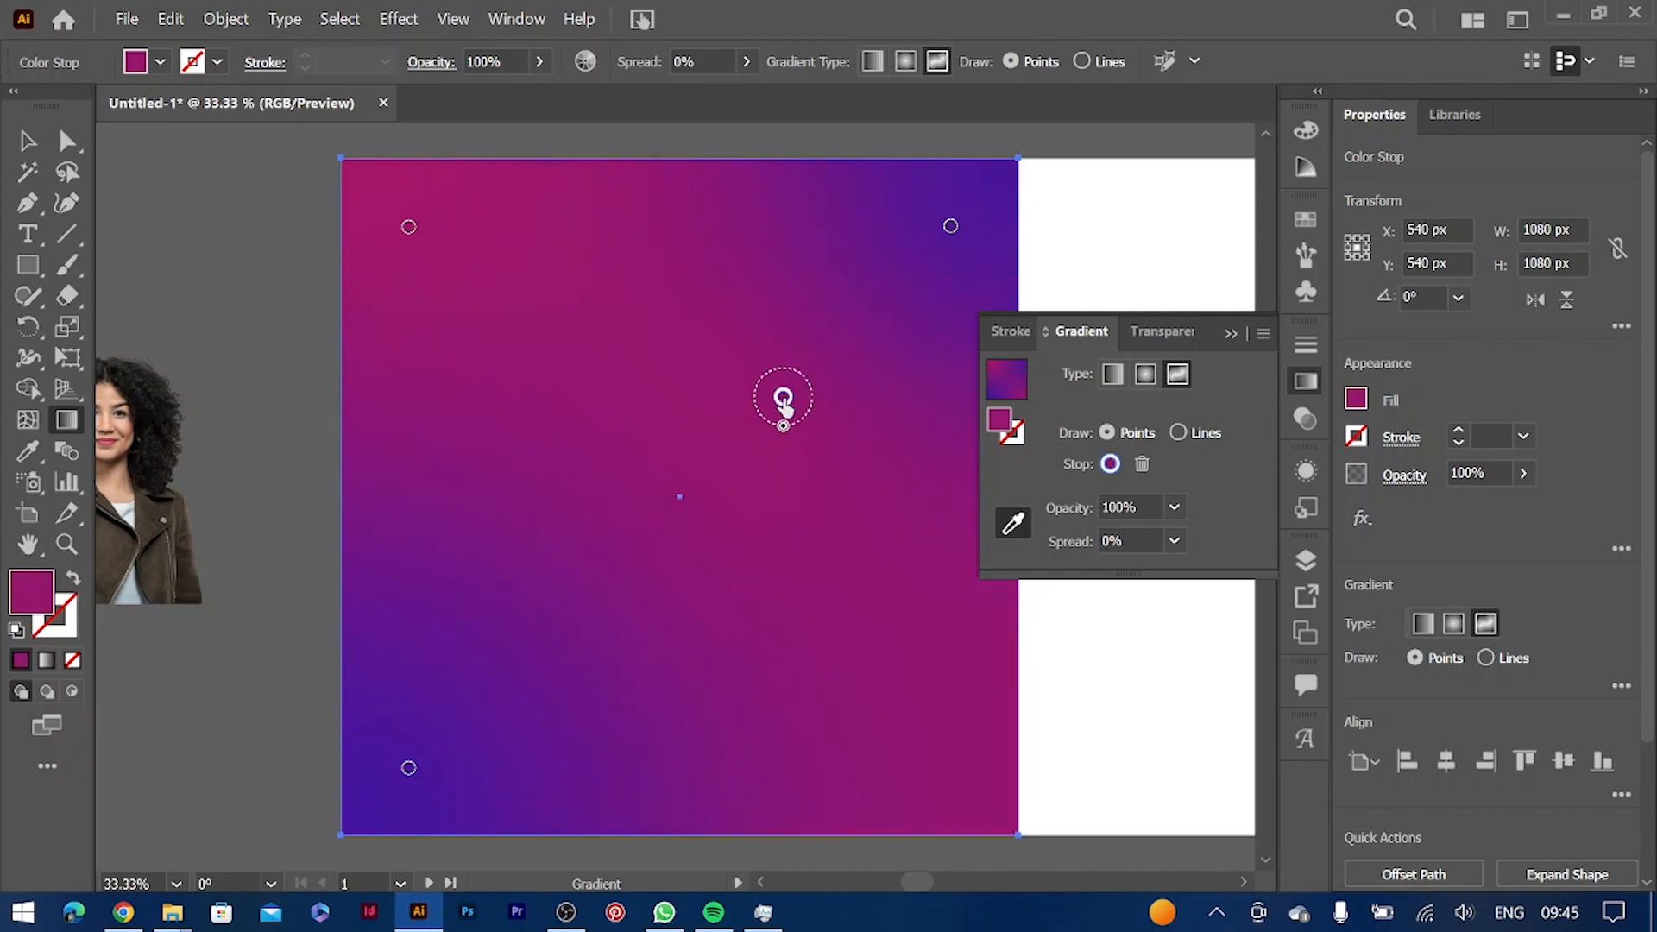
# Move the upper-right violet gradient stop down and slightly inward from the square's corner
pyautogui.moveTo(953, 240); pyautogui.dragTo(919, 393)
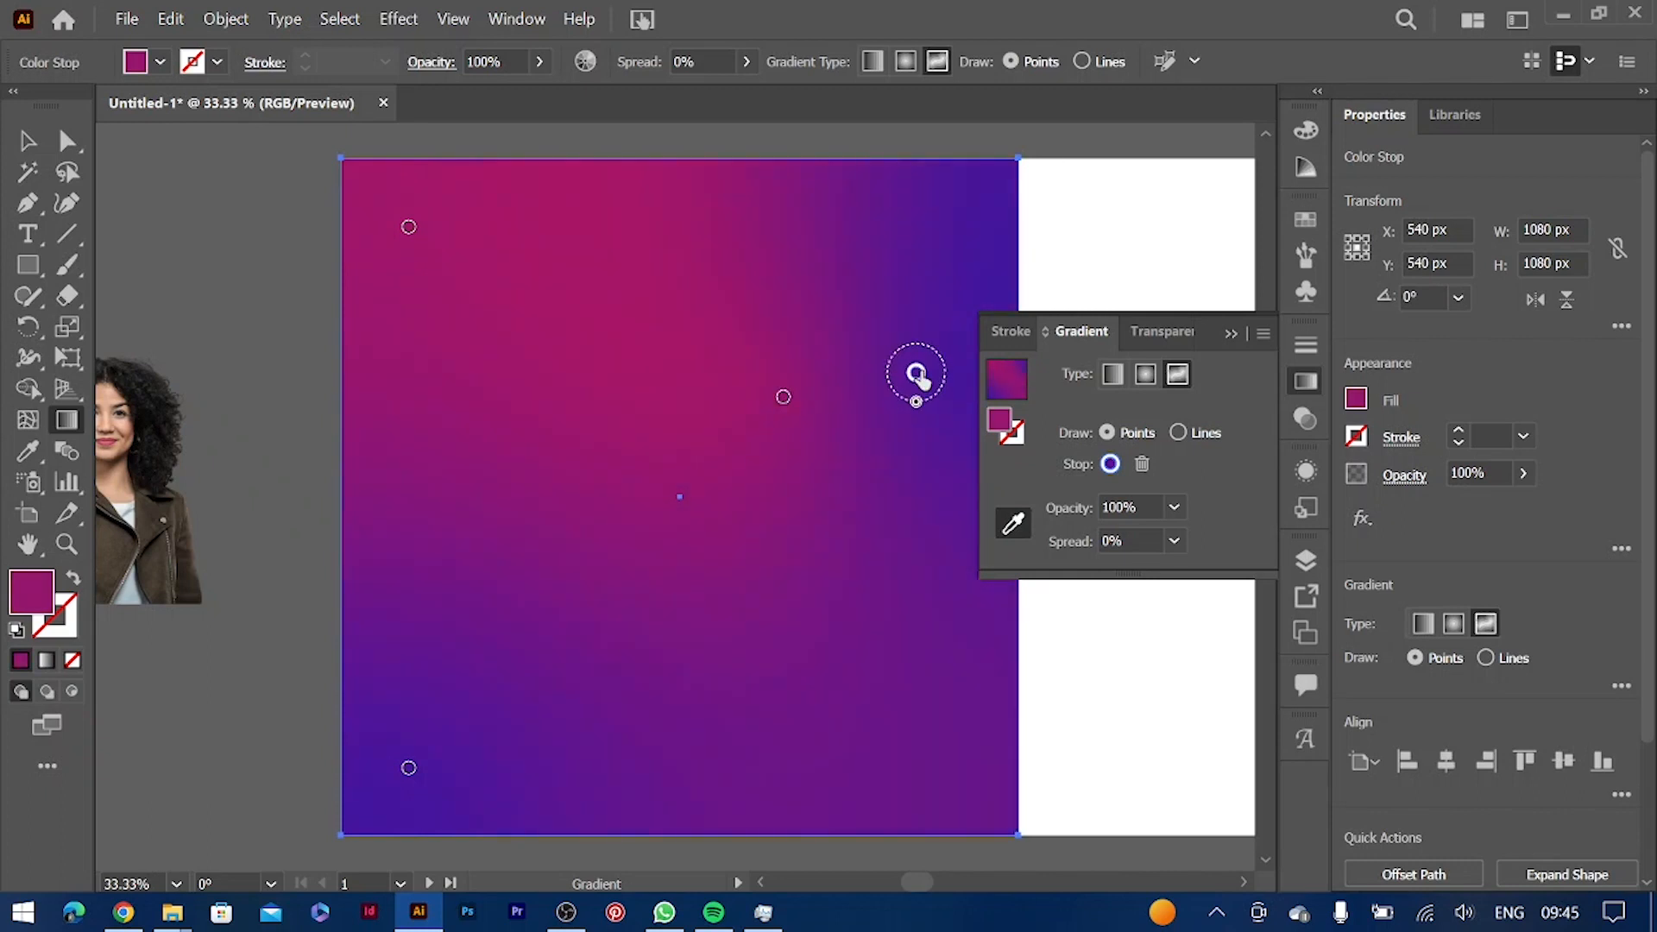
pyautogui.click(918, 381)
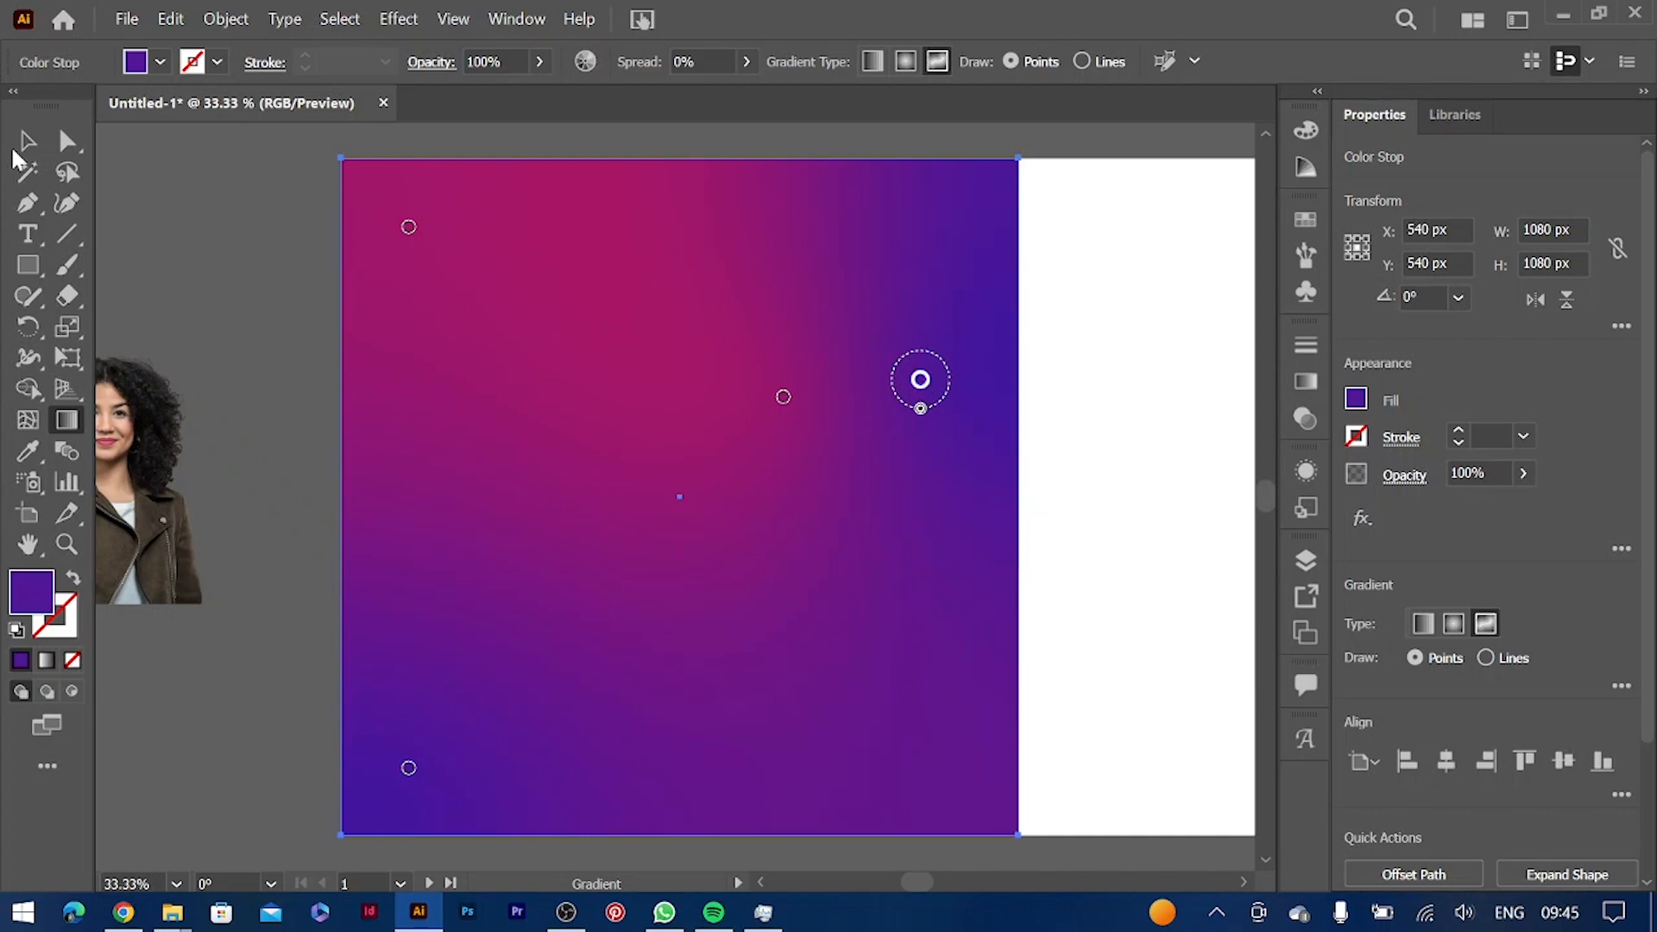
# Place the woman's image on the gradient square, enlarged to about 1325 × 883 px, with its base on the artboard's lower edge
pyautogui.click(28, 140)
pyautogui.moveTo(130, 483); pyautogui.dragTo(689, 594)
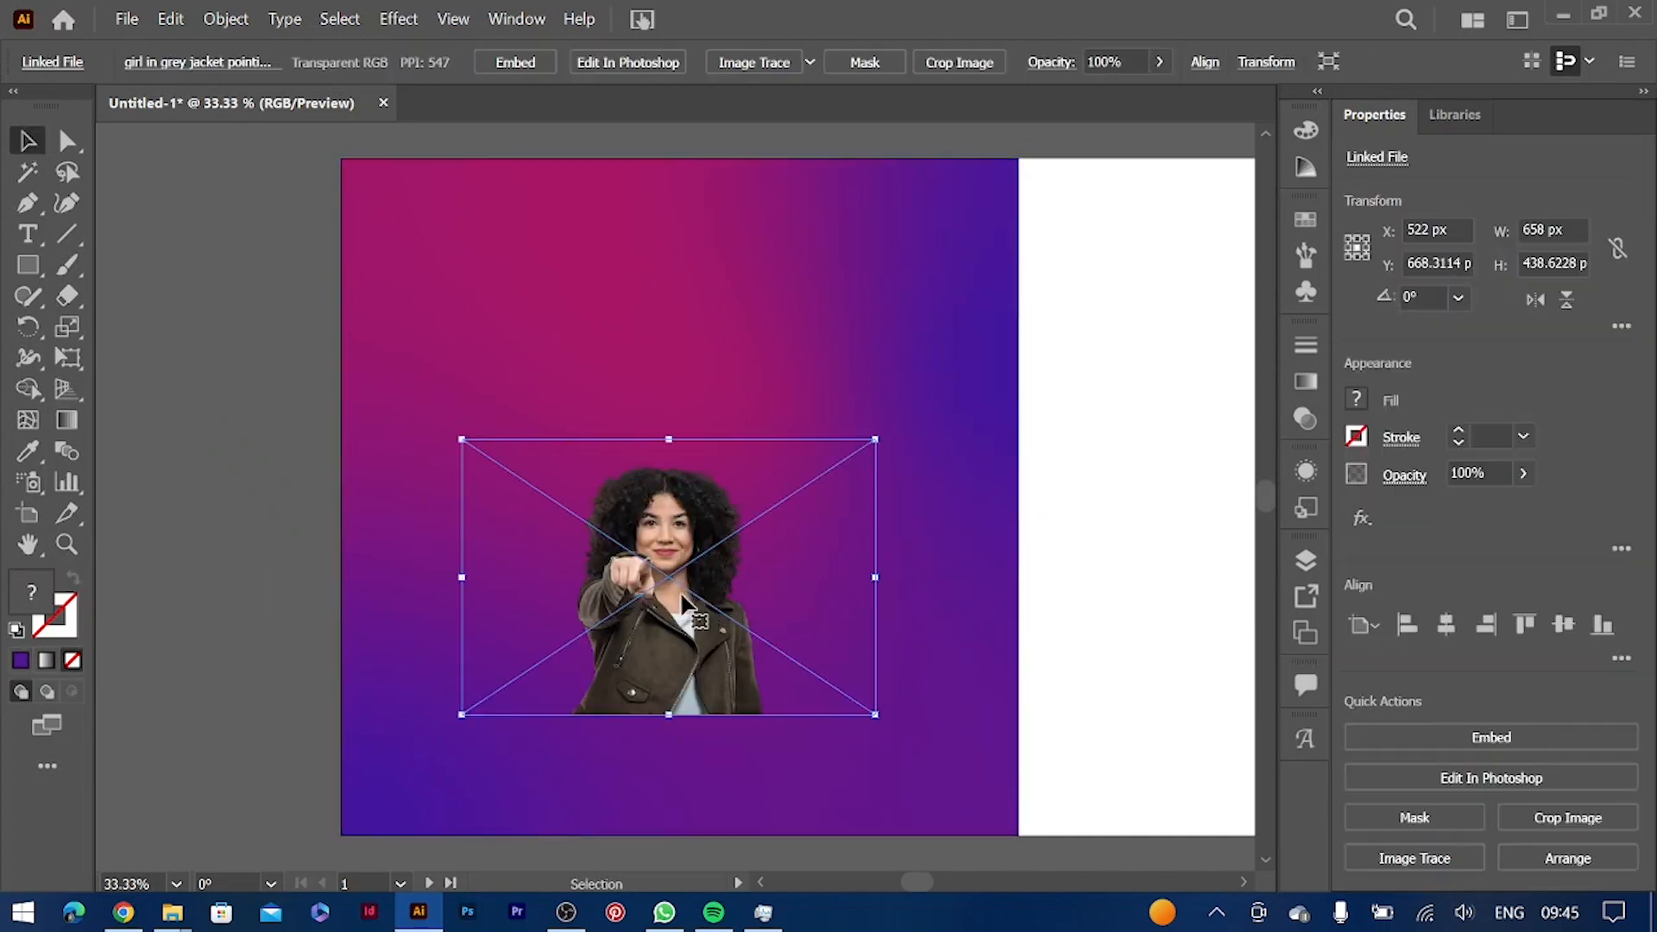
pyautogui.moveTo(663, 717); pyautogui.dragTo(670, 835)
pyautogui.moveTo(673, 444); pyautogui.dragTo(681, 308)
pyautogui.moveTo(685, 502); pyautogui.dragTo(706, 489)
pyautogui.moveTo(688, 300); pyautogui.dragTo(688, 281)
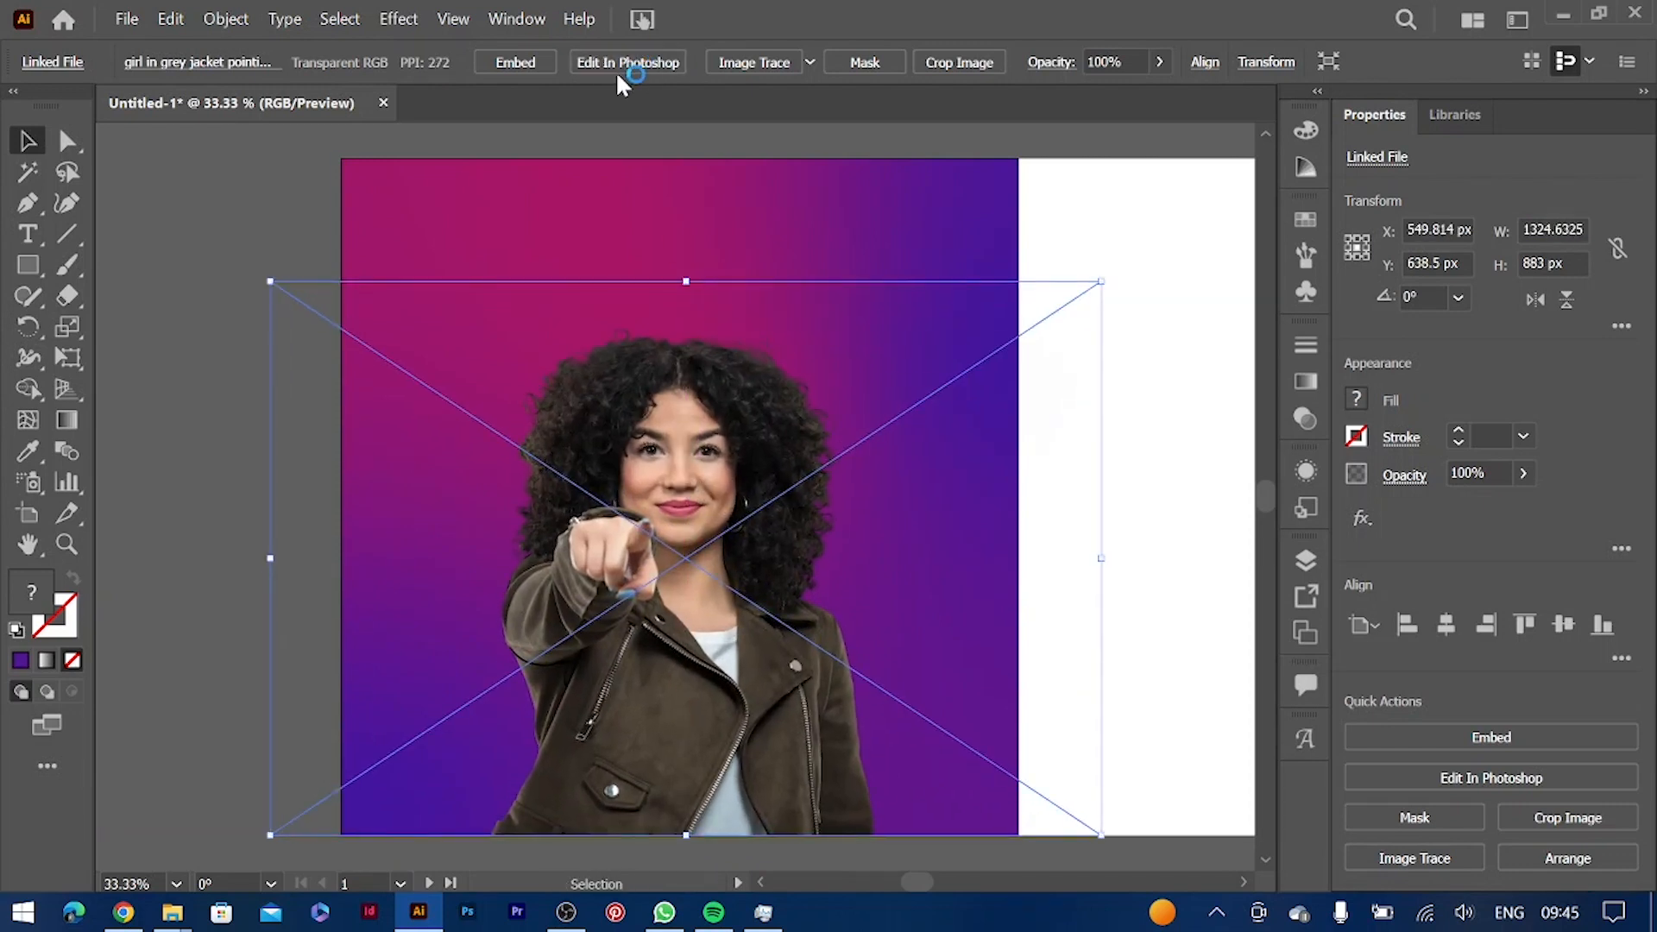
# Open the linked image of the woman in Photoshop for editing
pyautogui.press('ctrl')
pyautogui.press('ctrl')
pyautogui.click(463, 915)
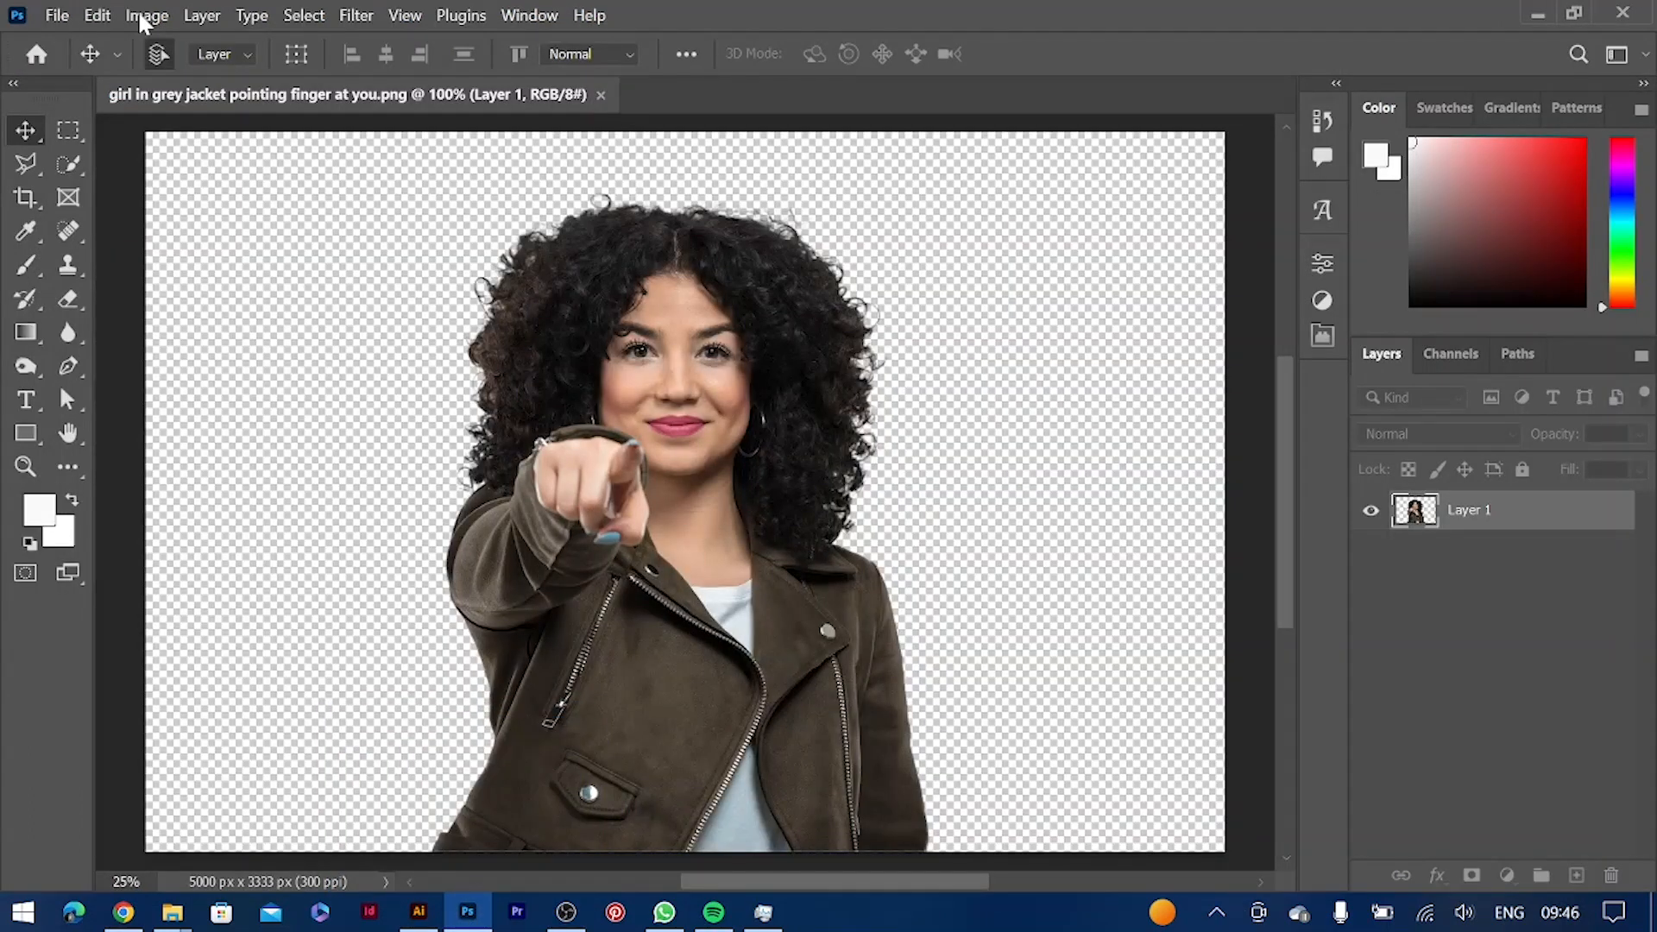
# Apply a Curves adjustment to the woman's image, adding midtone and highlight points and a shadow point at input 59, output 27
pyautogui.click(145, 15)
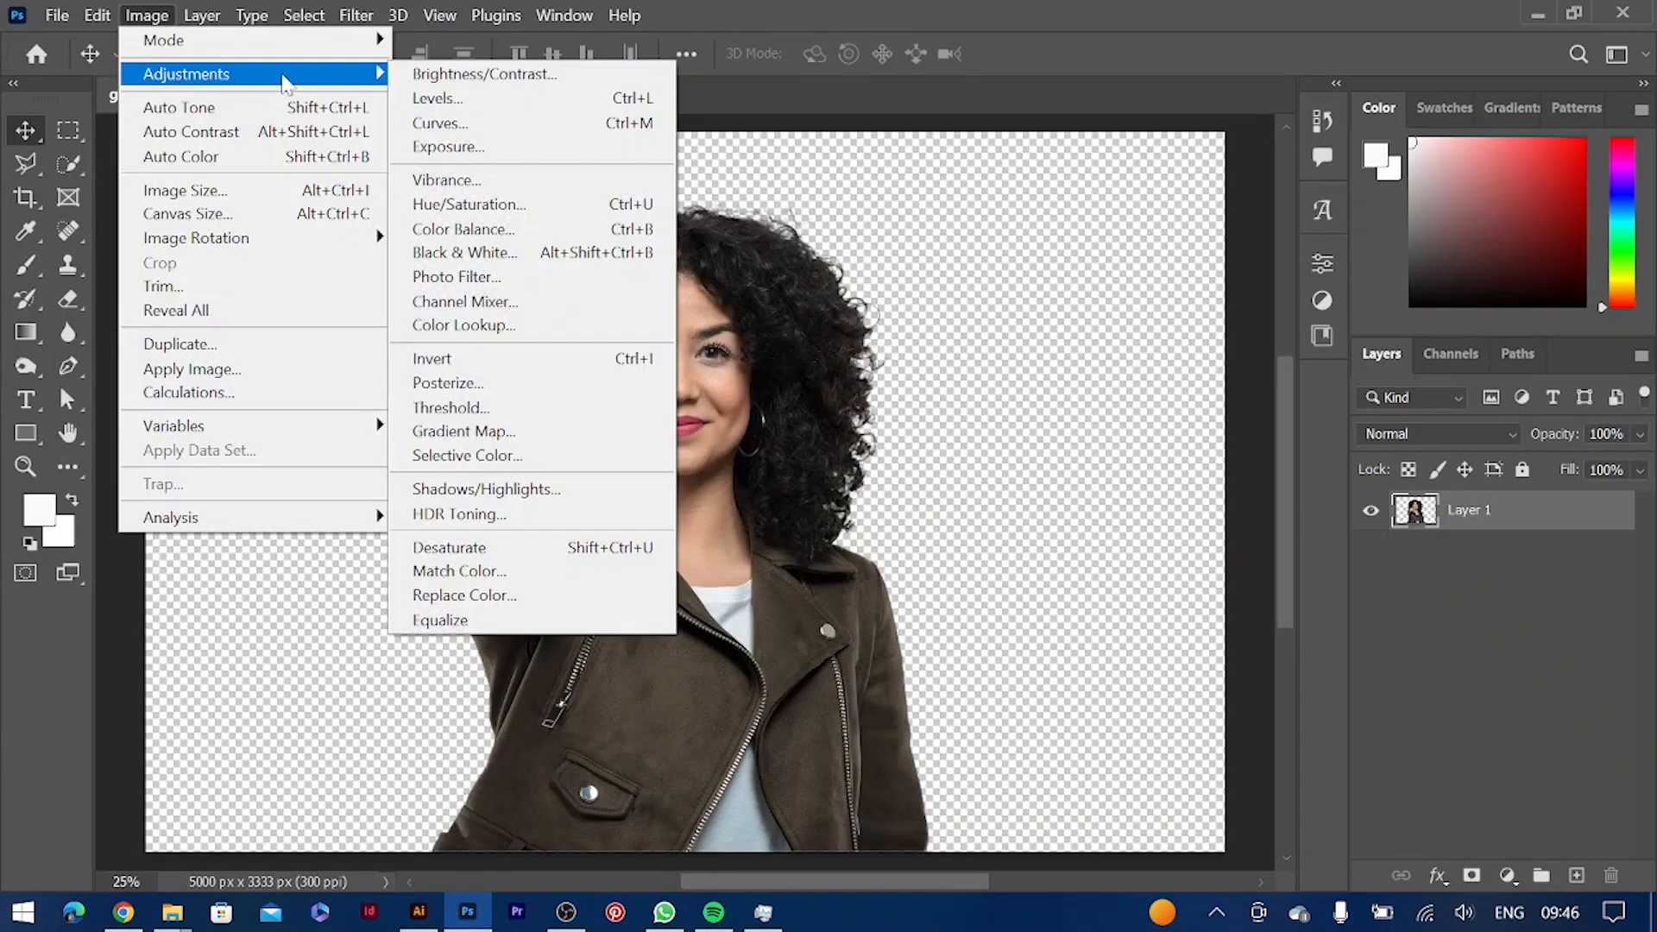
pyautogui.click(449, 121)
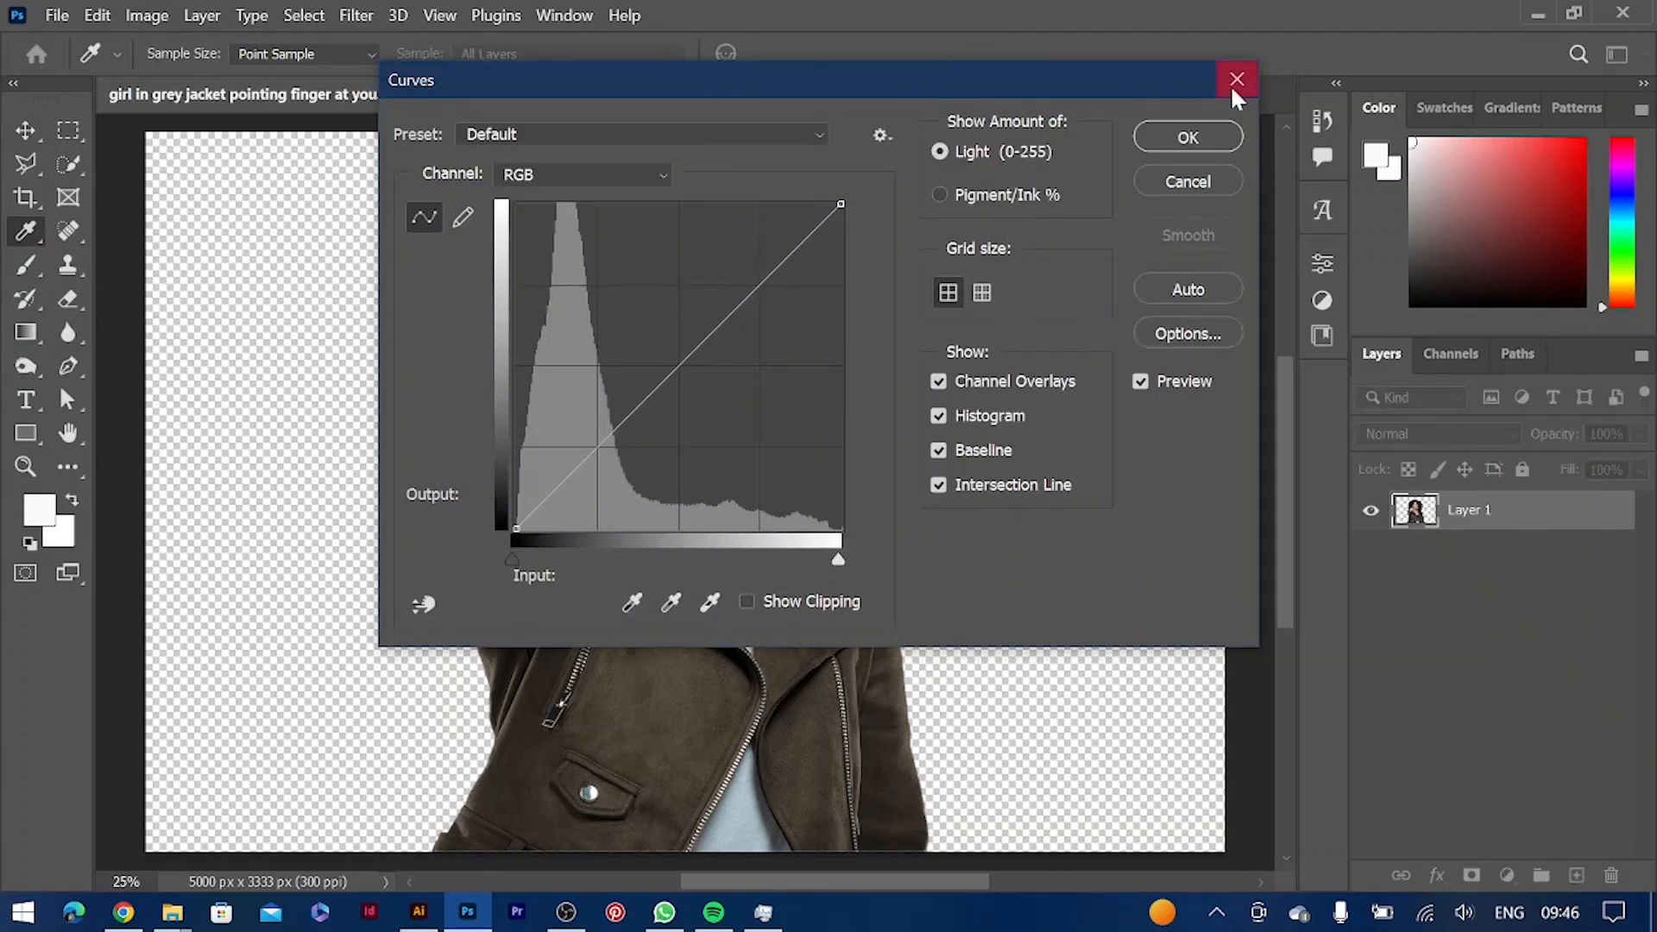
pyautogui.moveTo(1234, 90); pyautogui.dragTo(1533, 85)
pyautogui.click(1481, 285)
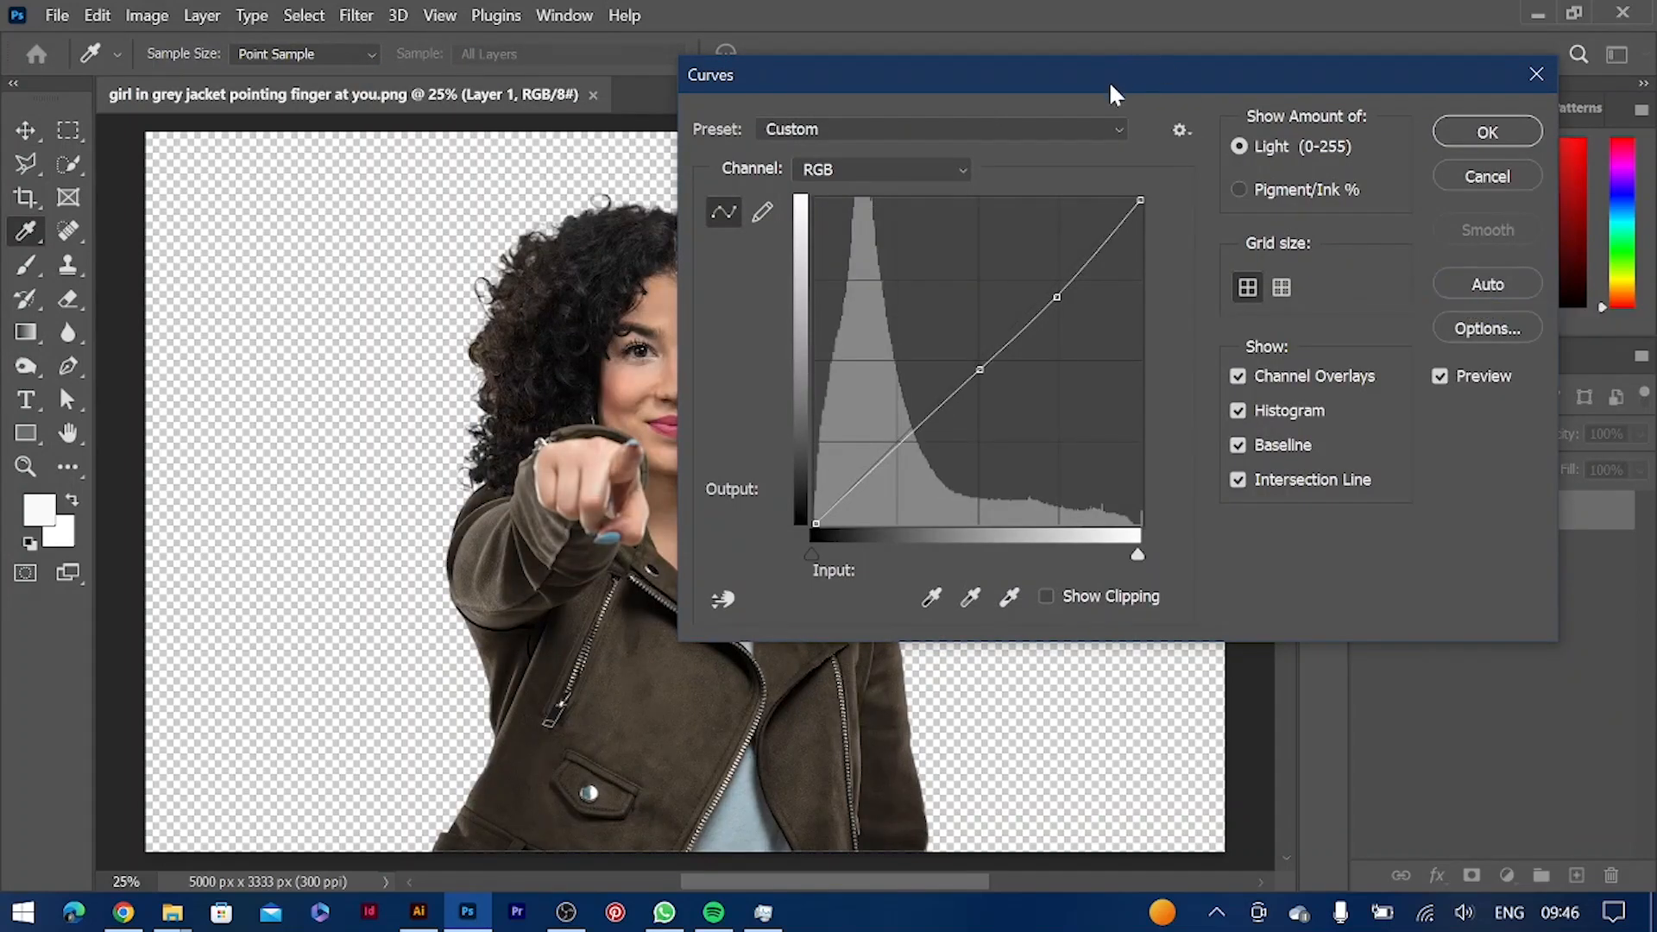
pyautogui.moveTo(1113, 93); pyautogui.dragTo(1247, 87)
pyautogui.moveTo(1016, 464); pyautogui.dragTo(1025, 484)
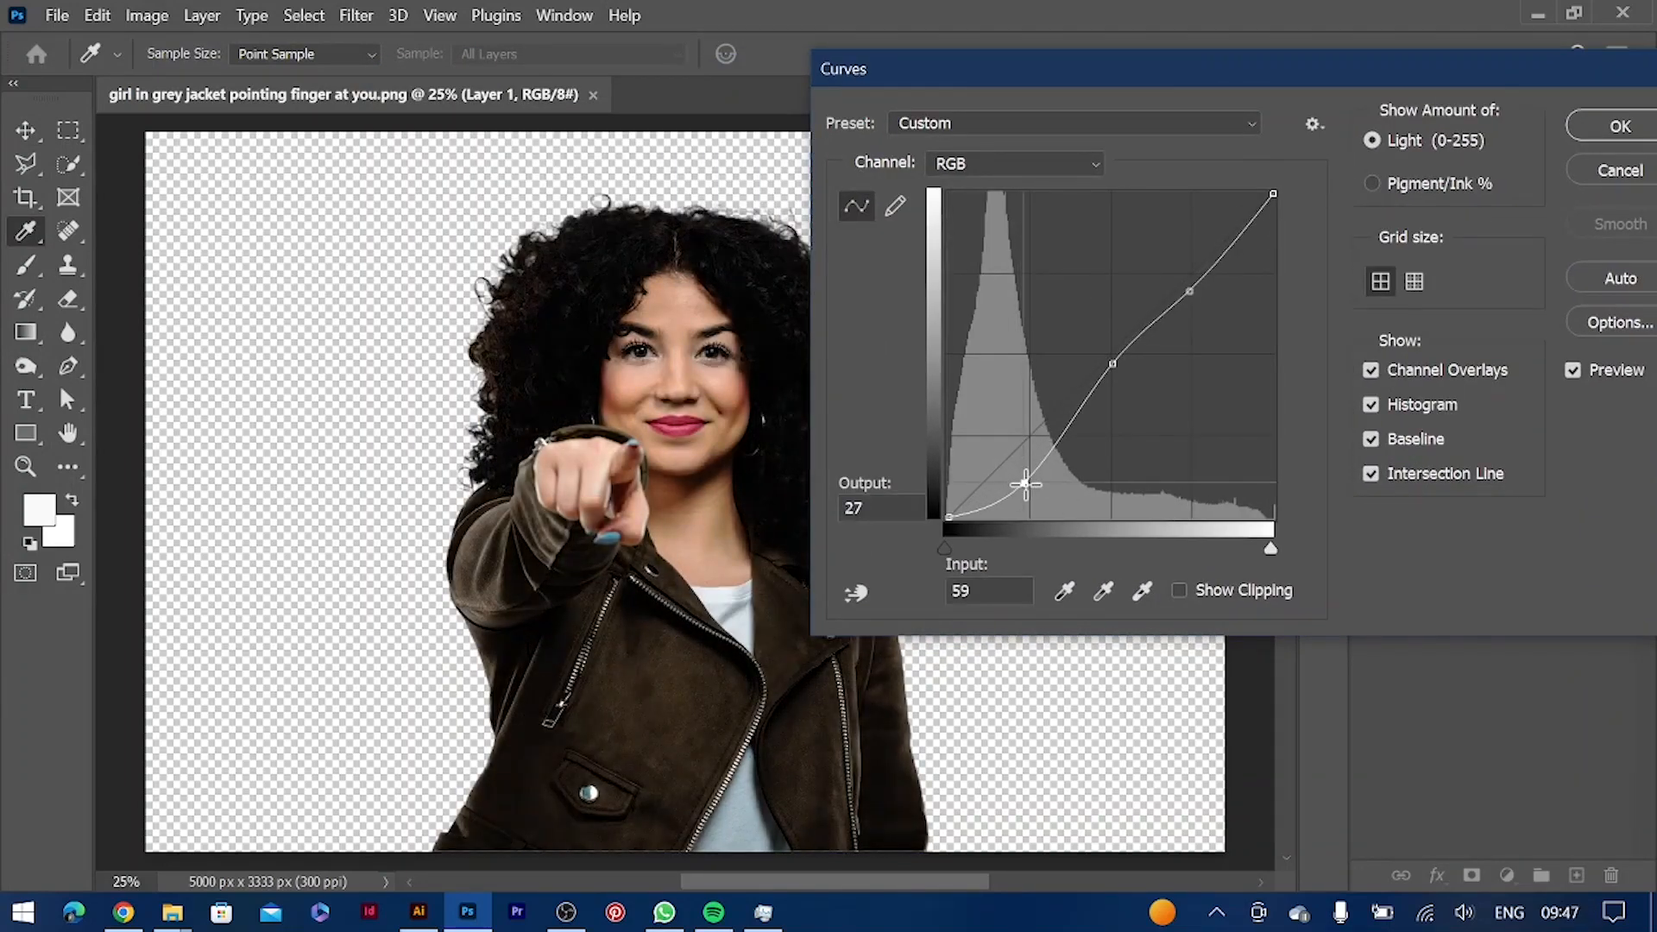
pyautogui.press('Return')
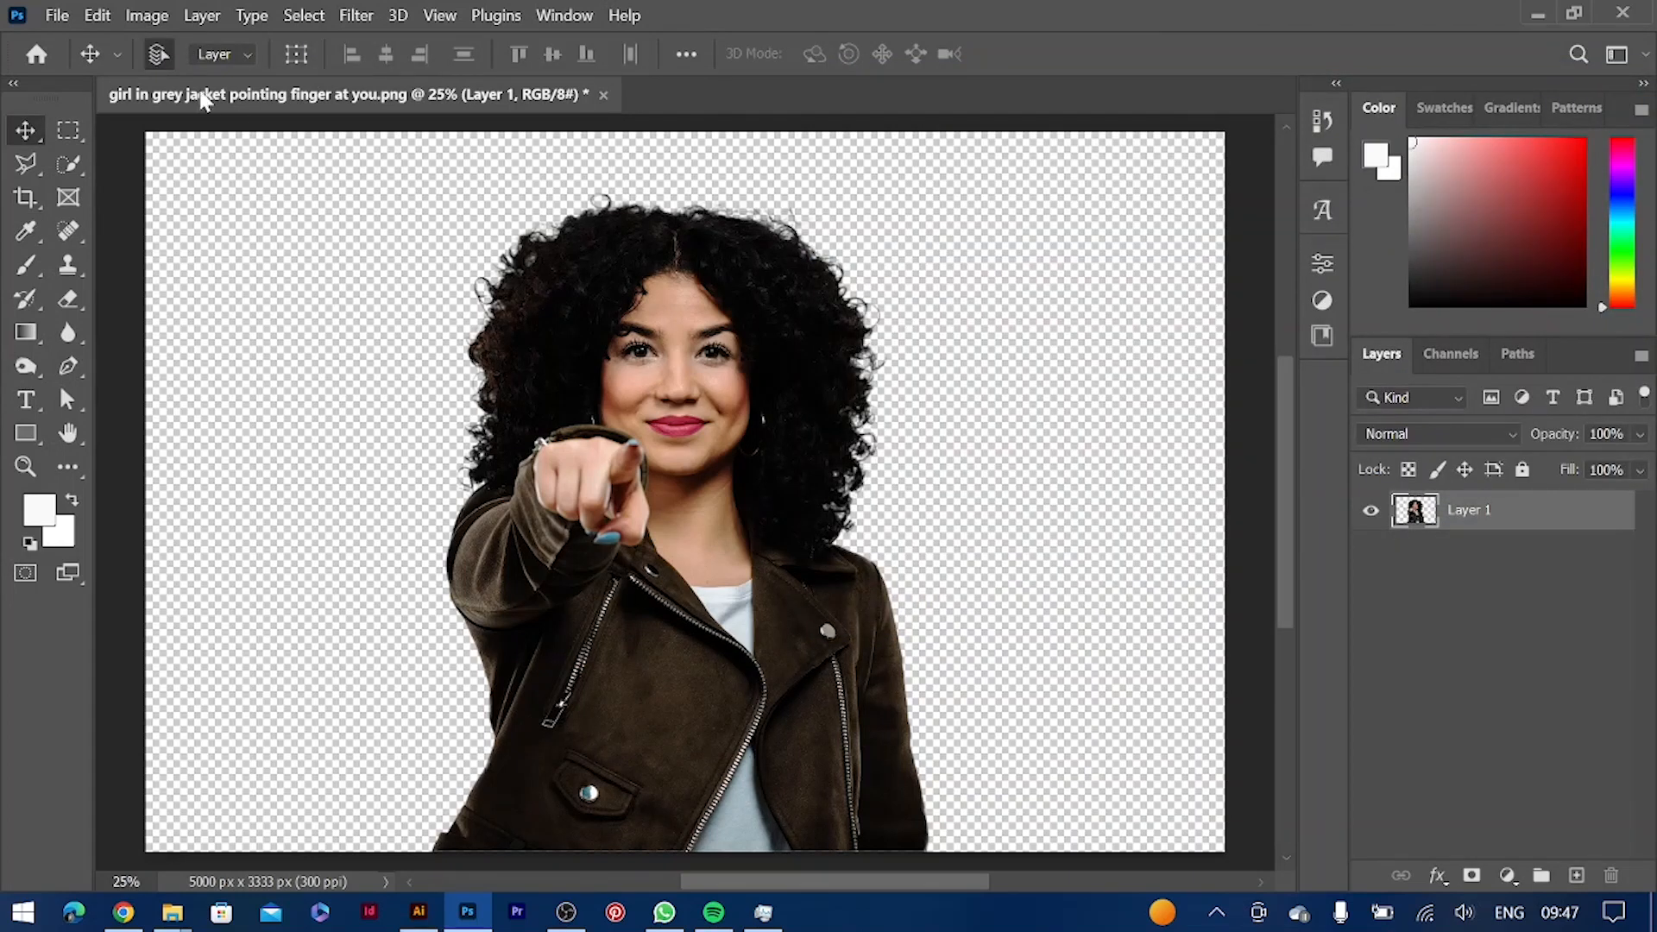
# Apply a Shadows/Highlights adjustment to the woman's image with shadows at 35%
pyautogui.click(147, 15)
pyautogui.moveTo(203, 69)
pyautogui.click(483, 584)
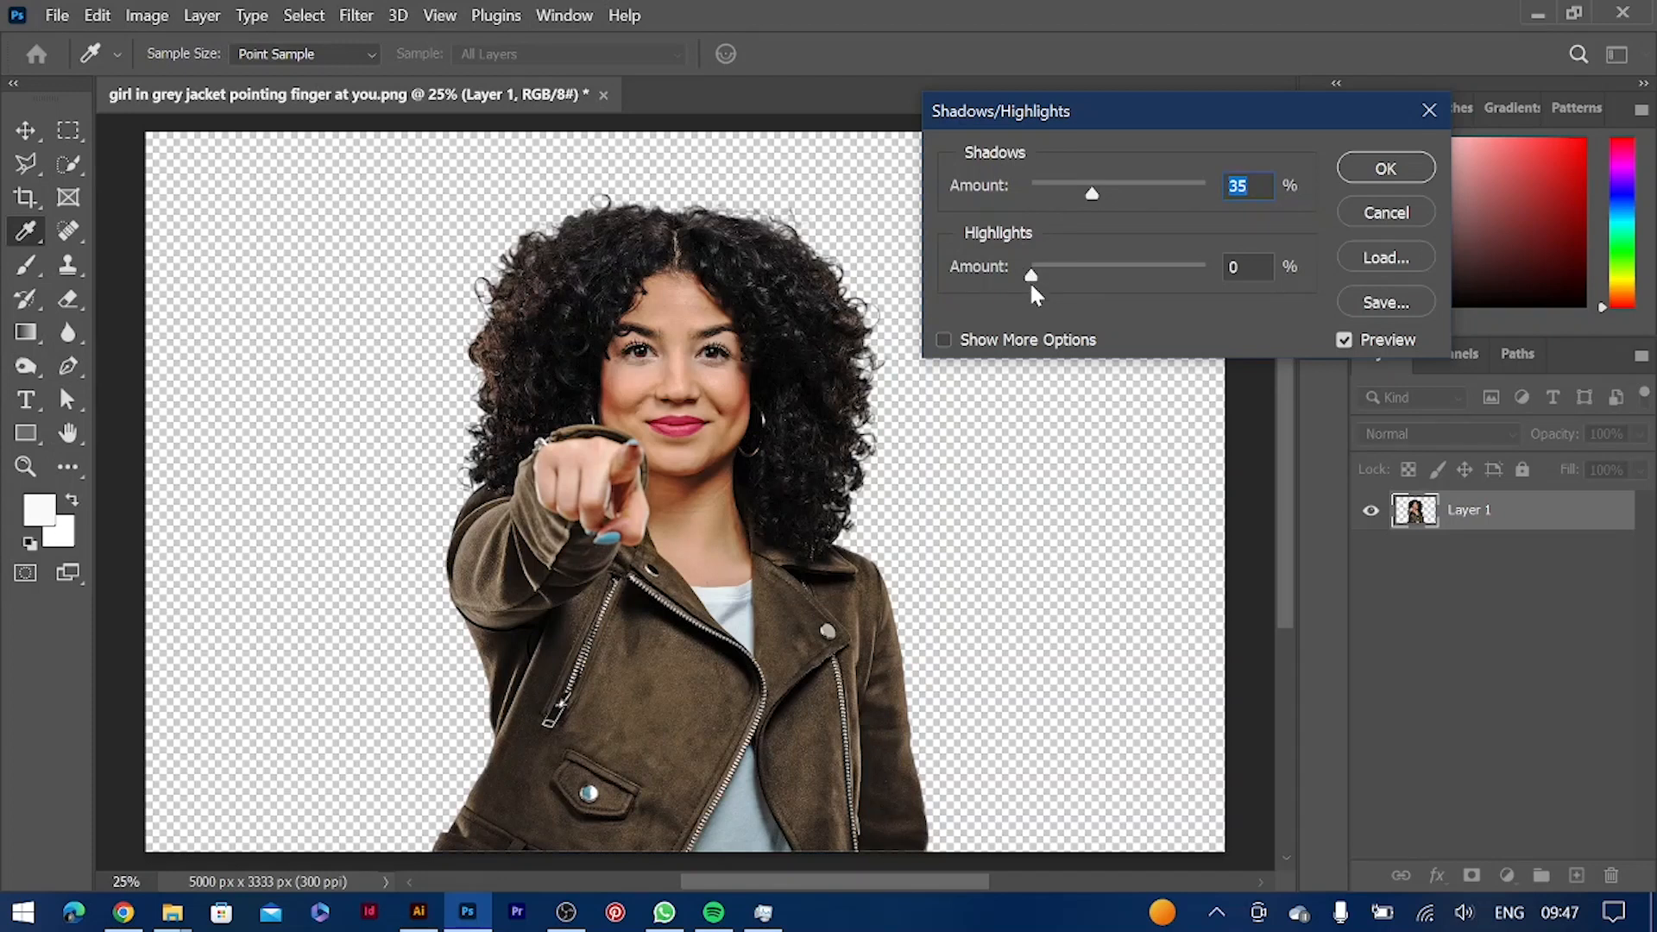
pyautogui.moveTo(1033, 283)
pyautogui.mouseDown()
pyautogui.moveTo(1068, 274)
pyautogui.moveTo(1024, 256)
pyautogui.mouseUp()
pyautogui.press('Return')
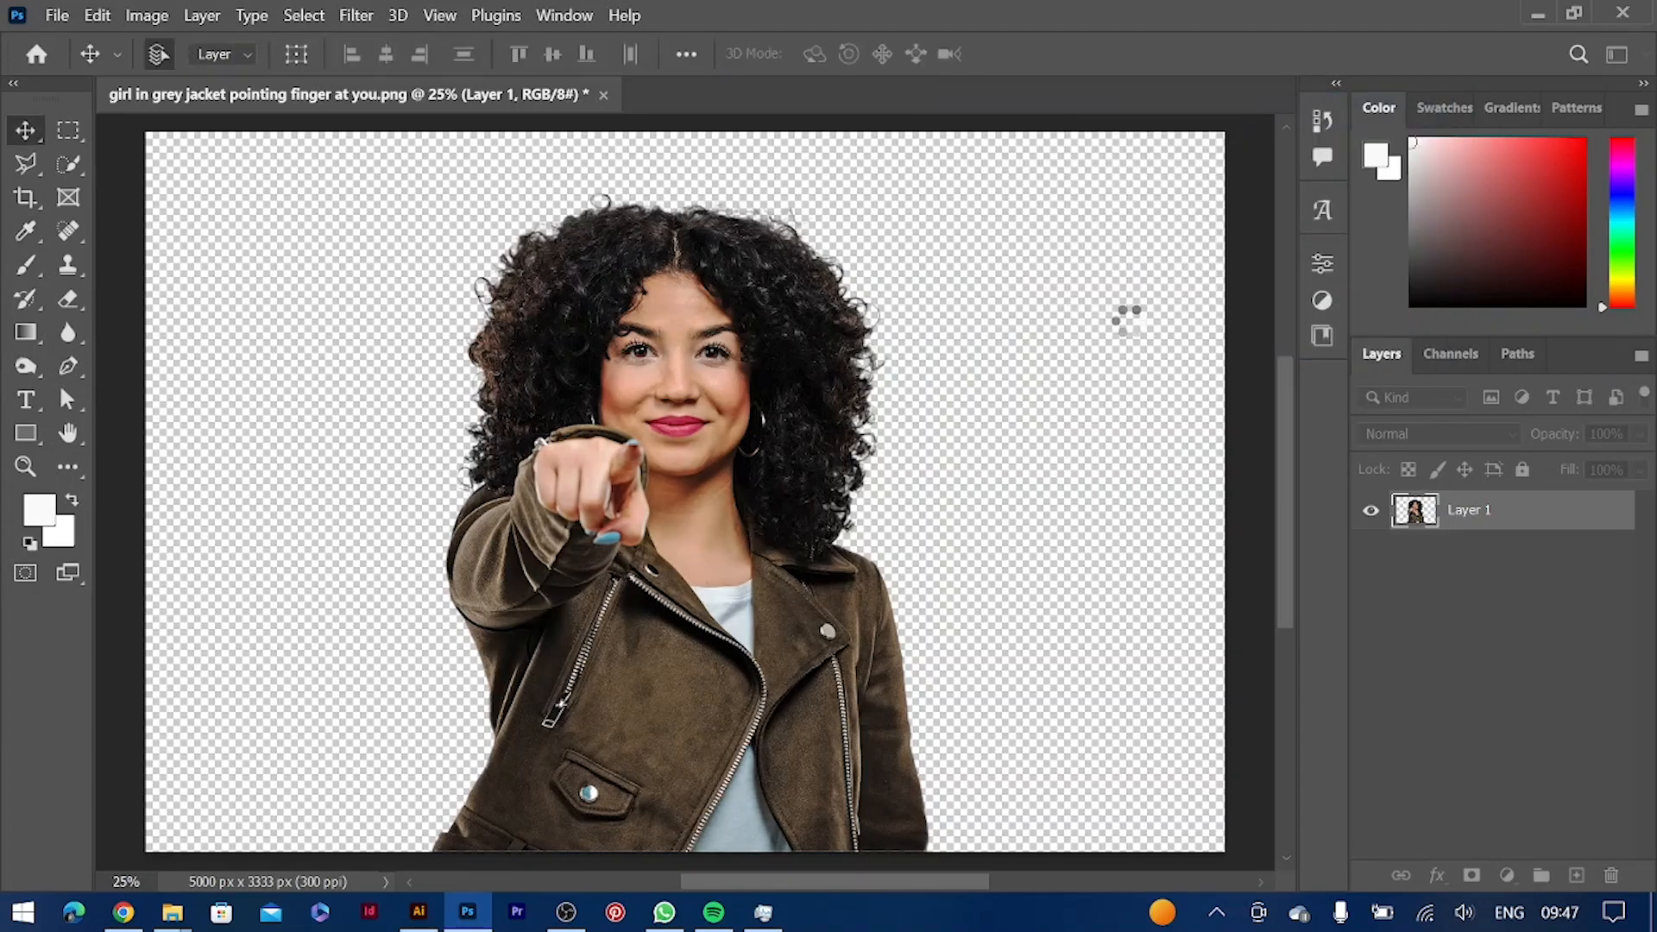
# Save the retouched image, switch back to Illustrator and update the linked picture
pyautogui.hotkey('ctrl', 's')
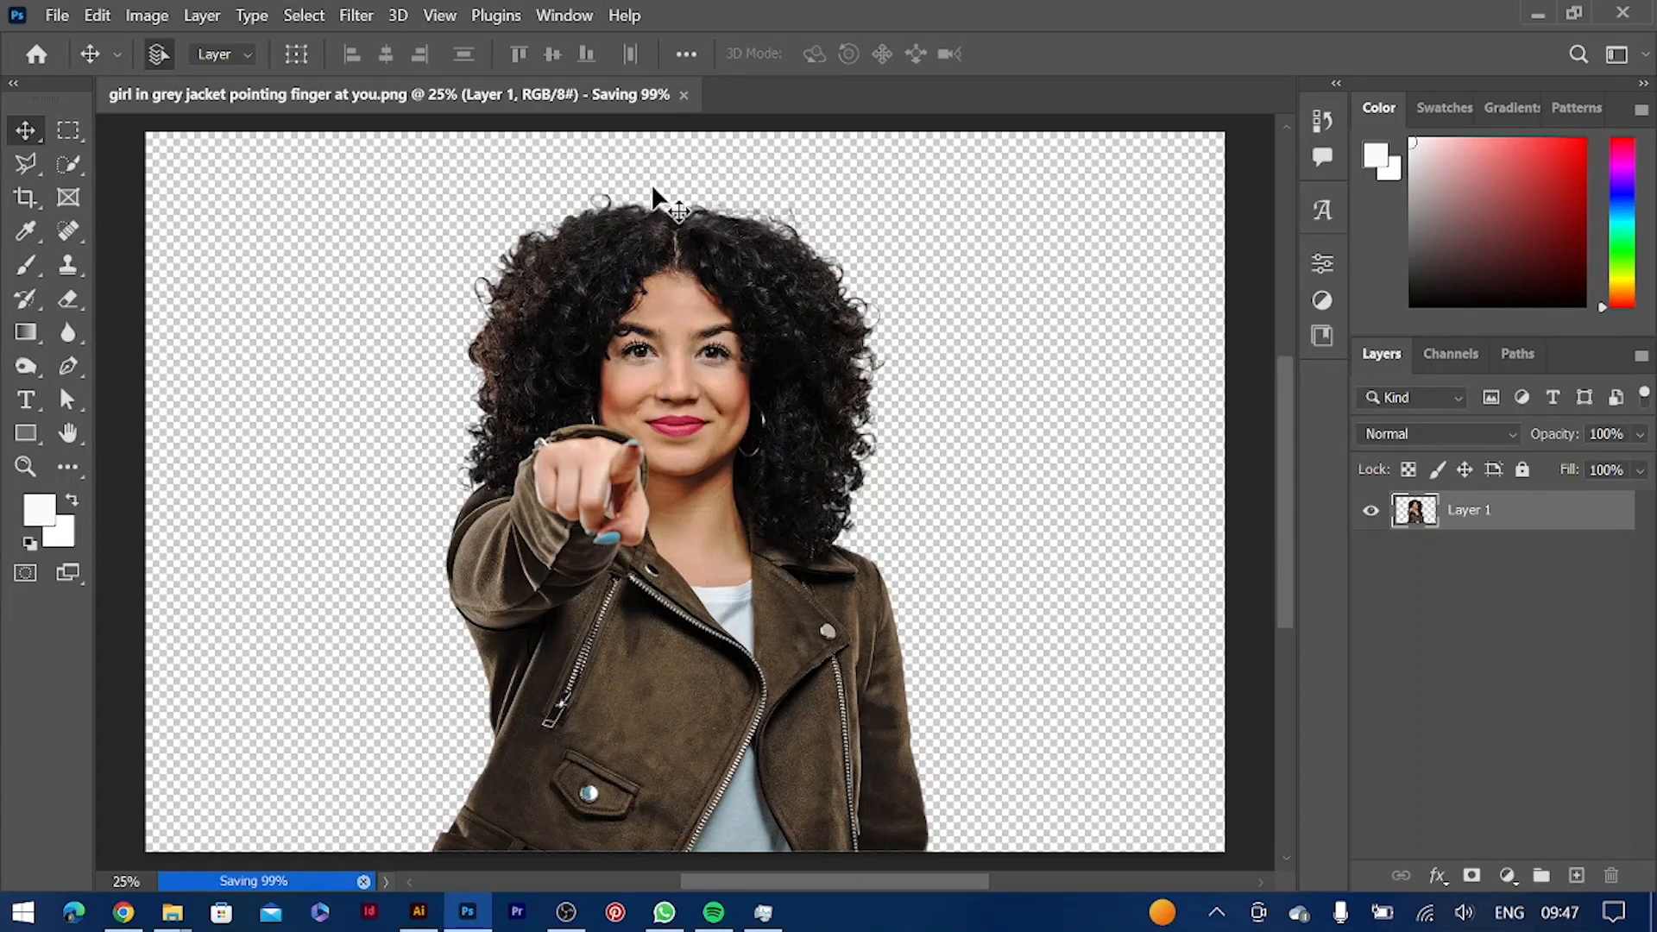
pyautogui.click(419, 912)
pyautogui.click(951, 493)
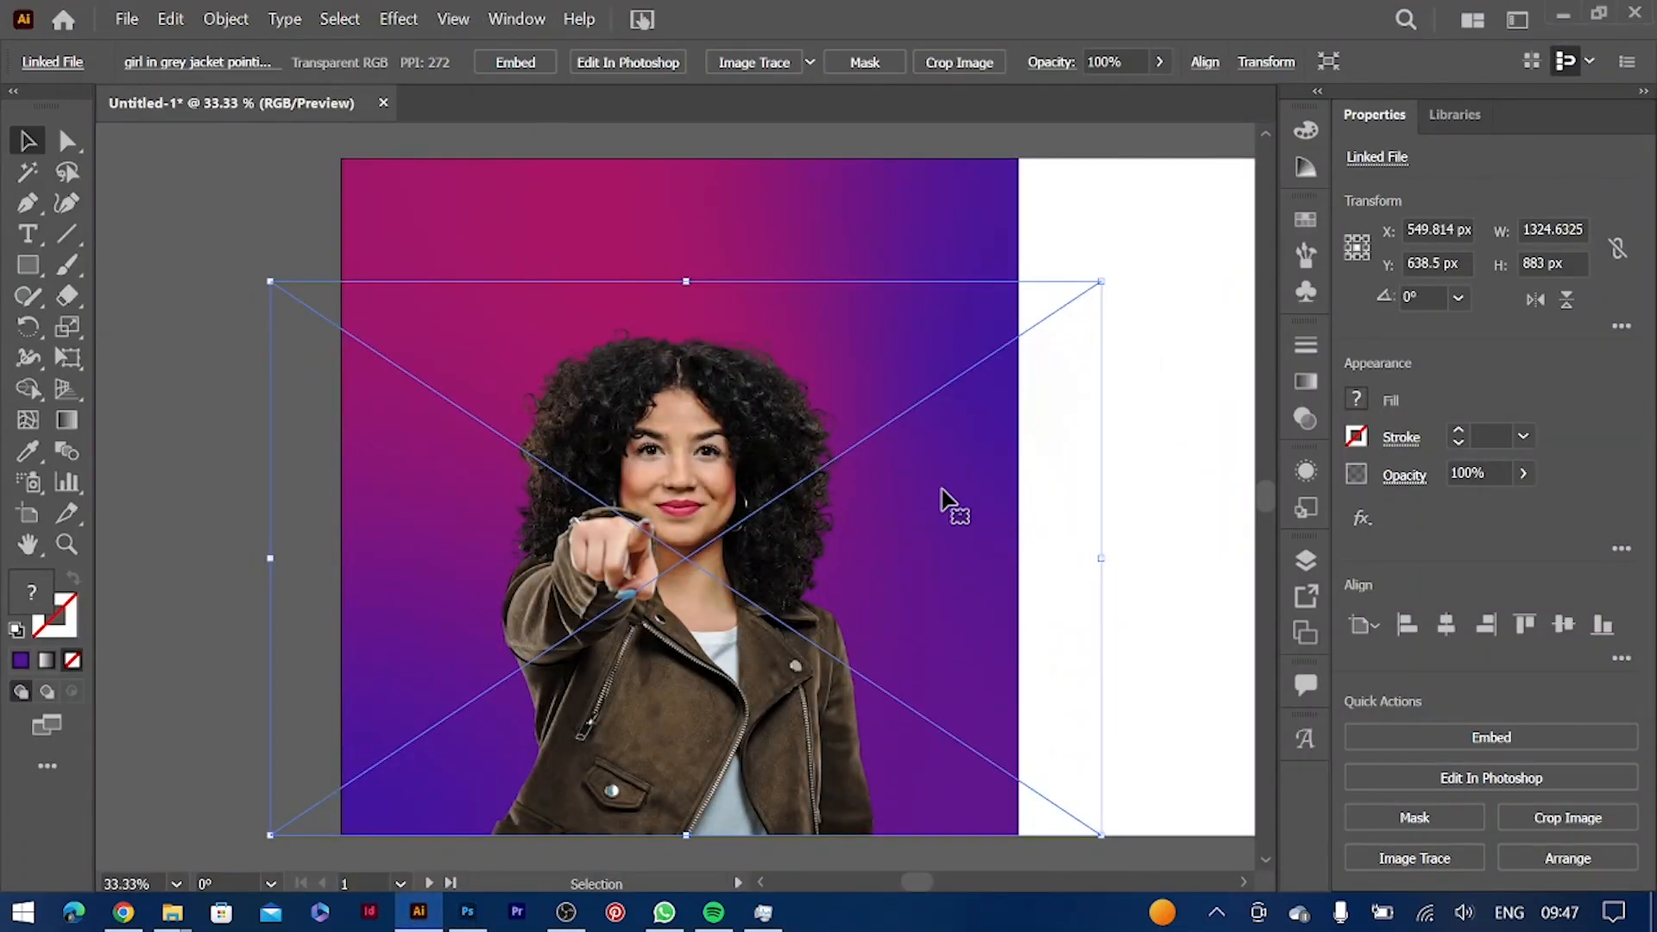
# Draw a circle about 714 px in diameter centred on the woman's face
pyautogui.click(231, 289)
pyautogui.moveTo(29, 267); pyautogui.dragTo(129, 329)
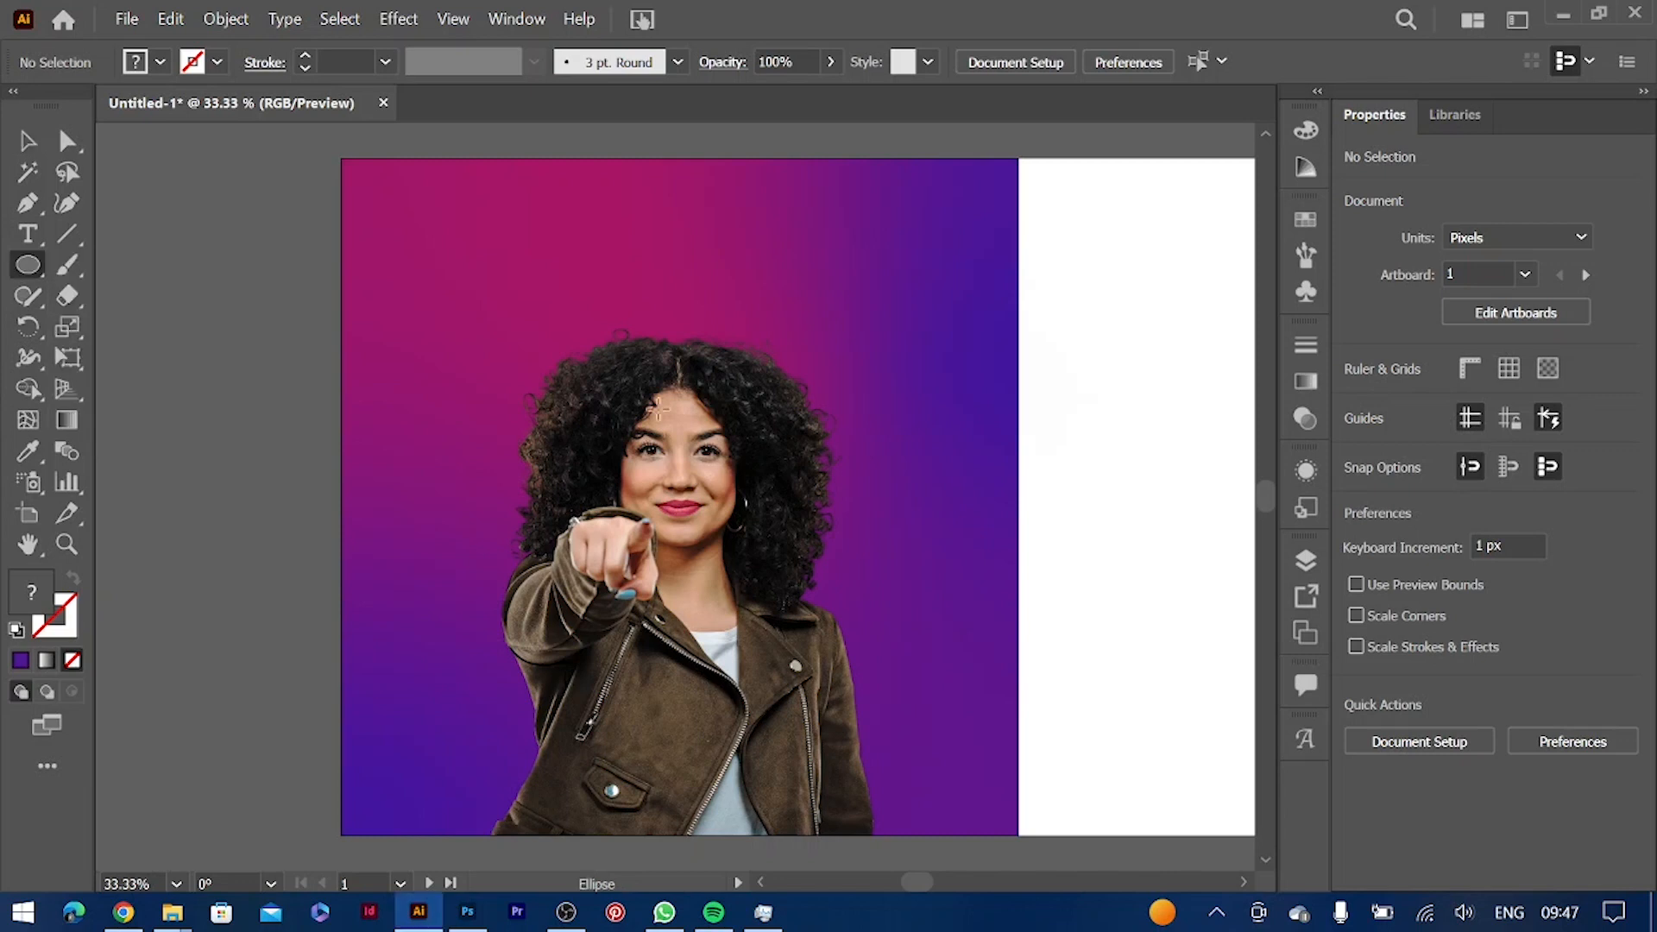
pyautogui.moveTo(678, 457); pyautogui.dragTo(895, 585)
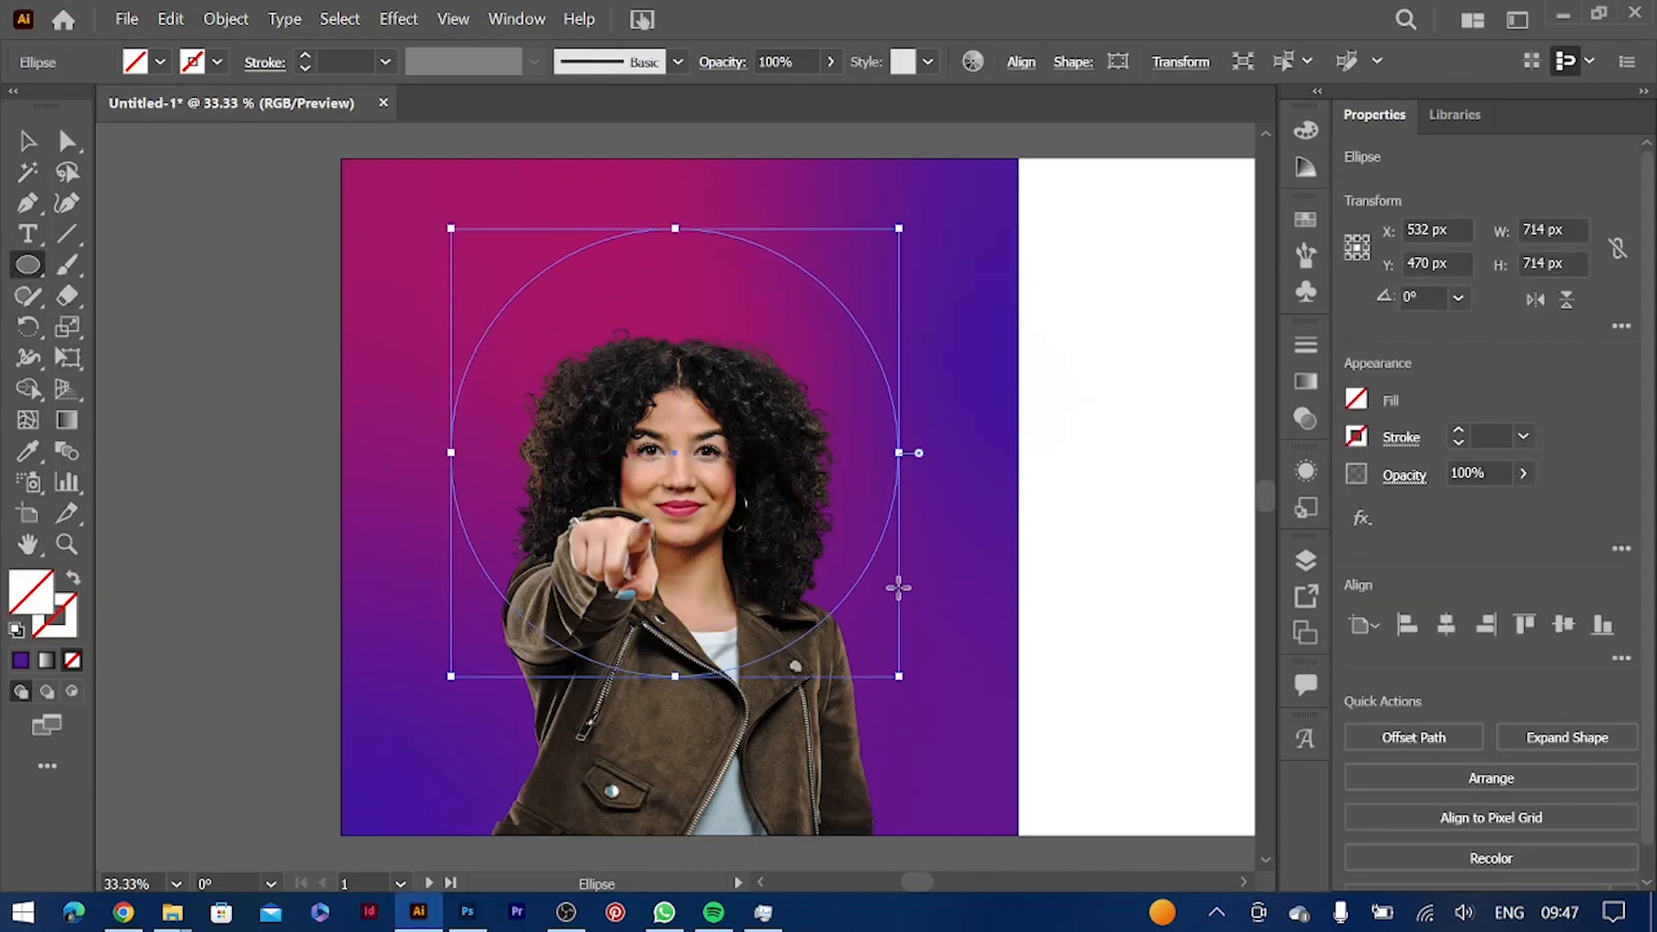
# Give the circle a white stroke of 91 pt
pyautogui.click(1457, 431)
pyautogui.moveTo(1457, 435); pyautogui.dragTo(1458, 435)
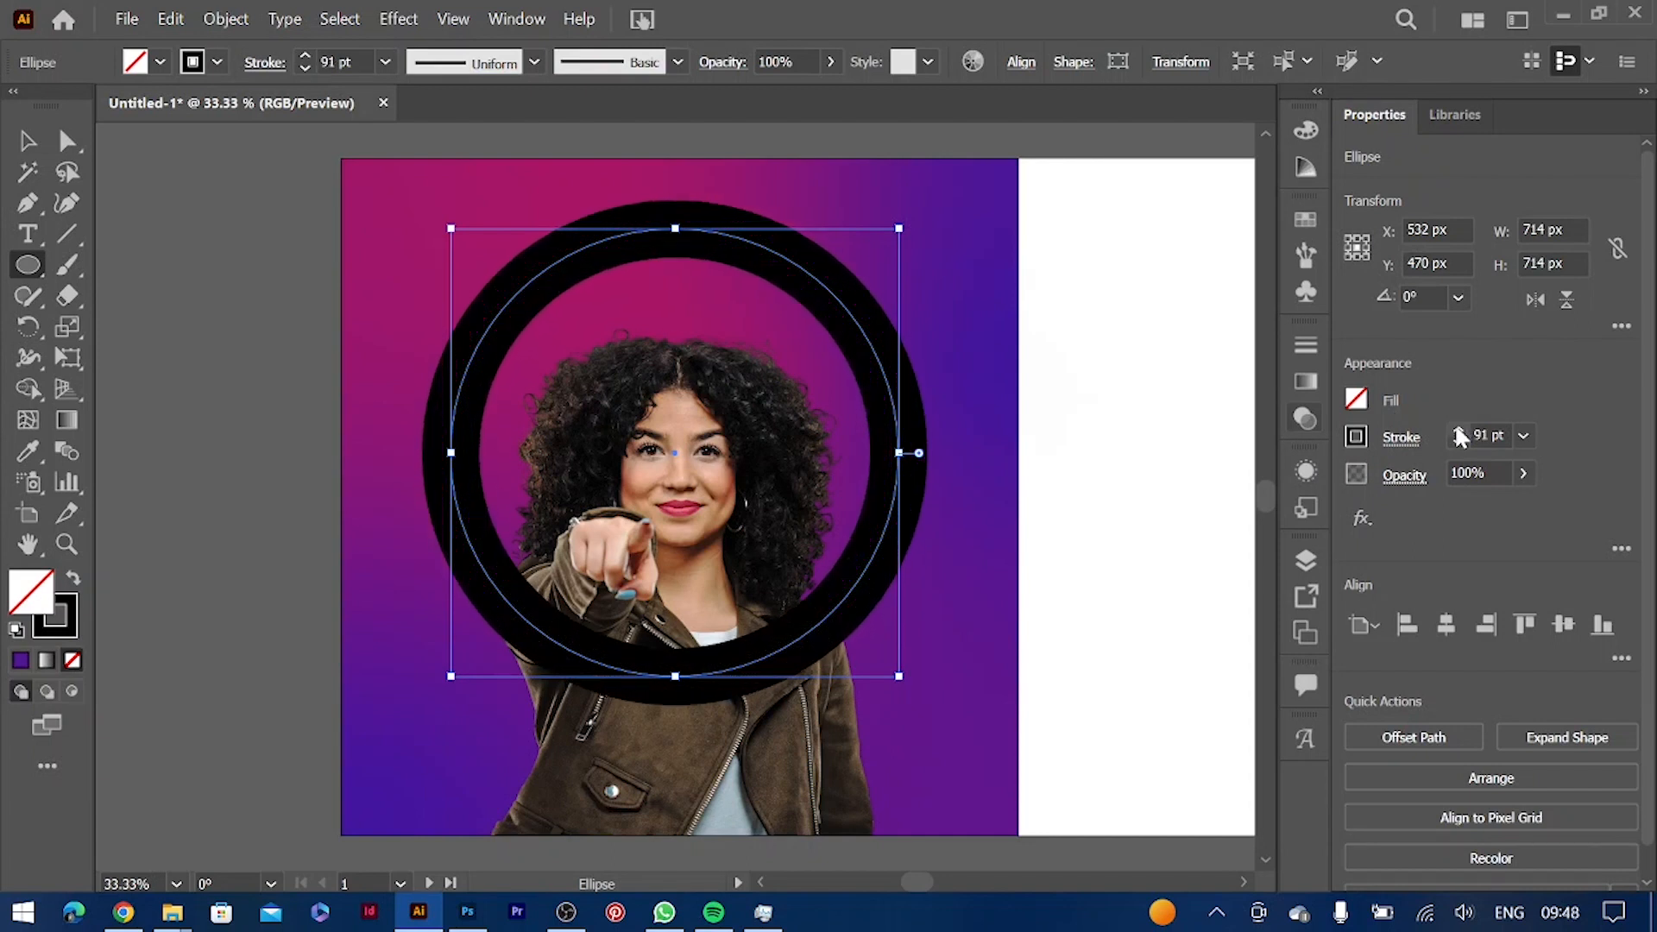
pyautogui.click(1356, 436)
pyautogui.click(1112, 529)
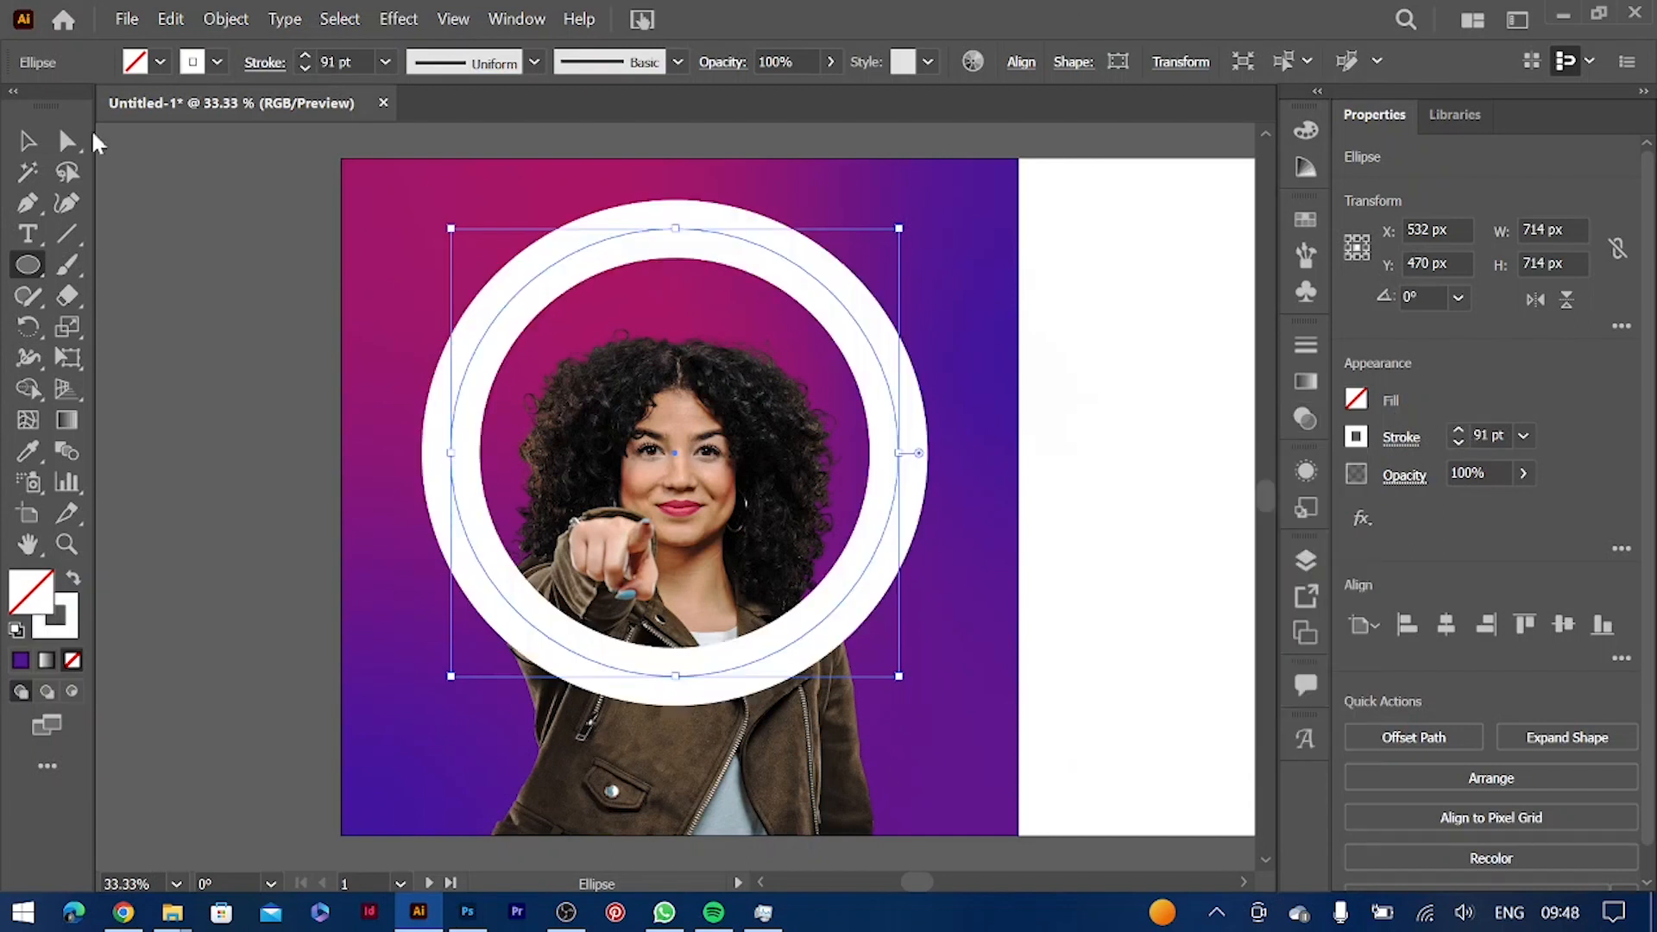
# Create a copy of the white ring scaled uniformly to 60% around the same centre
pyautogui.press('v')
pyautogui.rightClick(850, 314)
pyautogui.moveTo(915, 743)
pyautogui.click(691, 677)
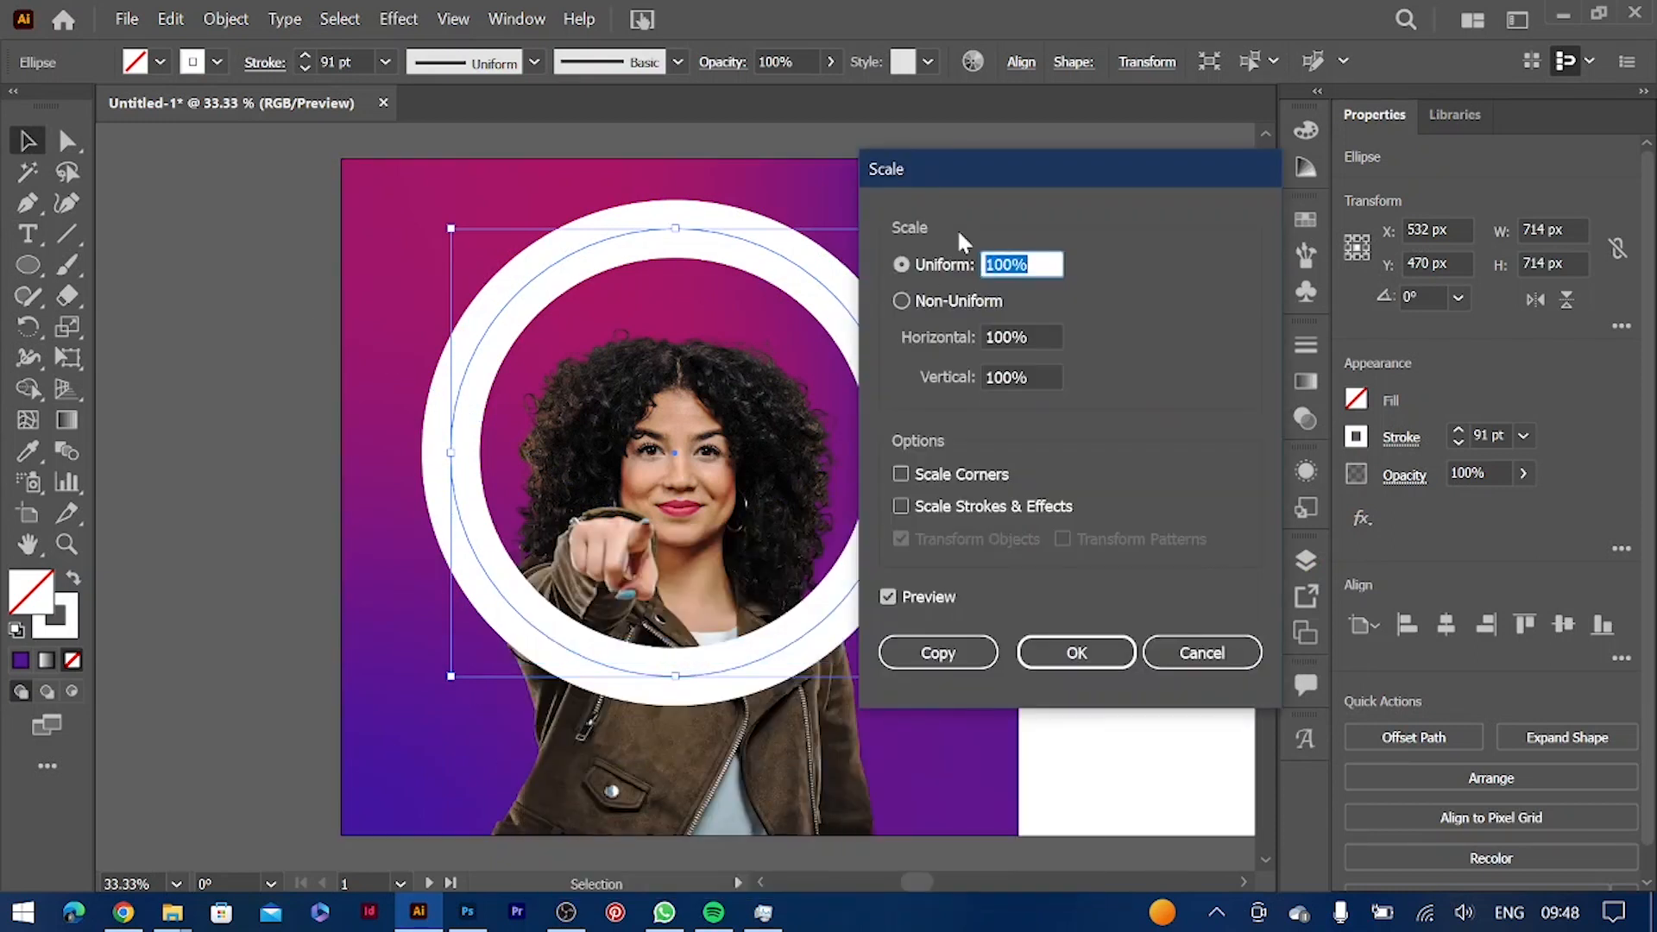
pyautogui.write('60')
pyautogui.click(938, 653)
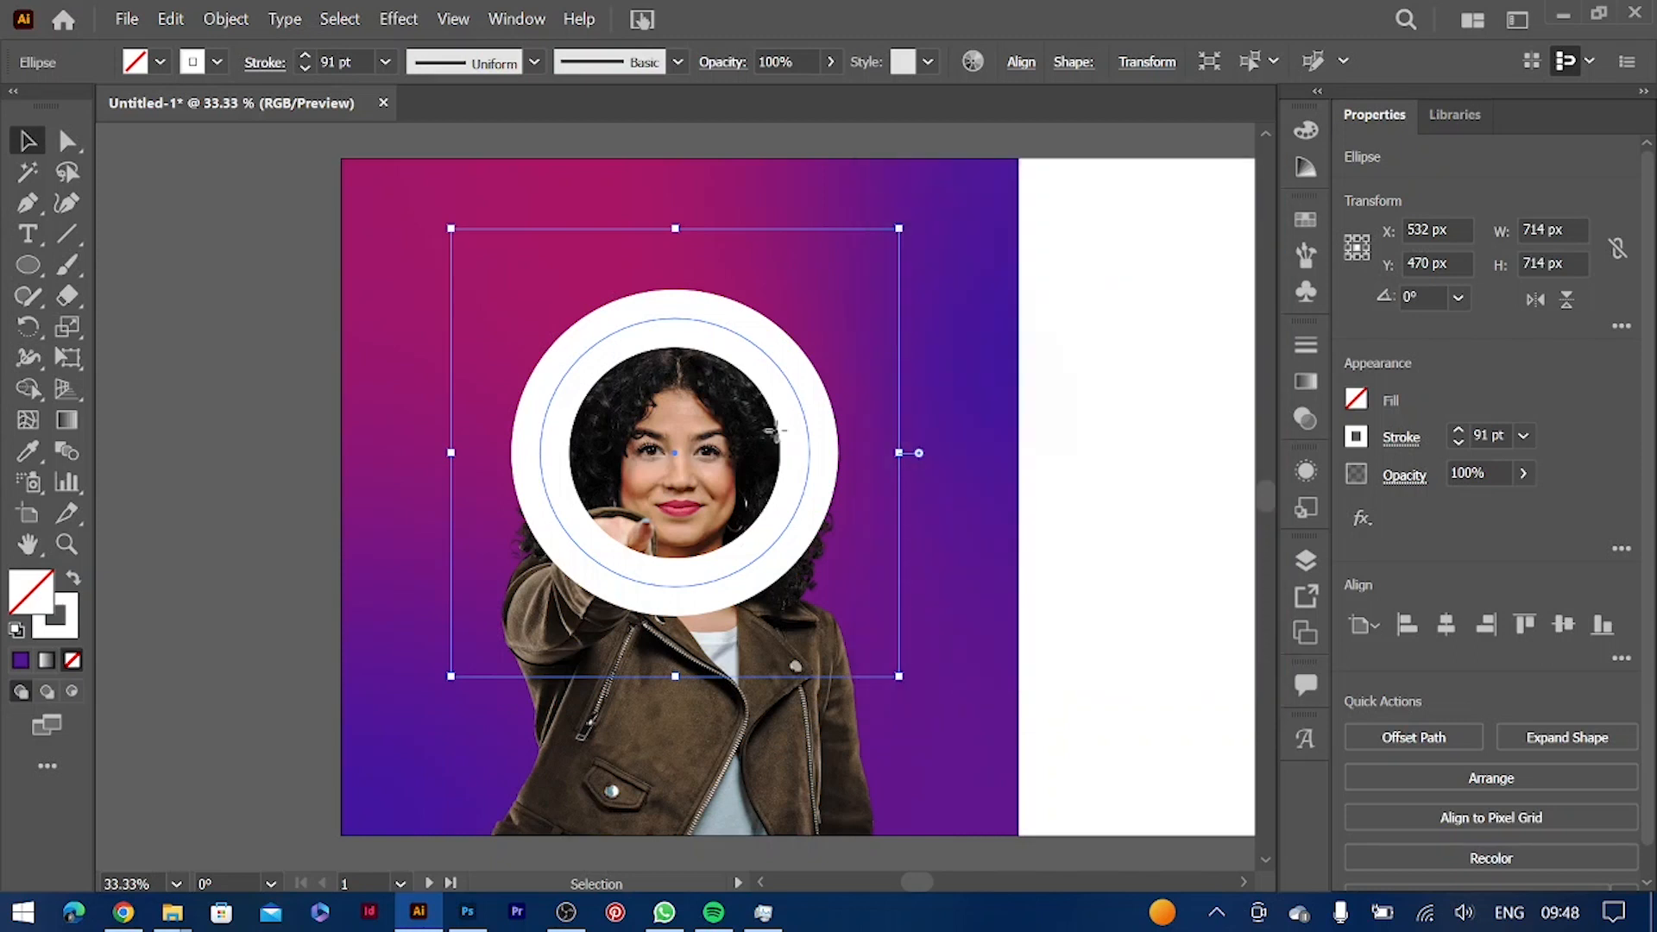
# Set the inner ring's stroke weight to 60 pt
pyautogui.hotkey('shift', 'Up')
pyautogui.hotkey('shift', 'Up')
pyautogui.hotkey('shift', 'Up')
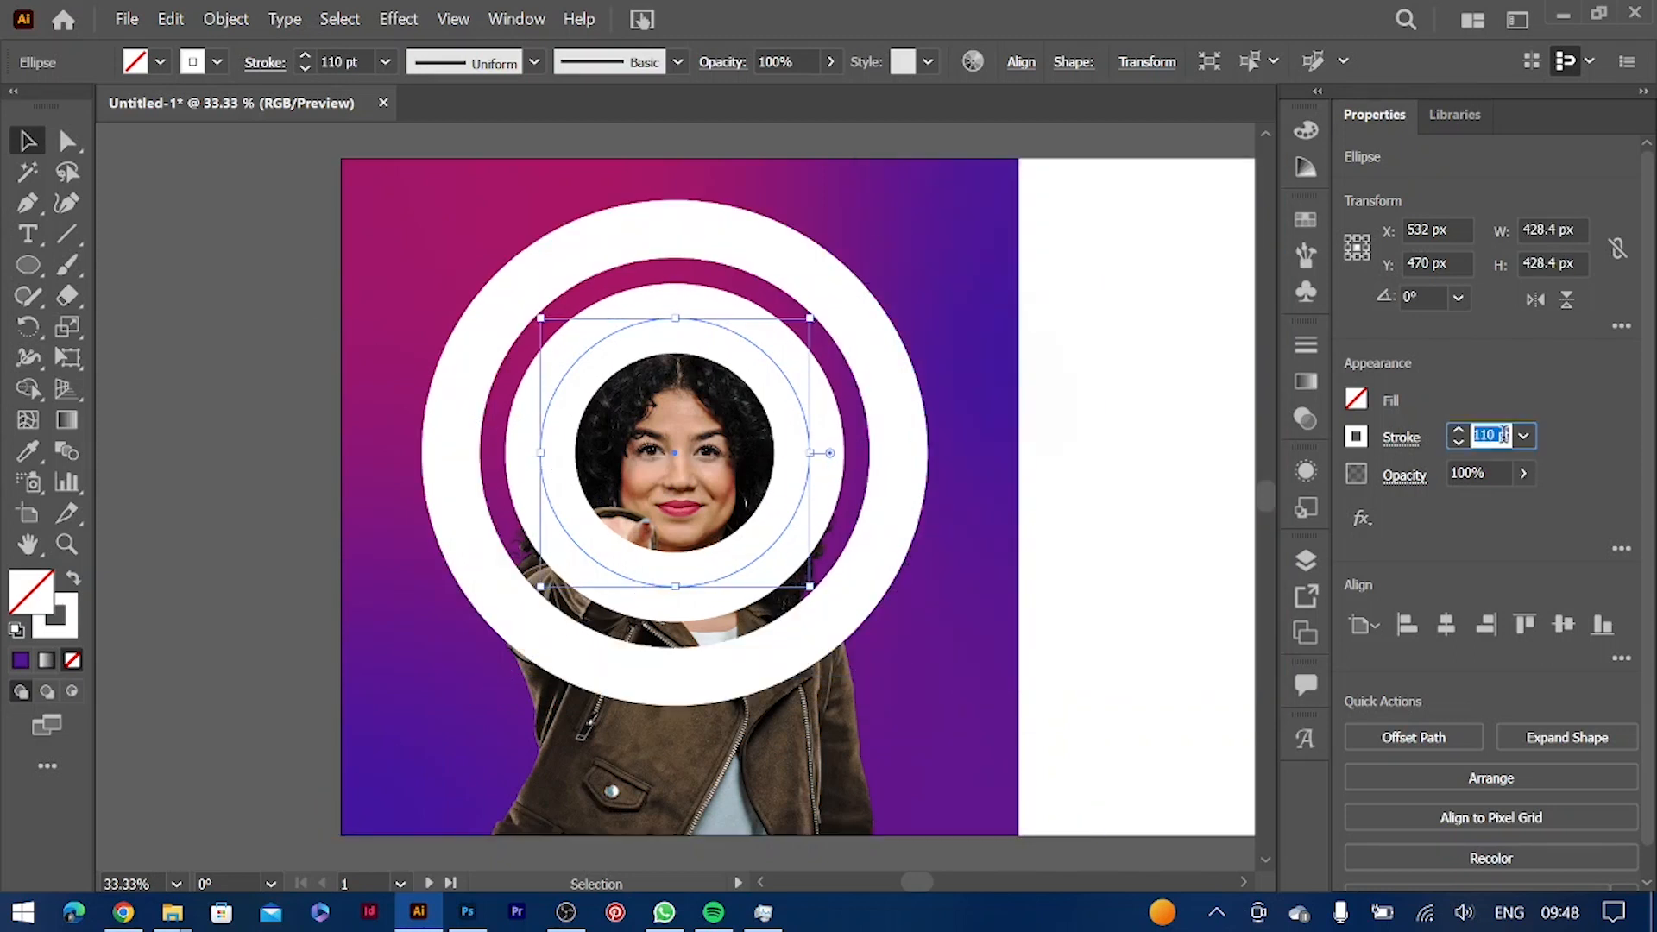
pyautogui.hotkey('shift', 'Down')
pyautogui.hotkey('shift', 'Down')
pyautogui.hotkey('shift', 'Down')
pyautogui.hotkey('shift', 'Down')
pyautogui.hotkey('shift', 'Down')
pyautogui.hotkey('shift', 'Down')
pyautogui.hotkey('shift', 'Down')
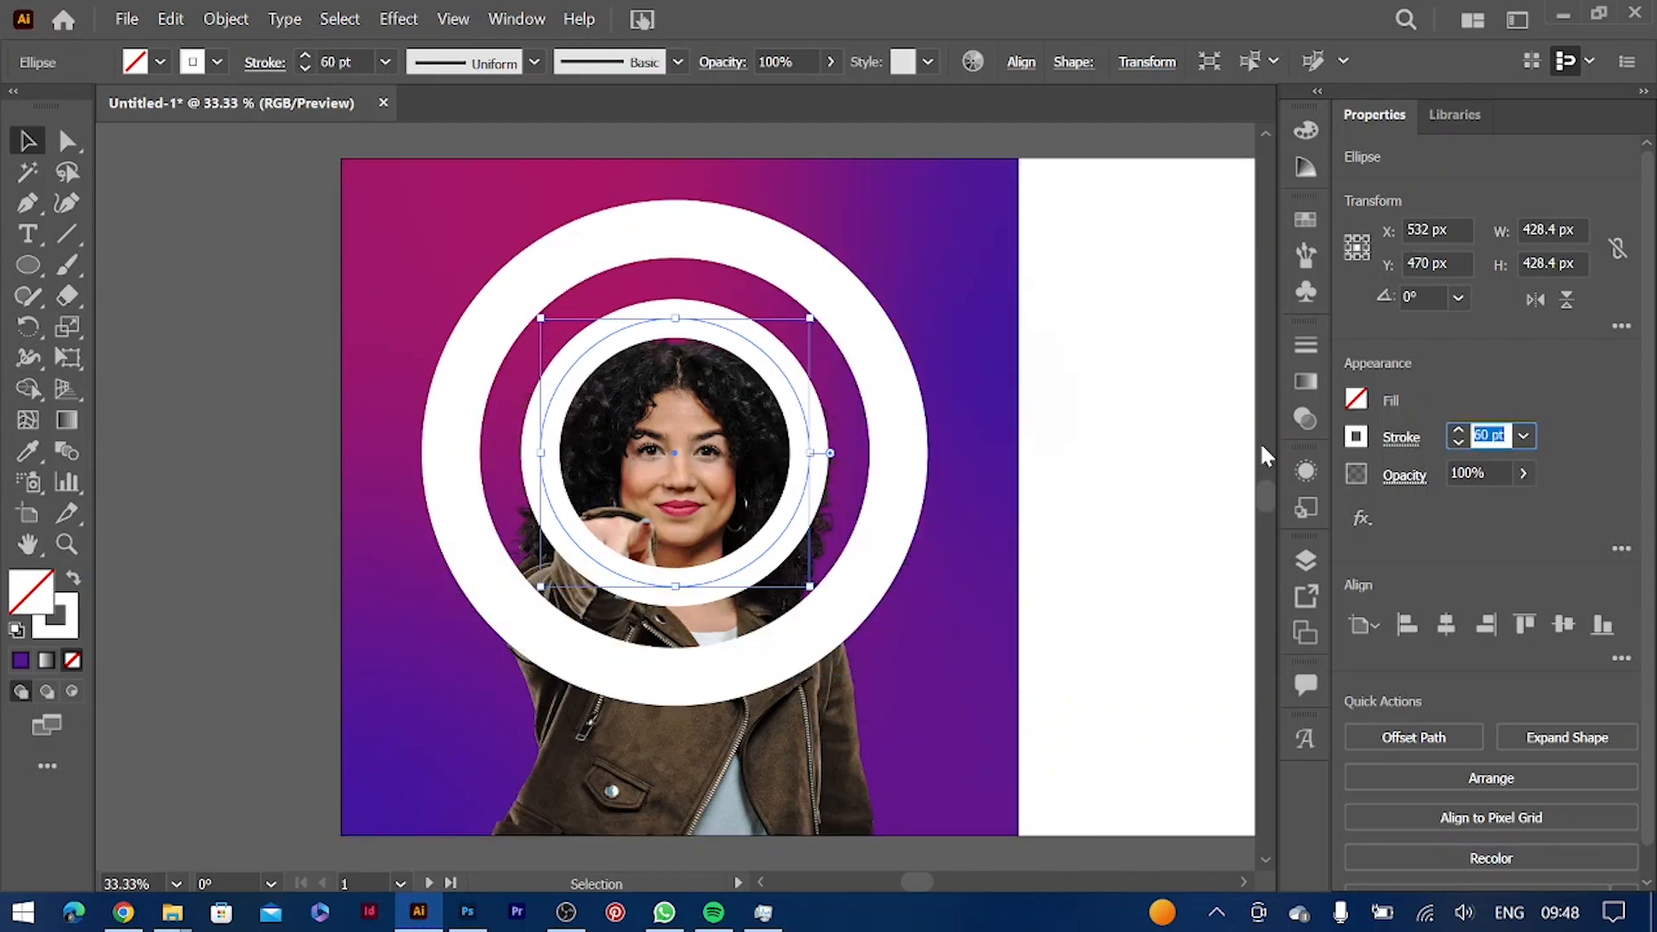
# Enlarge the inner ring from its centre to about 514 px in diameter
pyautogui.click(768, 347)
pyautogui.click(759, 353)
pyautogui.moveTo(809, 316)
pyautogui.mouseDown()
pyautogui.moveTo(847, 281)
pyautogui.moveTo(839, 295)
pyautogui.moveTo(764, 230)
pyautogui.moveTo(756, 241)
pyautogui.mouseUp()
# Set the outer ring's stroke weight to 80 pt
pyautogui.click(1497, 436)
pyautogui.hotkey('shift', 'Up')
pyautogui.hotkey('shift', 'Up')
pyautogui.hotkey('shift', 'Up')
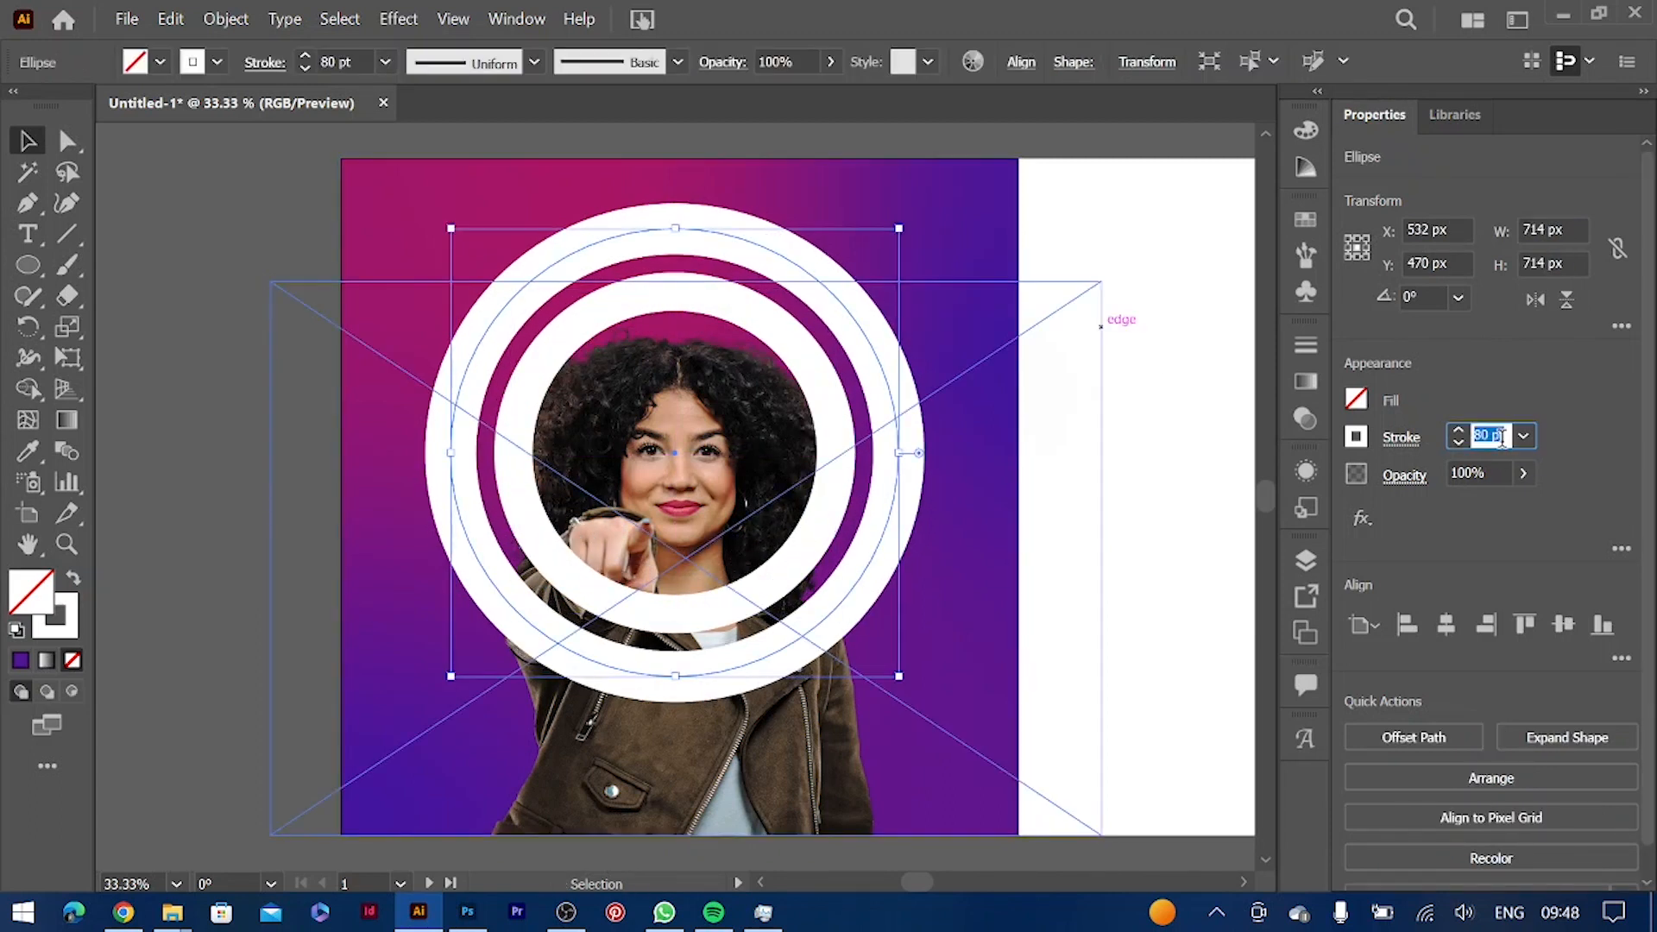
pyautogui.click(1168, 354)
# Change the inner ring's stroke colour to orange
pyautogui.click(787, 342)
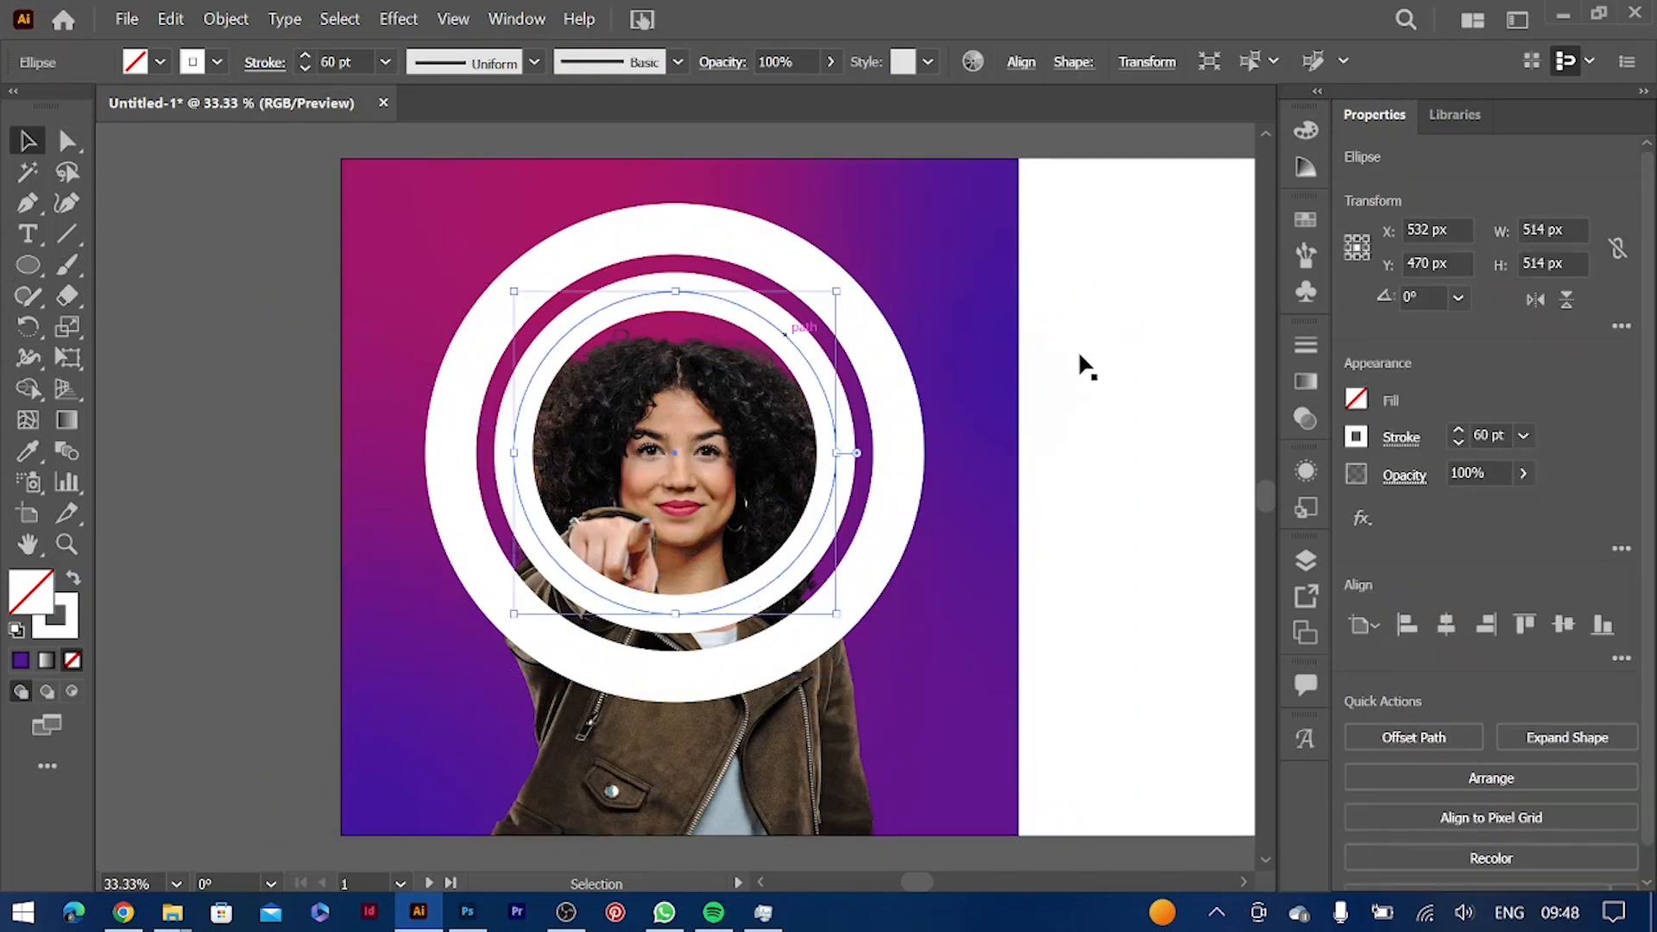
pyautogui.click(1356, 438)
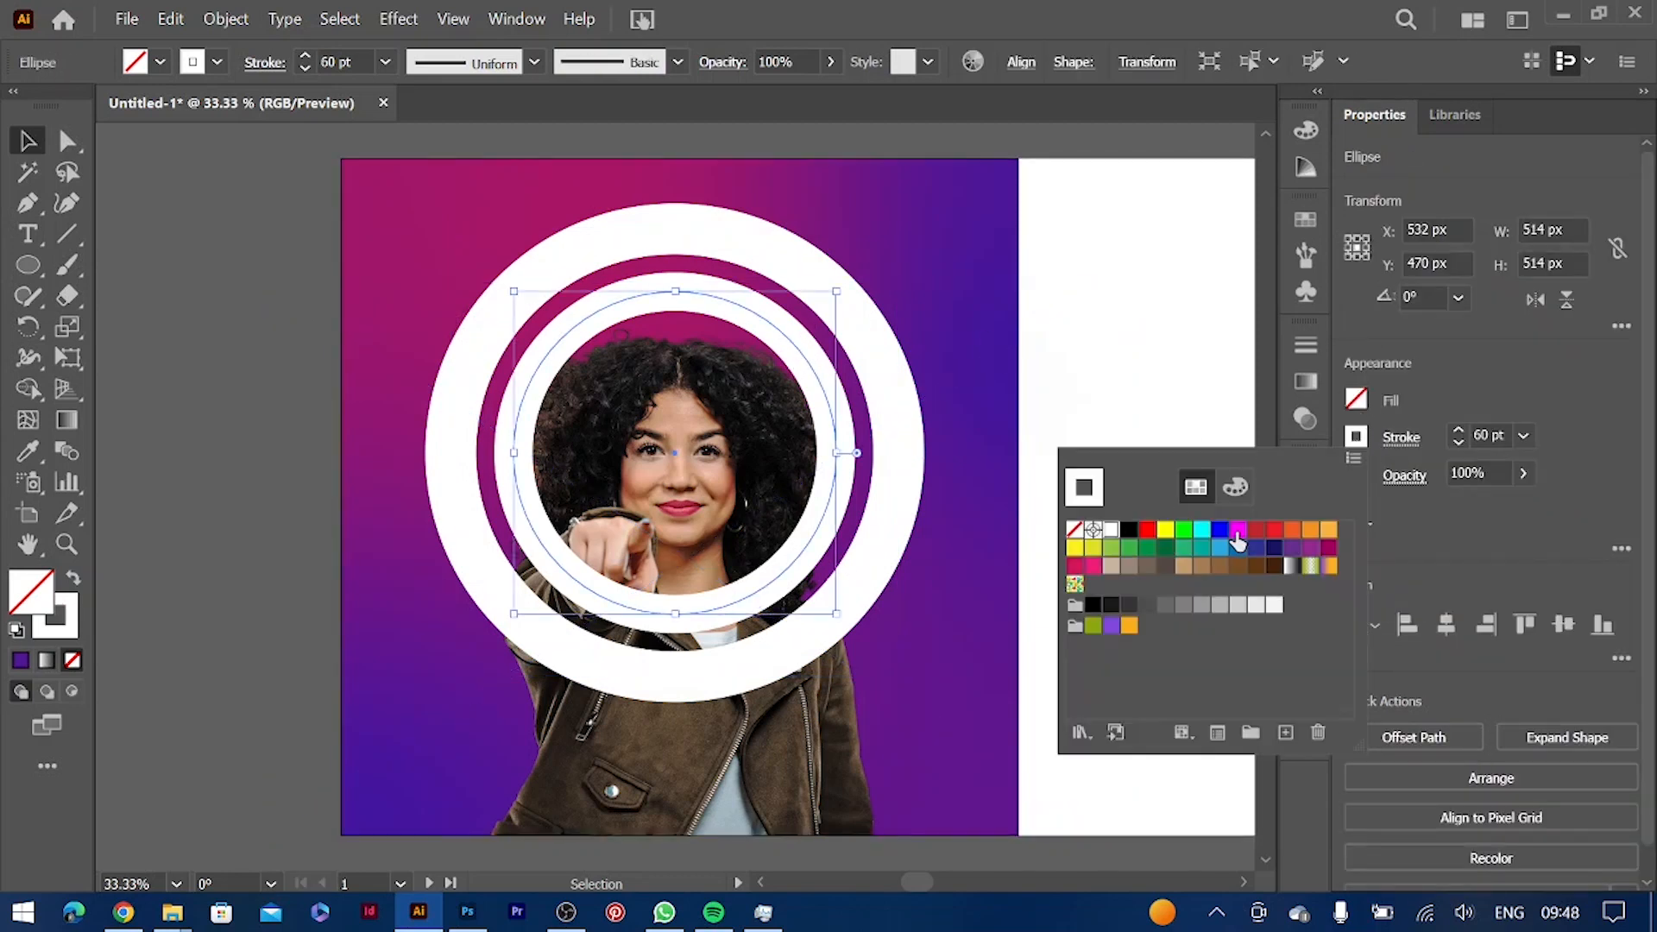
pyautogui.click(1257, 529)
pyautogui.click(1292, 530)
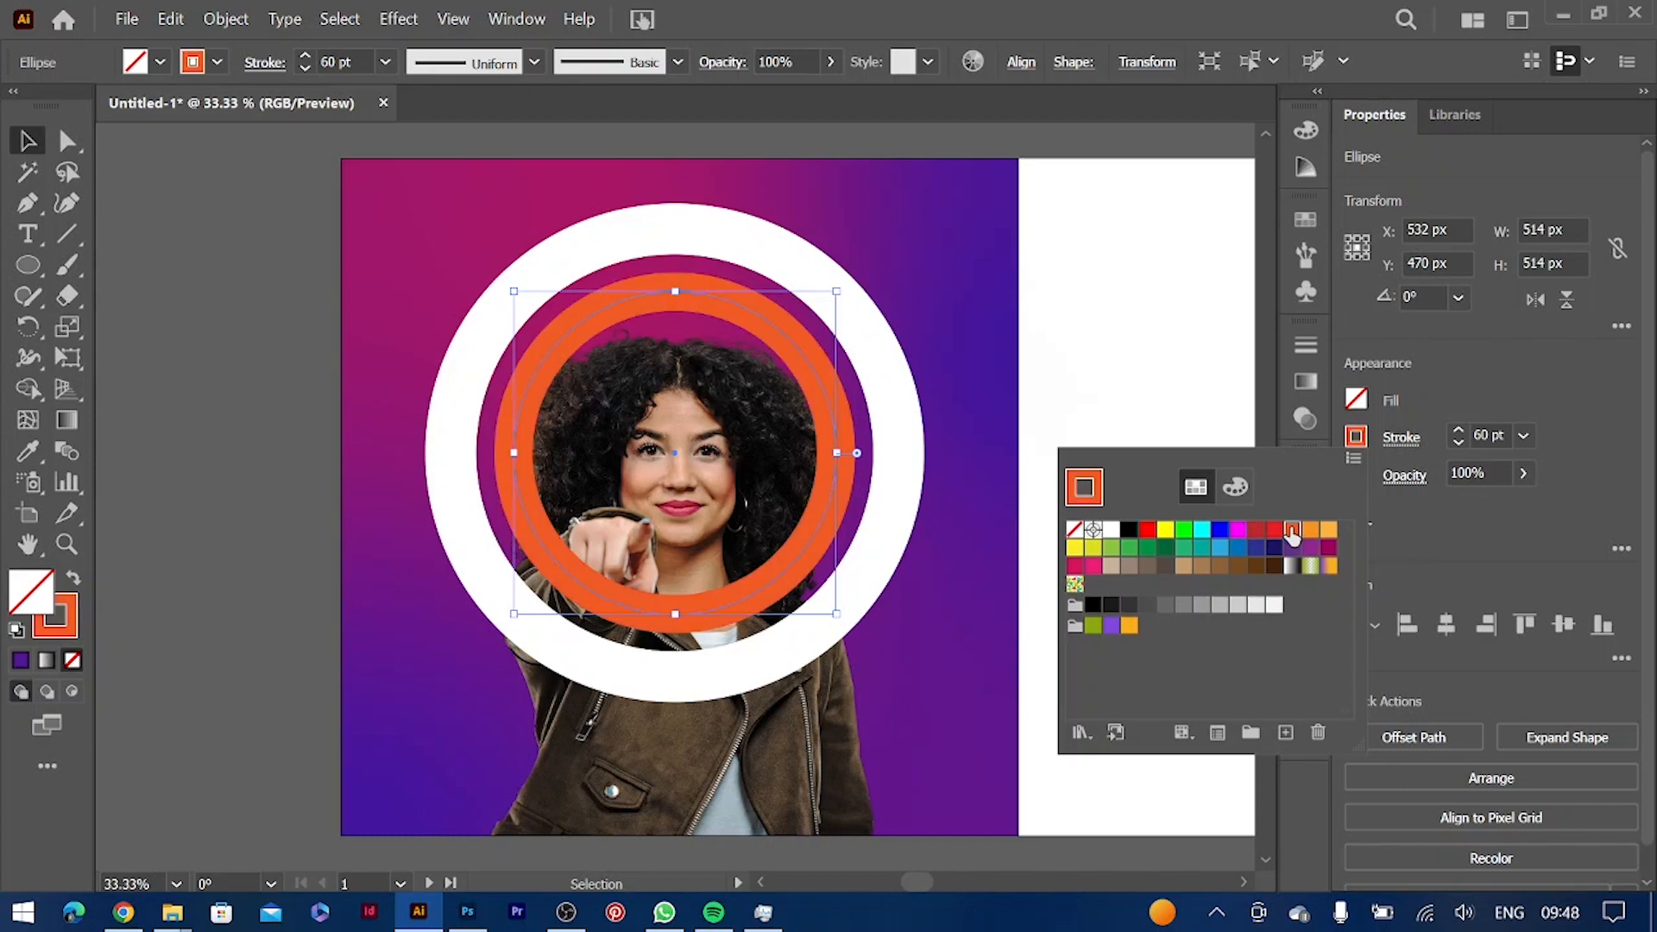
# Send the orange inner ring and the white outer ring behind the woman's image
pyautogui.press('v')
pyautogui.hotkey('ctrl', '[')
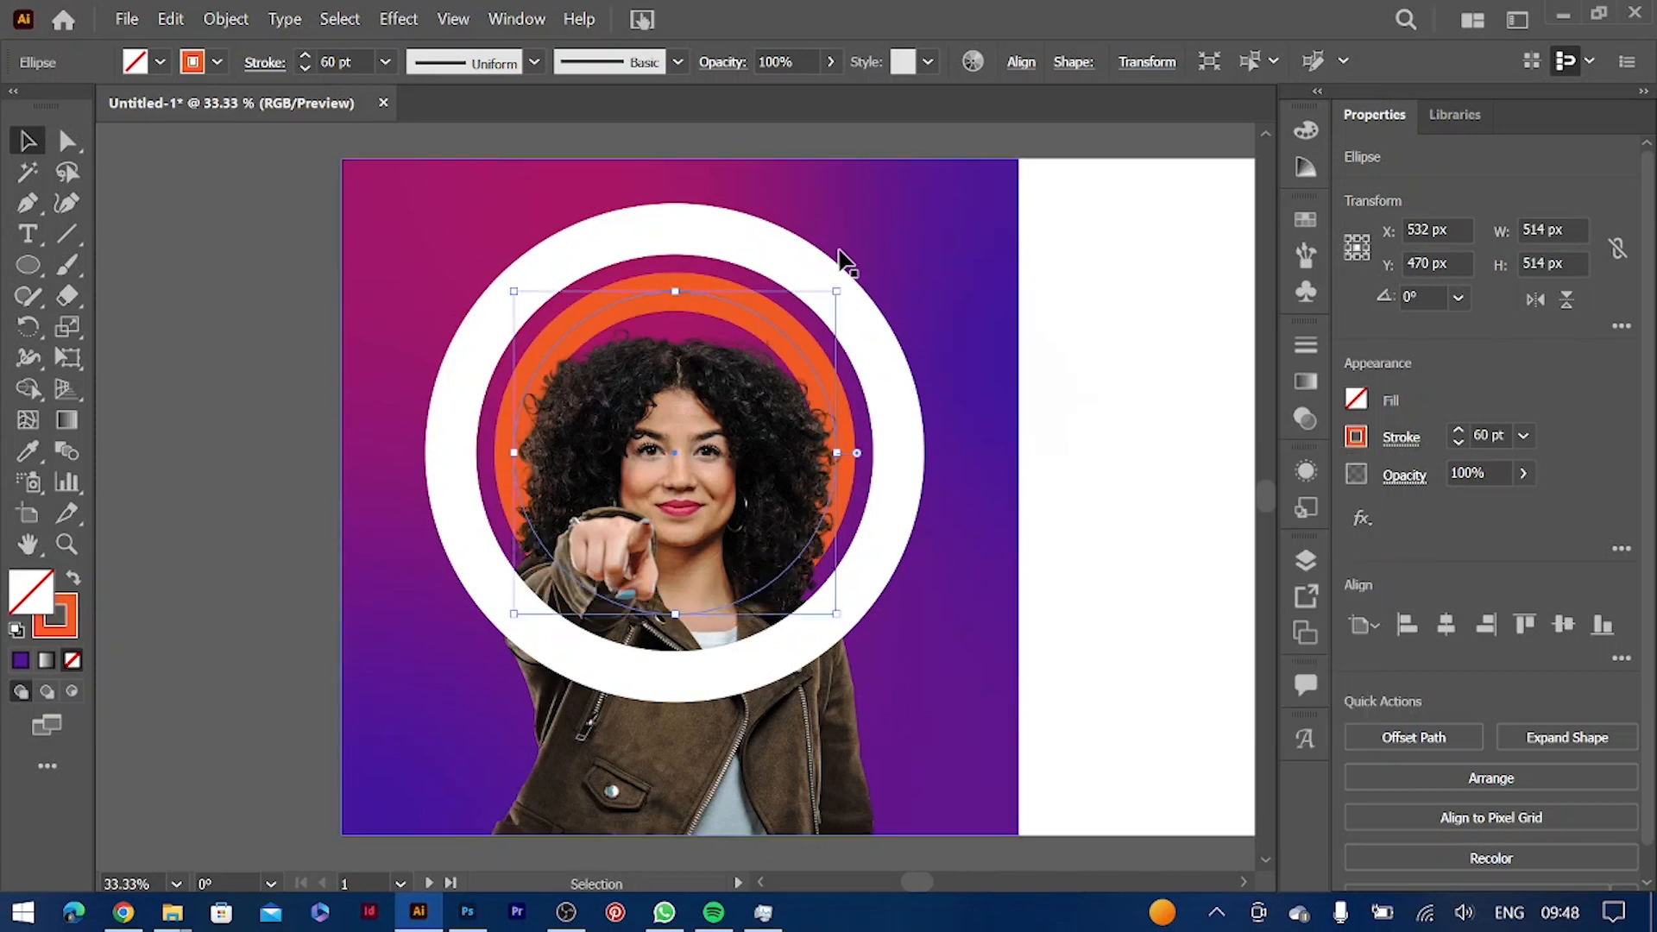
pyautogui.click(764, 259)
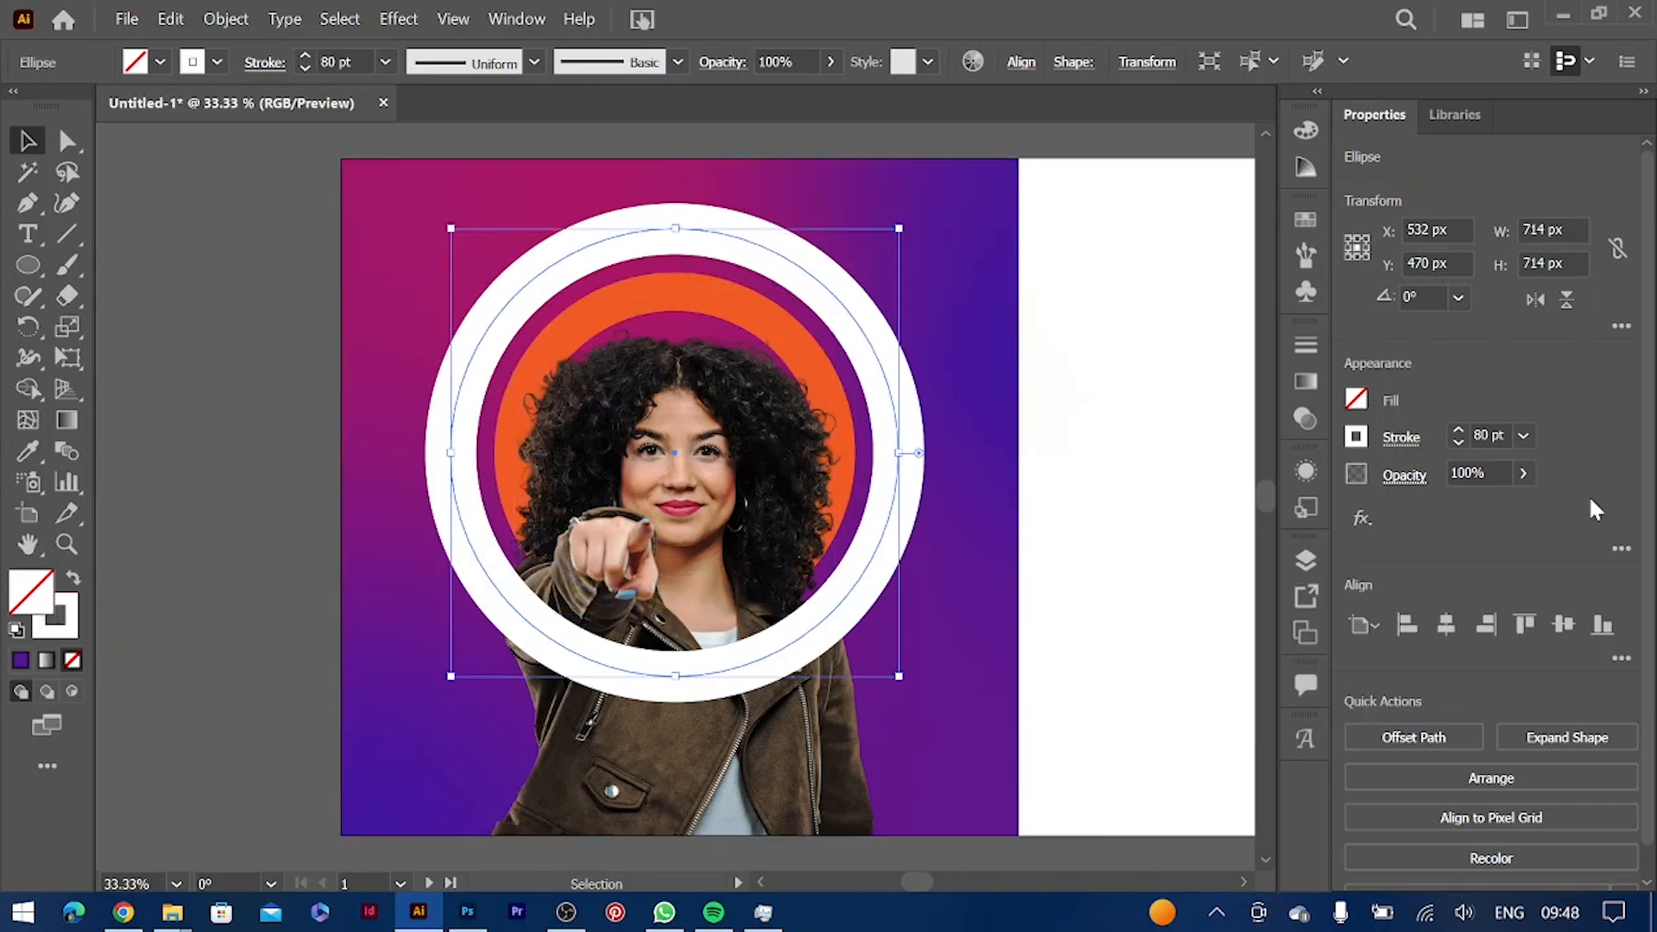
pyautogui.hotkey('ctrl', '[')
pyautogui.keyDown('ctrl'); pyautogui.click(713, 740); pyautogui.keyUp('ctrl')
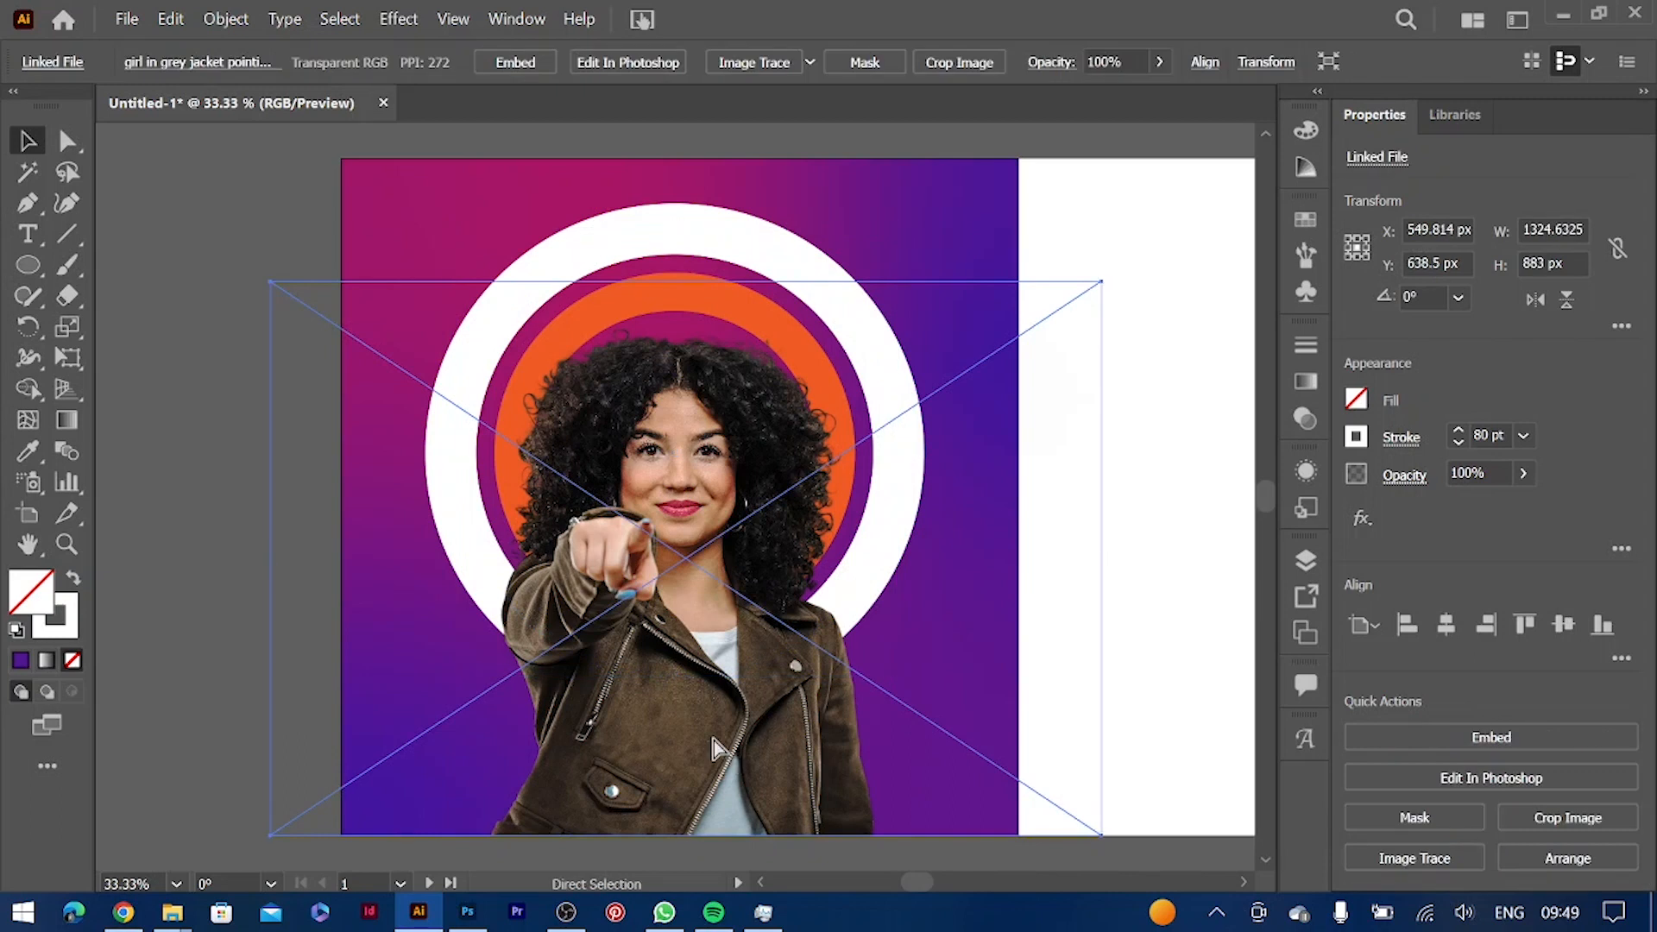
pyautogui.click(1152, 596)
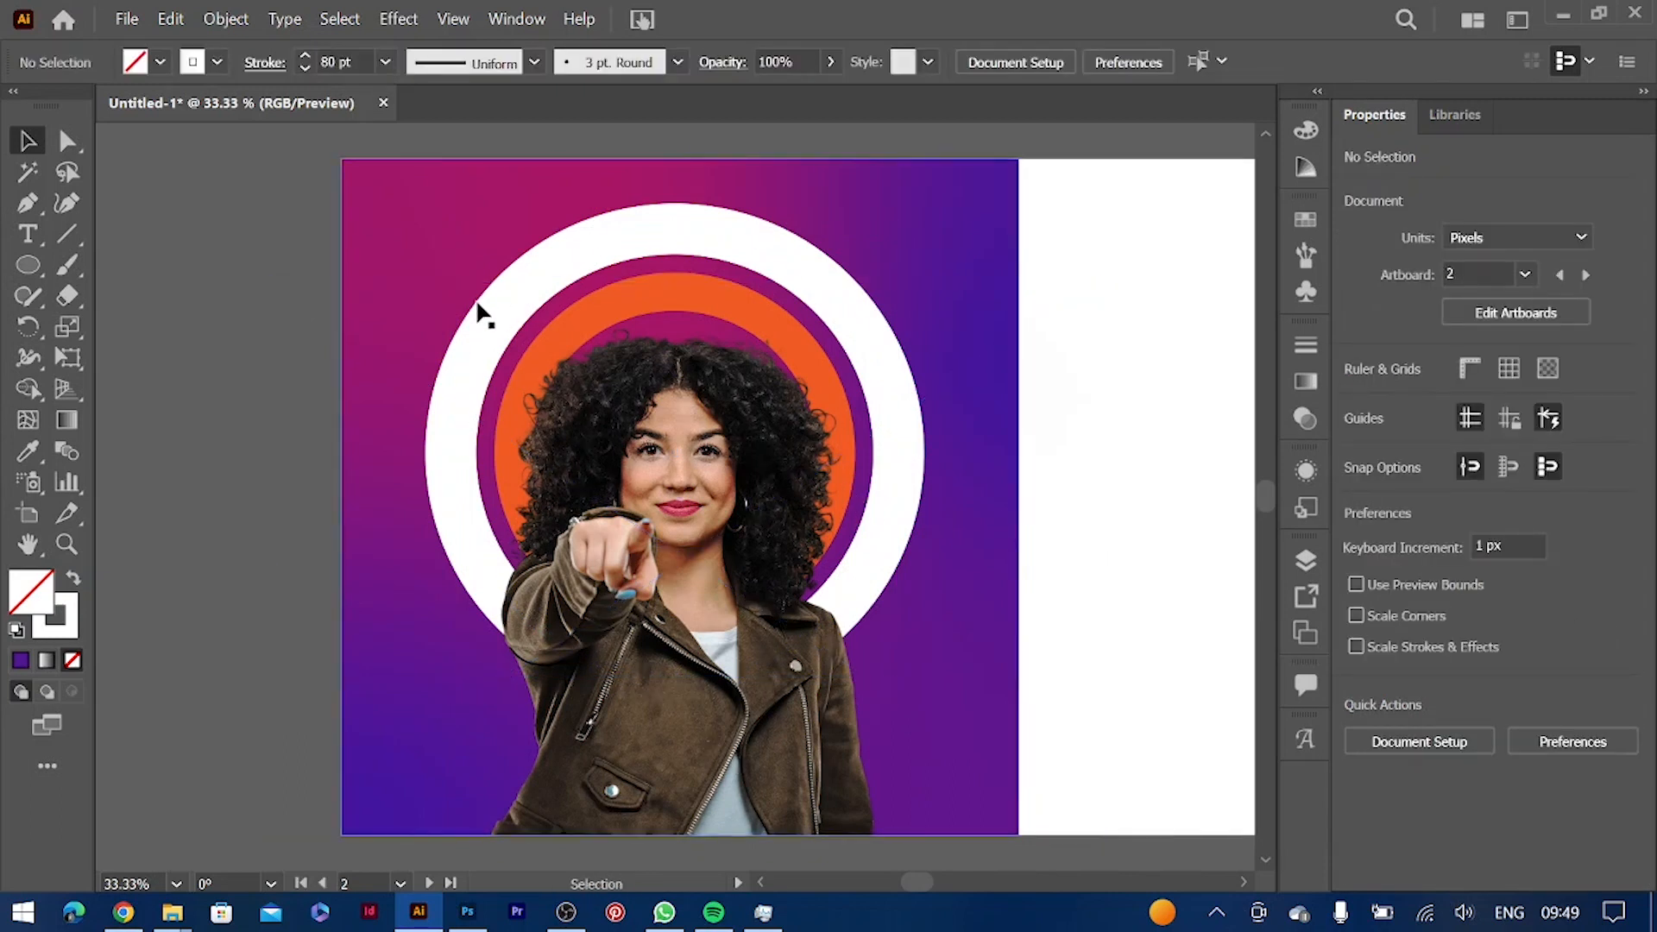
# Draw another circle about 698 px in diameter over the woman, roughly centred on the existing rings
pyautogui.click(28, 265)
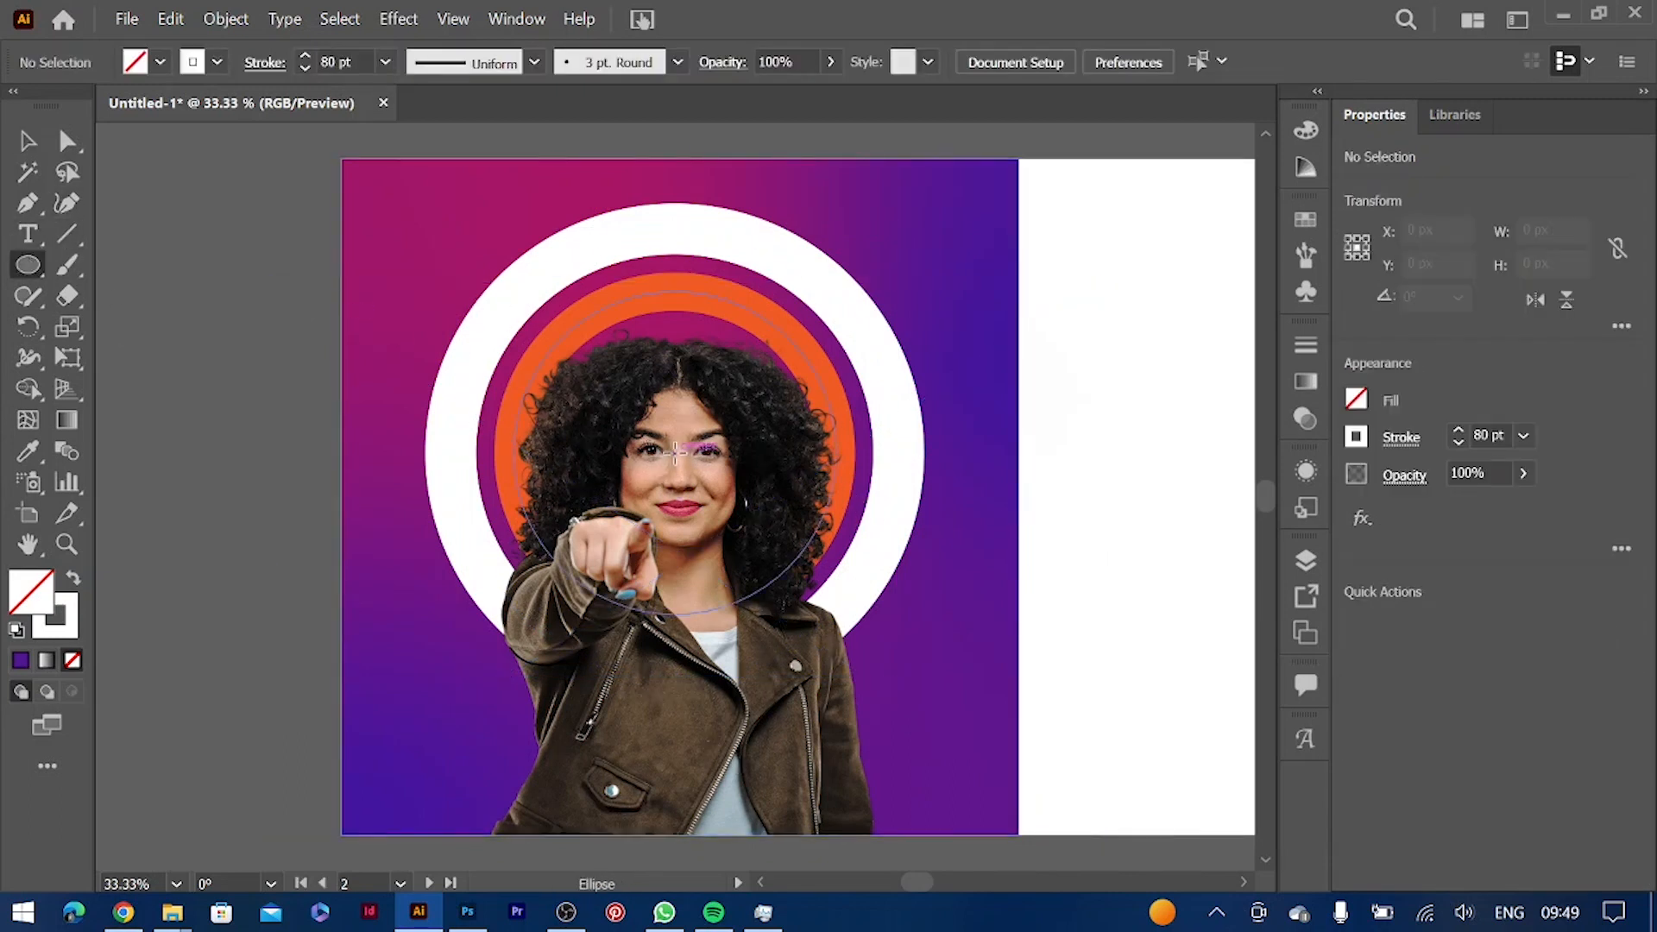
pyautogui.moveTo(675, 448)
pyautogui.mouseDown()
pyautogui.moveTo(906, 602)
pyautogui.moveTo(894, 609)
pyautogui.mouseUp()
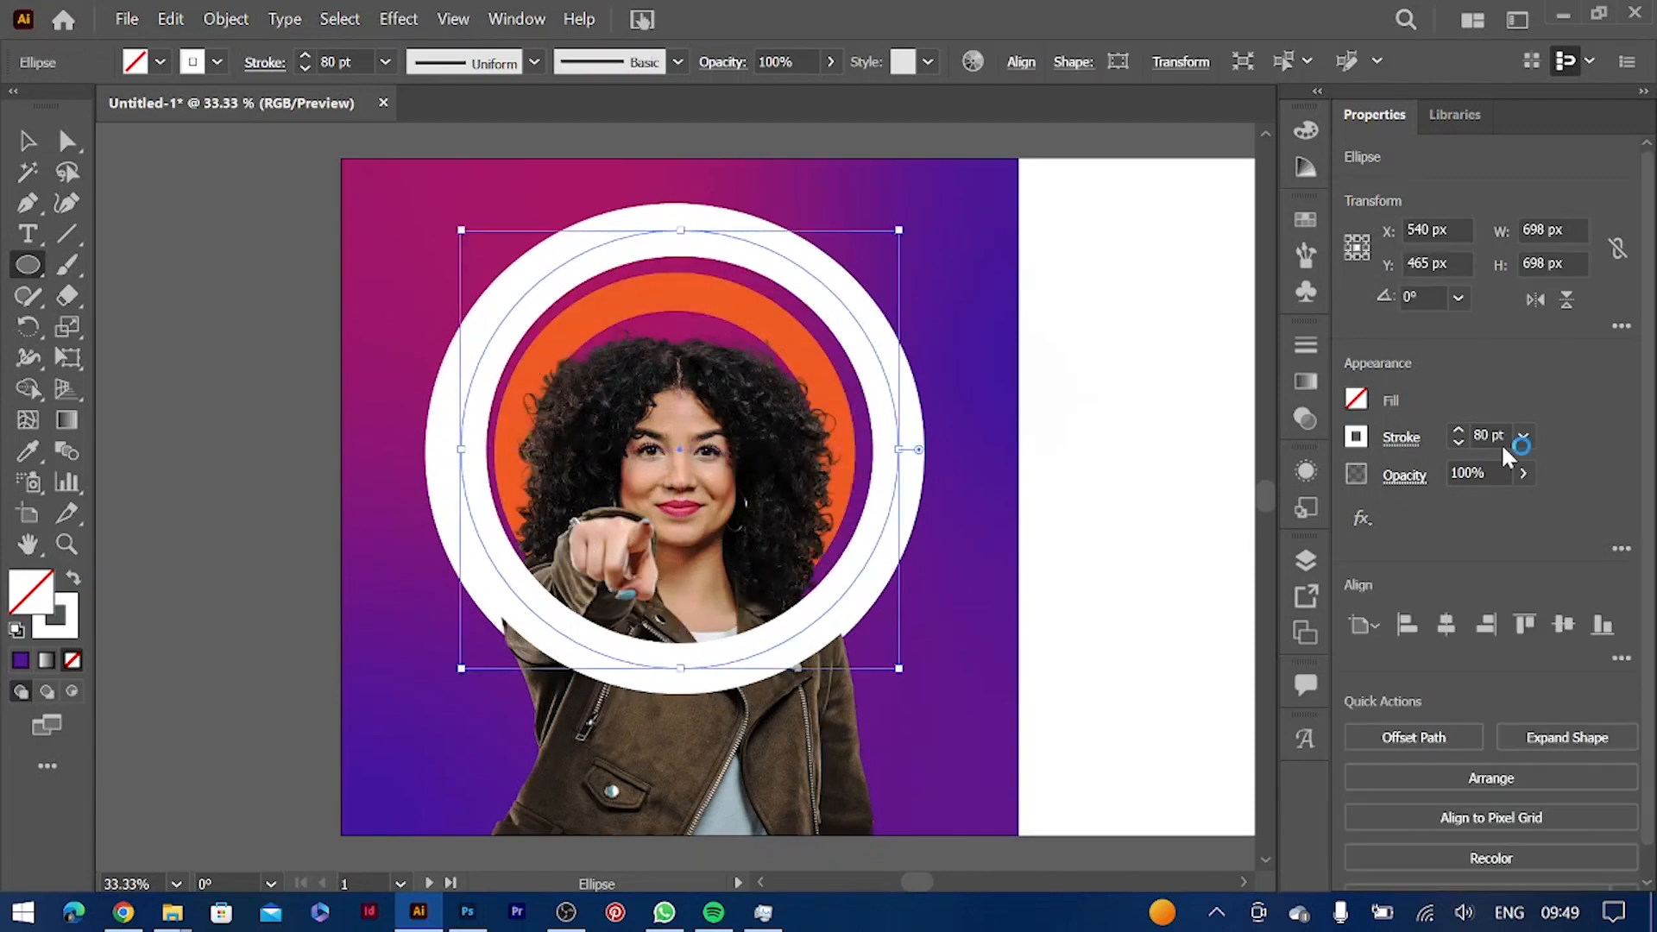
# Give the new circle a black 0.25 pt stroke
pyautogui.press('Tab')
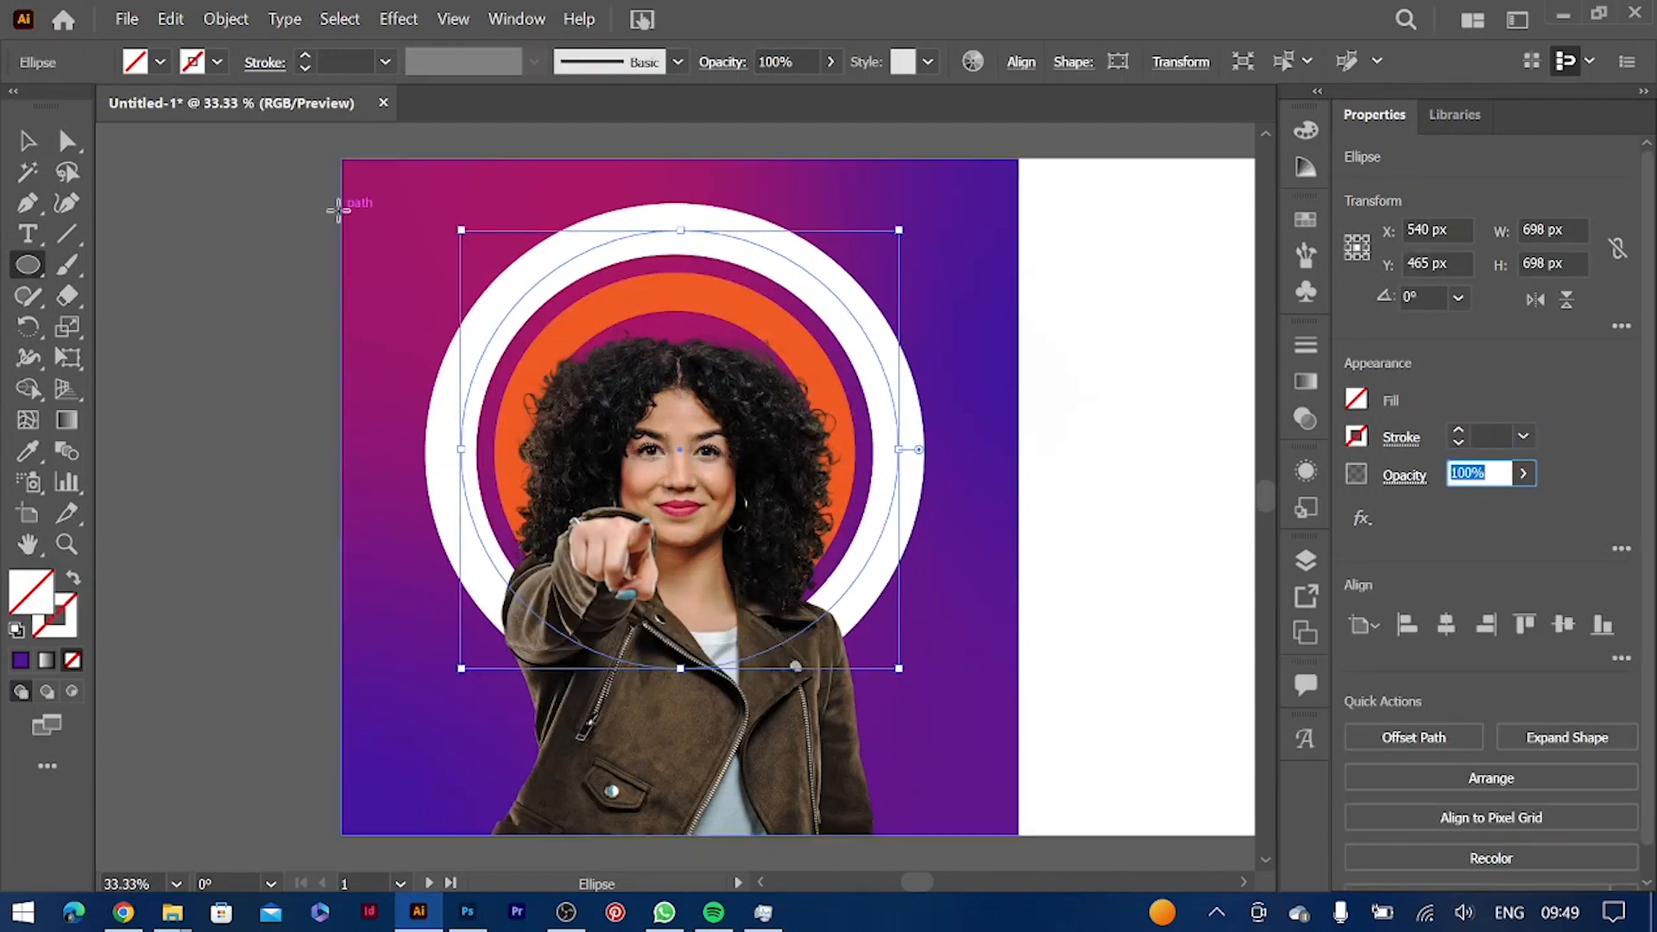
pyautogui.click(1459, 431)
pyautogui.click(1356, 436)
pyautogui.click(1122, 529)
# Shift the thin circle slightly to centre it within the white ring and enlarge it to about 714 px in diameter
pyautogui.click(28, 142)
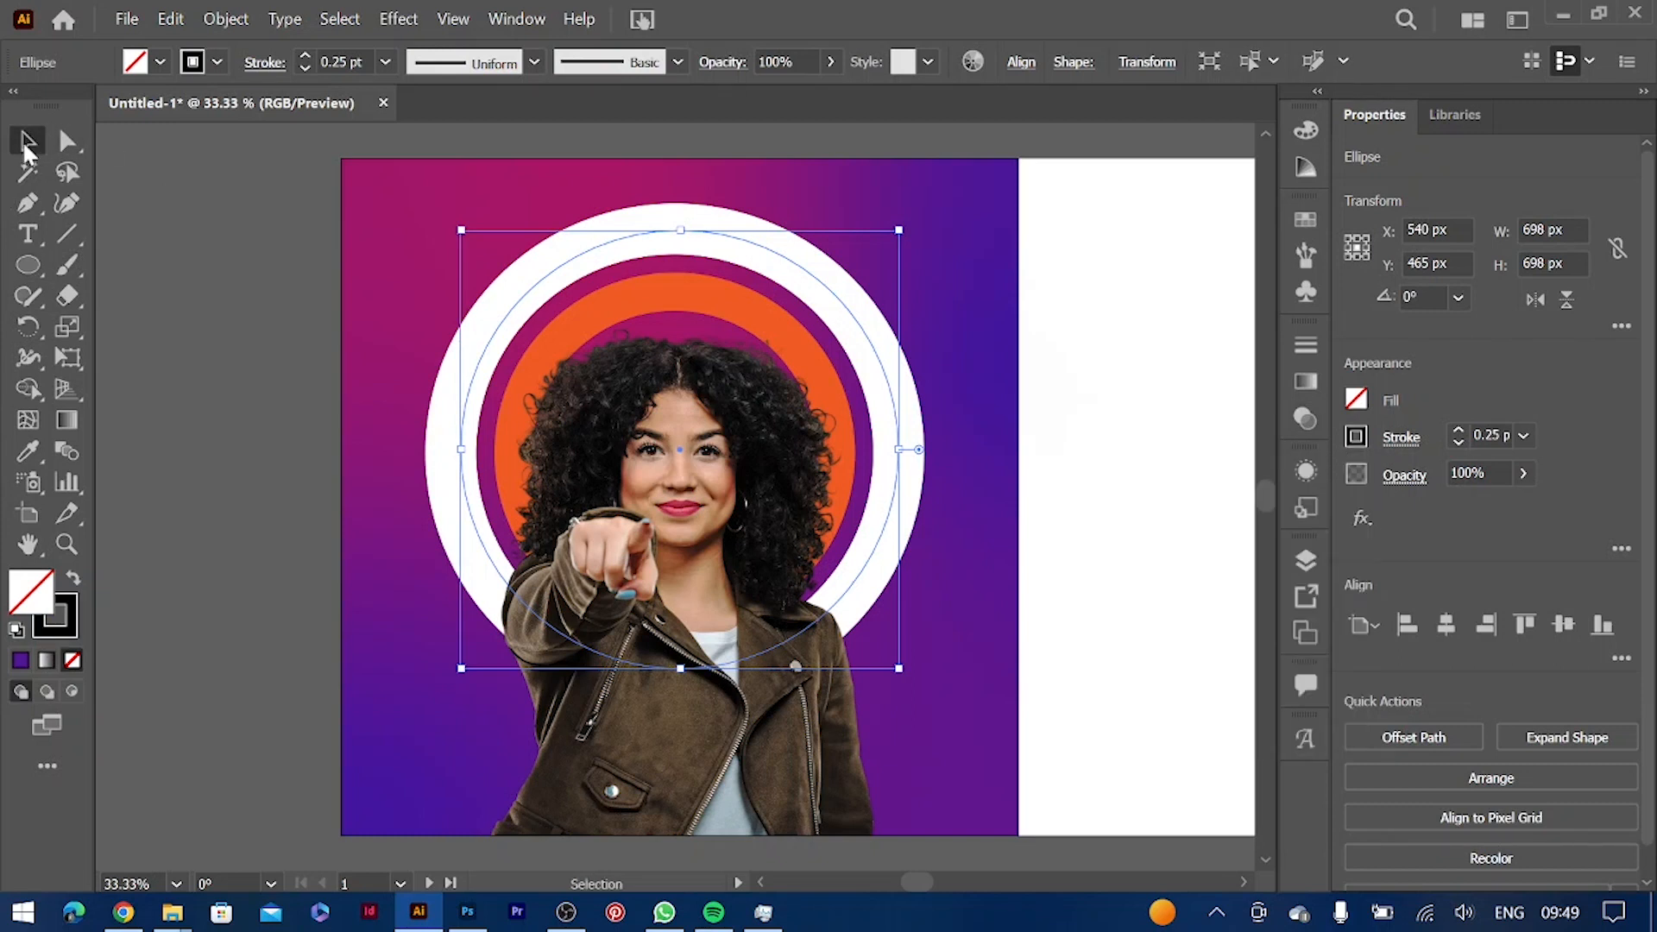
pyautogui.moveTo(595, 518); pyautogui.dragTo(591, 524)
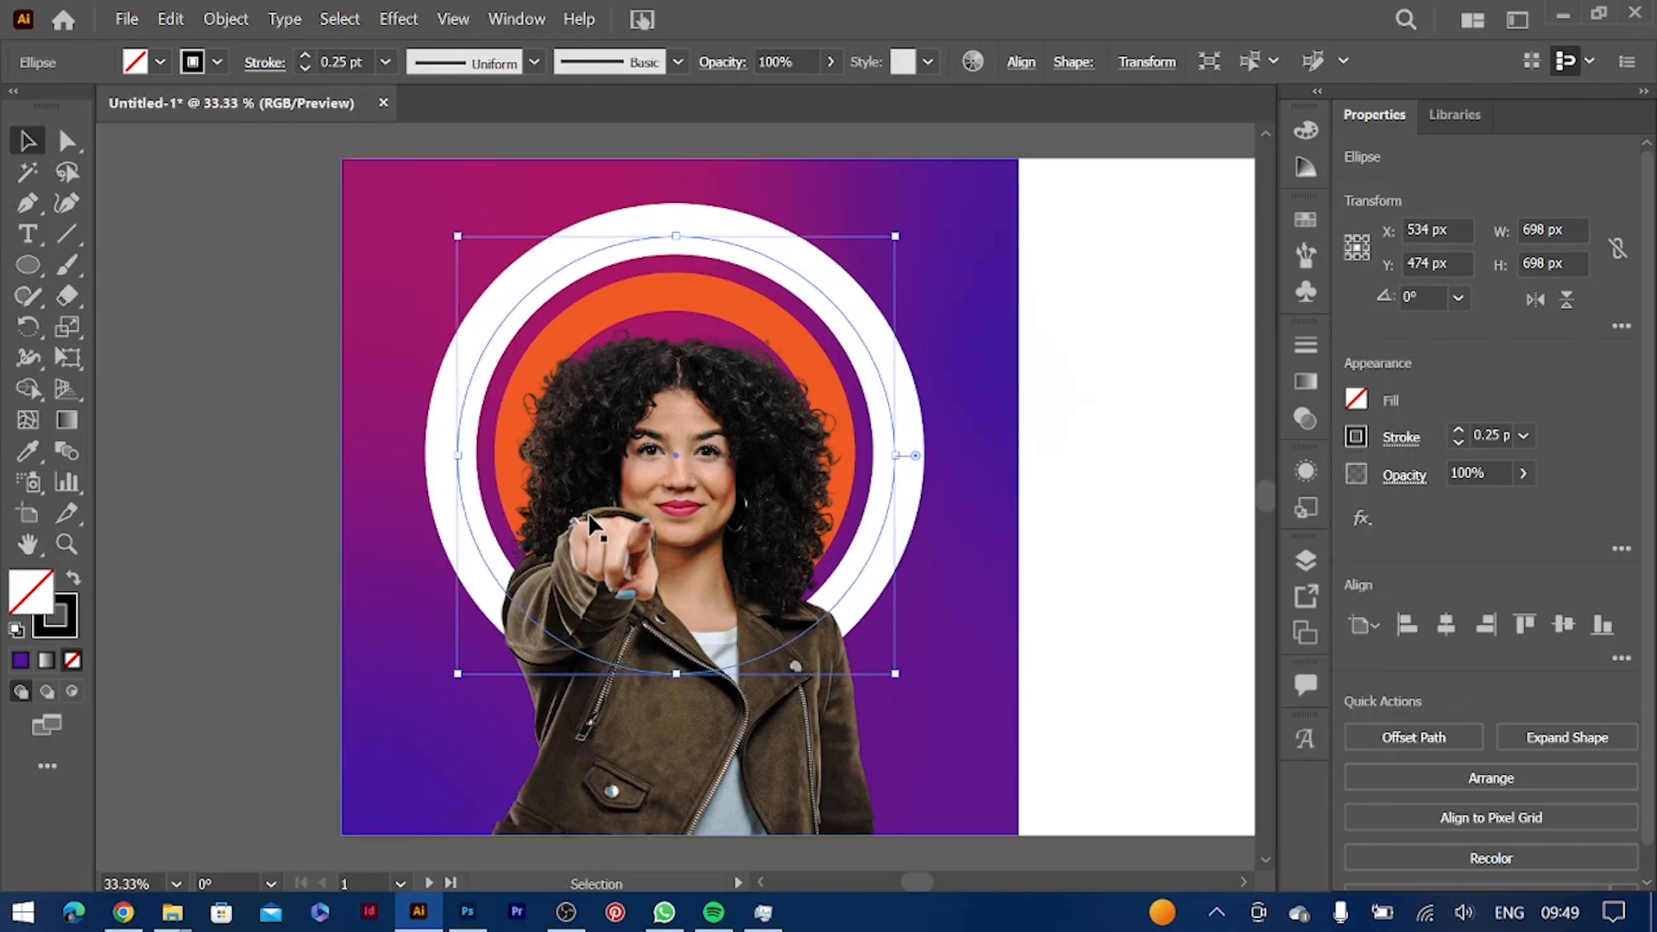
pyautogui.moveTo(676, 673); pyautogui.dragTo(708, 682)
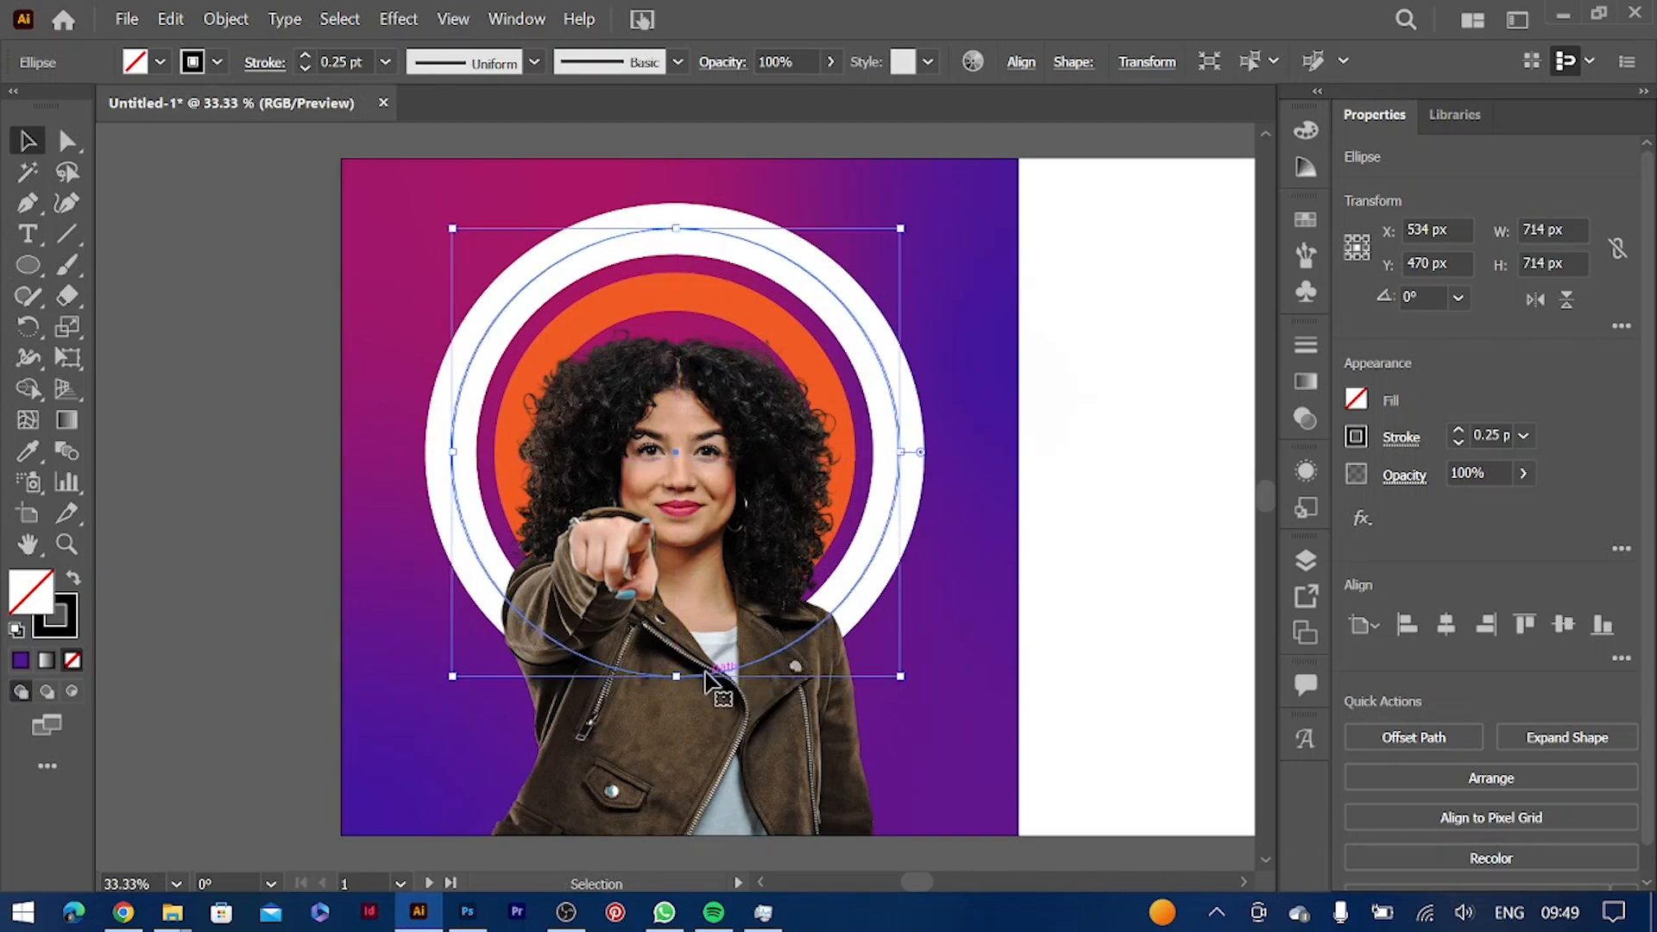
# Move the thin circle off the graphic into the empty canvas area beside the seated text and the second woman's image
pyautogui.hscroll(-5, 691, 604)
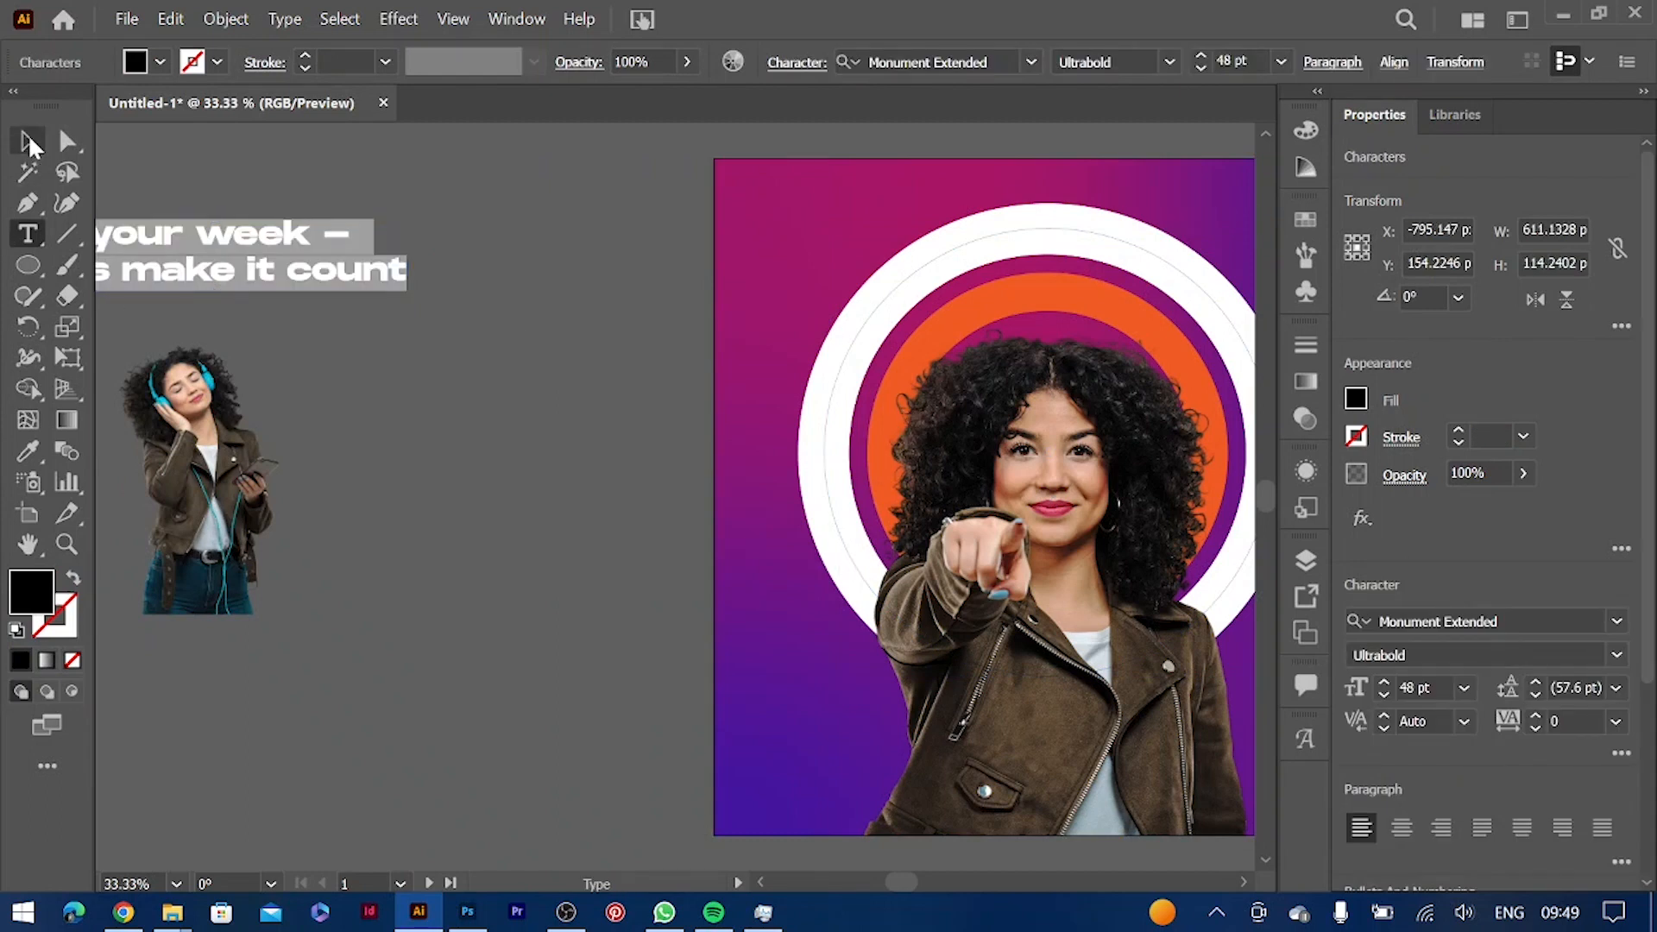
pyautogui.click(29, 143)
pyautogui.click(525, 612)
pyautogui.click(908, 269)
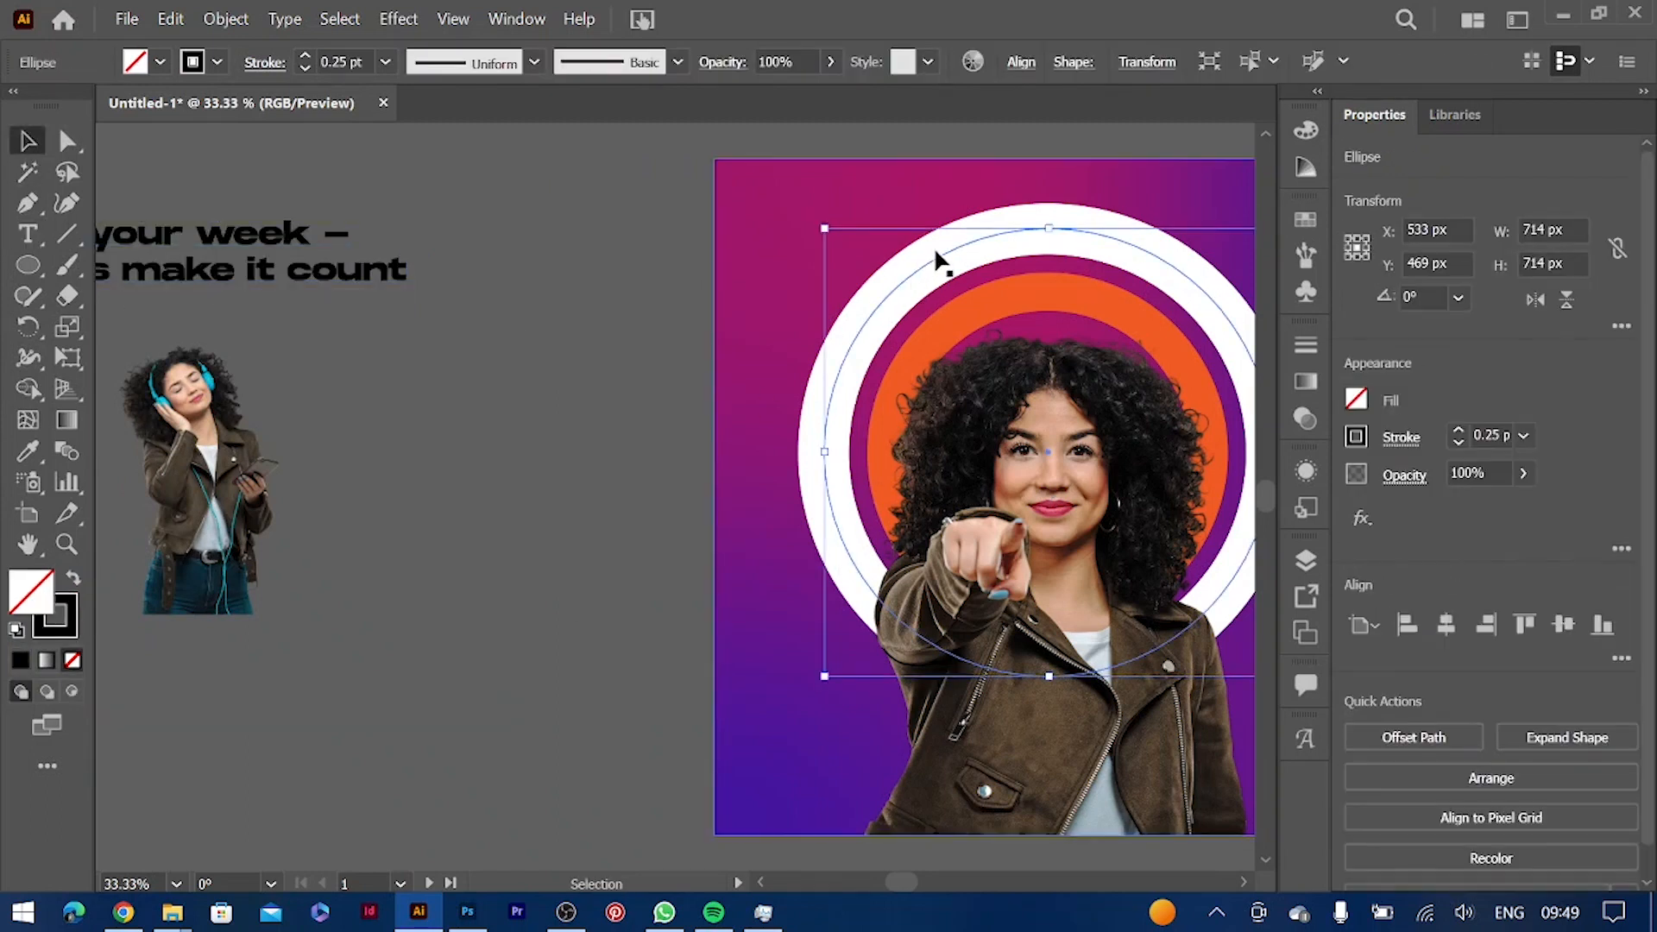
pyautogui.moveTo(959, 240); pyautogui.dragTo(919, 241)
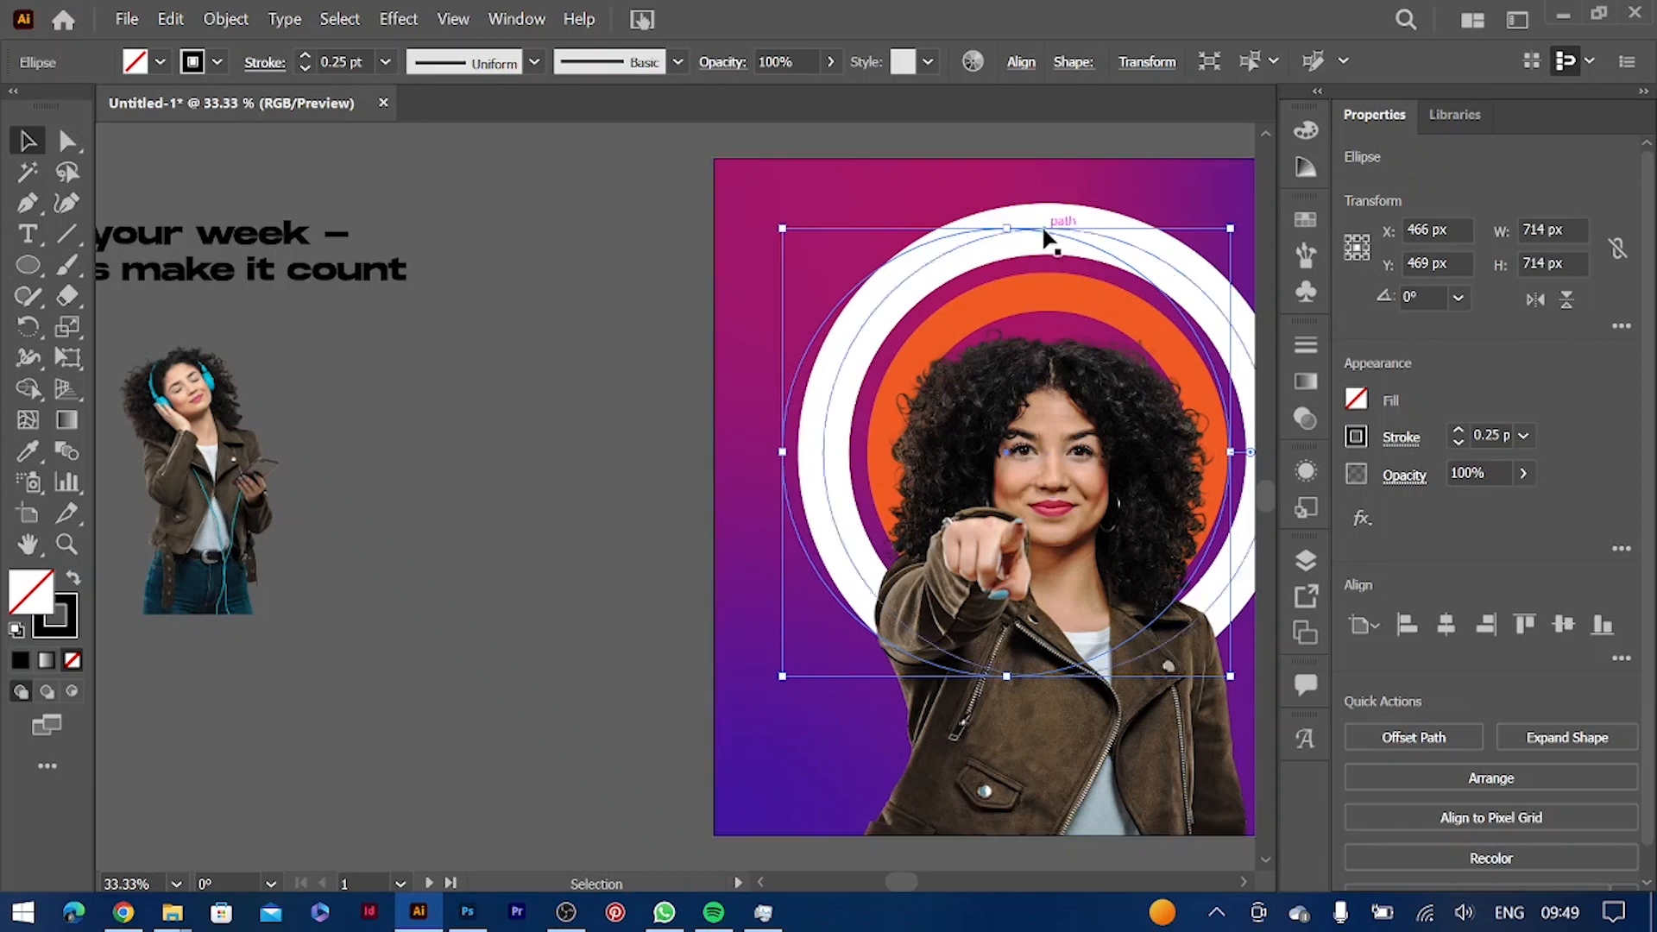
pyautogui.moveTo(1053, 222); pyautogui.dragTo(685, 258)
# Expand the strokes of the white ring and the orange ring into filled shapes
pyautogui.click(1140, 259)
pyautogui.click(1141, 248)
pyautogui.click(226, 19)
pyautogui.click(352, 291)
pyautogui.click(768, 606)
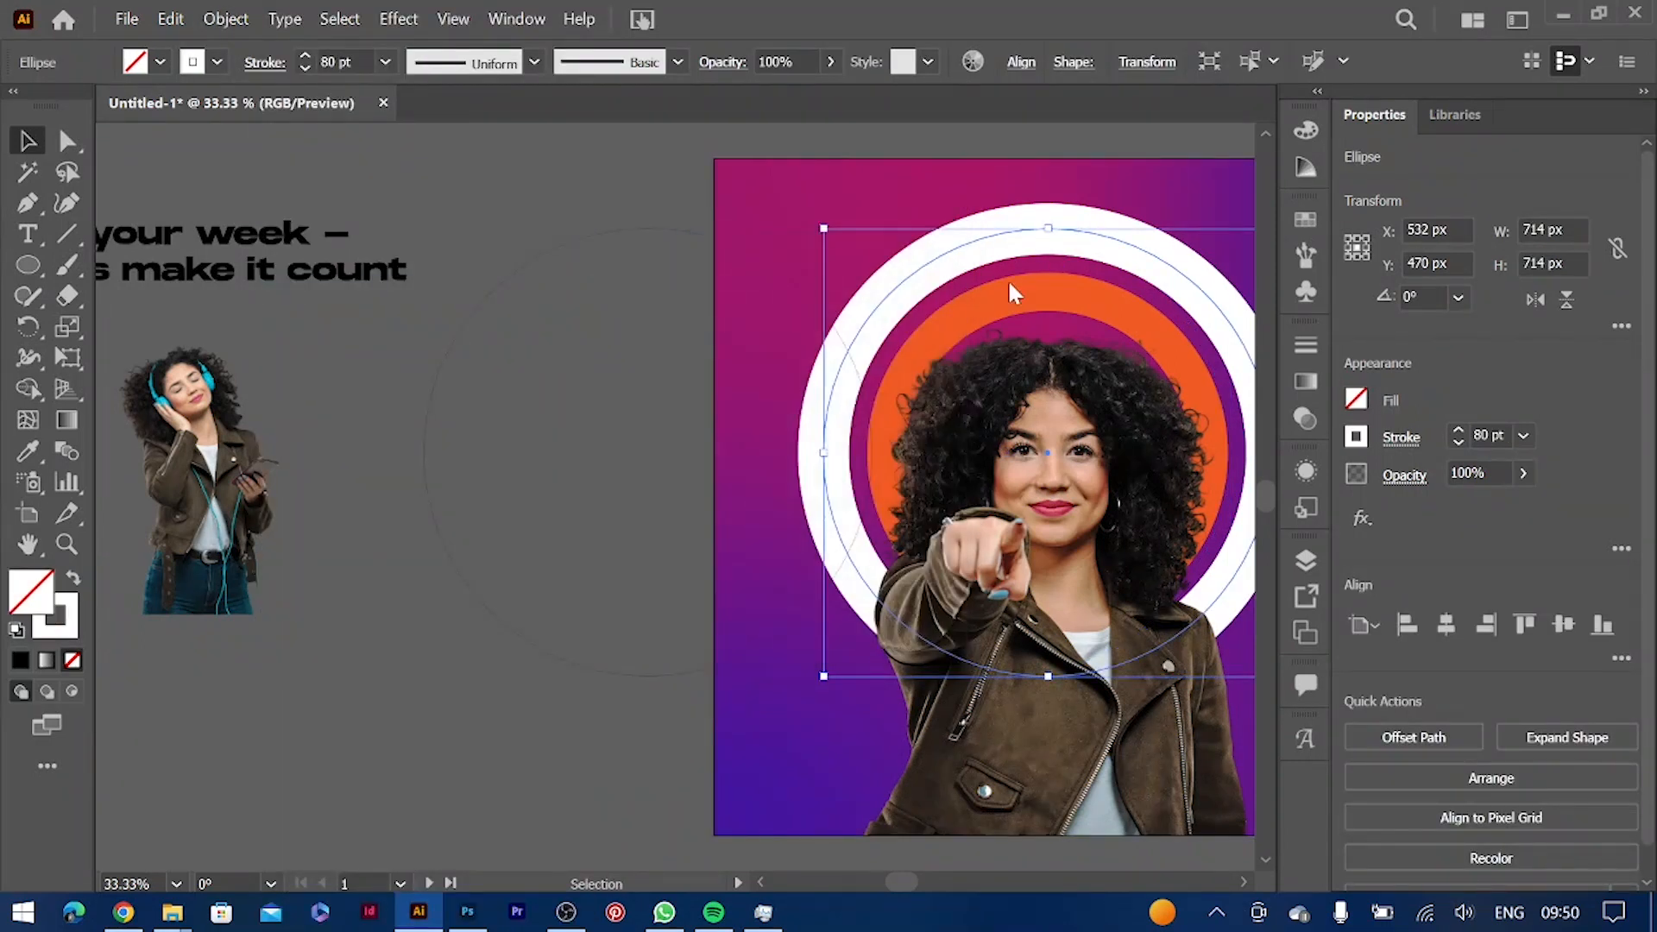
pyautogui.click(969, 326)
pyautogui.click(227, 19)
pyautogui.click(345, 290)
pyautogui.click(768, 606)
# Enlarge the orange ring to about 606 px, and shrink both rings together so the white one is about 696 px wide
pyautogui.moveTo(1048, 271); pyautogui.dragTo(1053, 260)
pyautogui.hscroll(2, 570, 563)
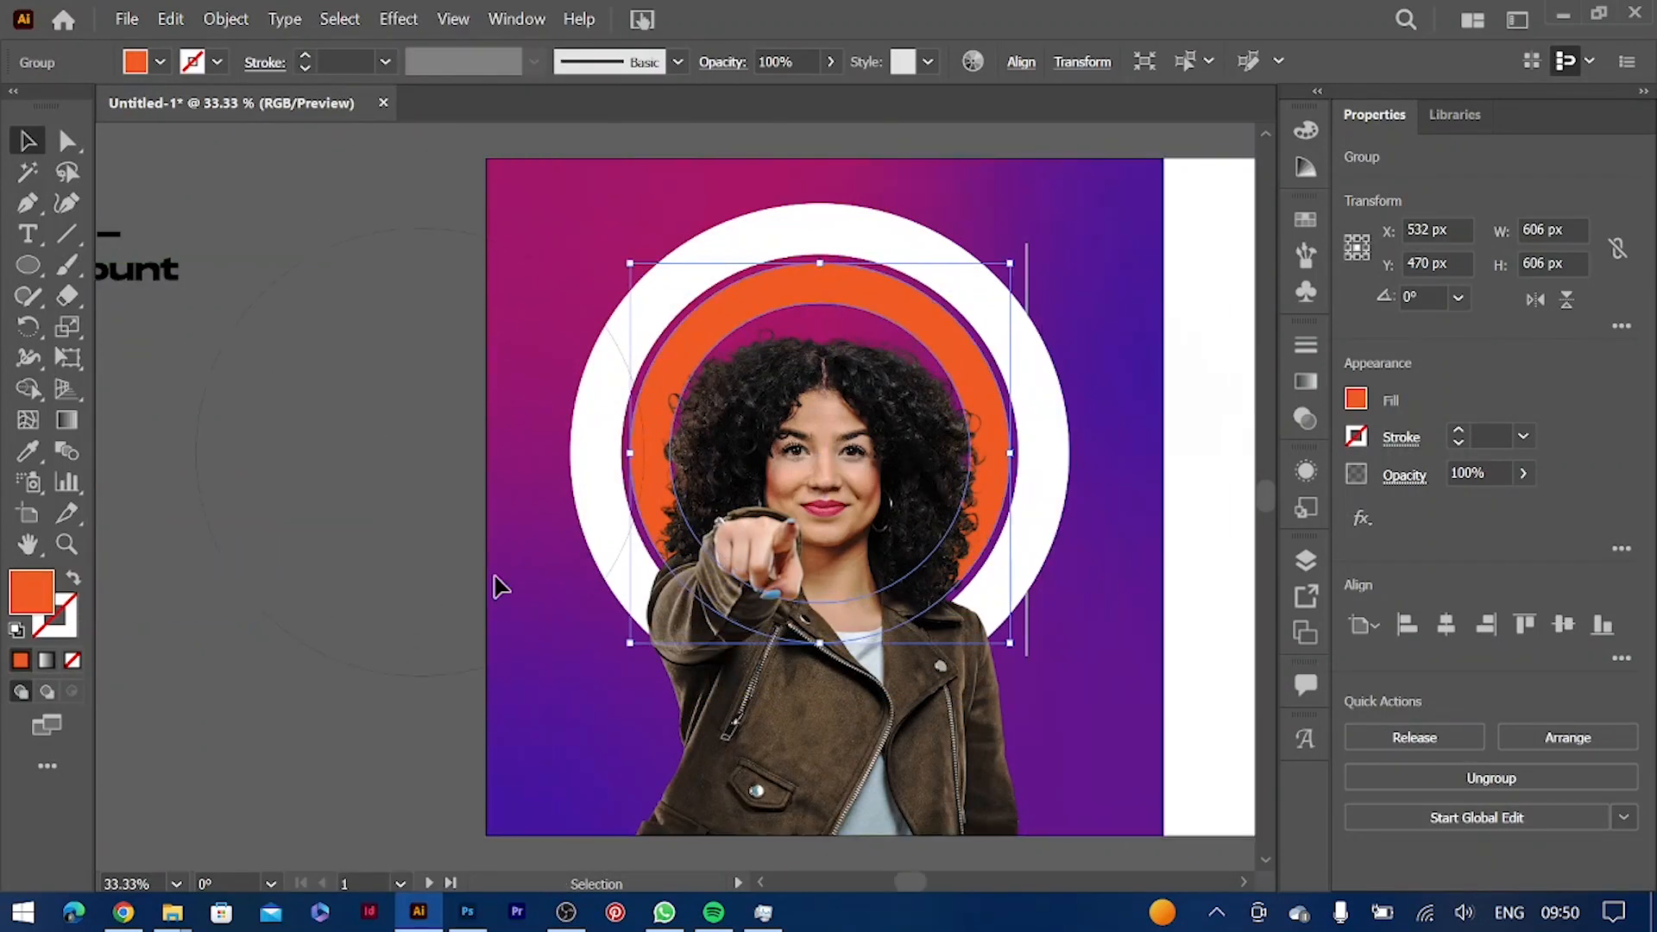
pyautogui.keyDown('shift'); pyautogui.click(863, 228); pyautogui.keyUp('shift')
pyautogui.moveTo(819, 212); pyautogui.dragTo(819, 301)
pyautogui.click(1197, 478)
pyautogui.click(978, 399)
pyautogui.click(1140, 491)
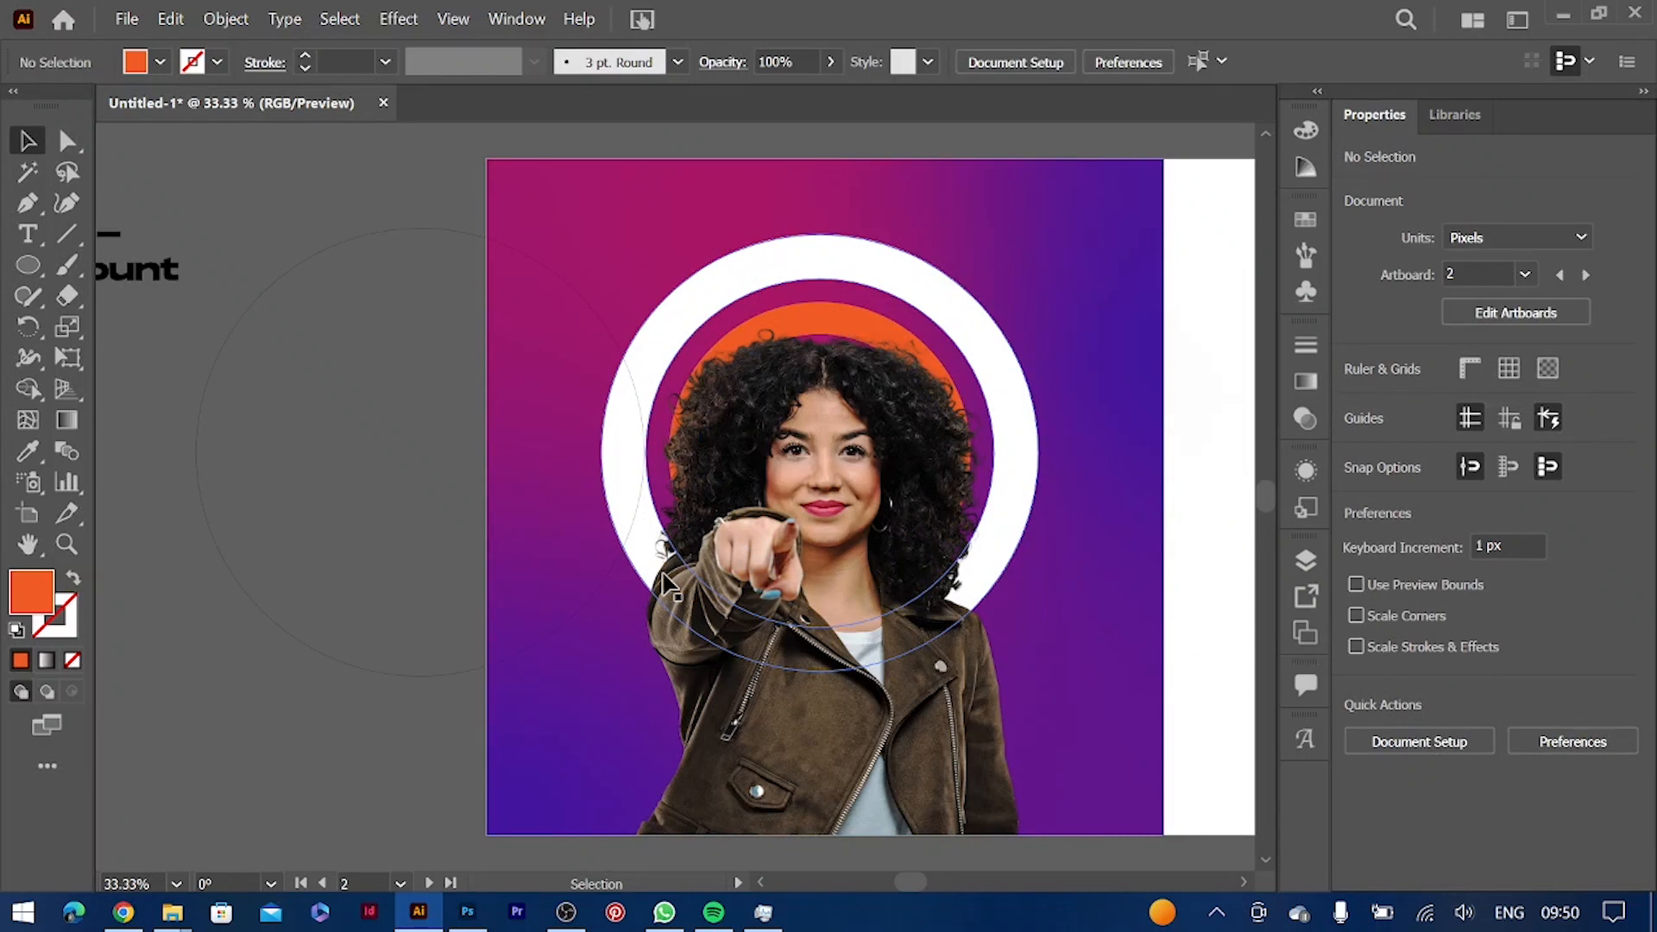
# Enlarge the orange ring slightly within the white ring and deselect it
pyautogui.click(820, 321)
pyautogui.moveTo(819, 301); pyautogui.dragTo(819, 298)
pyautogui.click(1122, 311)
# Unlock the pointing woman's image in the layer list, scale it down slightly from its upper edge and lock it again
pyautogui.click(1306, 561)
pyautogui.click(1049, 249)
pyautogui.click(1015, 304)
pyautogui.click(843, 527)
pyautogui.moveTo(831, 289); pyautogui.dragTo(831, 322)
pyautogui.click(1014, 304)
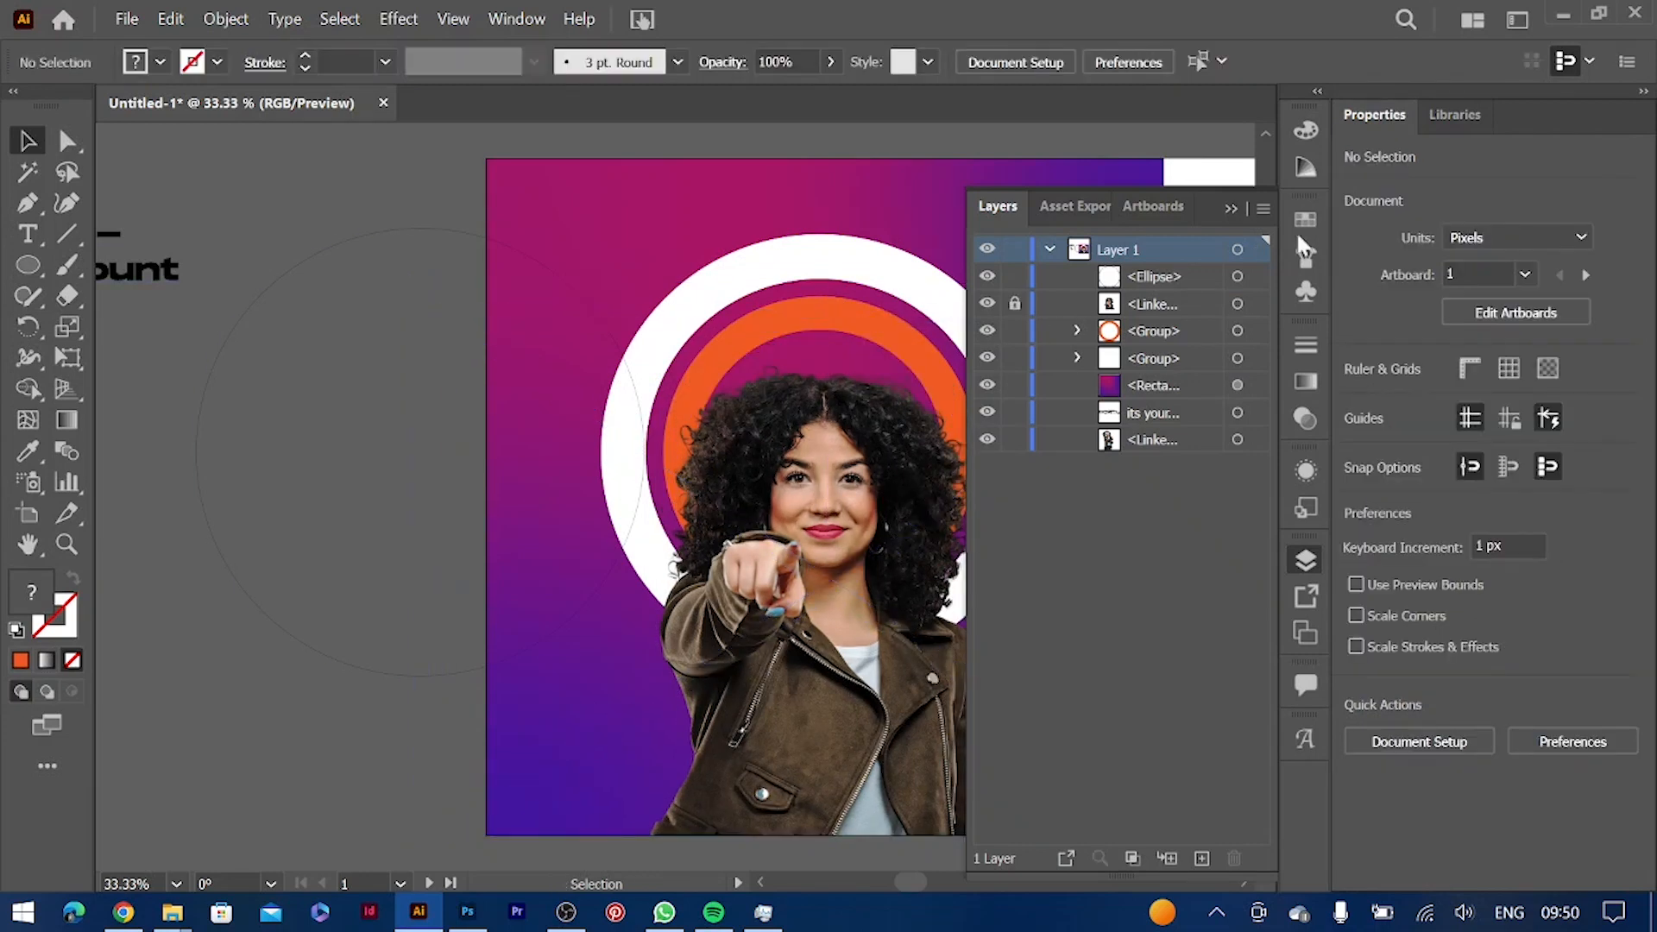
pyautogui.click(1306, 561)
# Undo the accidental shift of the gradient background rectangle and lock the rectangle in place
pyautogui.hscroll(-1, 762, 545)
pyautogui.hscroll(5, 763, 546)
pyautogui.click(689, 291)
pyautogui.moveTo(687, 290); pyautogui.dragTo(715, 336)
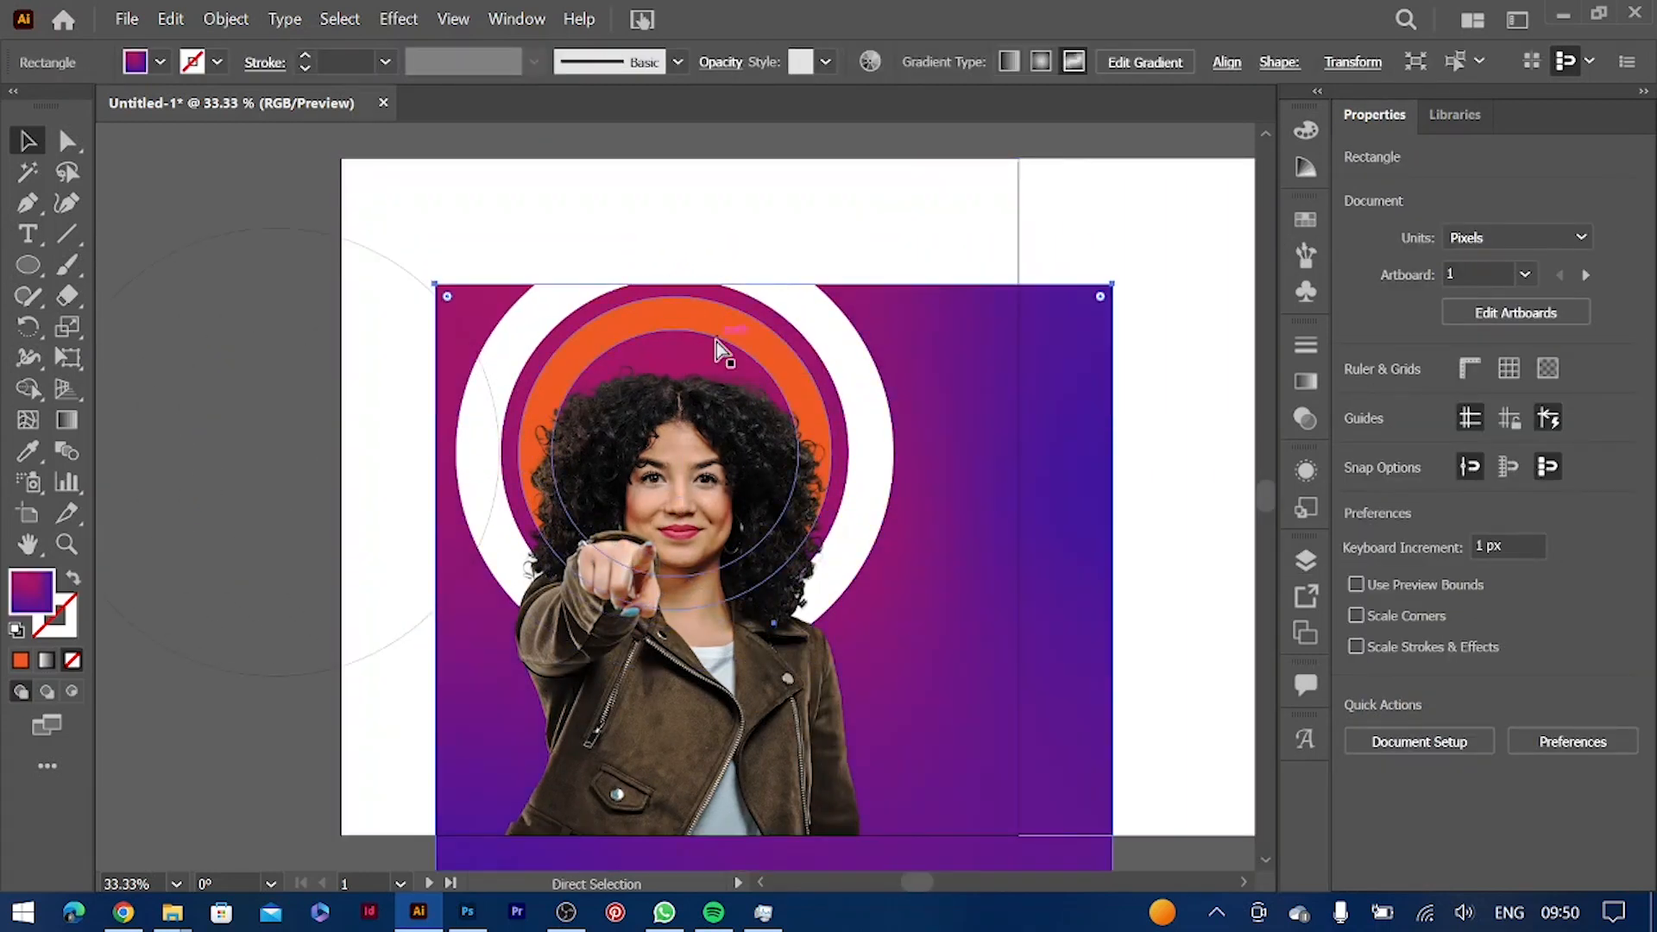
pyautogui.hotkey('ctrl', 'z')
pyautogui.hotkey('ctrl', '2')
# Move the white and orange rings down slightly together behind the woman's head
pyautogui.click(729, 262)
pyautogui.moveTo(728, 263); pyautogui.dragTo(729, 283)
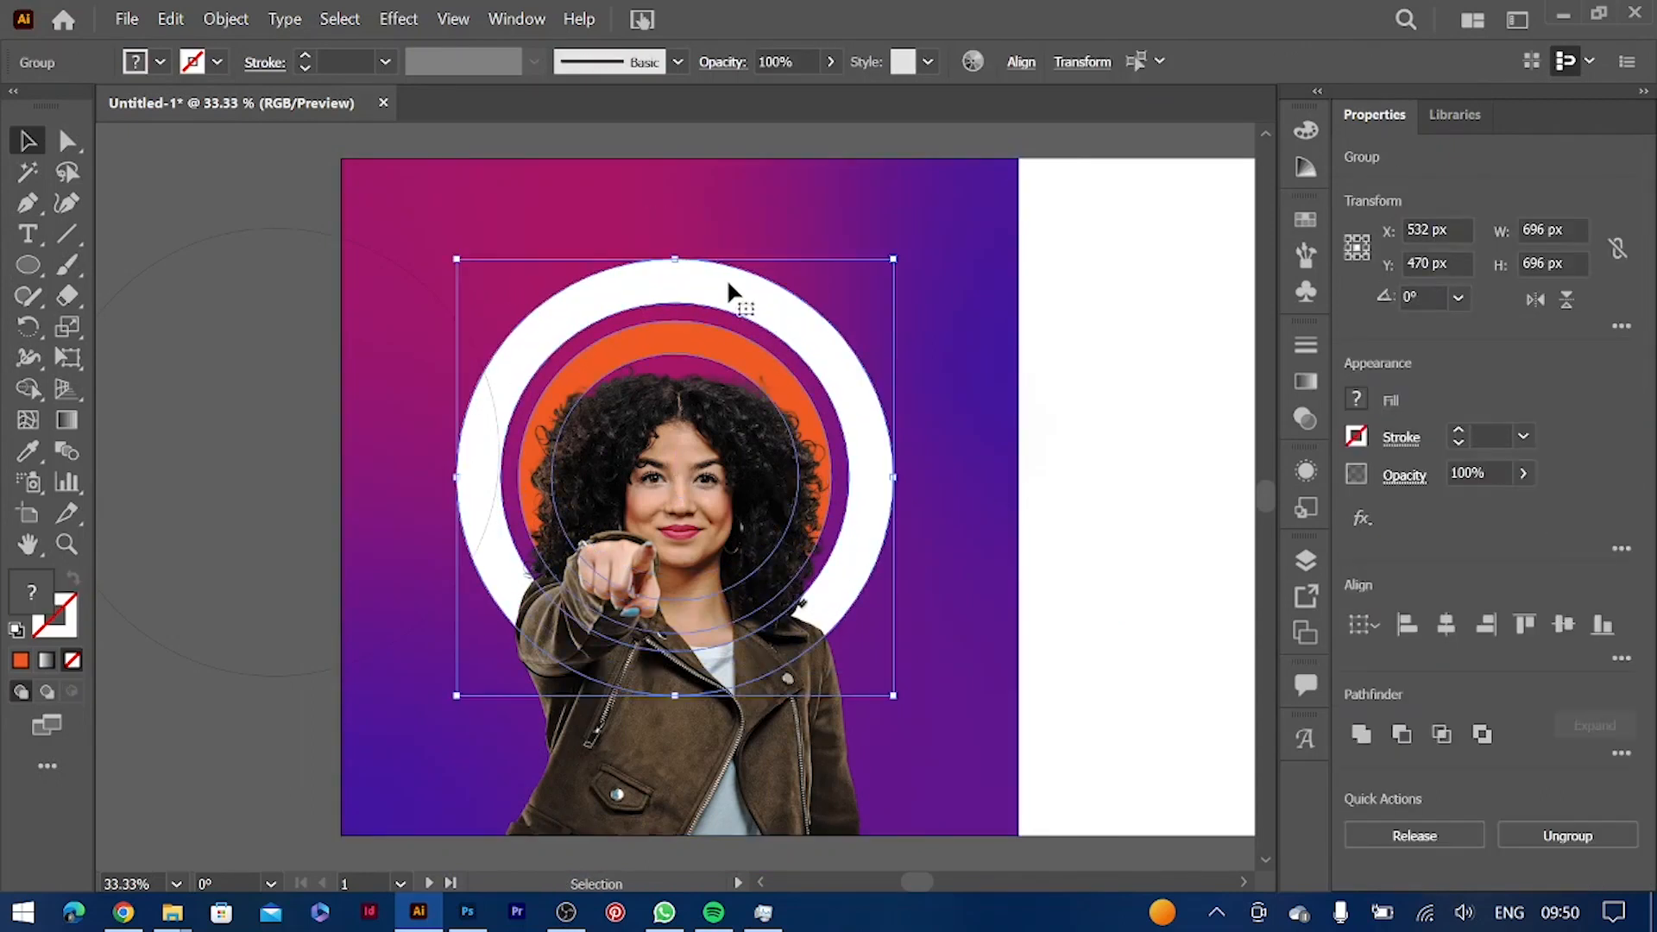
pyautogui.click(1070, 415)
pyautogui.hscroll(-4, 650, 552)
pyautogui.hscroll(2, 649, 549)
pyautogui.hscroll(-3, 880, 456)
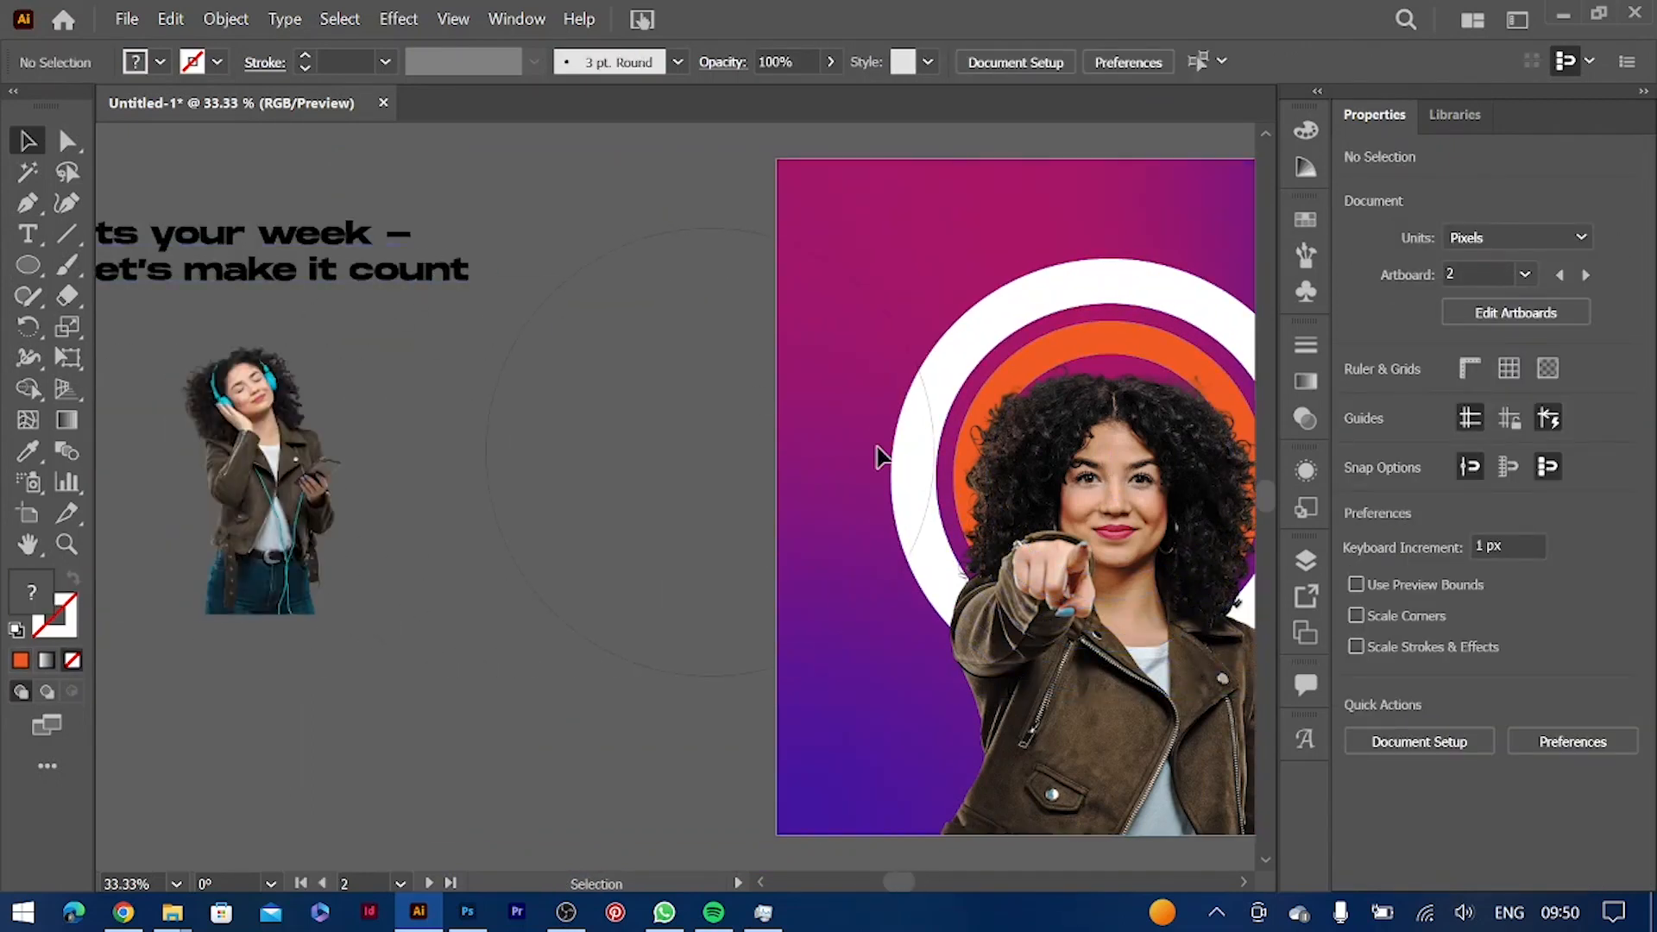
pyautogui.click(671, 238)
pyautogui.press('t')
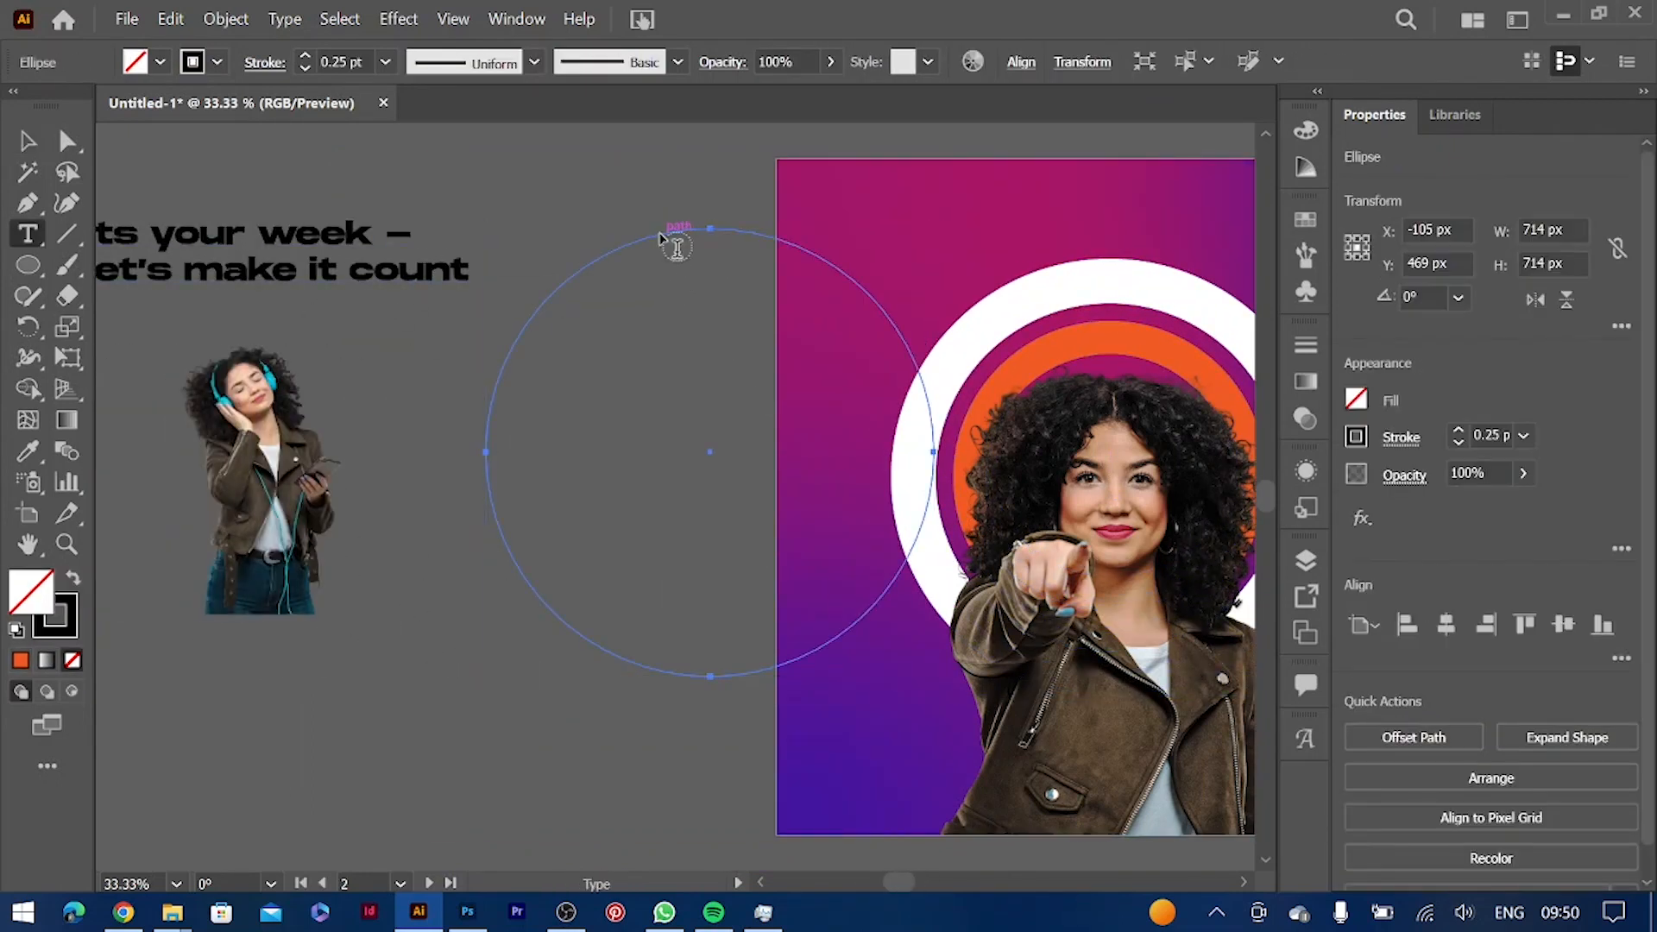
pyautogui.click(486, 451)
pyautogui.hotkey('ctrl', 'z')
# Place the text "its your week – let's make it count" along the thin circle with the Type on a Path tool
pyautogui.click(23, 240)
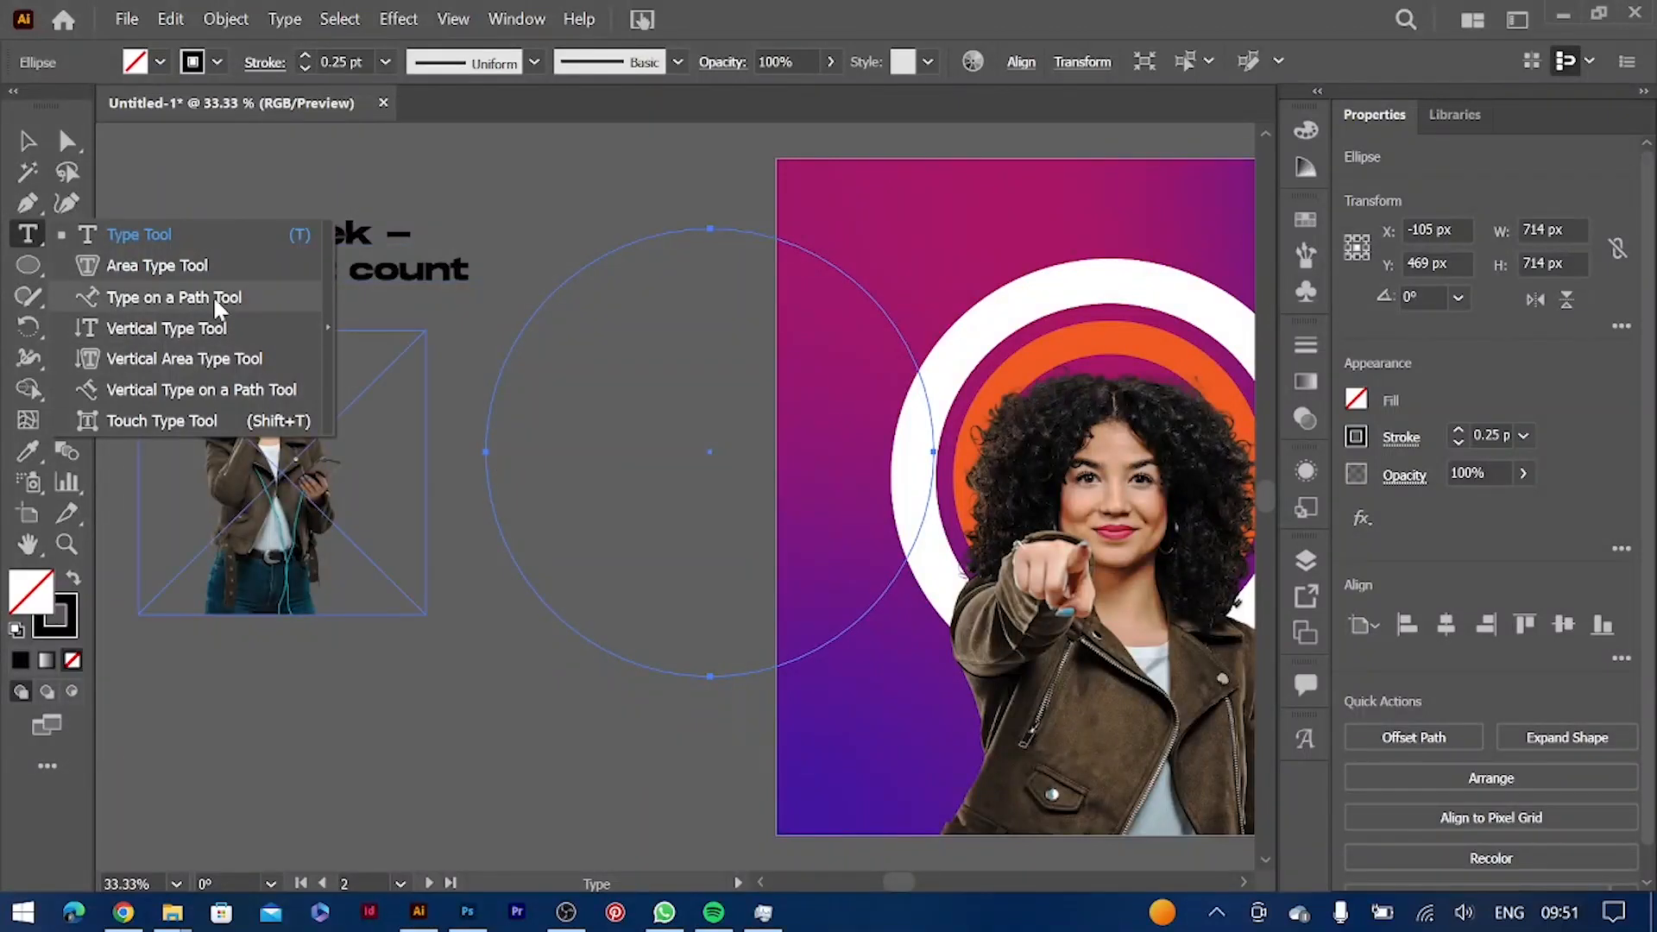
pyautogui.click(212, 296)
pyautogui.click(489, 443)
pyautogui.write('its your week –')
pyautogui.hotkey('ctrl', 'a')
pyautogui.hotkey('ctrl', 'Right')
pyautogui.hotkey('ctrl', 'Right')
pyautogui.hotkey('ctrl', 'Right')
pyautogui.hotkey('ctrl', 'Right')
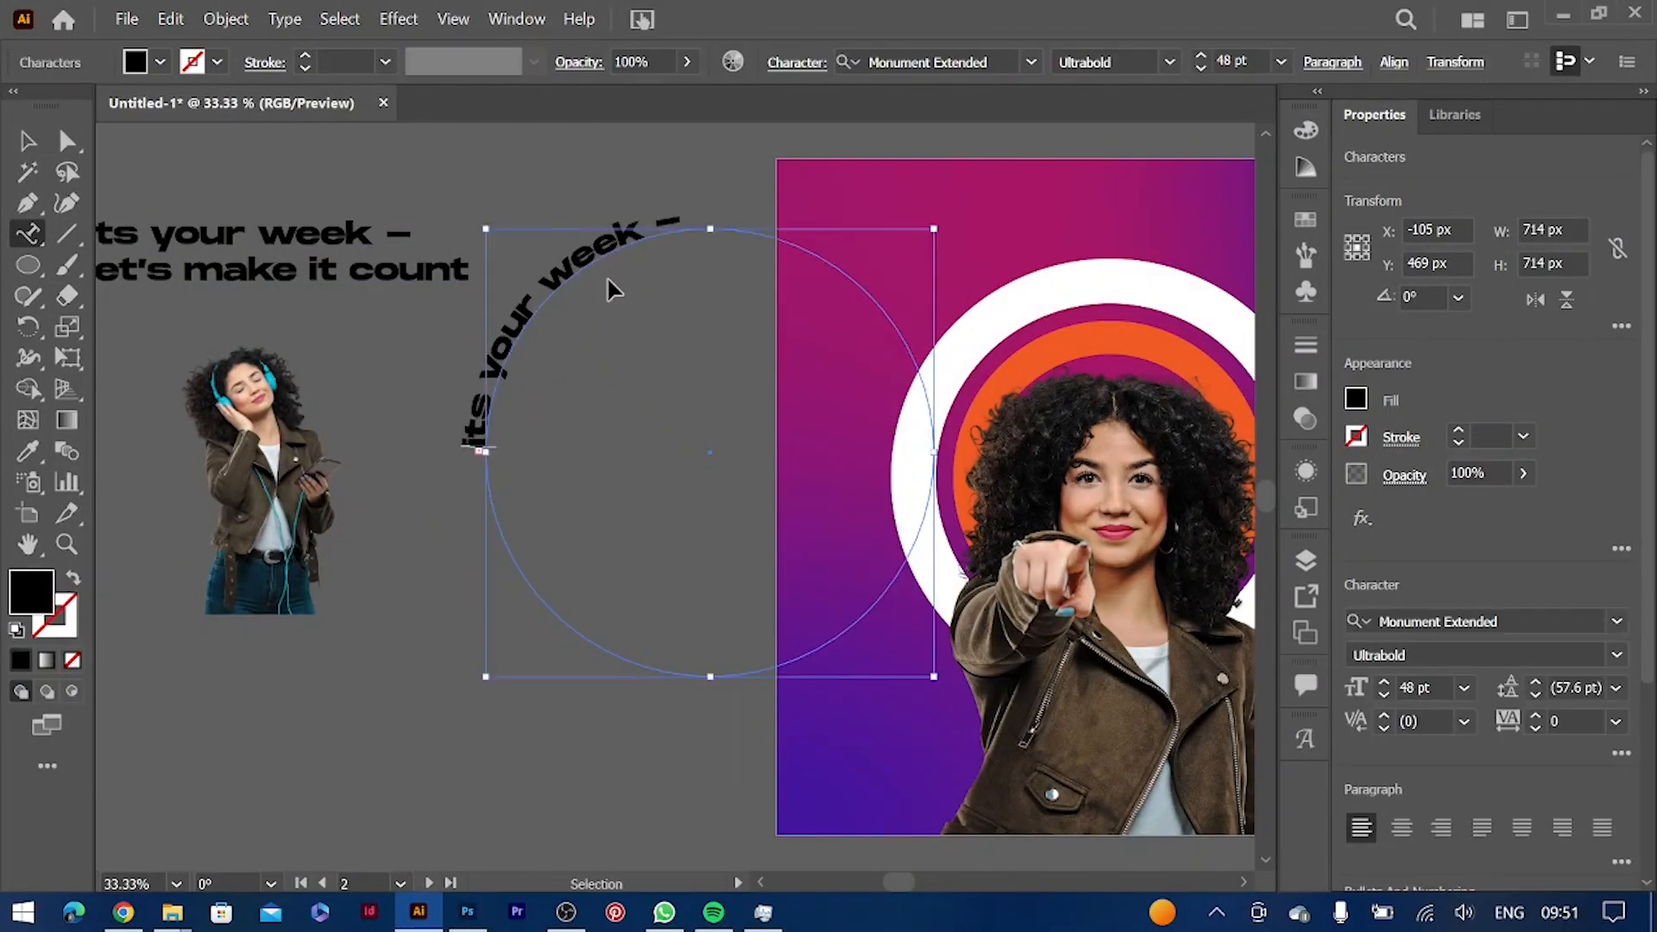
pyautogui.press('Delete')
# Change the circular text to UPPERCASE and set its font size to 44 pt
pyautogui.hotkey('ctrl', 'a')
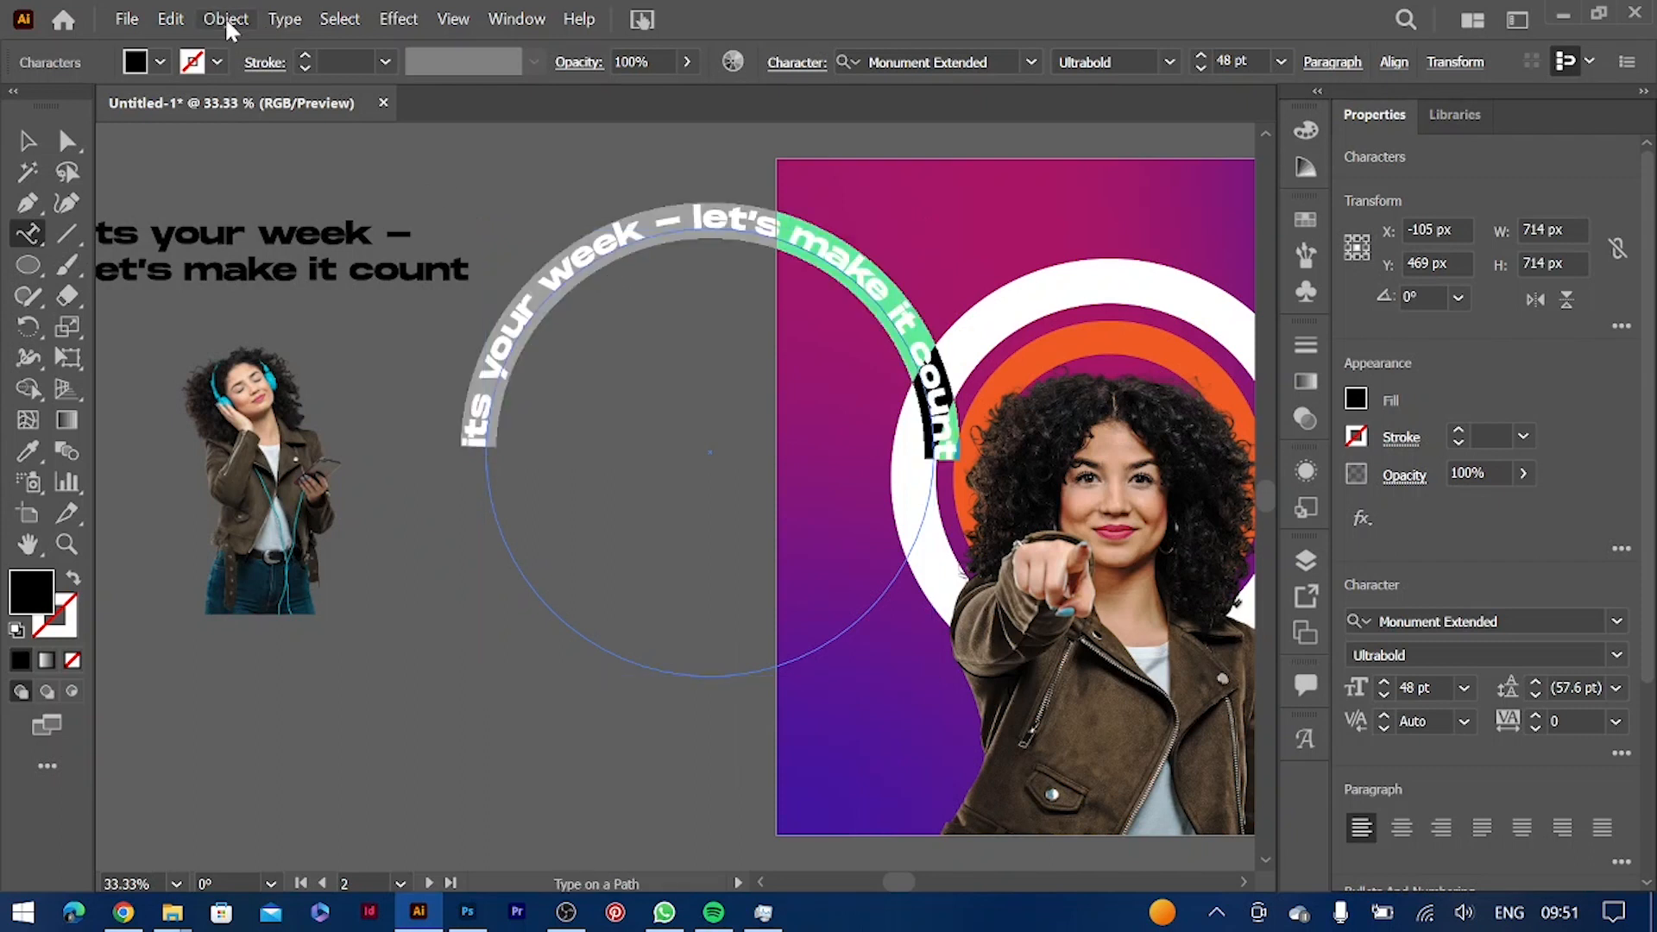
pyautogui.click(284, 18)
pyautogui.moveTo(336, 388)
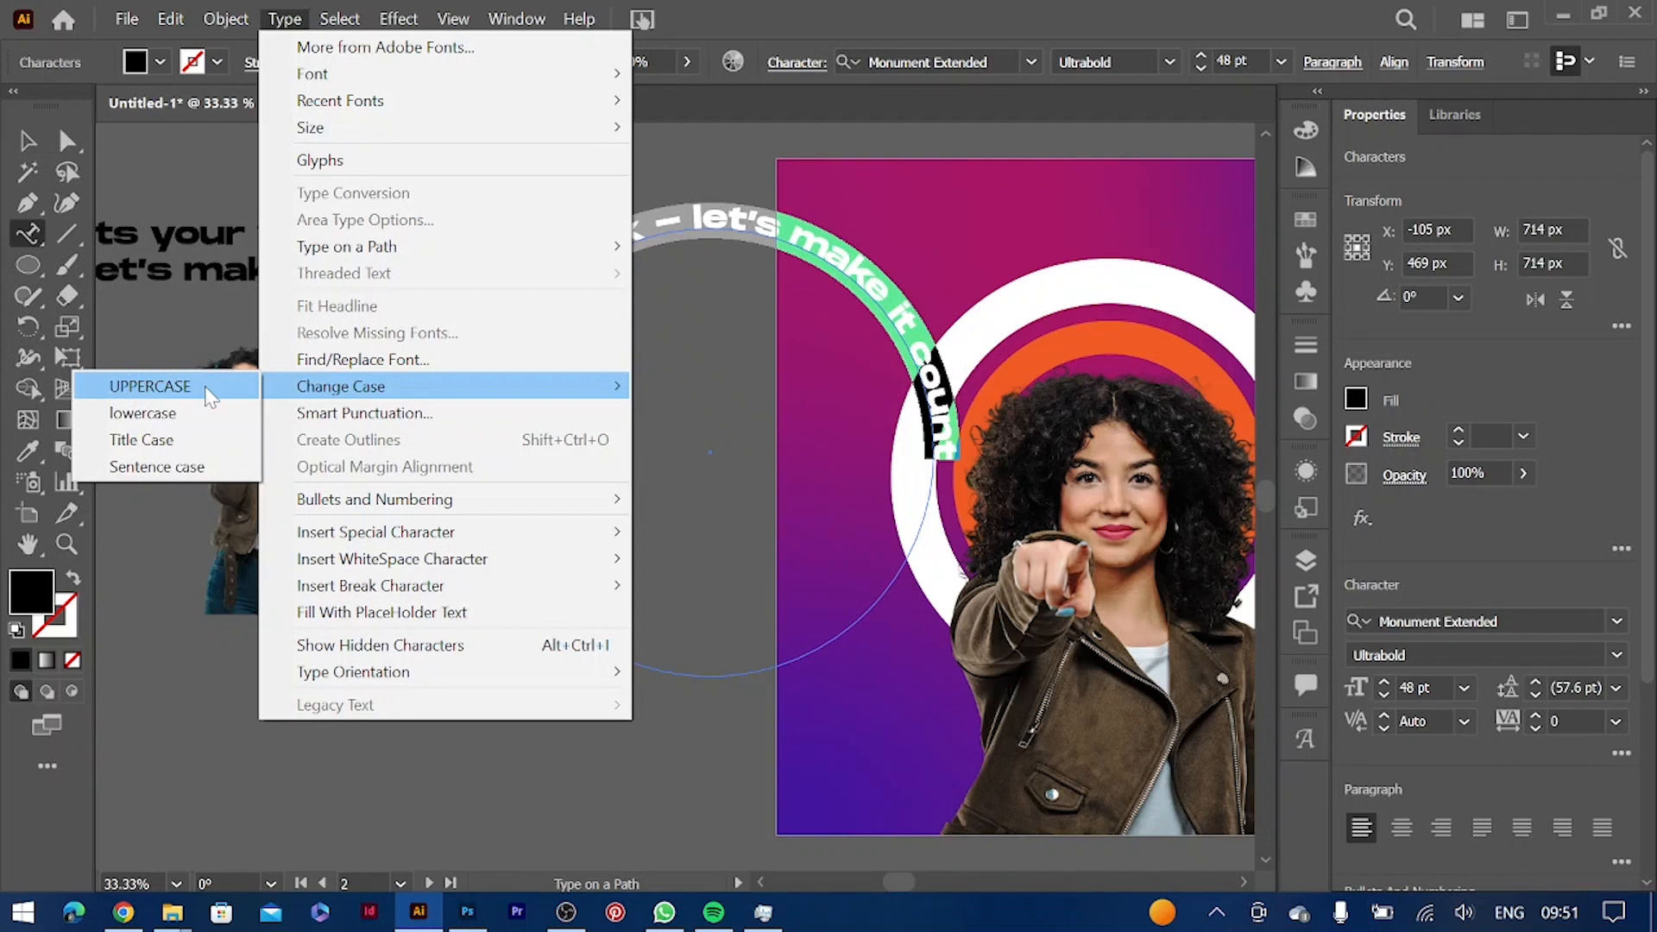
pyautogui.click(204, 386)
pyautogui.press('ctrl')
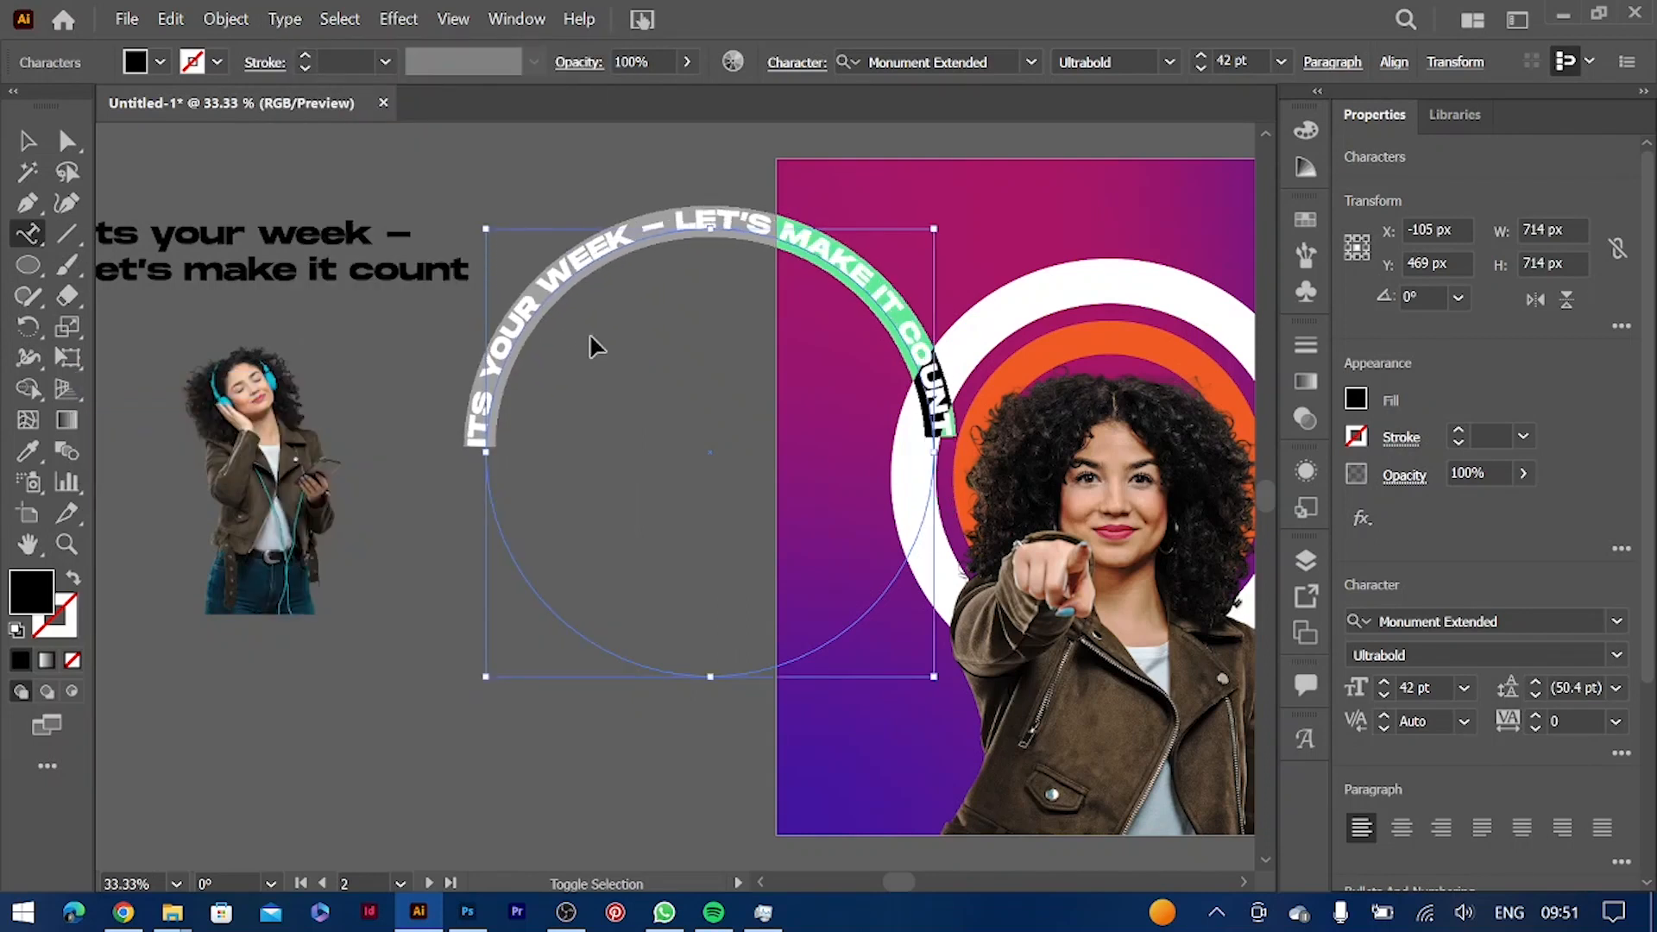
# Move the circular text onto the graphic over the white ring
pyautogui.click(20, 151)
pyautogui.moveTo(784, 241); pyautogui.dragTo(1074, 283)
pyautogui.hscroll(4, 1074, 285)
pyautogui.moveTo(898, 301); pyautogui.dragTo(1055, 334)
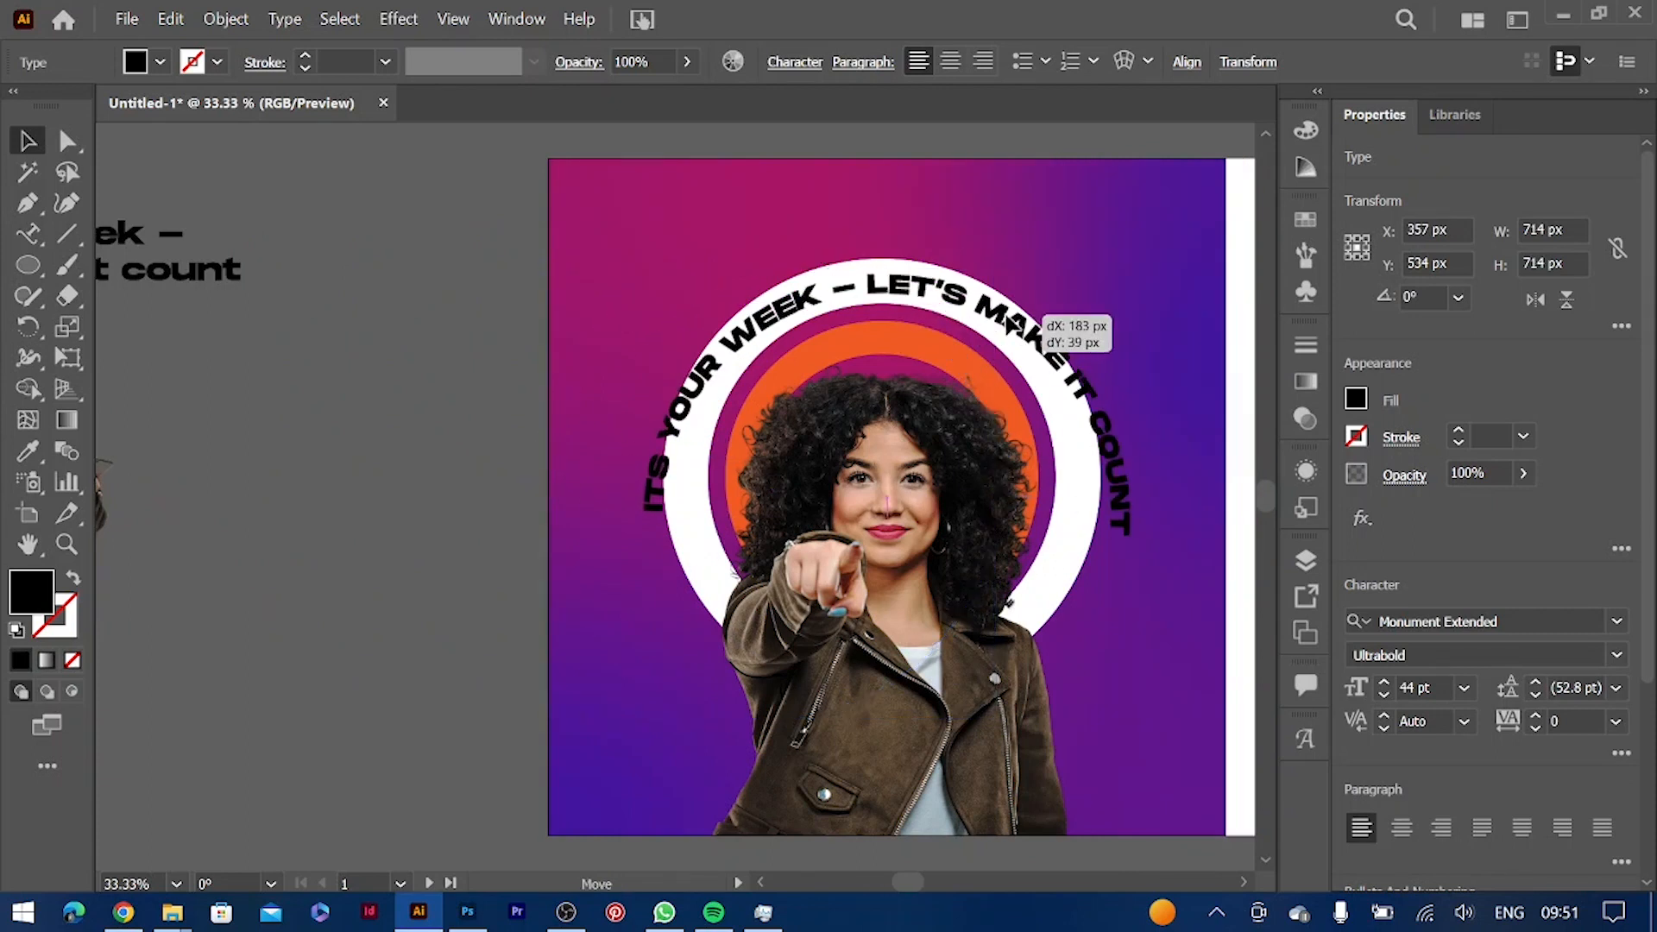
# Shrink the circular text to about 591 px in diameter and nudge it until it sits evenly inside the white ring
pyautogui.moveTo(888, 747); pyautogui.dragTo(890, 664)
pyautogui.press('Left')
pyautogui.press('Left')
pyautogui.press('Up')
pyautogui.press('Up')
pyautogui.press('Up')
pyautogui.press('Up')
pyautogui.press('Up')
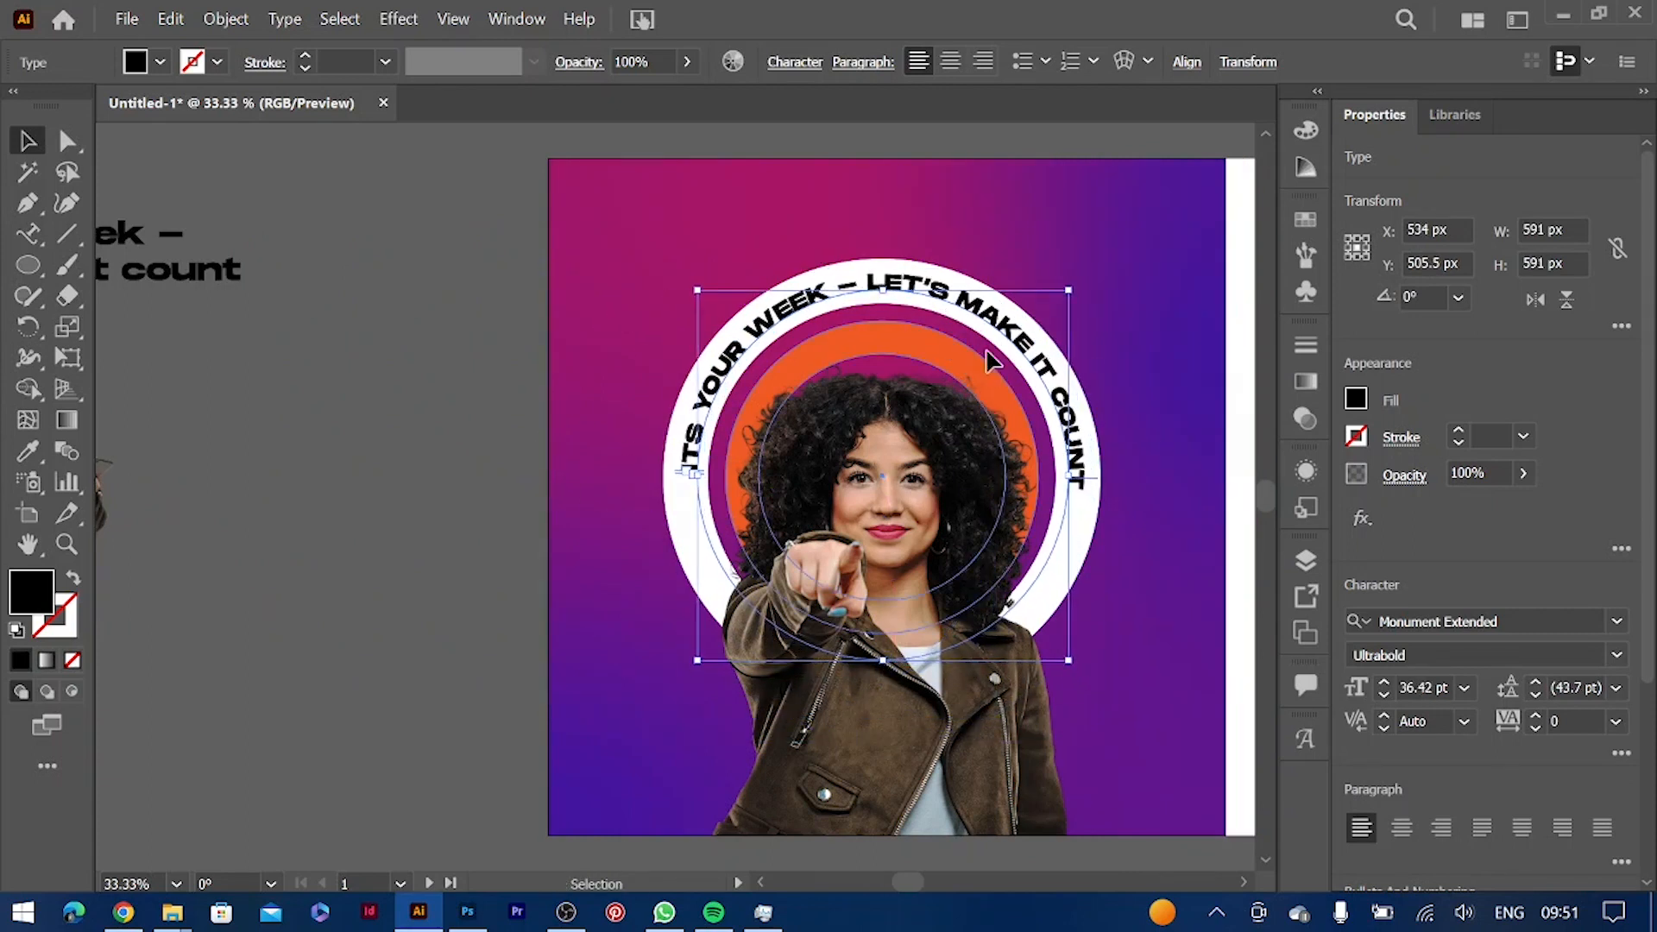
# Copy the phrase on the white ring and paste it after a separating dot so it repeats around the circle
pyautogui.doubleClick(990, 309)
pyautogui.hotkey('ctrl', 'a')
pyautogui.hotkey('ctrl', 'c')
pyautogui.press('Right')
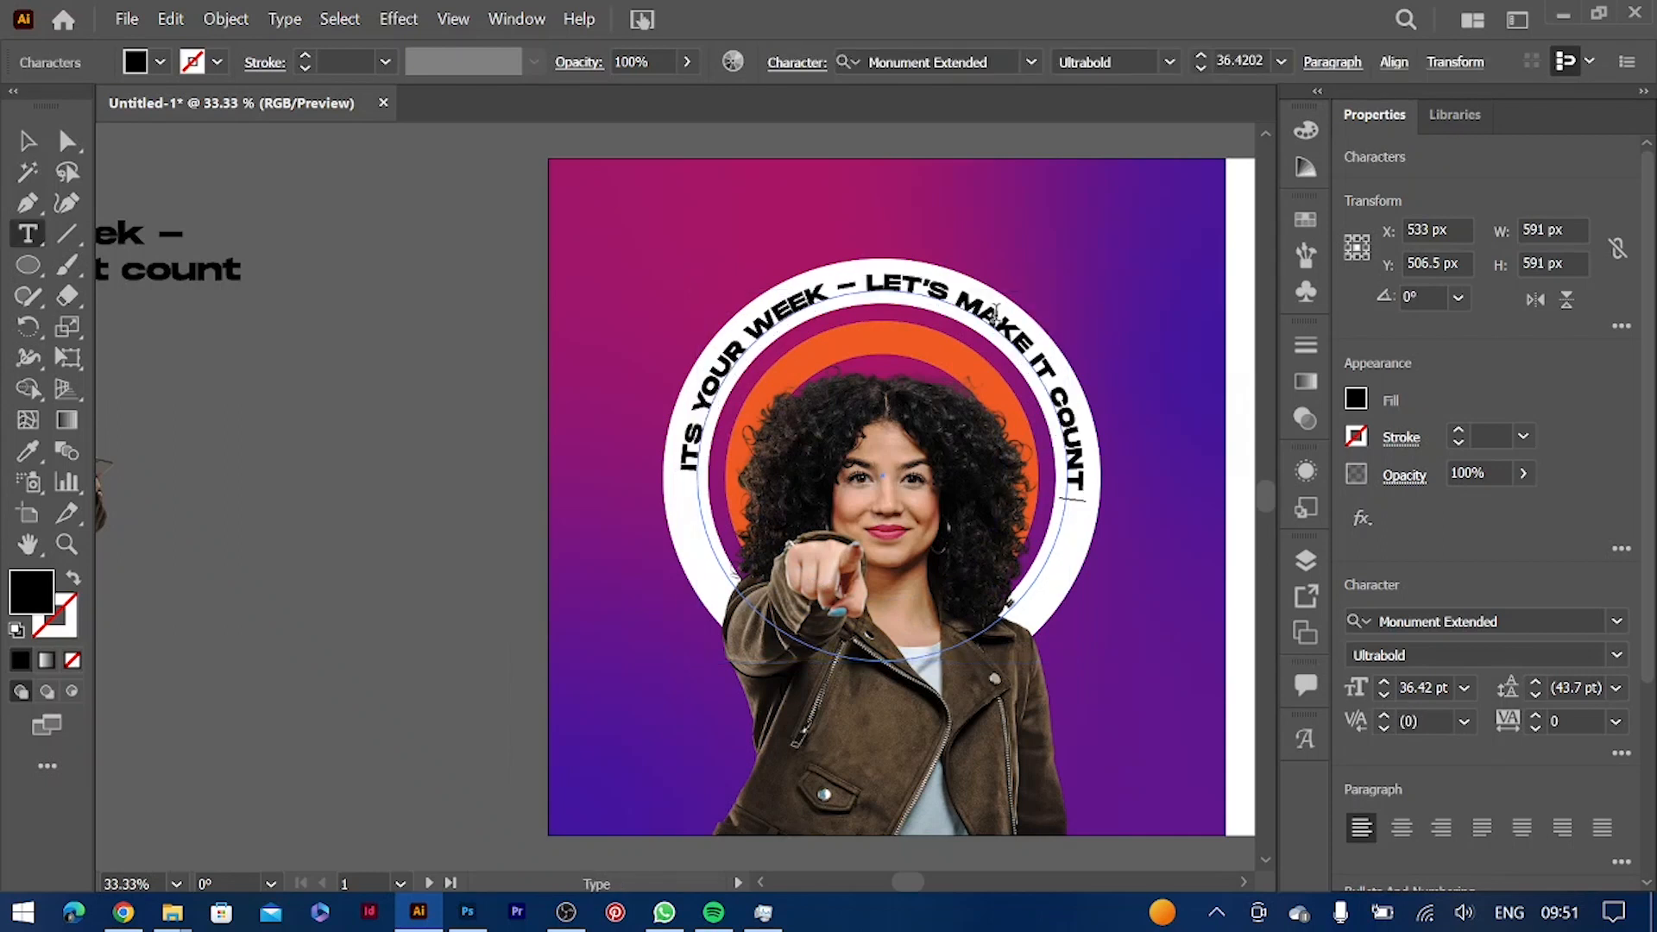
pyautogui.write('.')
pyautogui.hotkey('ctrl', 'v')
# Set the font size of all the text on the white ring to 34 pt
pyautogui.hotkey('ctrl', 'a')
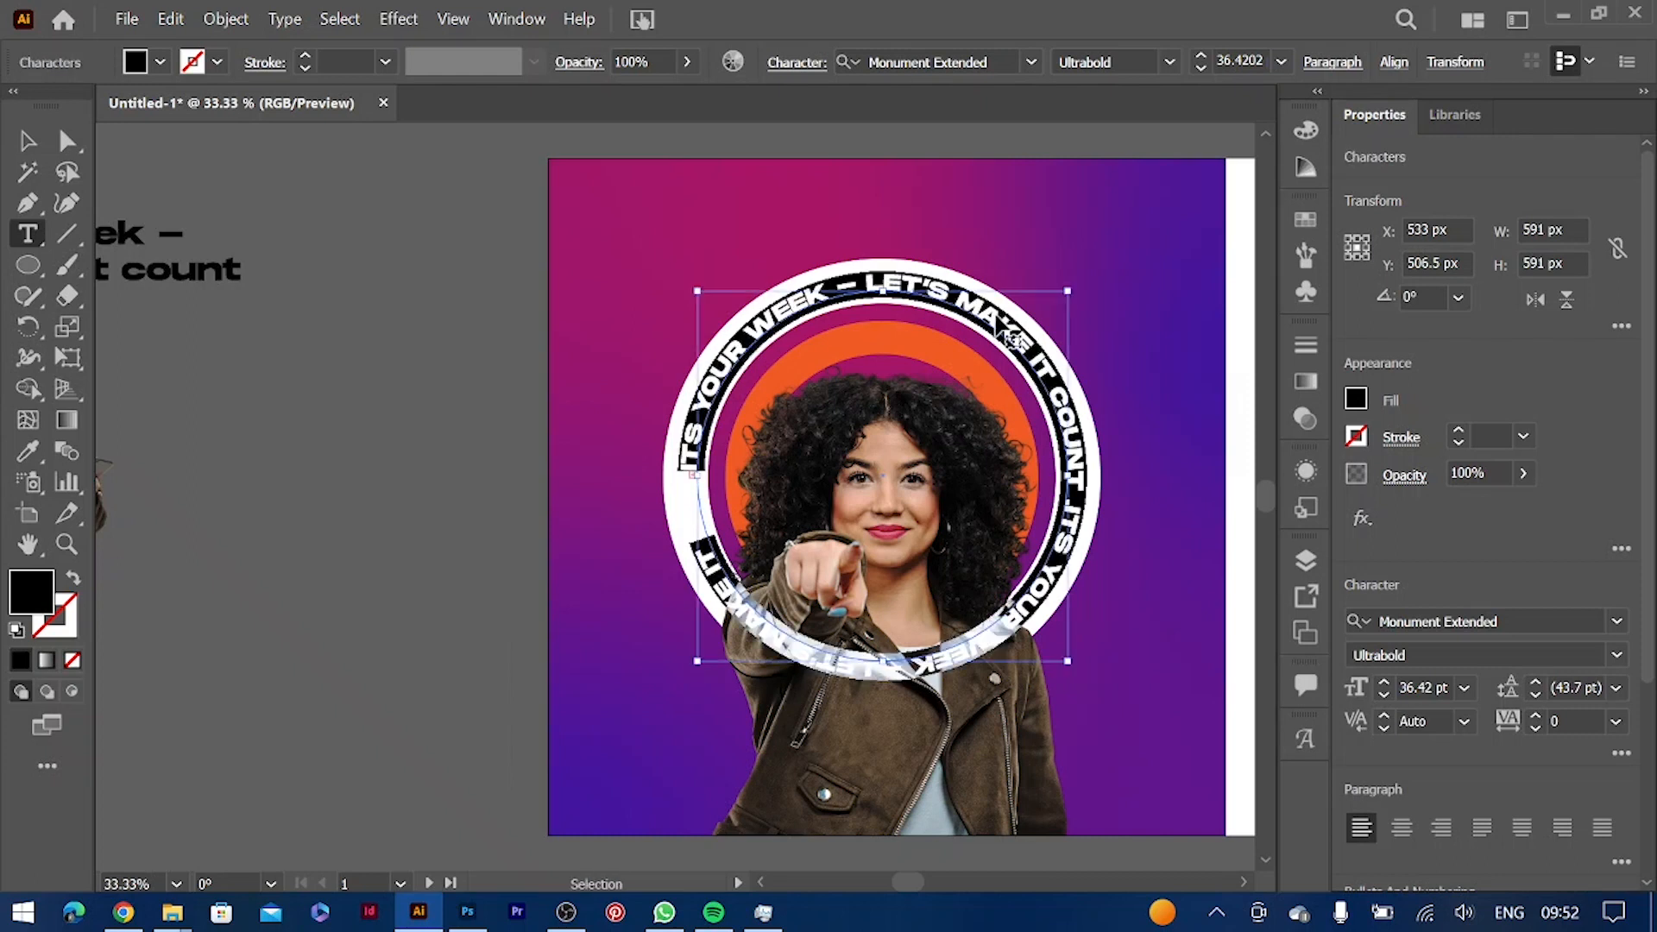
pyautogui.hotkey('ctrl', 'shift', '.')
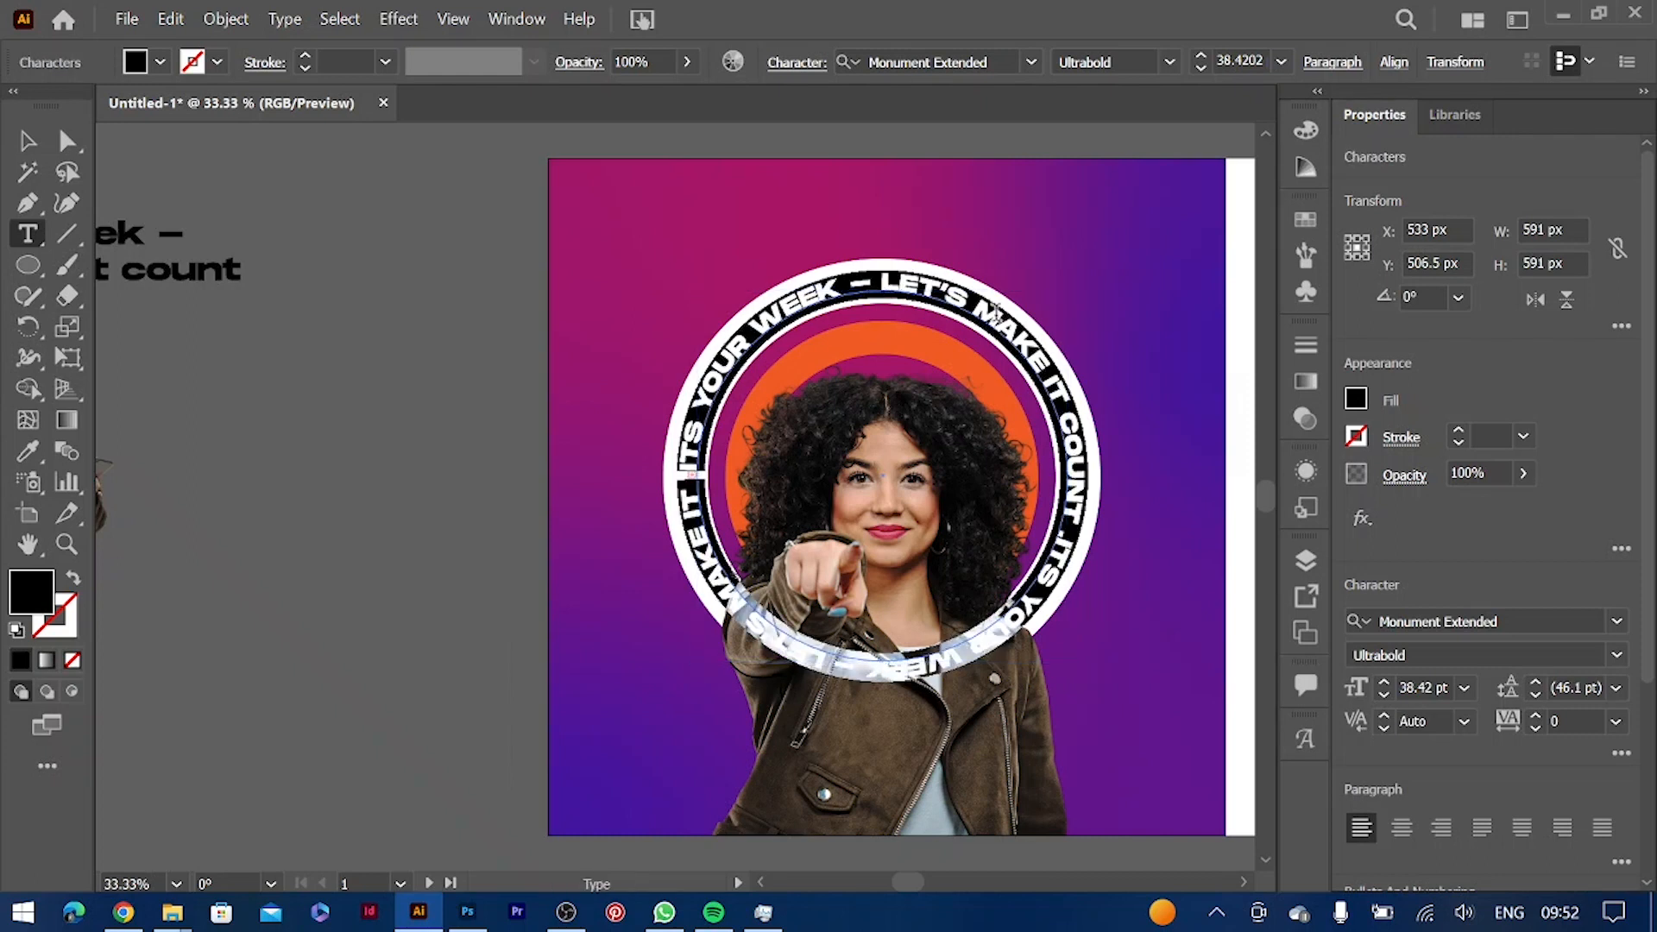
pyautogui.click(1384, 696)
pyautogui.click(1384, 696)
pyautogui.press('Escape')
pyautogui.keyDown('ctrl'); pyautogui.click(1156, 610); pyautogui.keyUp('ctrl')
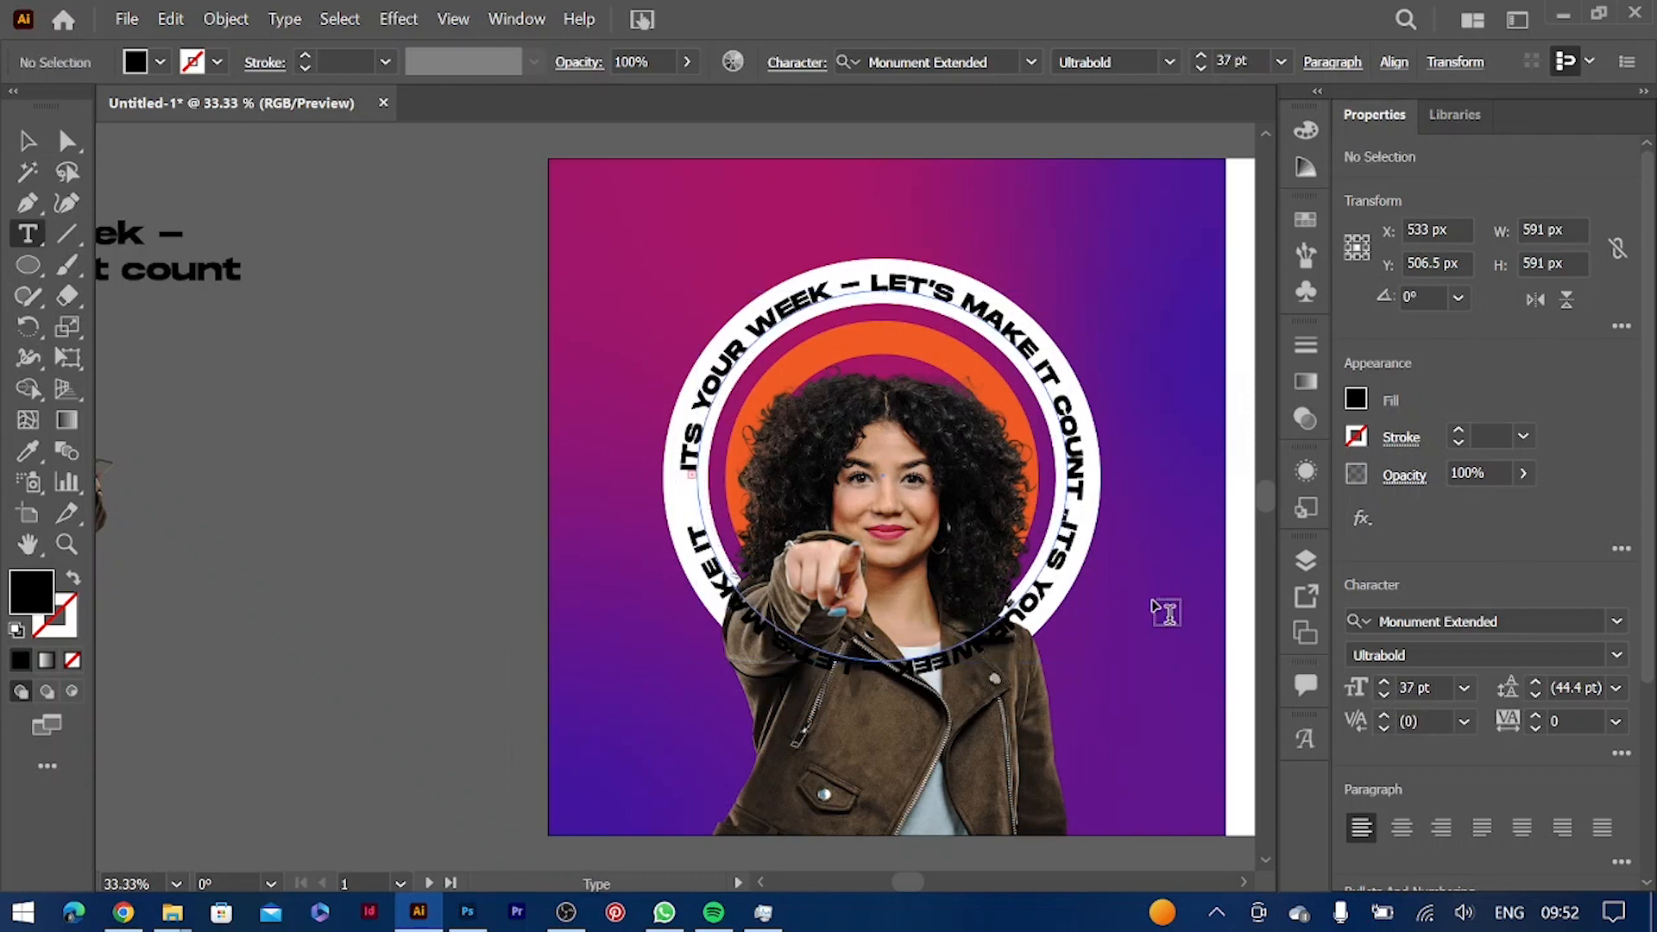
pyautogui.hotkey('ctrl', 'a')
pyautogui.hotkey('ctrl', 'shift', ',')
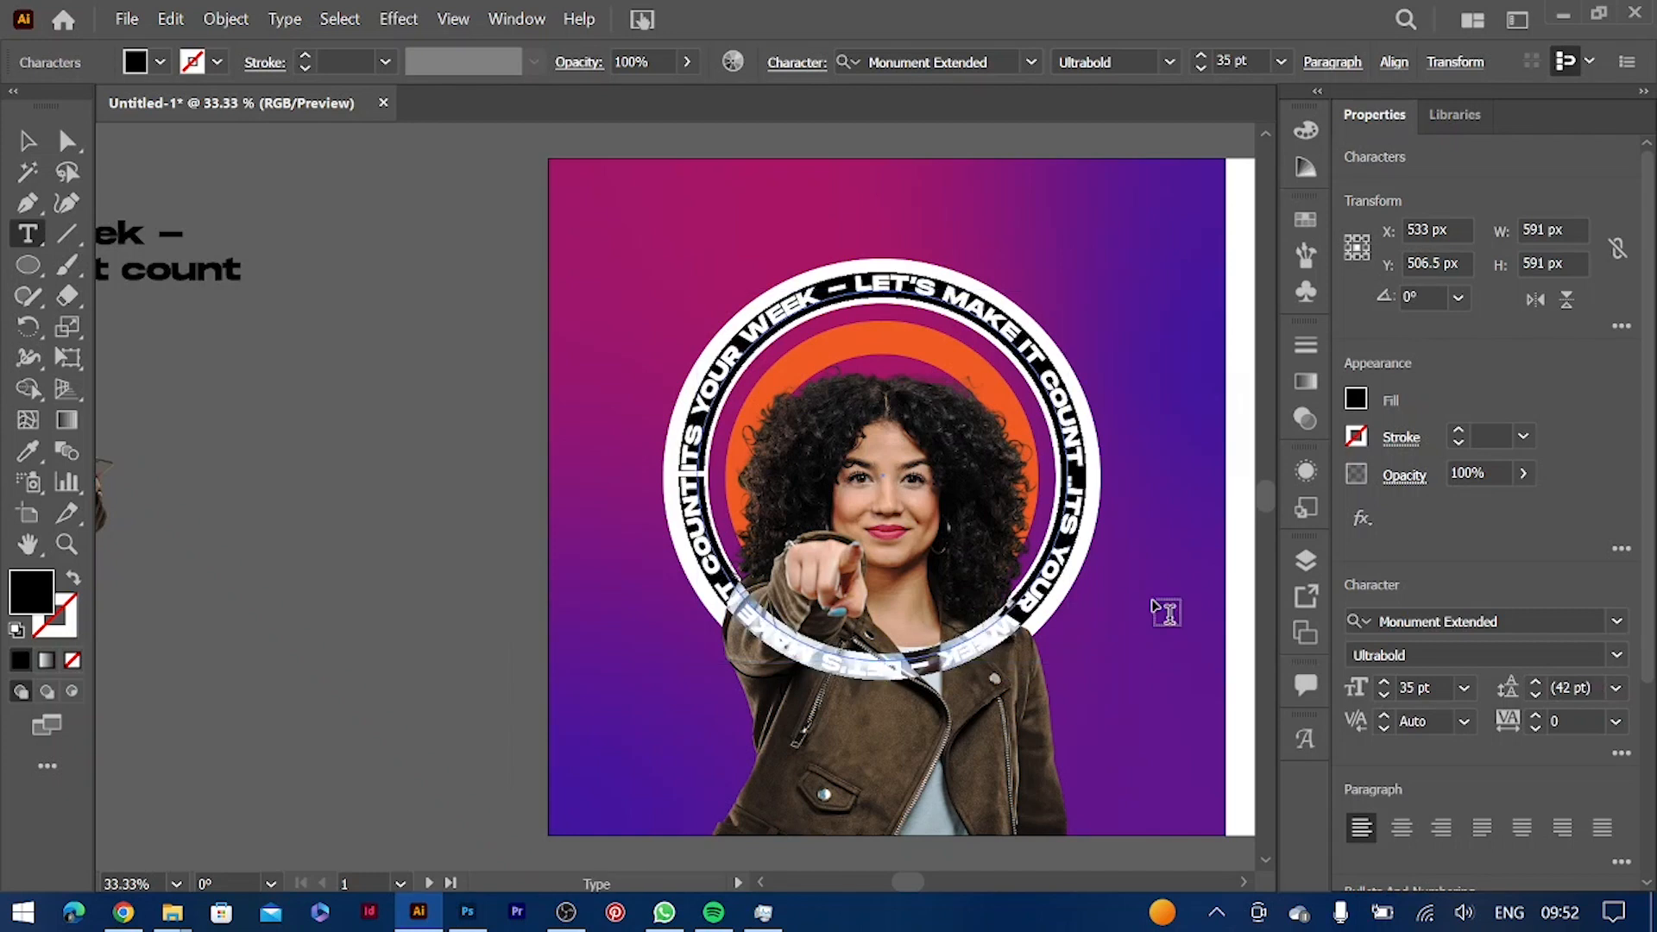
pyautogui.click(1385, 694)
# Separate the two repeats of the phrase with pairs of dots and tighten the kerning there to -100
pyautogui.click(699, 513)
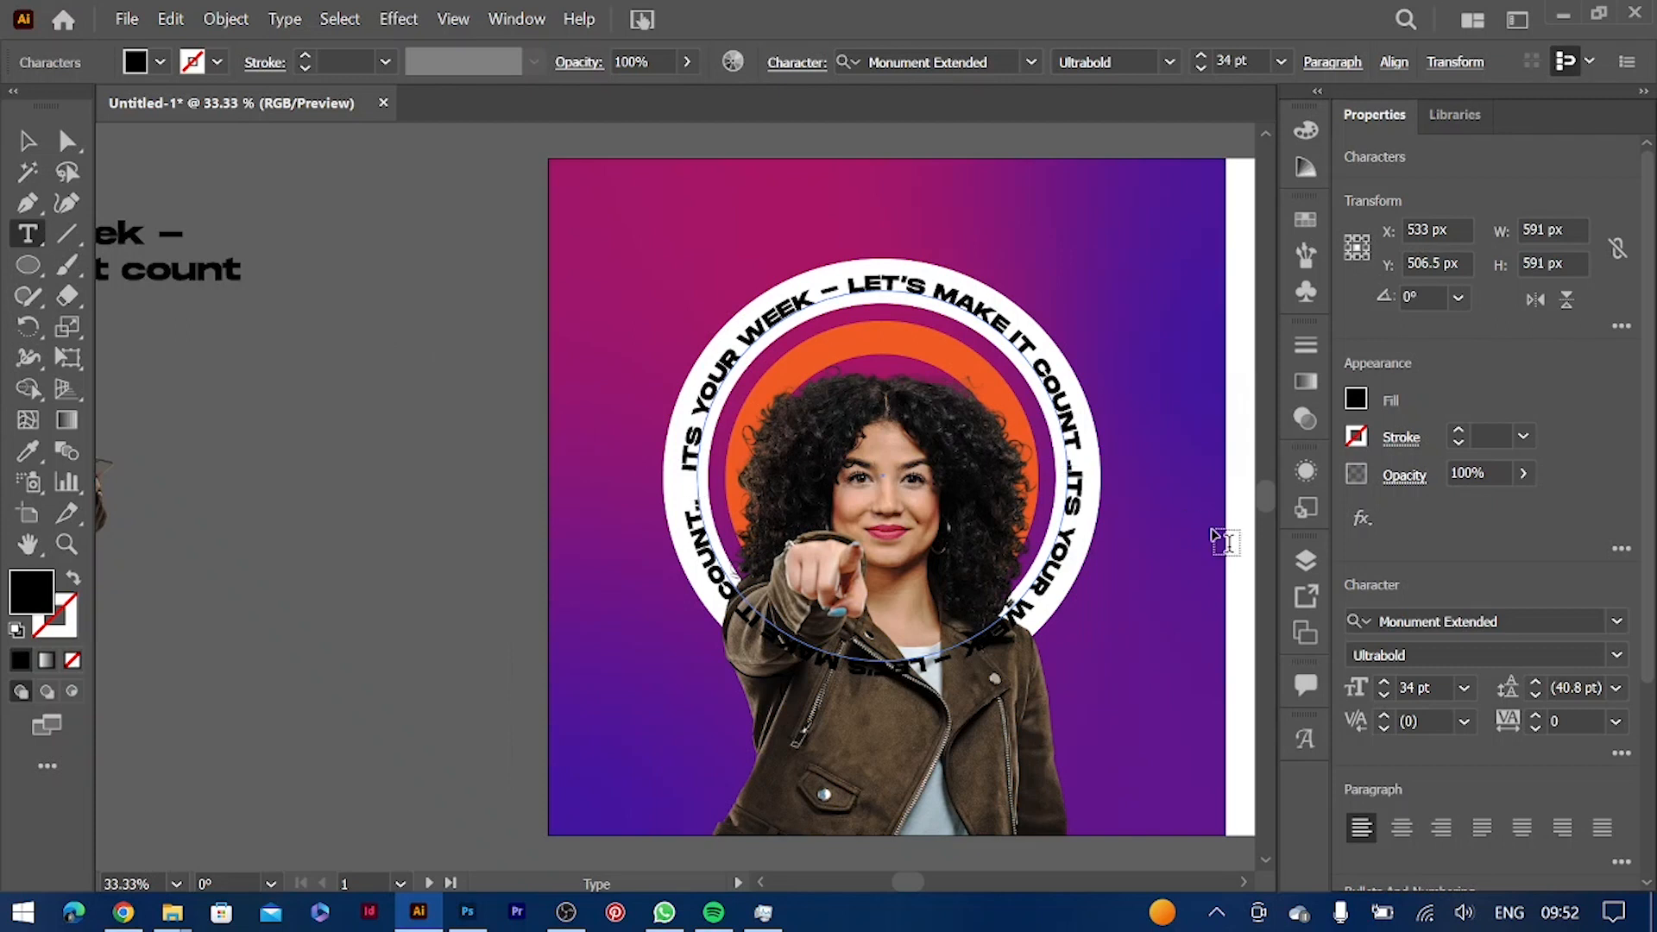
pyautogui.press('Escape')
pyautogui.press('t')
pyautogui.press('Escape')
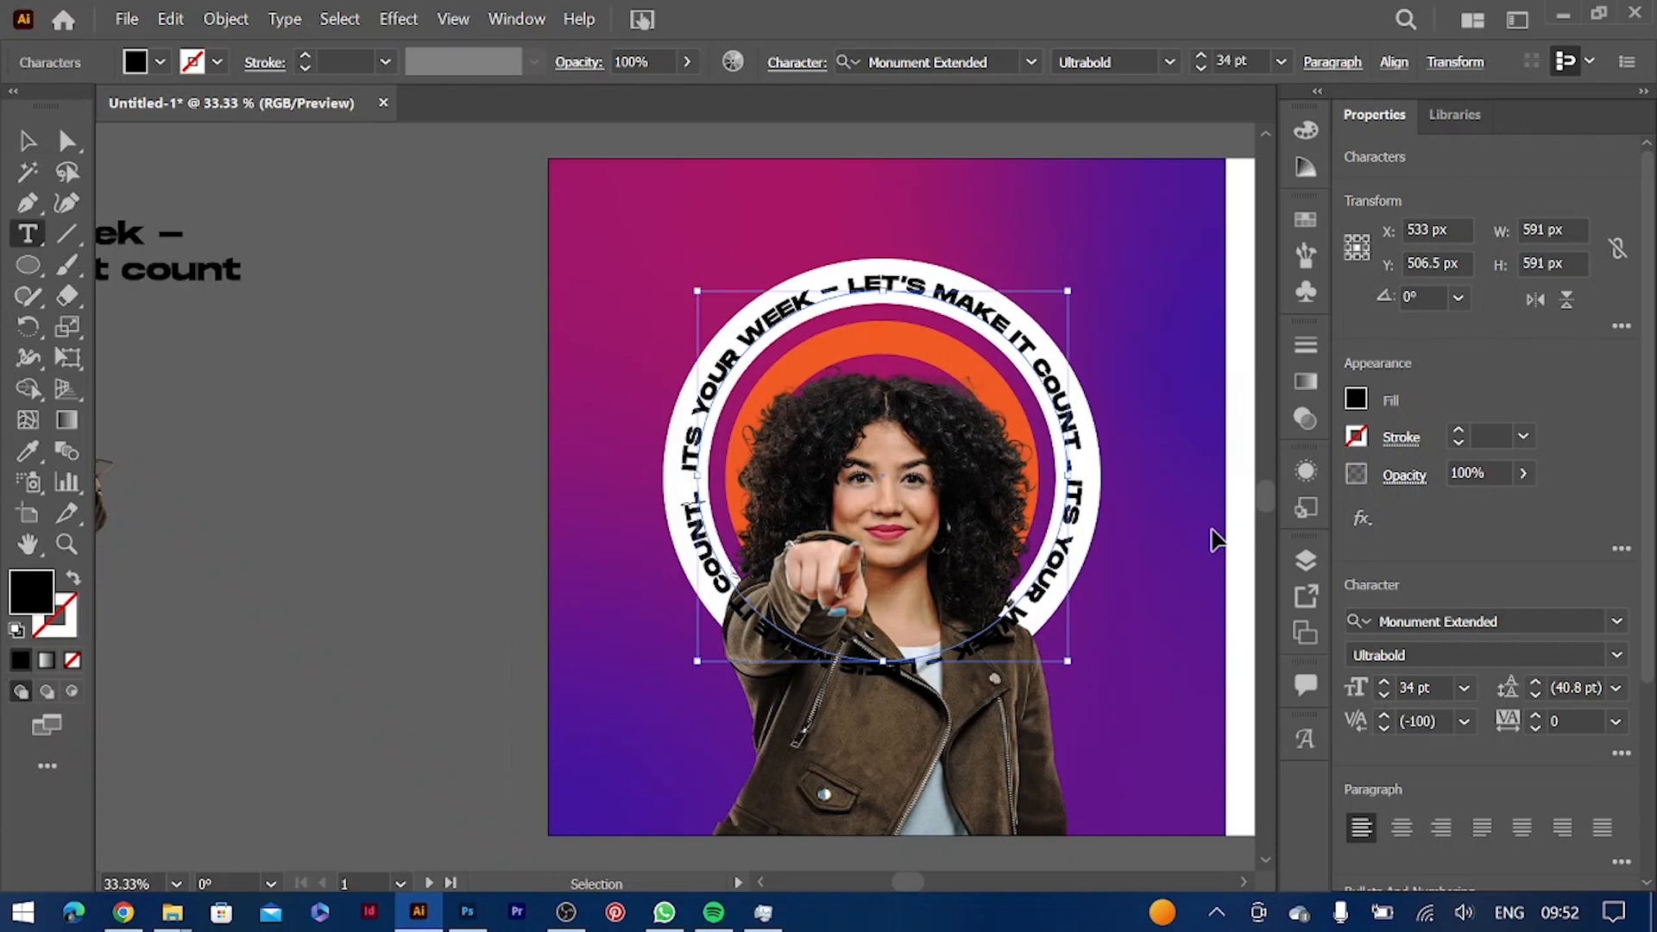
# Send the white ring's circular text behind the woman's image and deselect it
pyautogui.click(29, 140)
pyautogui.hotkey('ctrl', '[')
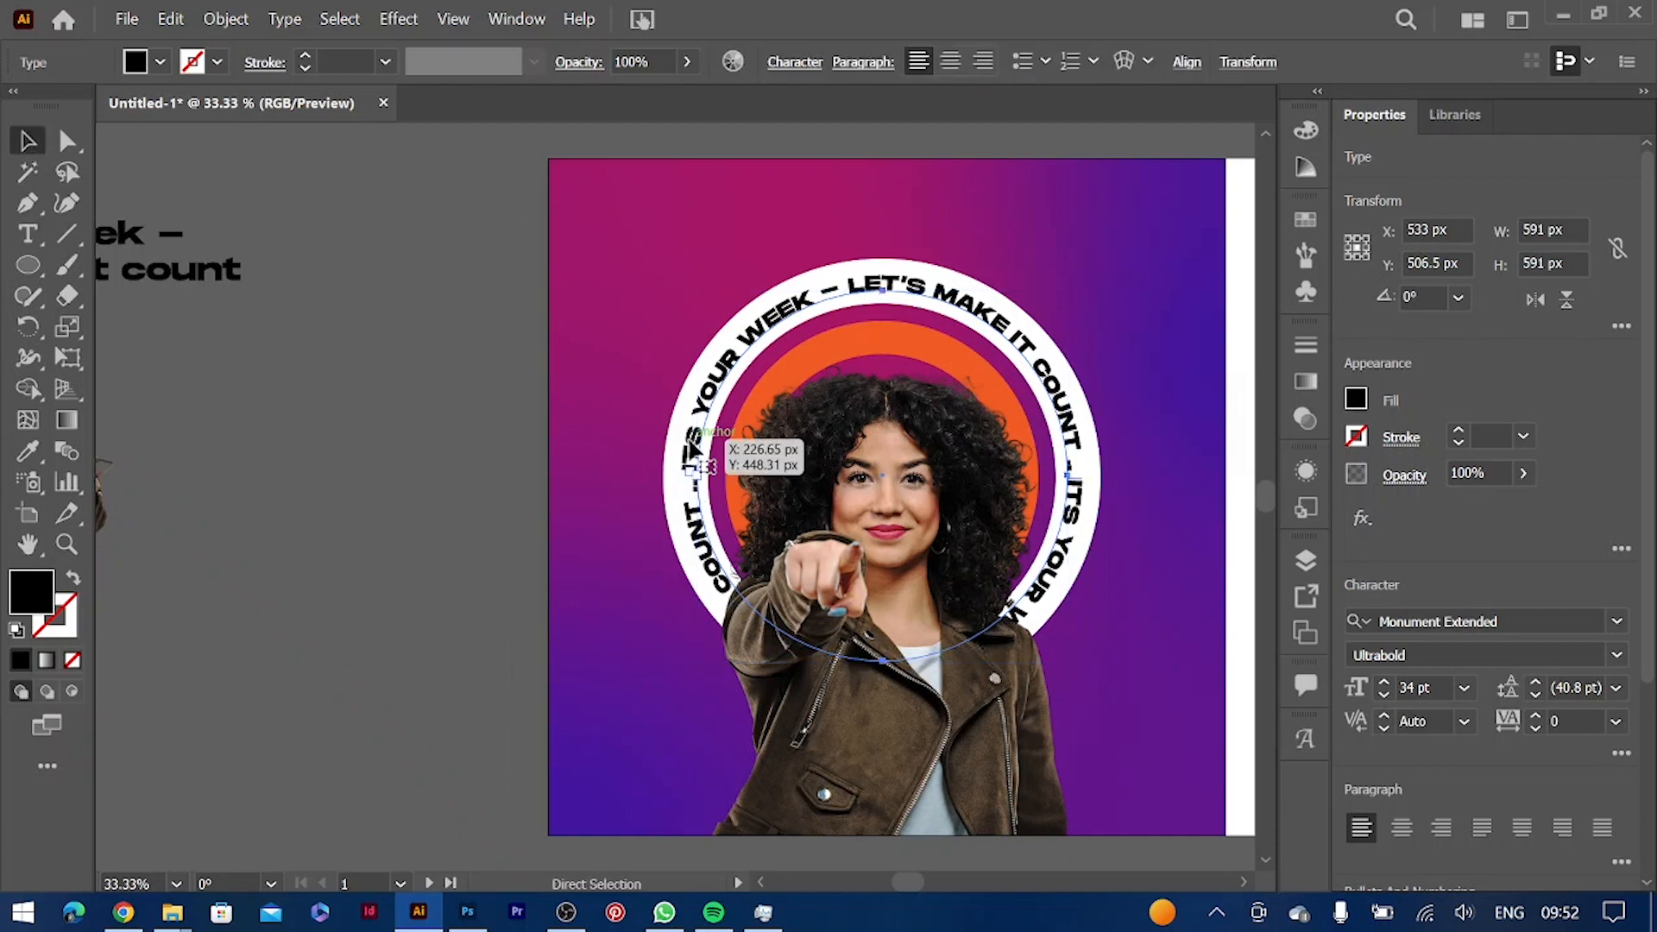
pyautogui.click(371, 558)
# Create a copy of the circular text scaled uniformly to 80% and shrink it to about 431 px to fit the orange ring
pyautogui.click(897, 274)
pyautogui.rightClick(897, 274)
pyautogui.moveTo(943, 748)
pyautogui.click(854, 651)
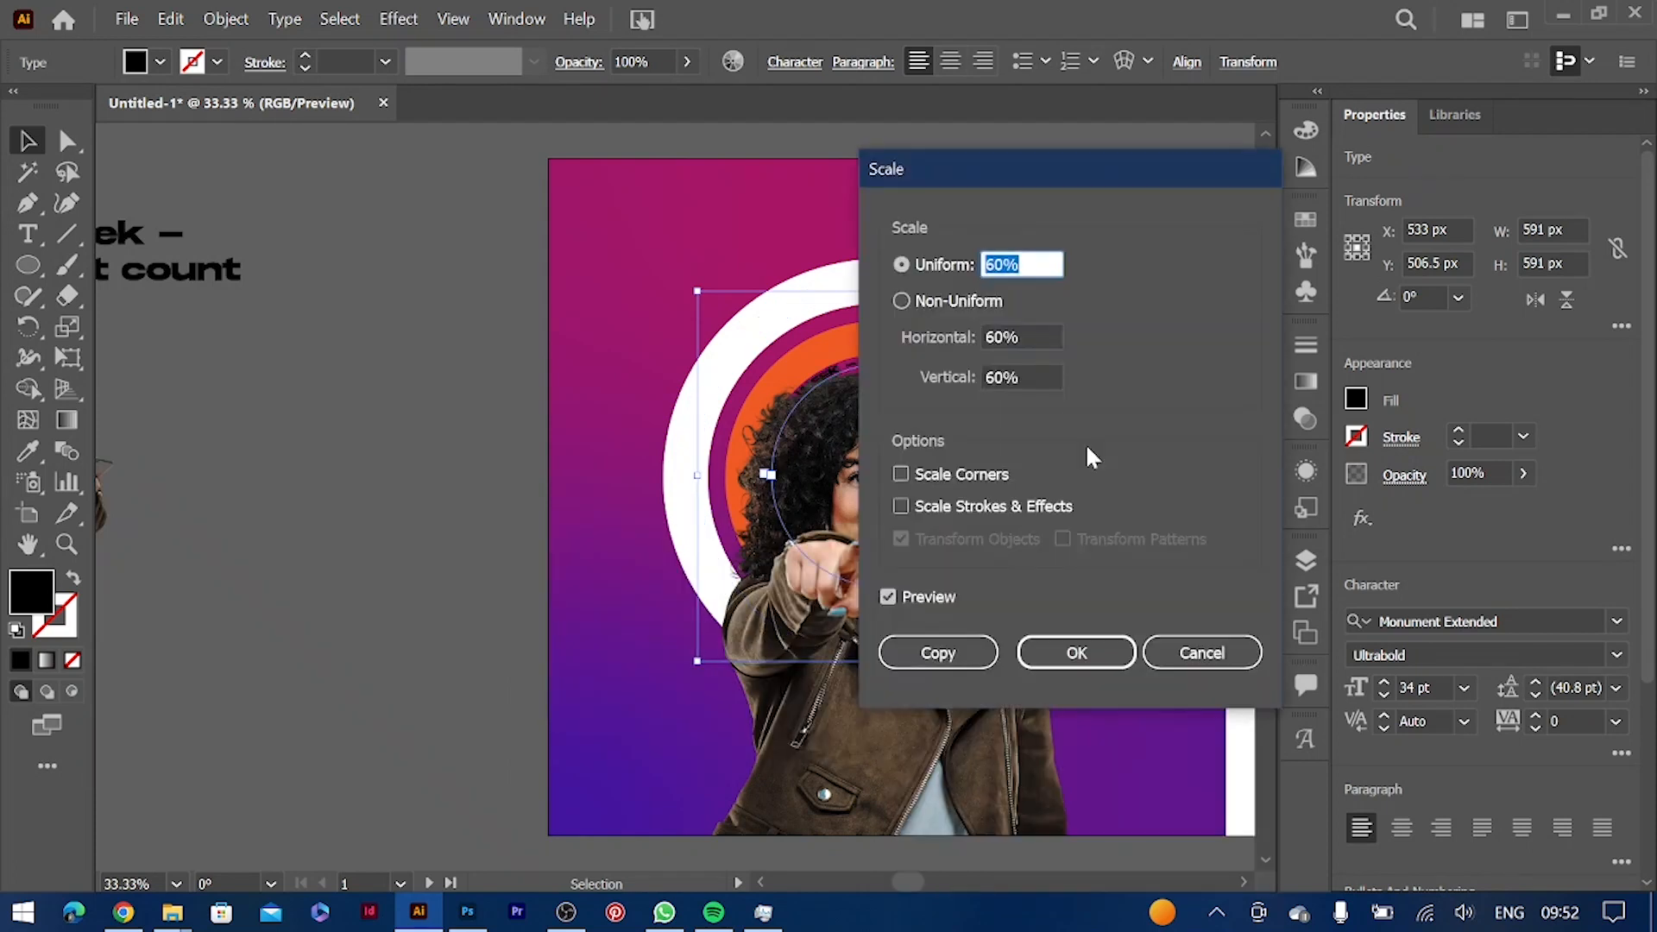
pyautogui.write('80')
pyautogui.press('Tab')
pyautogui.click(966, 660)
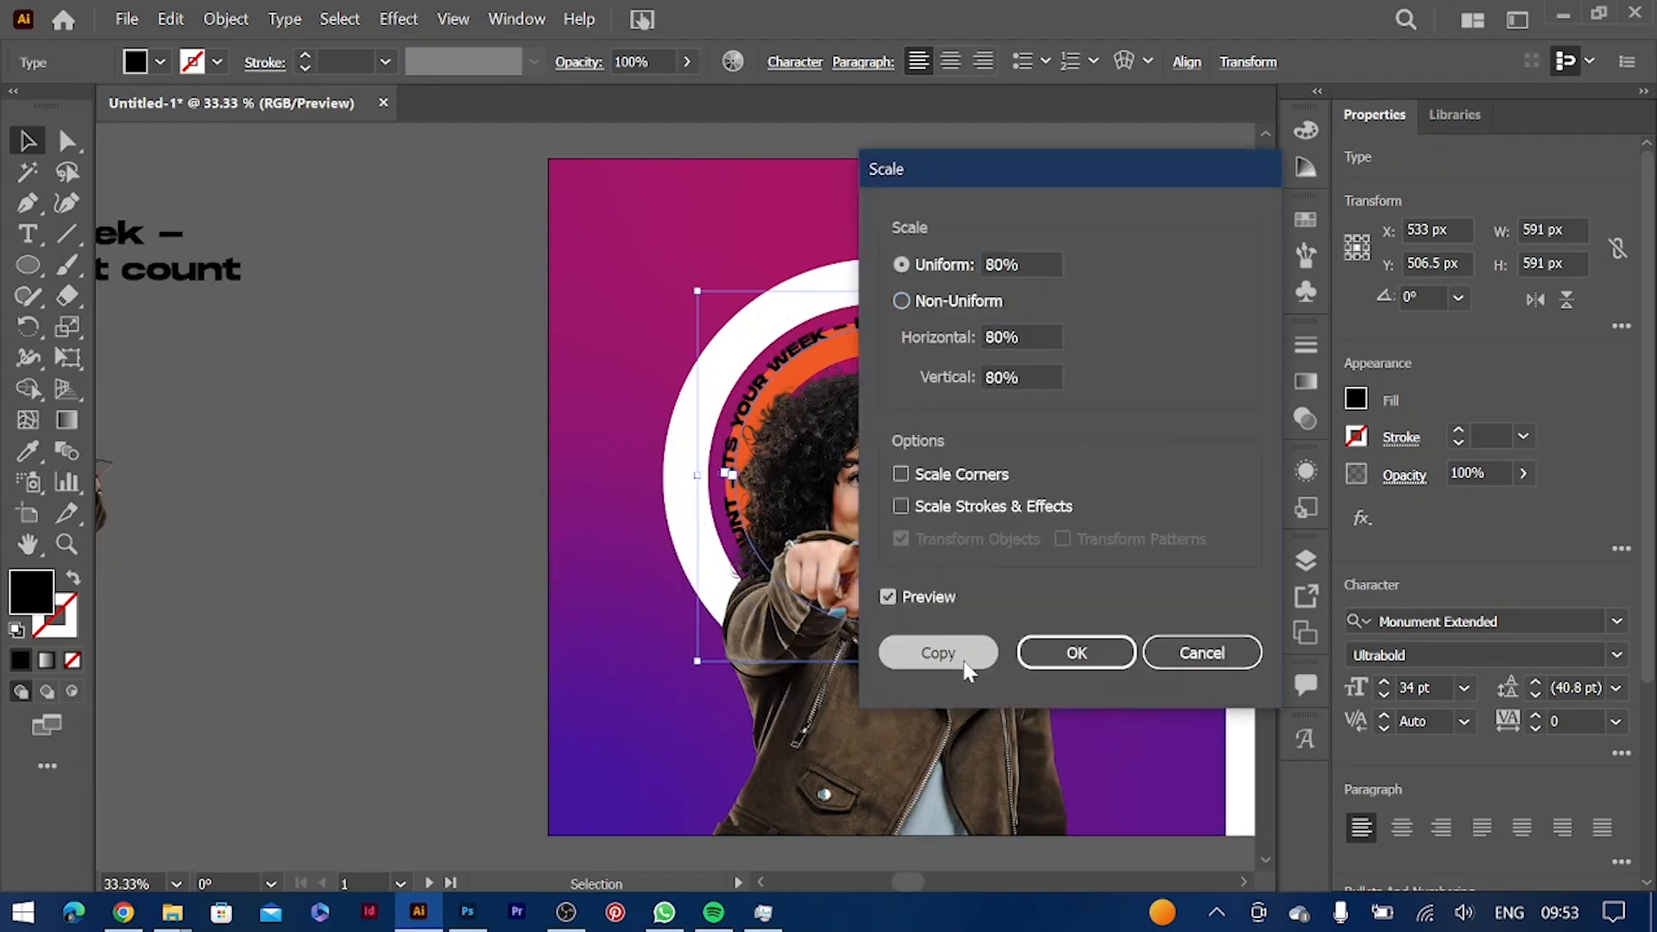
pyautogui.moveTo(882, 327); pyautogui.dragTo(883, 341)
# Replace the text on the orange ring with "WORK WITH US TODAY – CONTACT US"
pyautogui.doubleClick(918, 342)
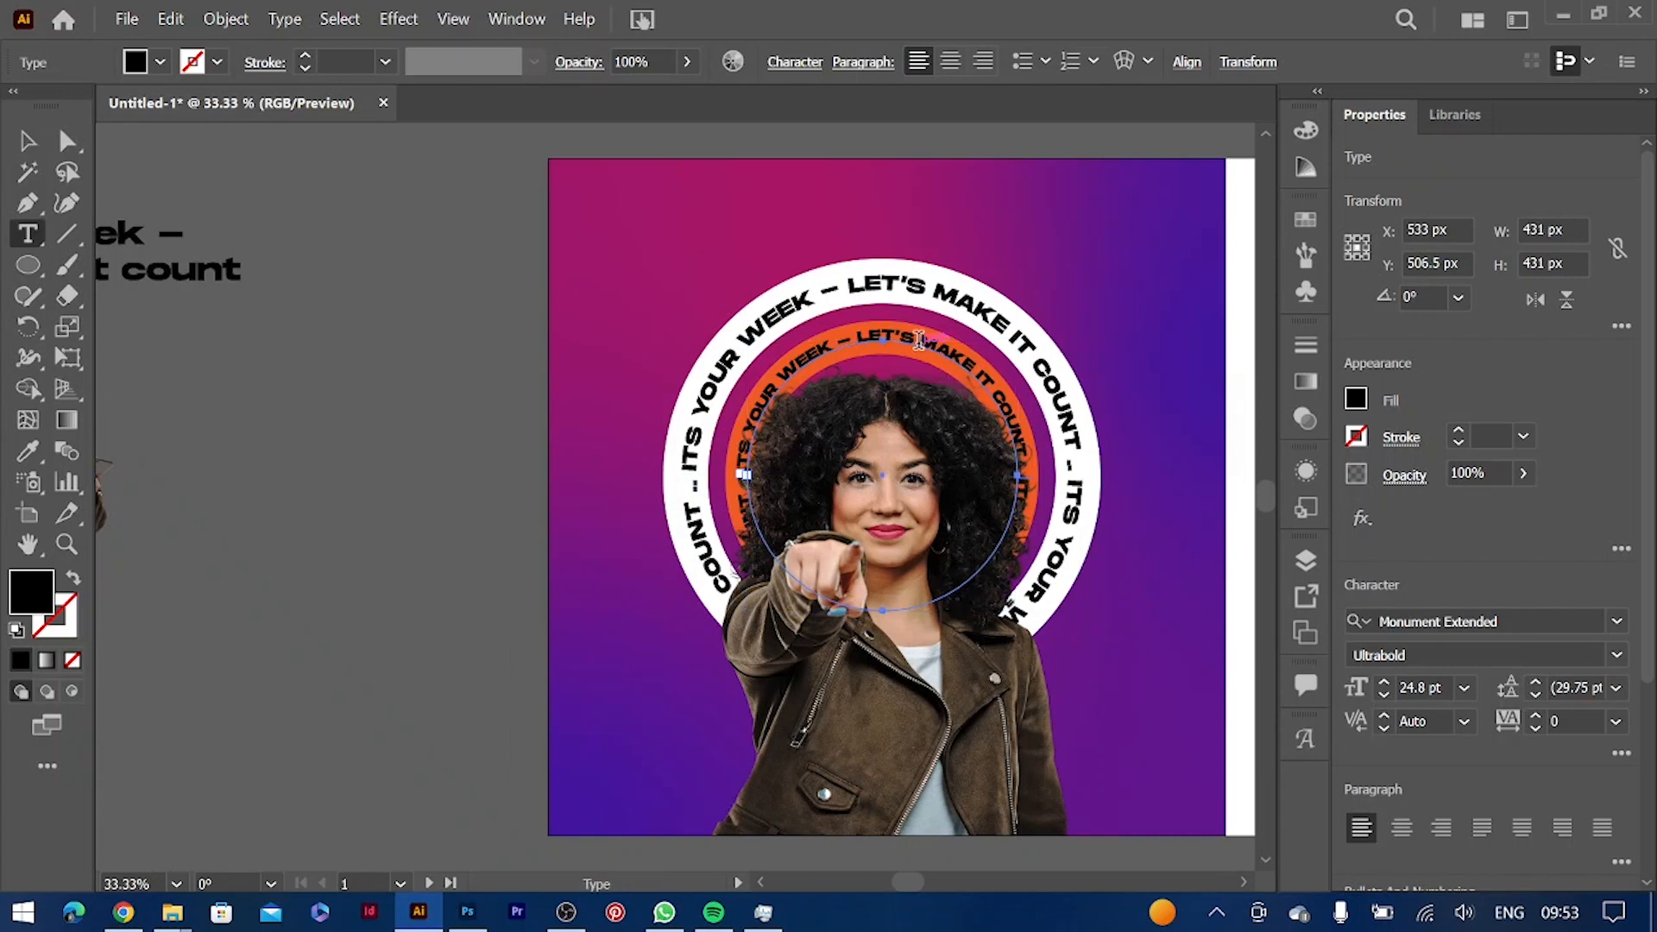
pyautogui.hotkey('ctrl', 'a')
pyautogui.press('BackSpace')
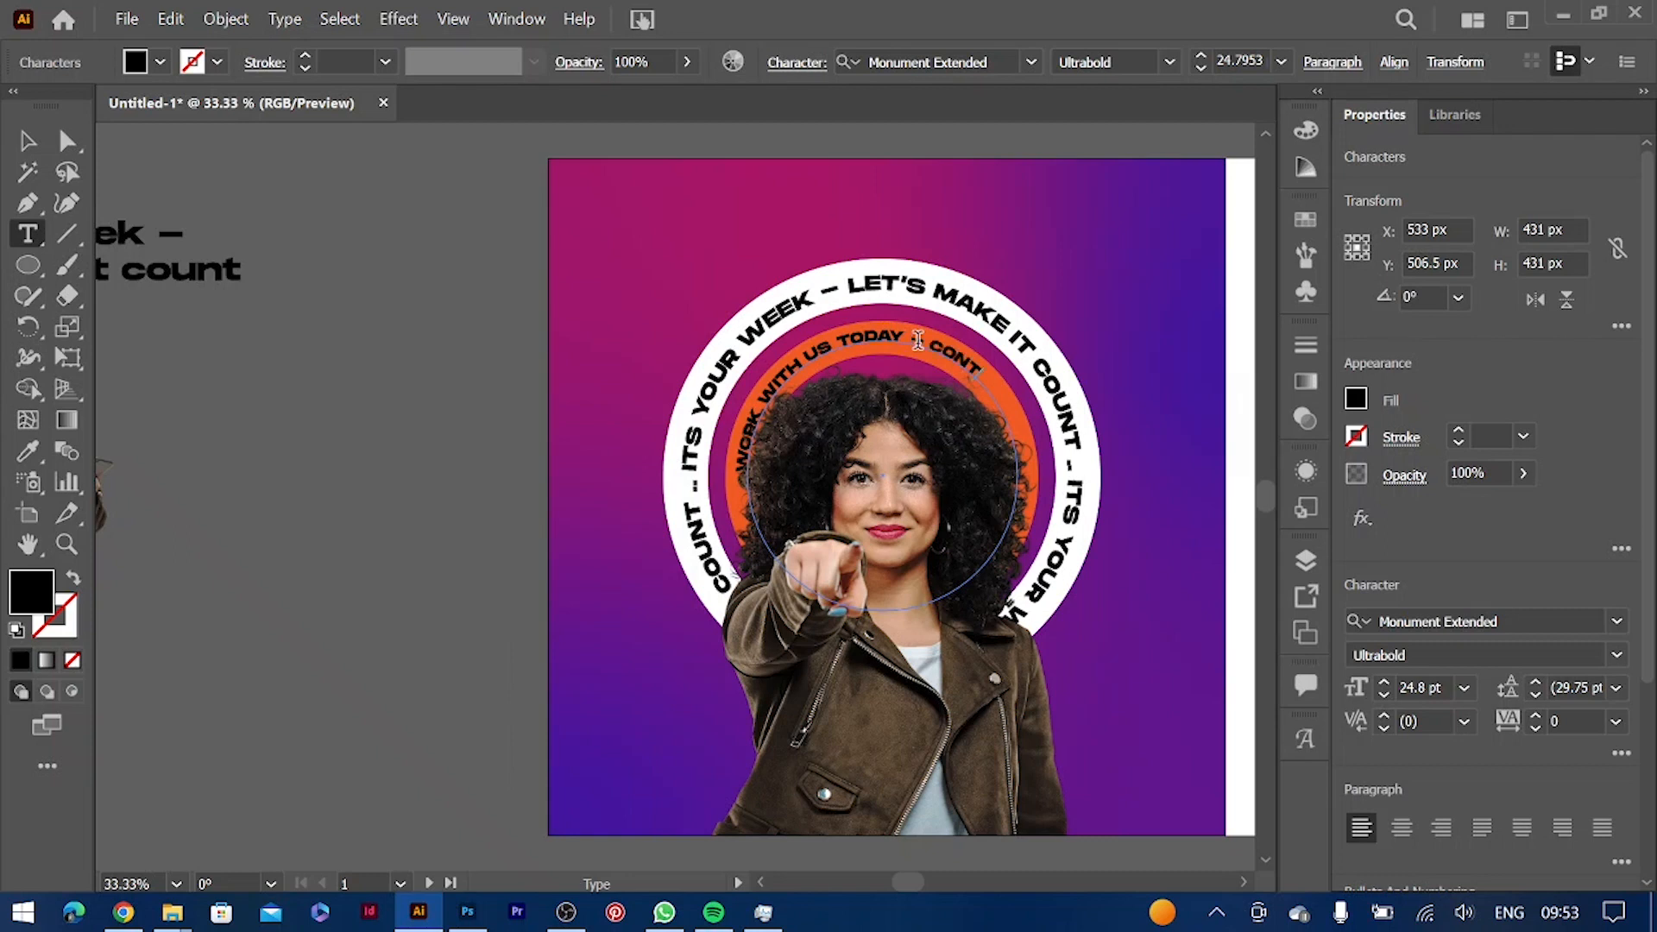
# Recolour all of the circular text on the orange ring to white
pyautogui.hotkey('ctrl', 'a')
pyautogui.click(1355, 398)
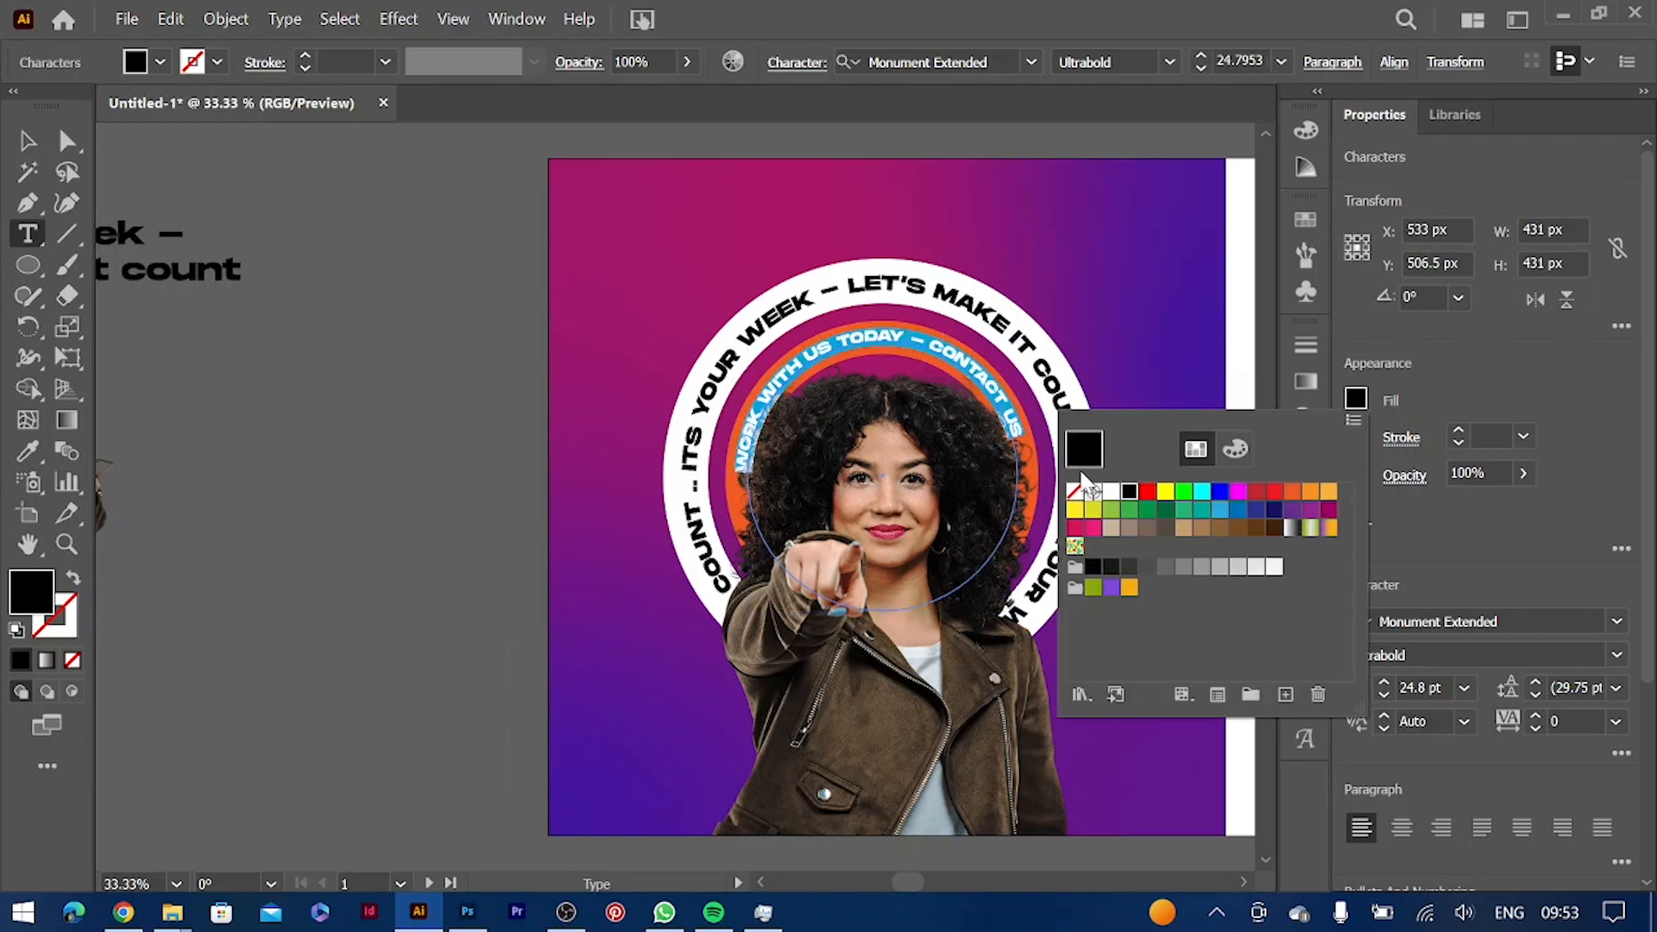
pyautogui.click(1111, 492)
pyautogui.press('Escape')
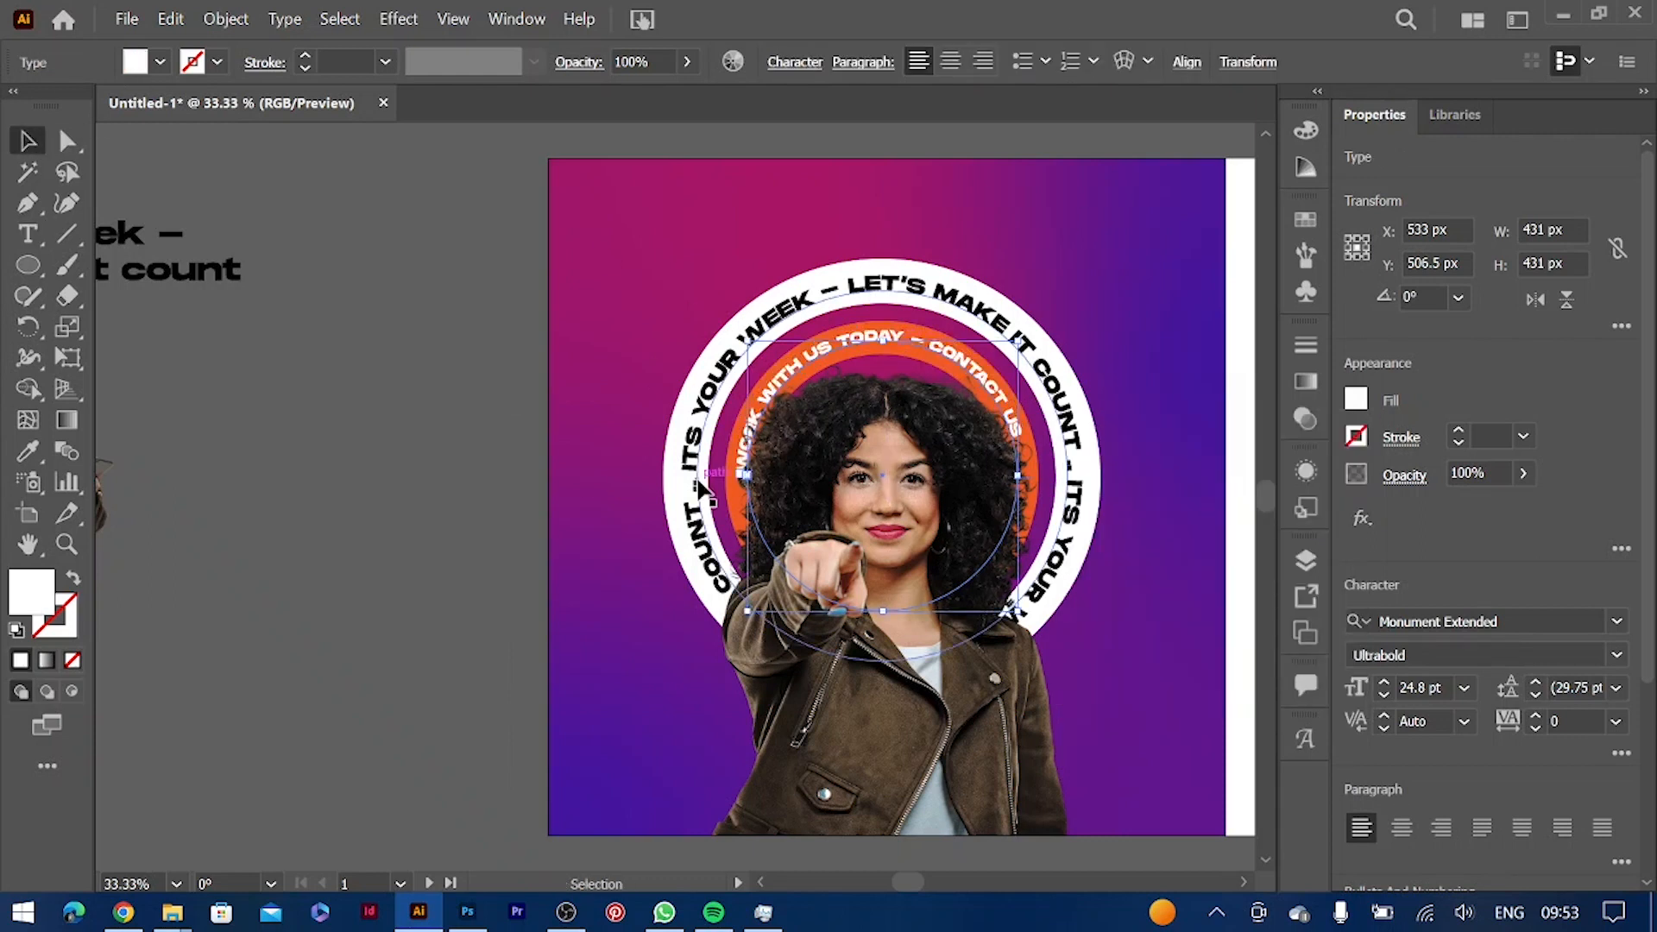
# Slightly scale down the orange ring's circular text to about 24.51 pt so it sits within the band, and deselect it
pyautogui.hotkey('ctrl', '+')
pyautogui.moveTo(677, 233); pyautogui.dragTo(678, 236)
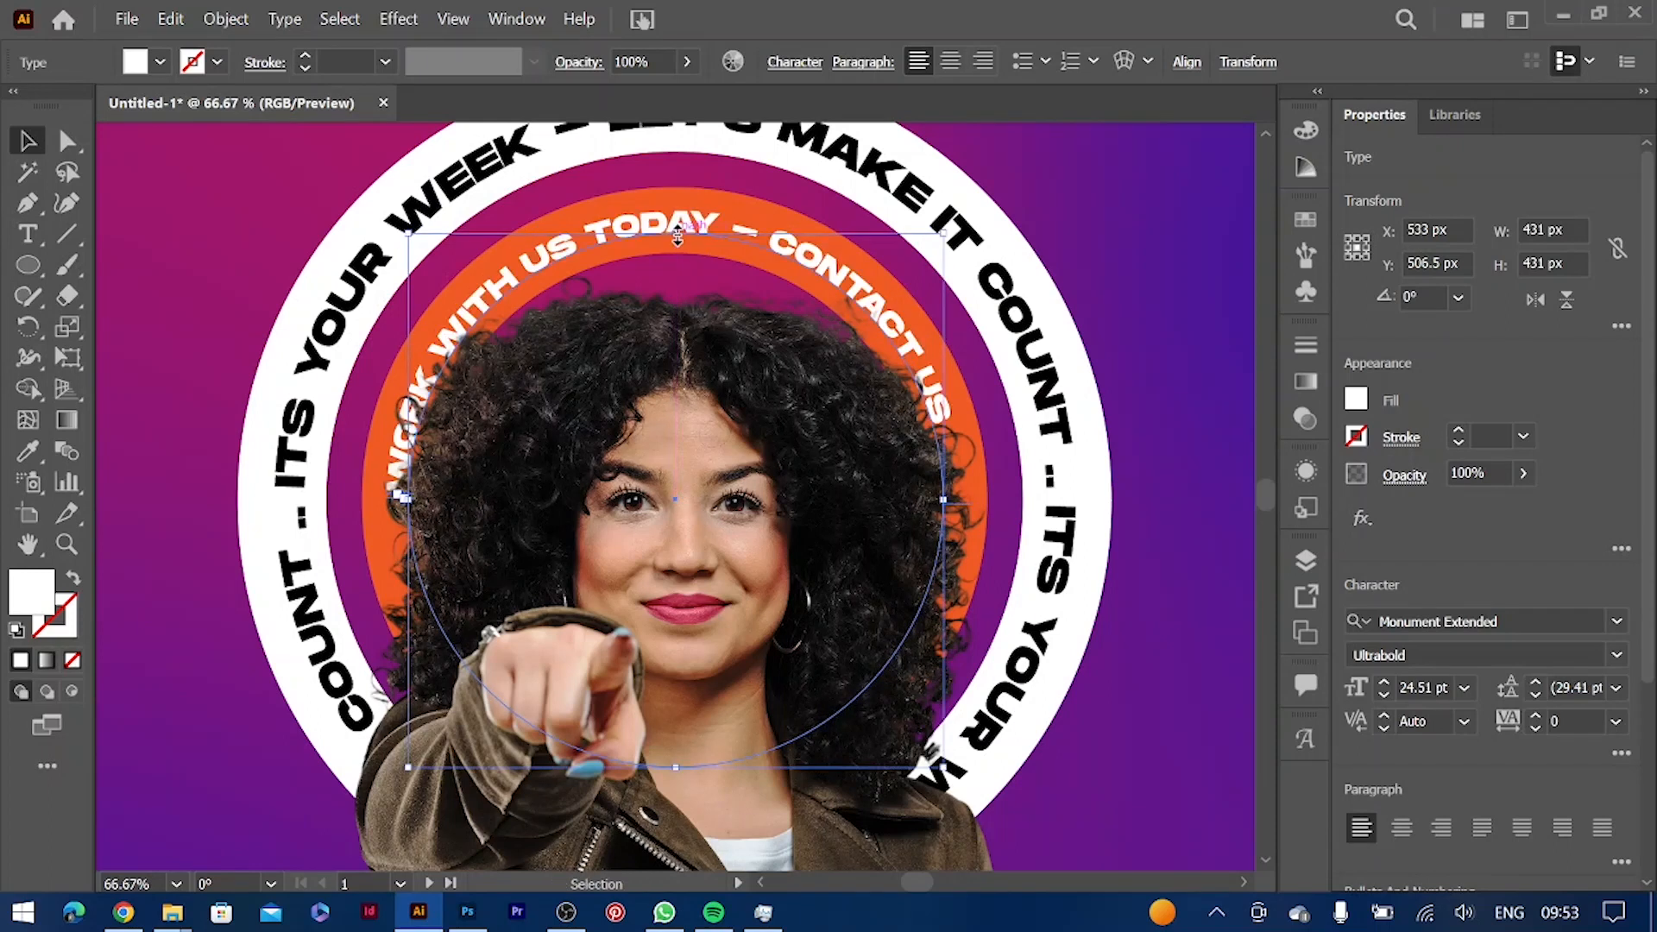
pyautogui.hotkey('ctrl', '-')
pyautogui.hotkey('ctrl', '-')
pyautogui.hotkey('ctrl', '-')
pyautogui.click(1024, 574)
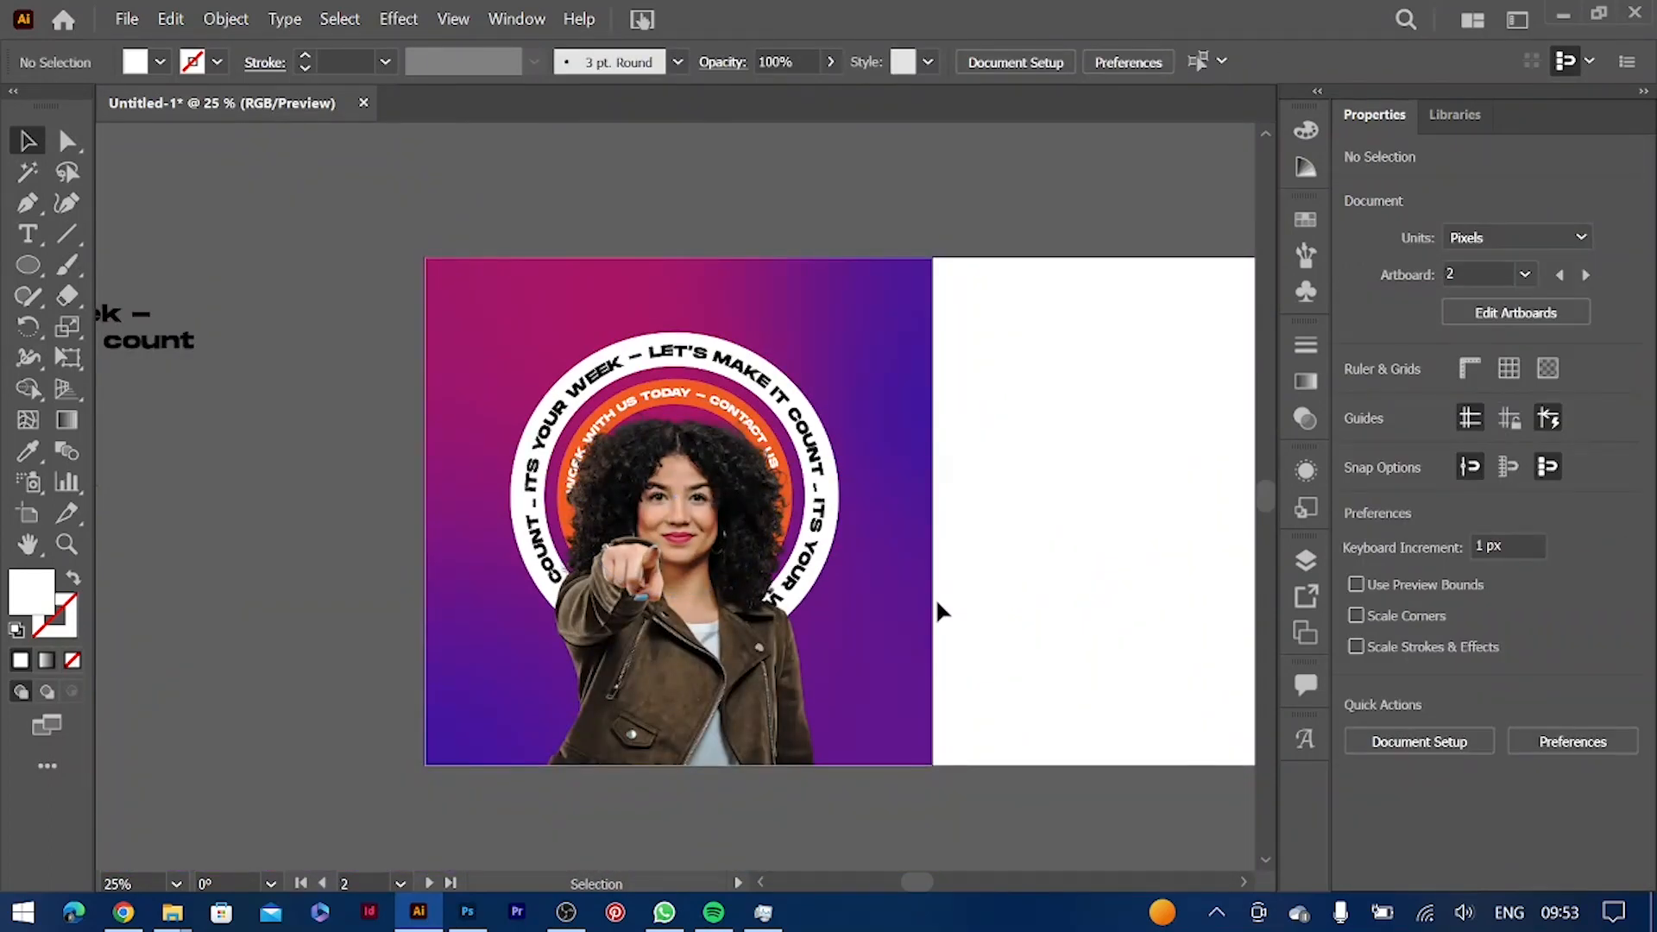
# Draw a small circle about 30 px in diameter, centred just above the top of the white ring
pyautogui.moveTo(32, 271); pyautogui.dragTo(147, 325)
pyautogui.moveTo(673, 297); pyautogui.dragTo(679, 307)
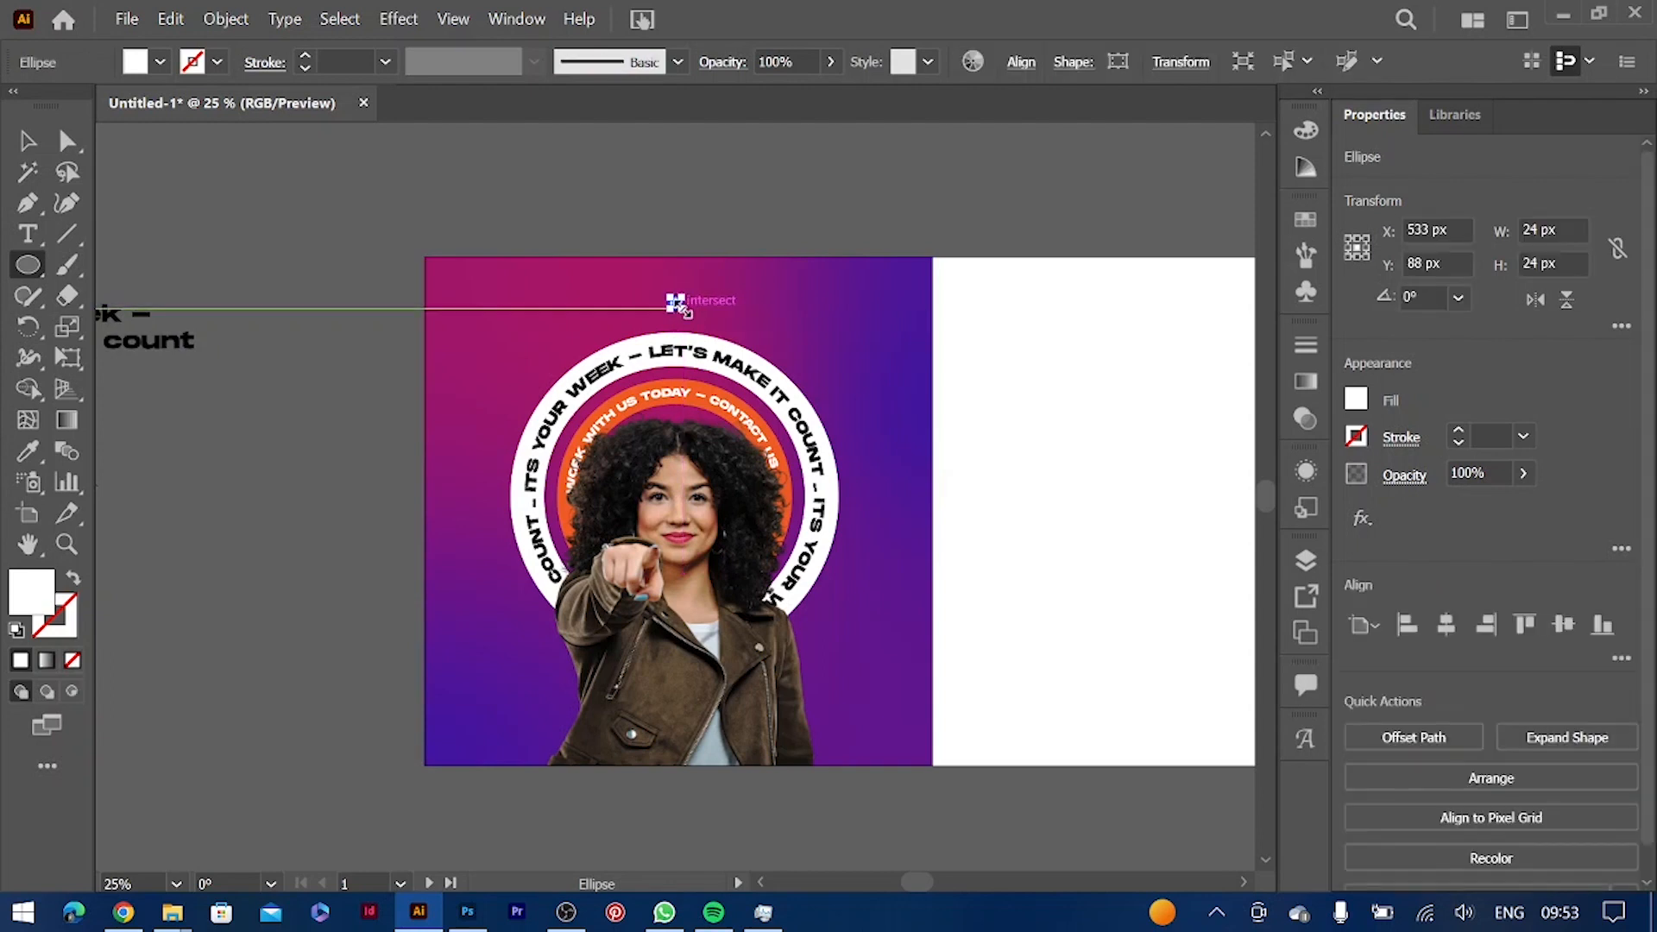
pyautogui.hotkey('ctrl', '+')
pyautogui.hotkey('ctrl', '+')
pyautogui.hotkey('ctrl', '+')
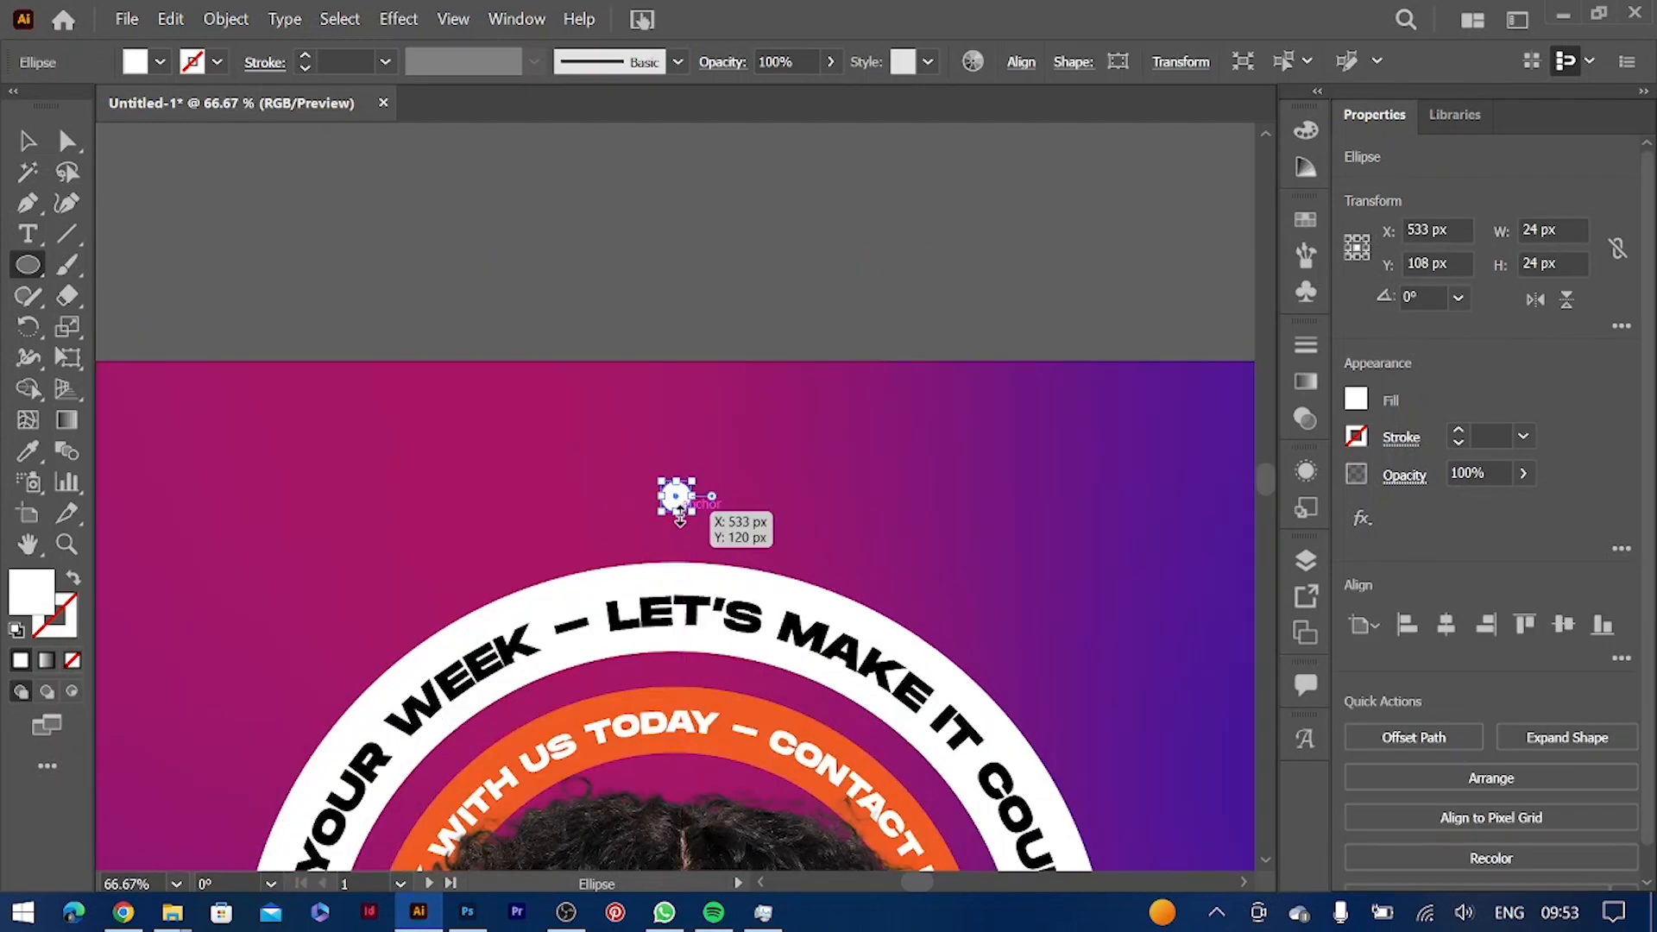
# Fill the small circle with the yellow swatch and lower its saturation to a pale yellow
pyautogui.click(1355, 401)
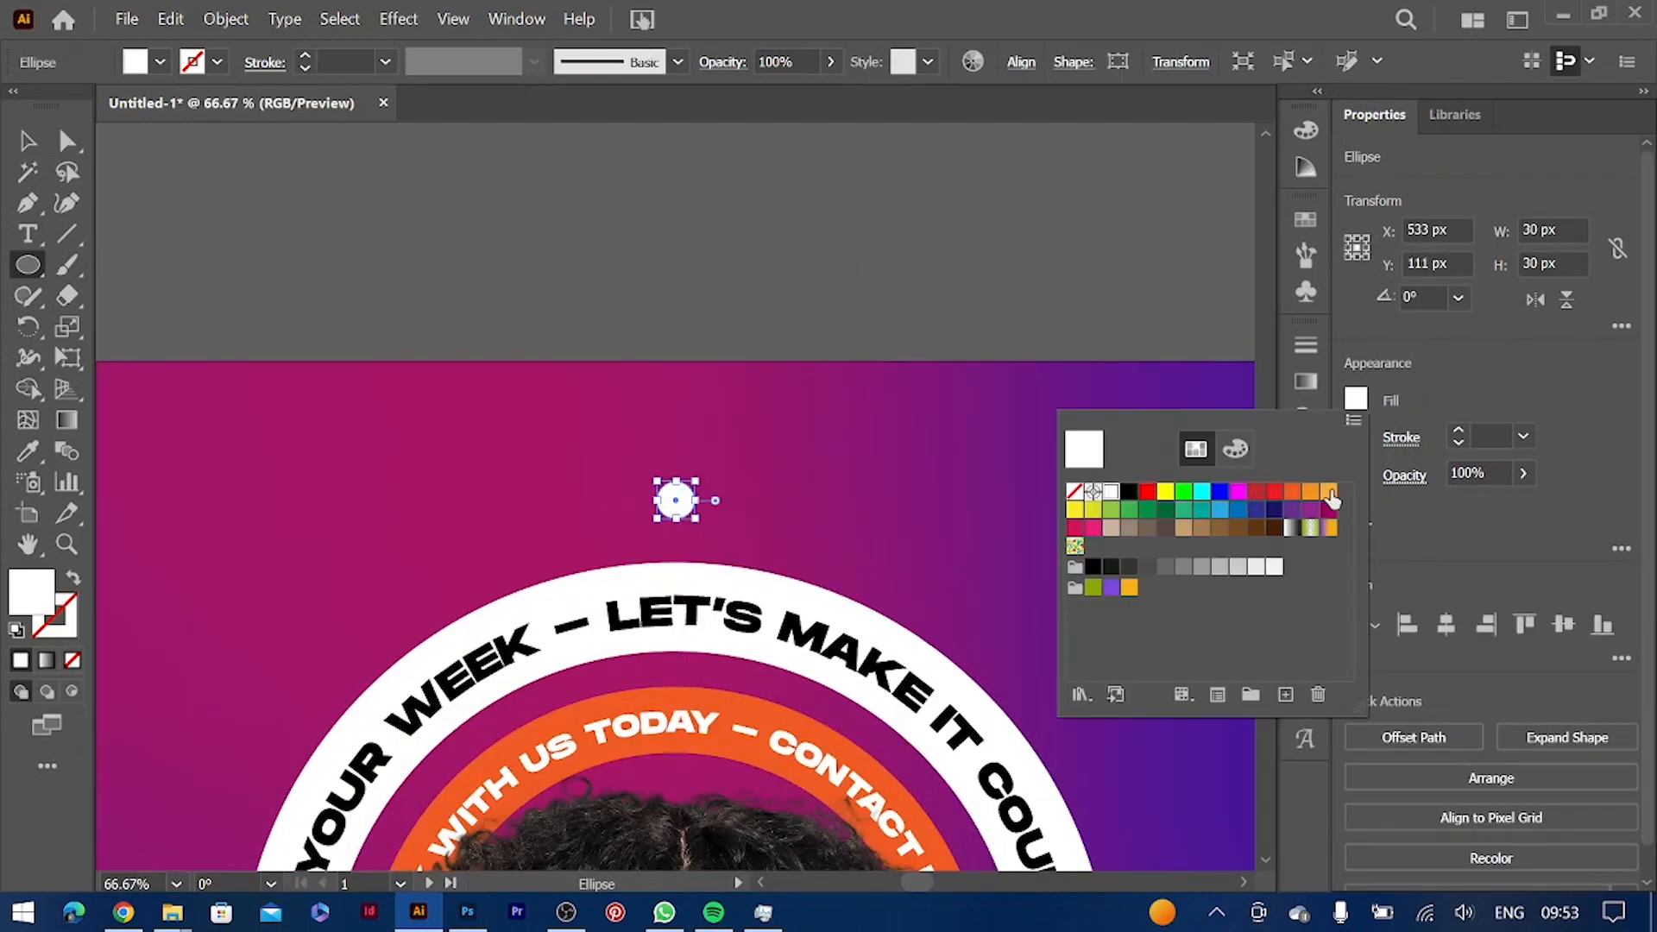
pyautogui.click(1075, 510)
pyautogui.click(1235, 448)
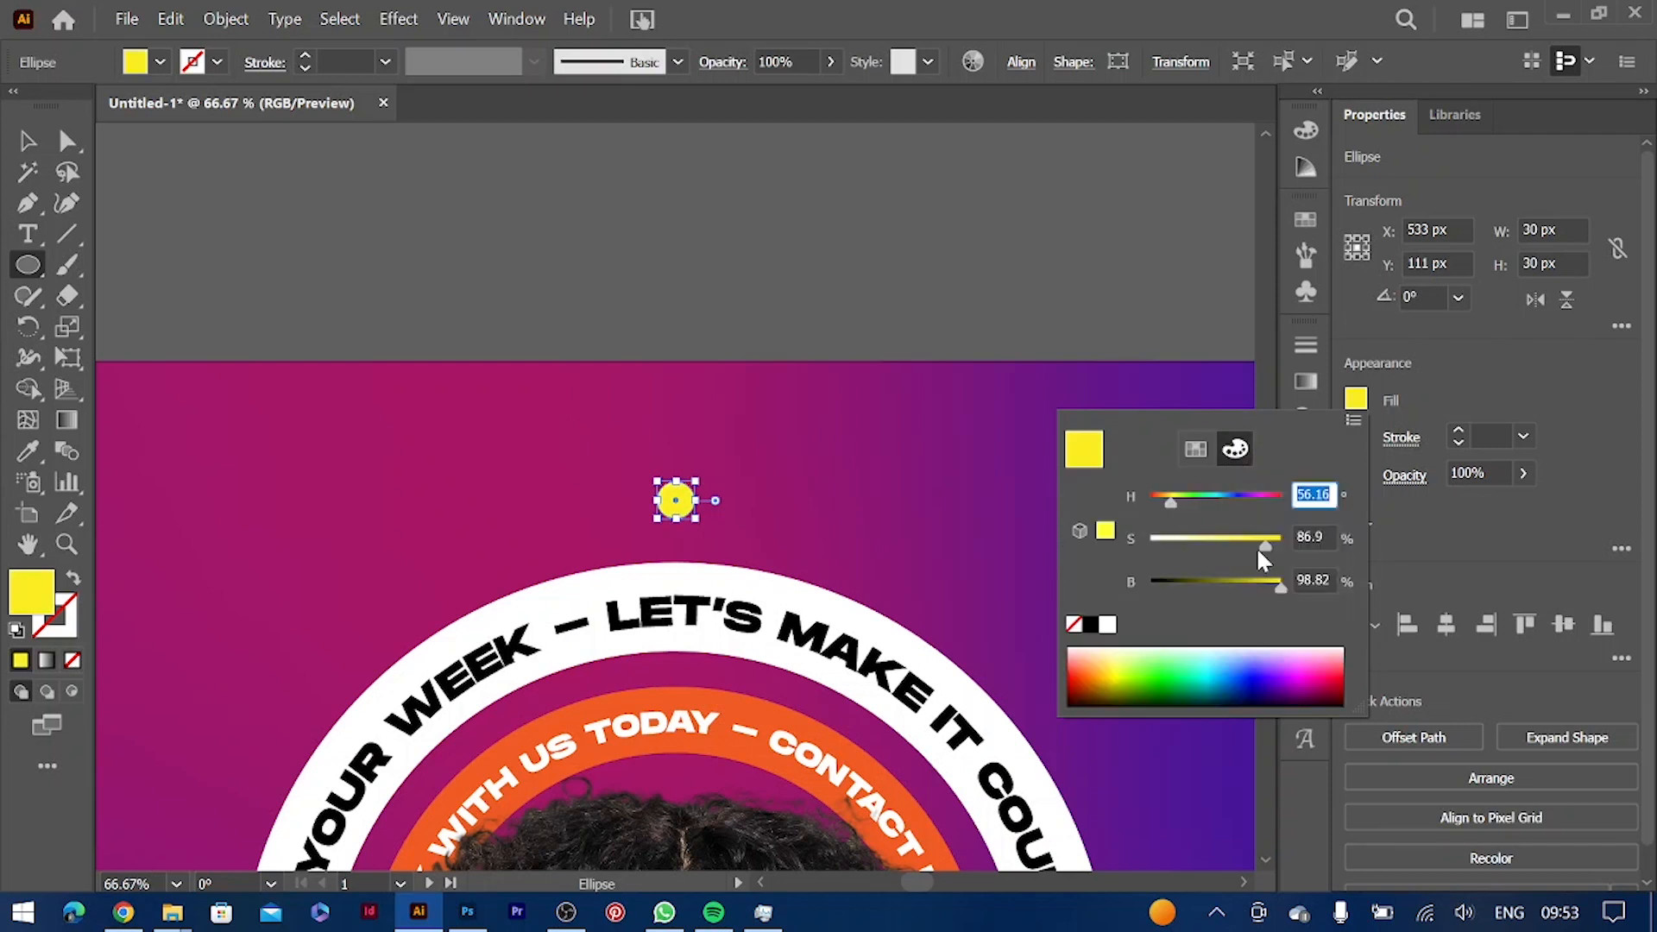
pyautogui.click(1168, 500)
pyautogui.moveTo(1265, 546); pyautogui.dragTo(1189, 547)
pyautogui.click(1421, 482)
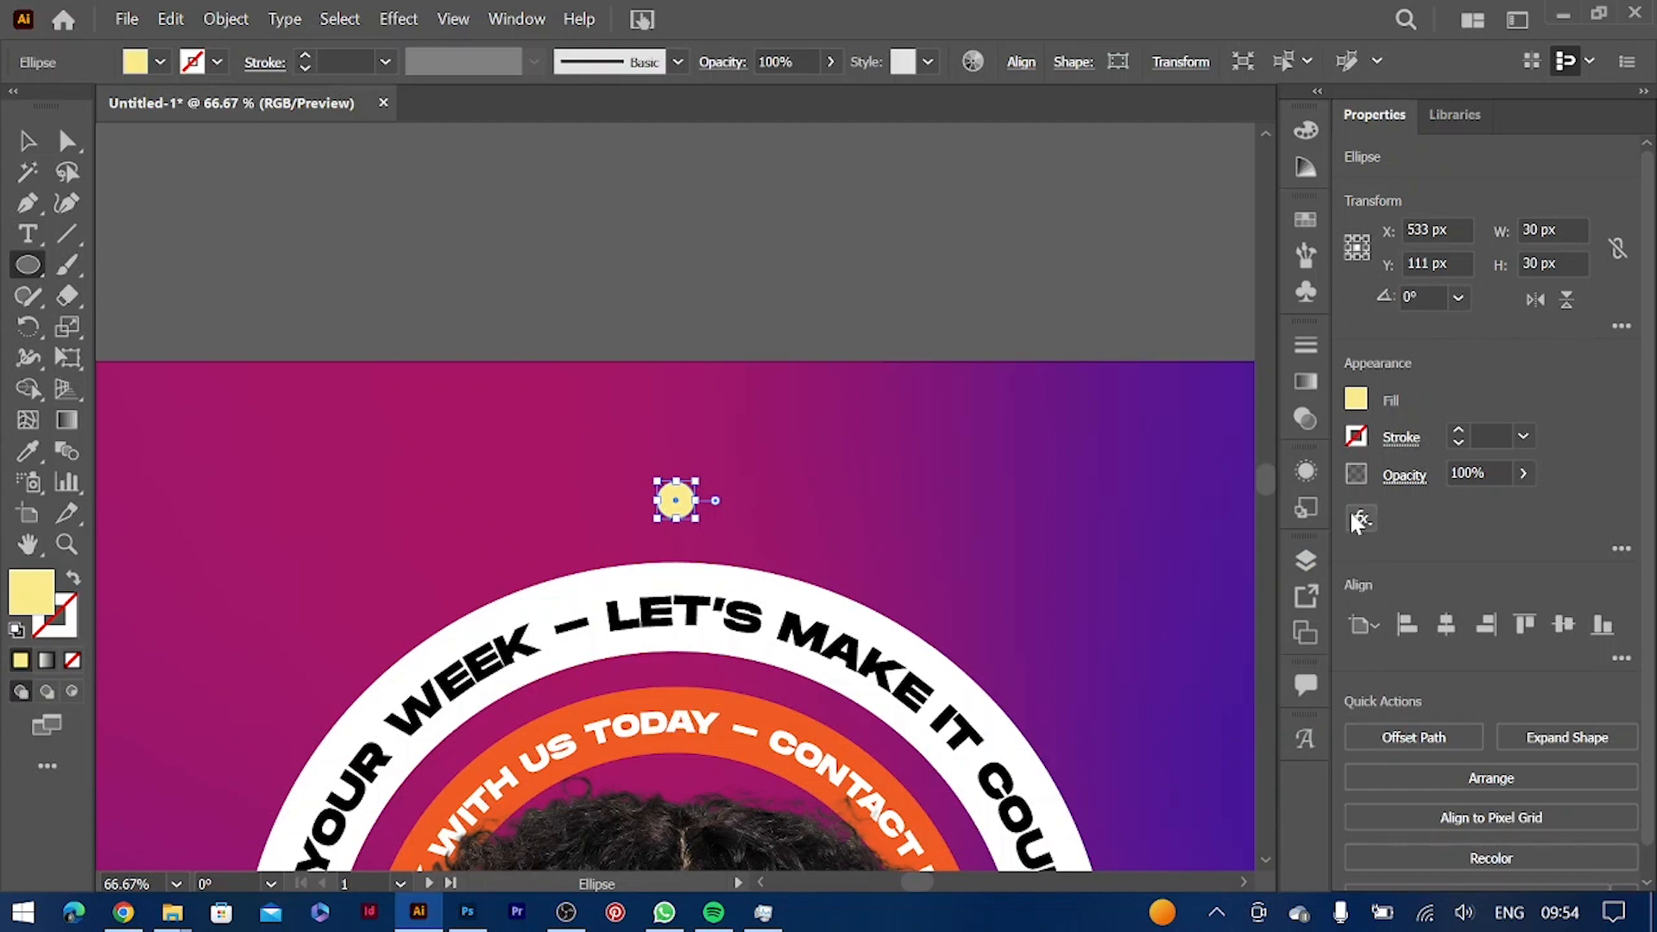
# Start an Outer Glow effect on the small circle with the glow colour FFED97
pyautogui.click(1361, 518)
pyautogui.moveTo(1456, 531)
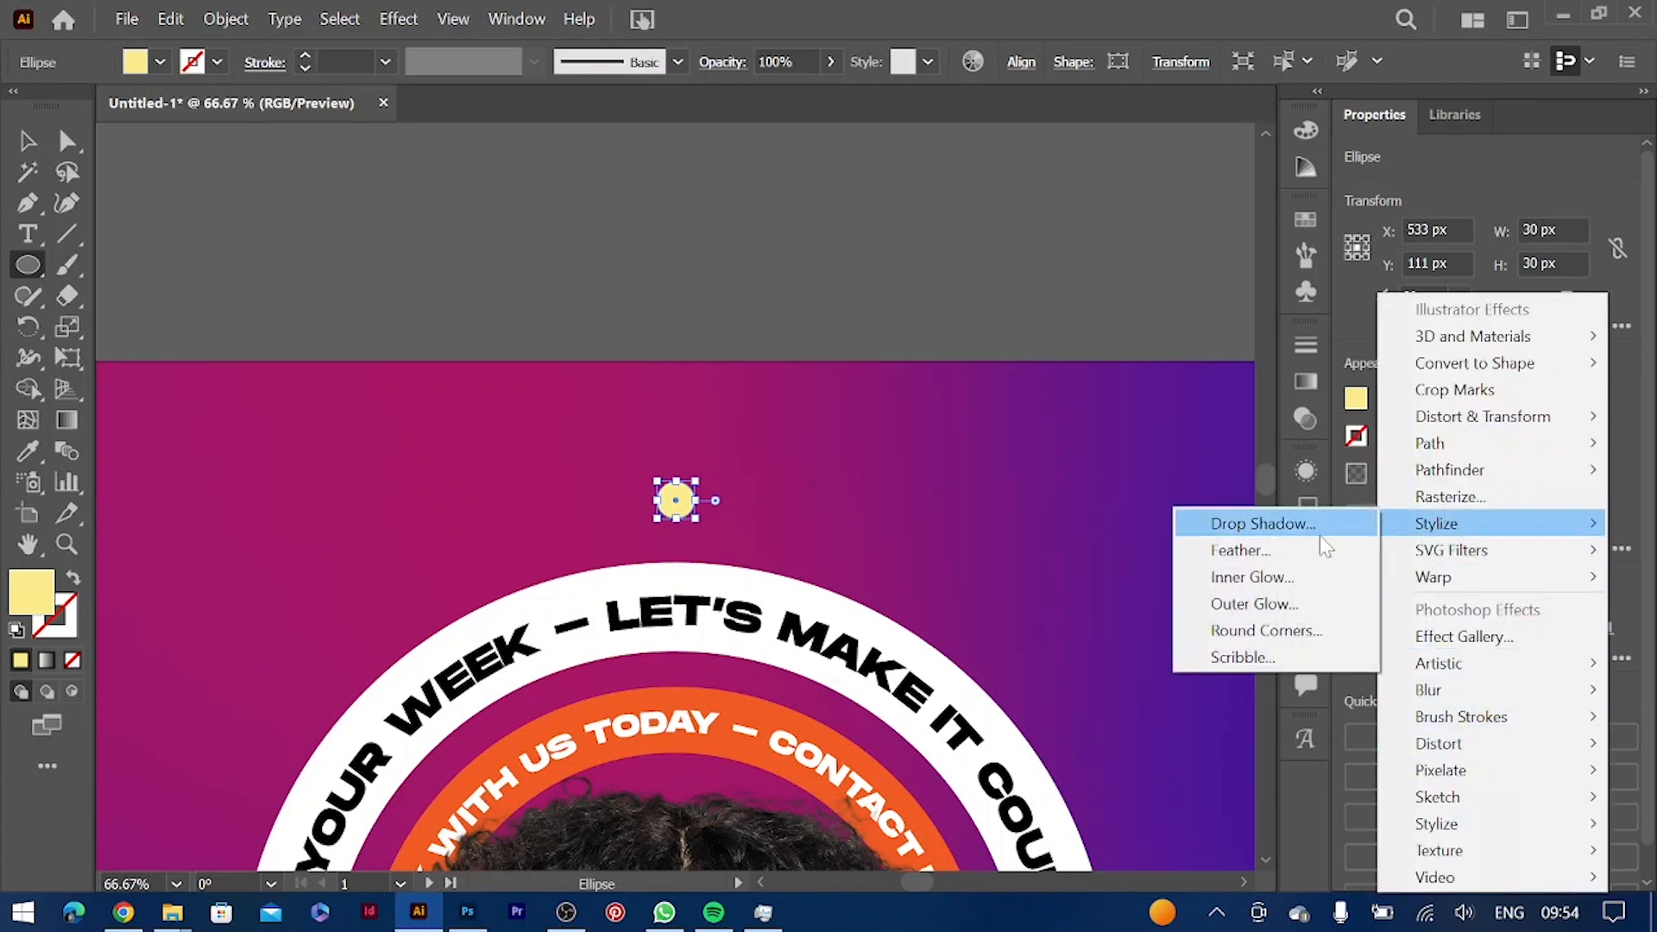
pyautogui.click(1268, 602)
pyautogui.moveTo(850, 315); pyautogui.dragTo(1155, 279)
pyautogui.click(1190, 350)
pyautogui.write('FFEC8D')
pyautogui.moveTo(825, 215); pyautogui.dragTo(1281, 188)
pyautogui.moveTo(1124, 252); pyautogui.dragTo(1098, 248)
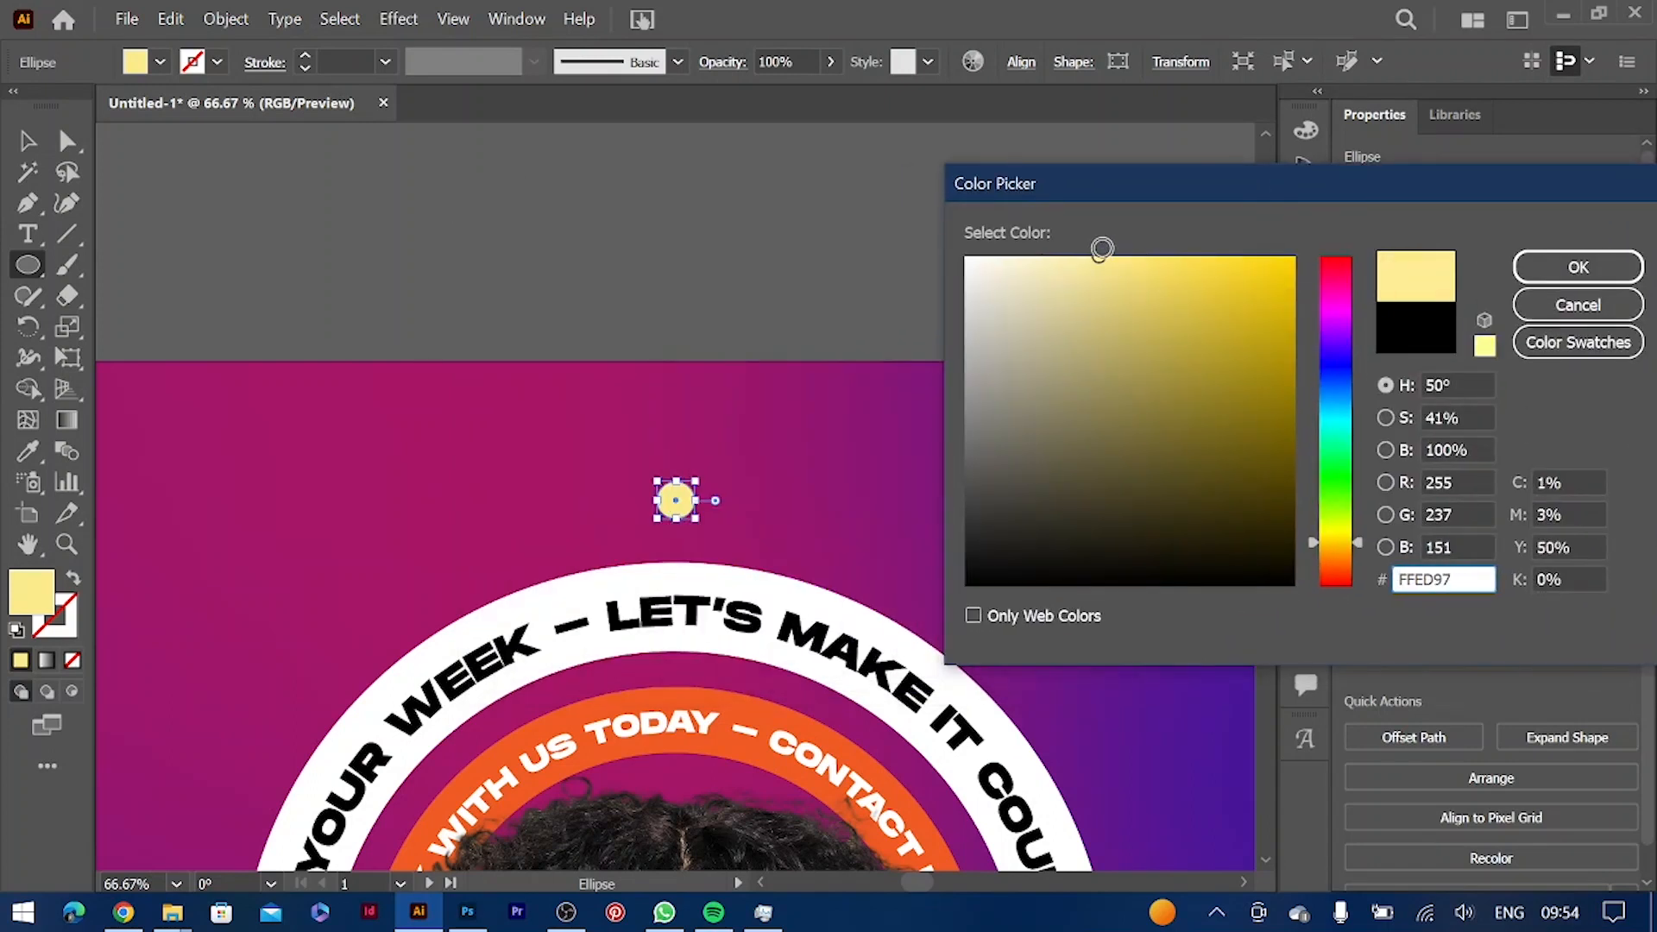
pyautogui.click(1578, 267)
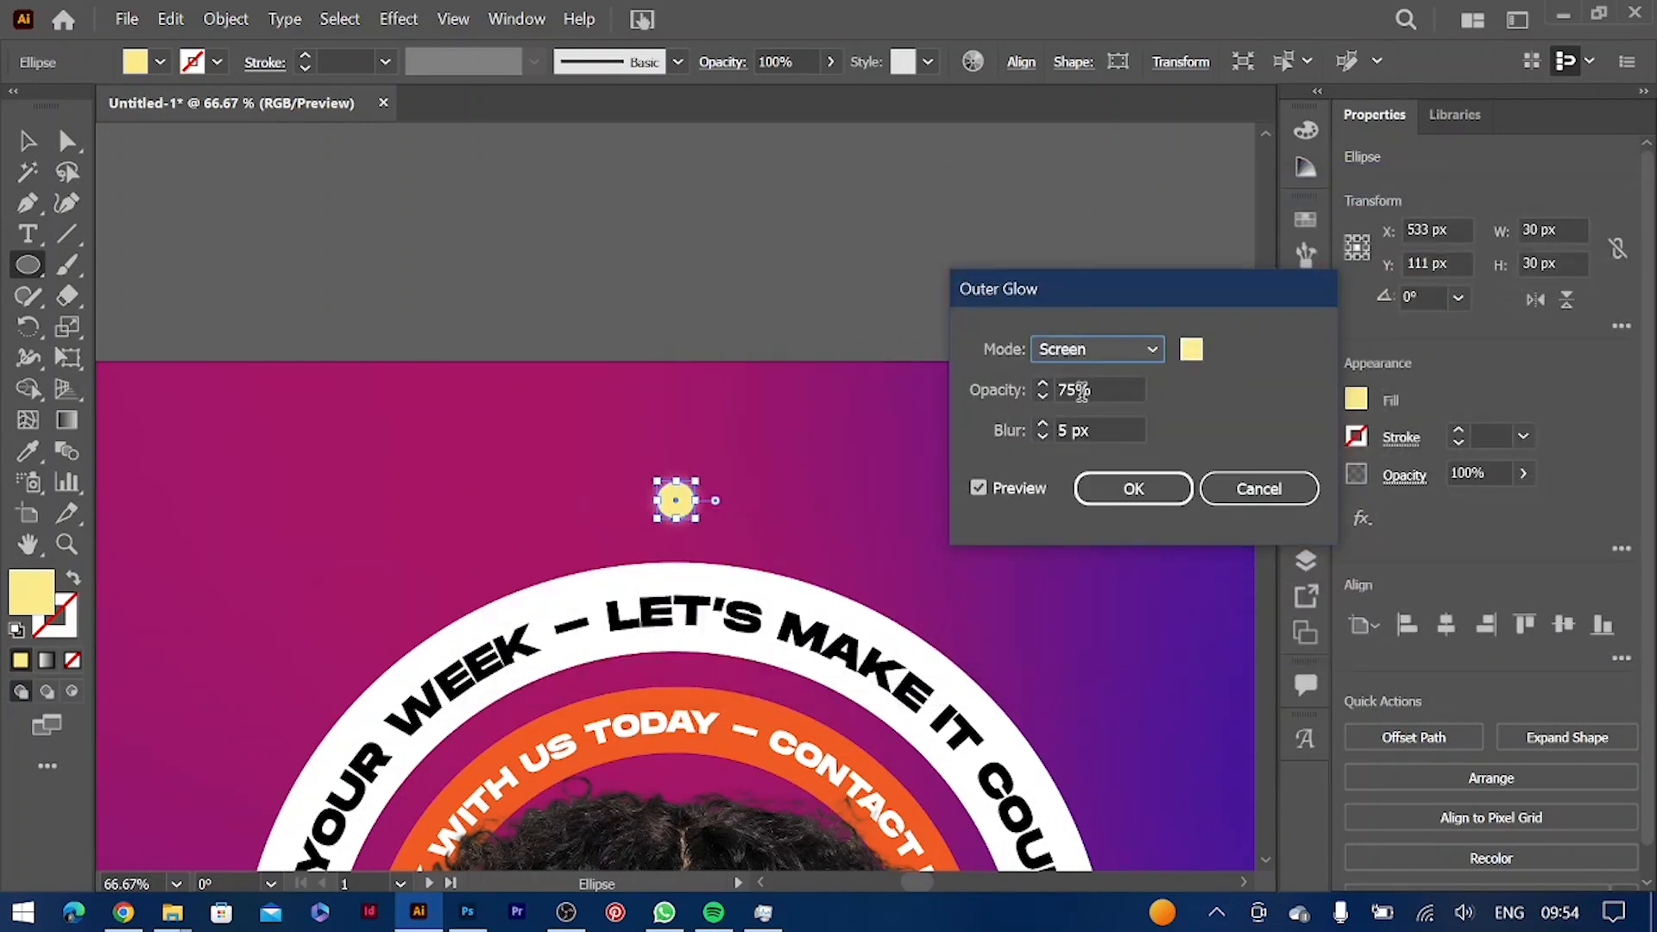
# Set the outer glow to 80% opacity and a 10 px blur, and apply it
pyautogui.click(1045, 386)
pyautogui.click(1045, 385)
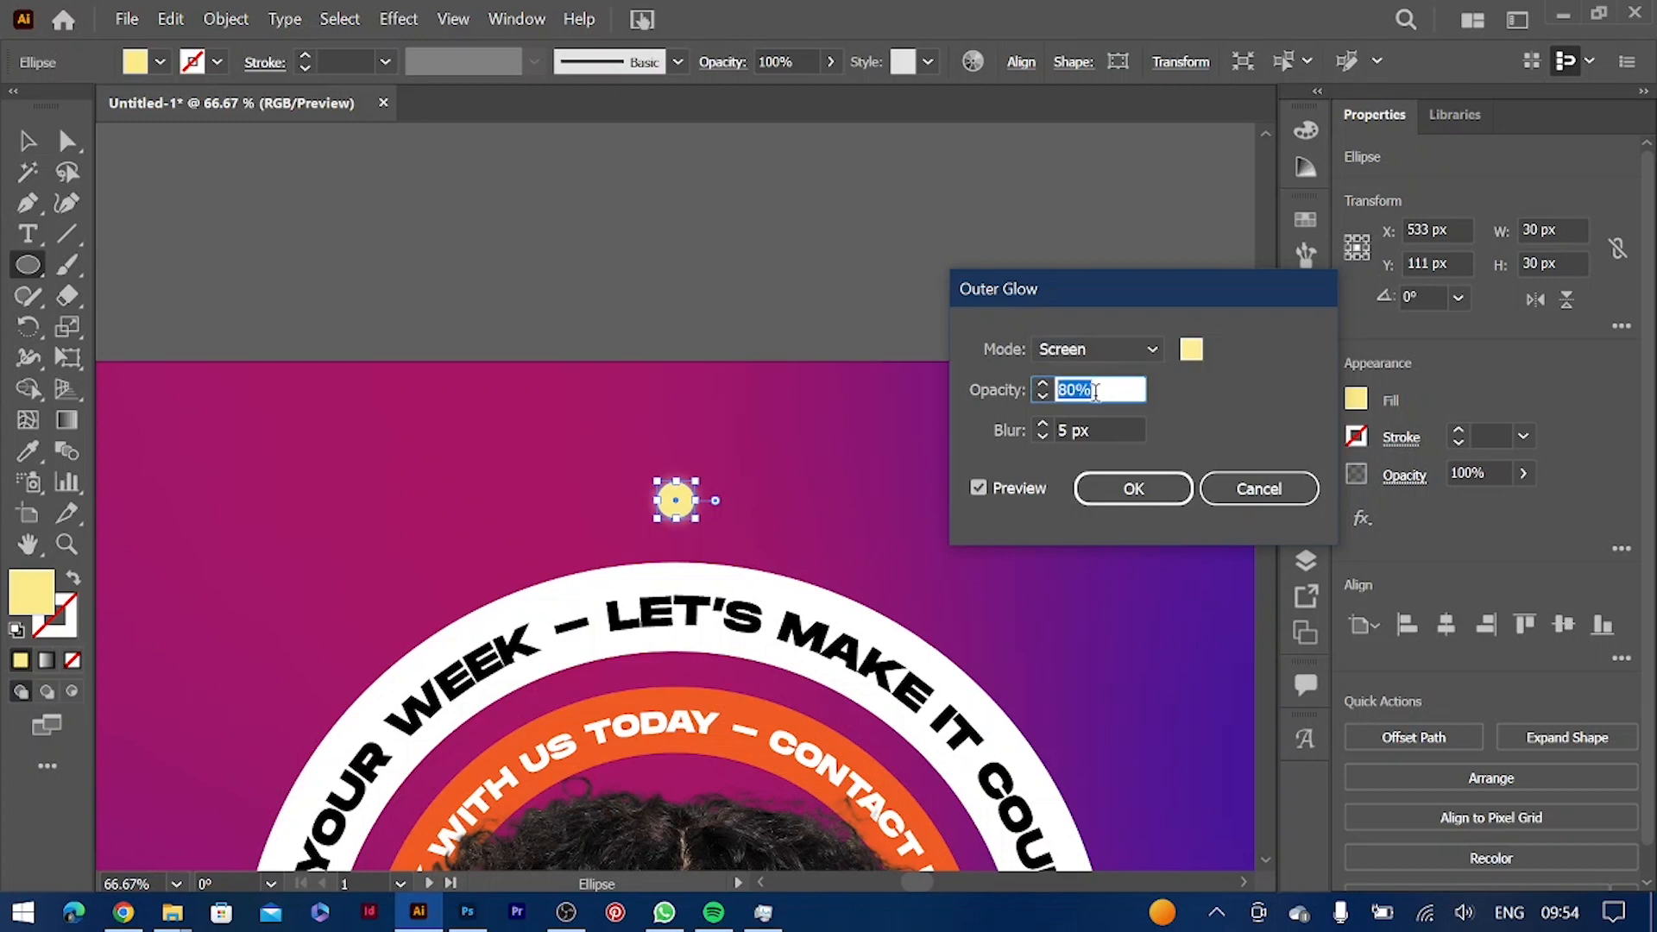
pyautogui.click(1107, 426)
pyautogui.write('20')
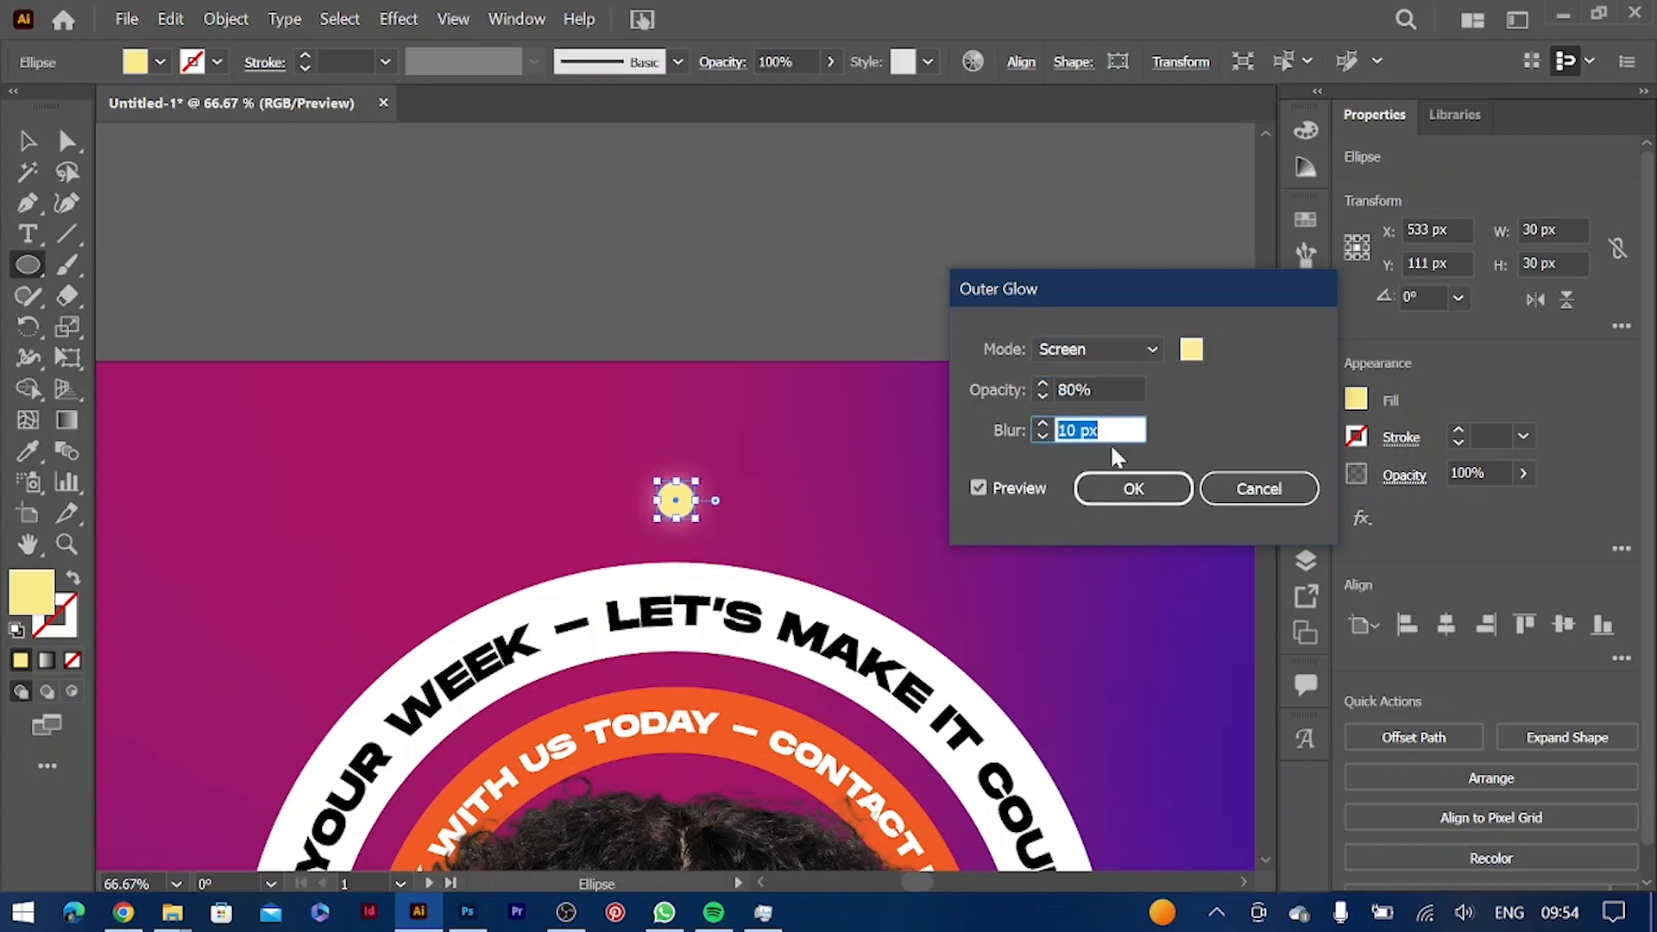
pyautogui.press('Return')
# Place a copy of the glowing circle straight below it at the centre of the rings, as a rotation reference
pyautogui.hotkey('ctrl', '-')
pyautogui.hotkey('ctrl', '-')
pyautogui.scroll(1, 700, 667)
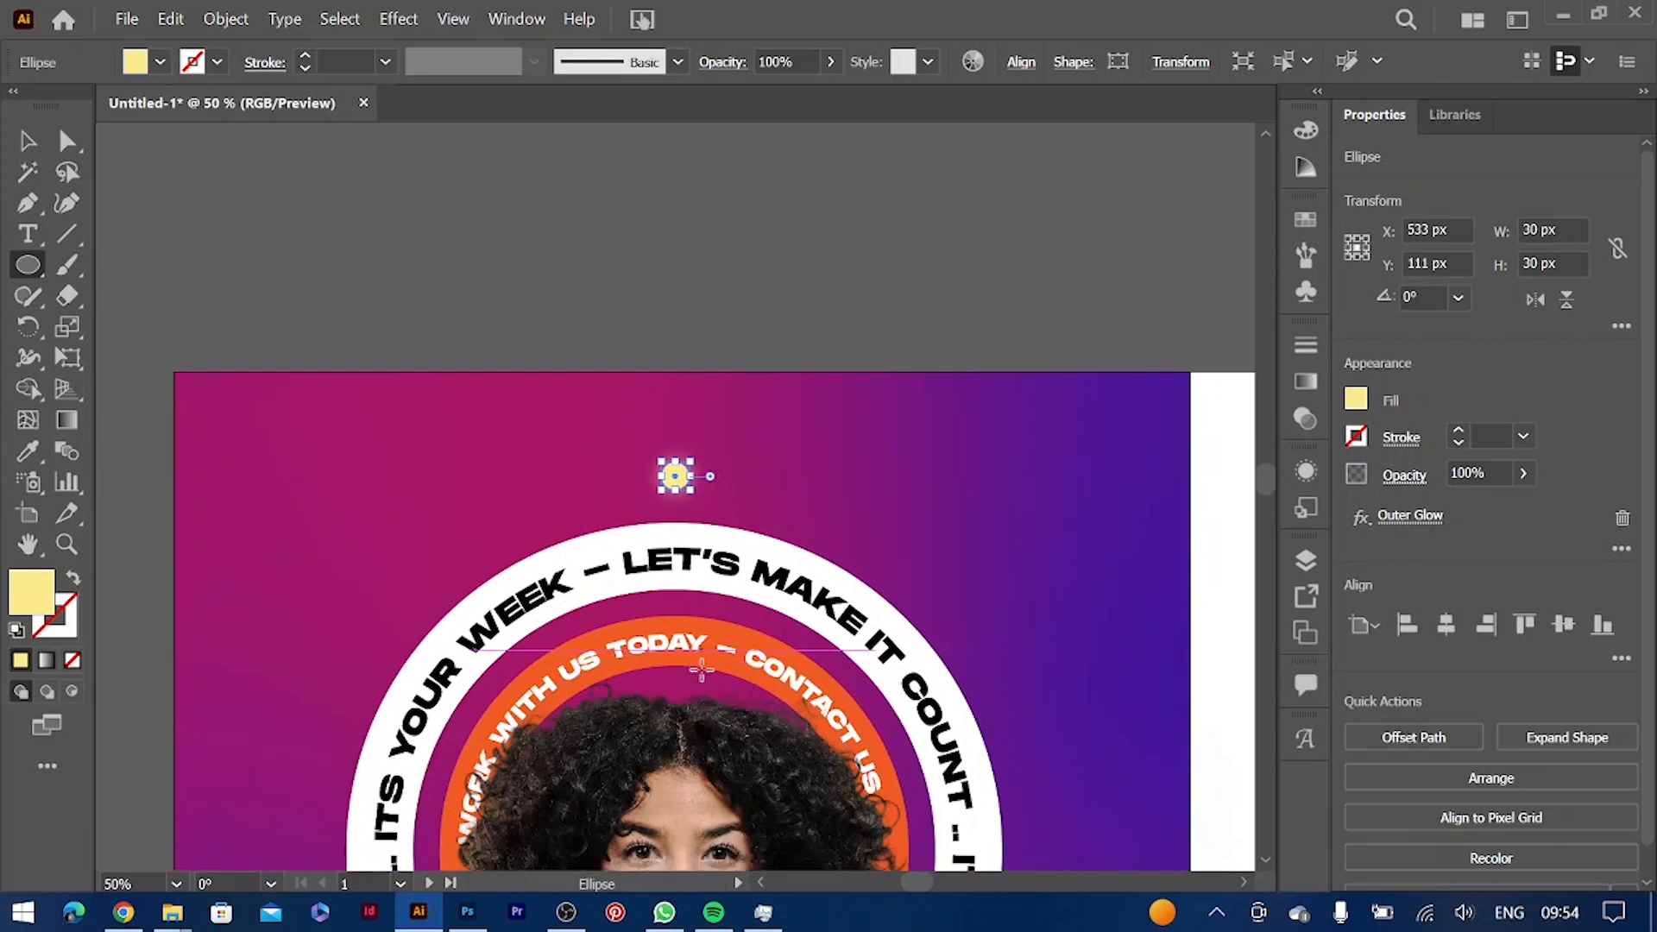
pyautogui.press('r')
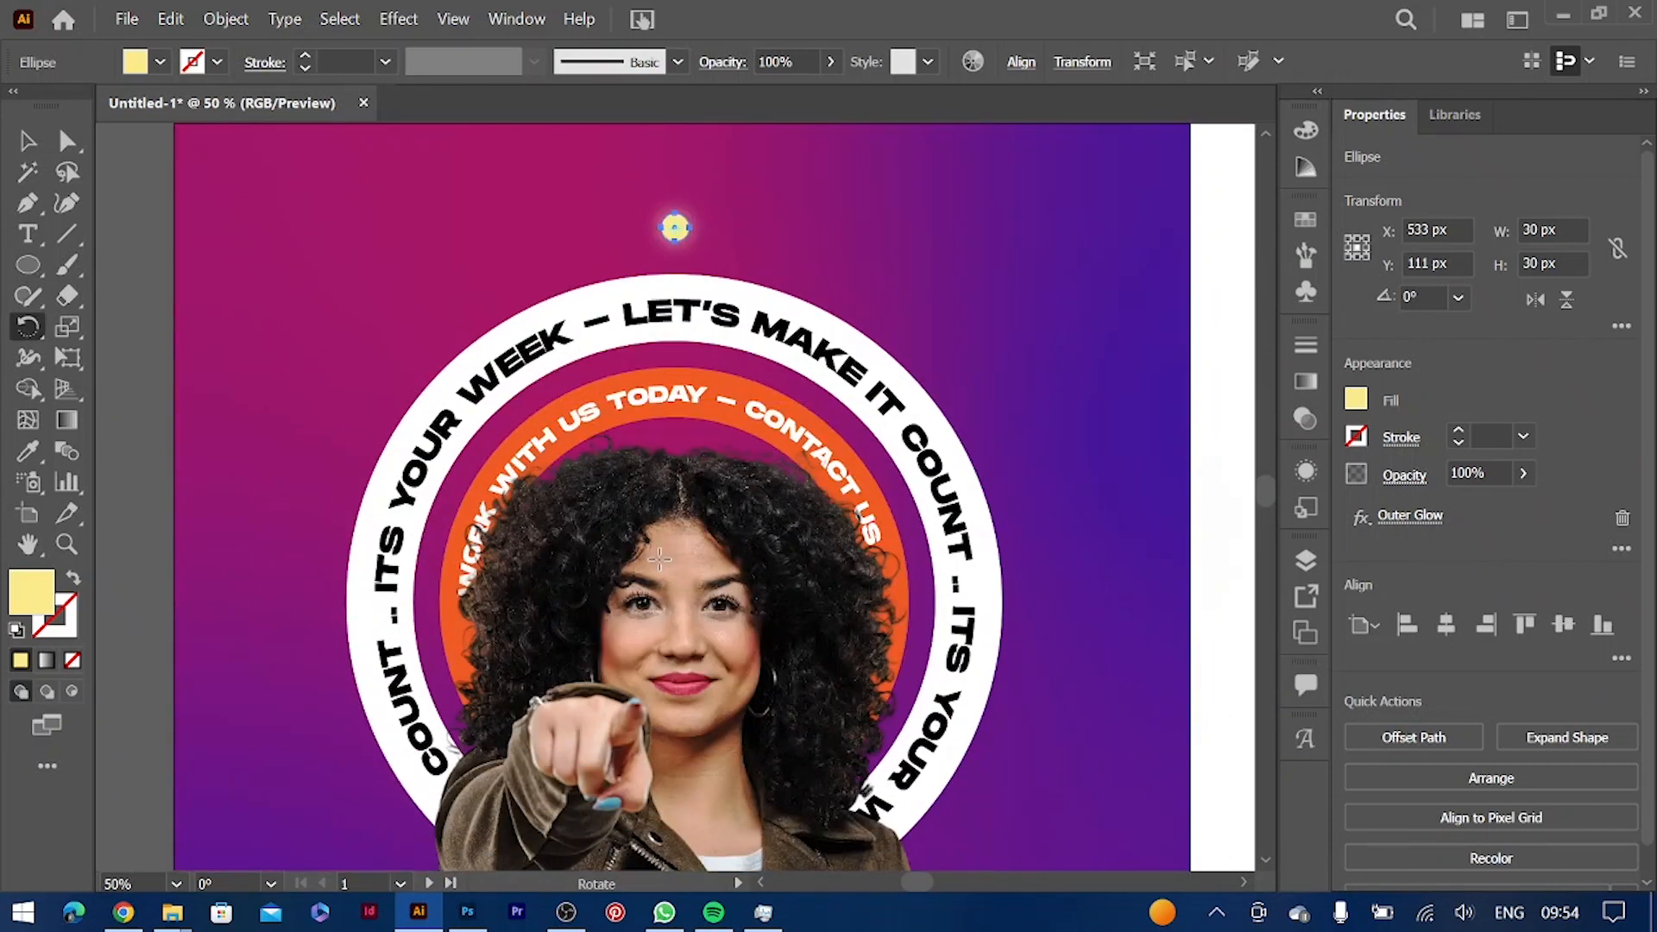
pyautogui.click(27, 141)
pyautogui.moveTo(675, 228); pyautogui.dragTo(675, 573)
# Create a copy of the top glowing circle rotated 15° about the central circle
pyautogui.click(677, 229)
pyautogui.press('r')
pyautogui.keyDown('alt'); pyautogui.click(675, 573); pyautogui.keyUp('alt')
pyautogui.press('Tab')
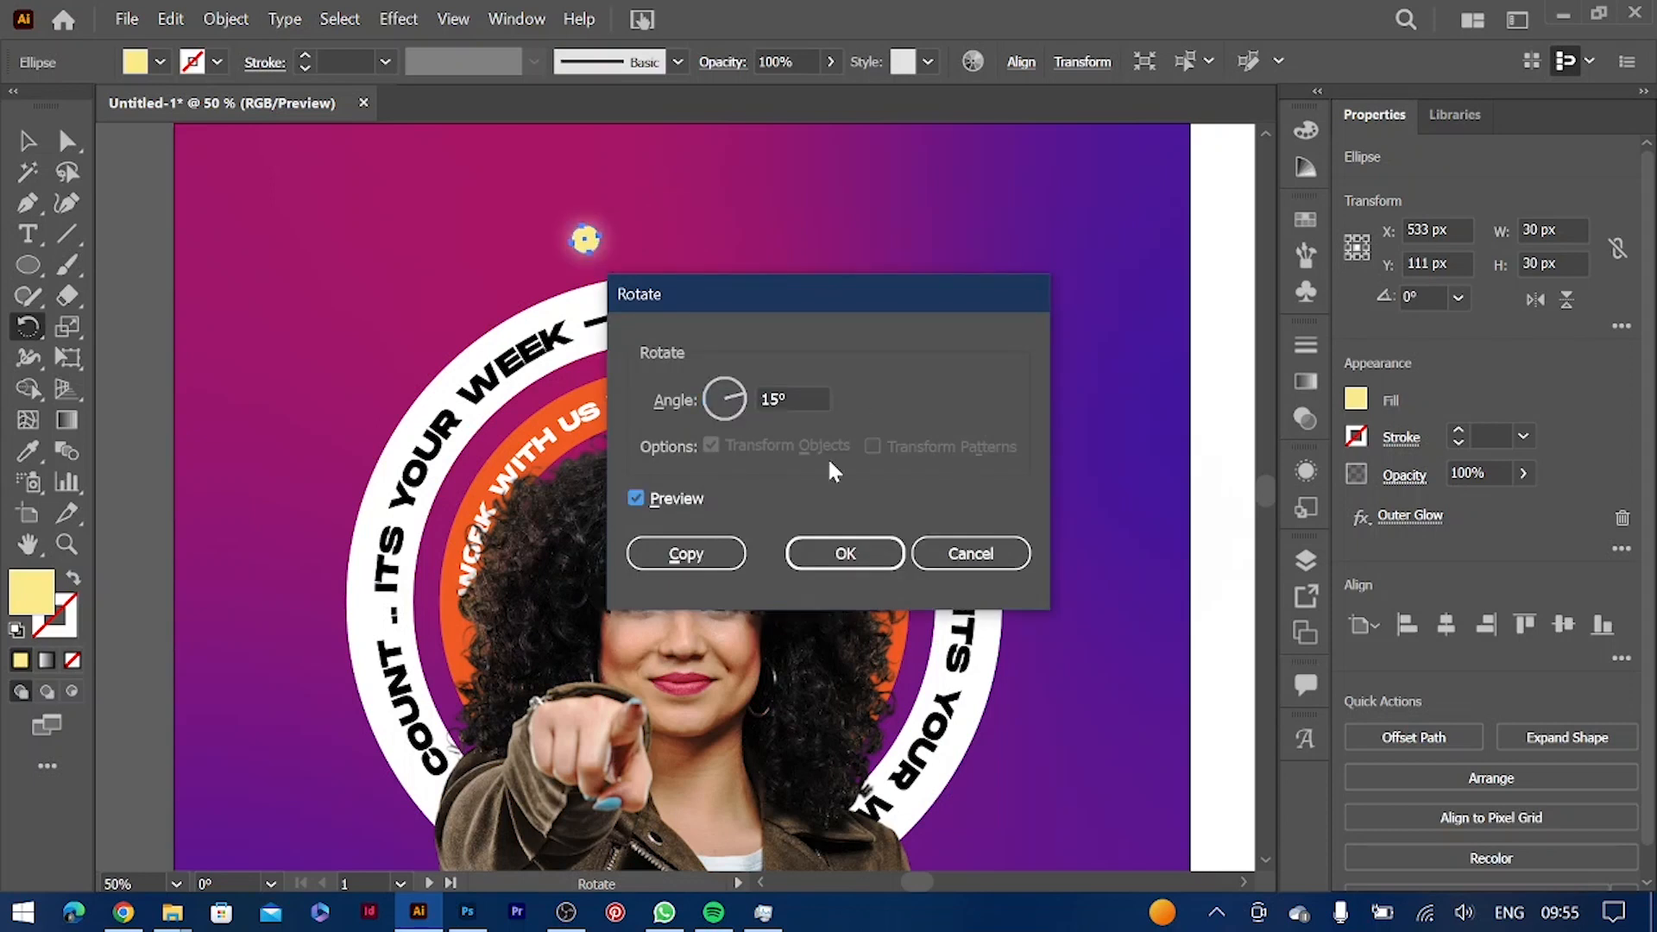
pyautogui.click(686, 555)
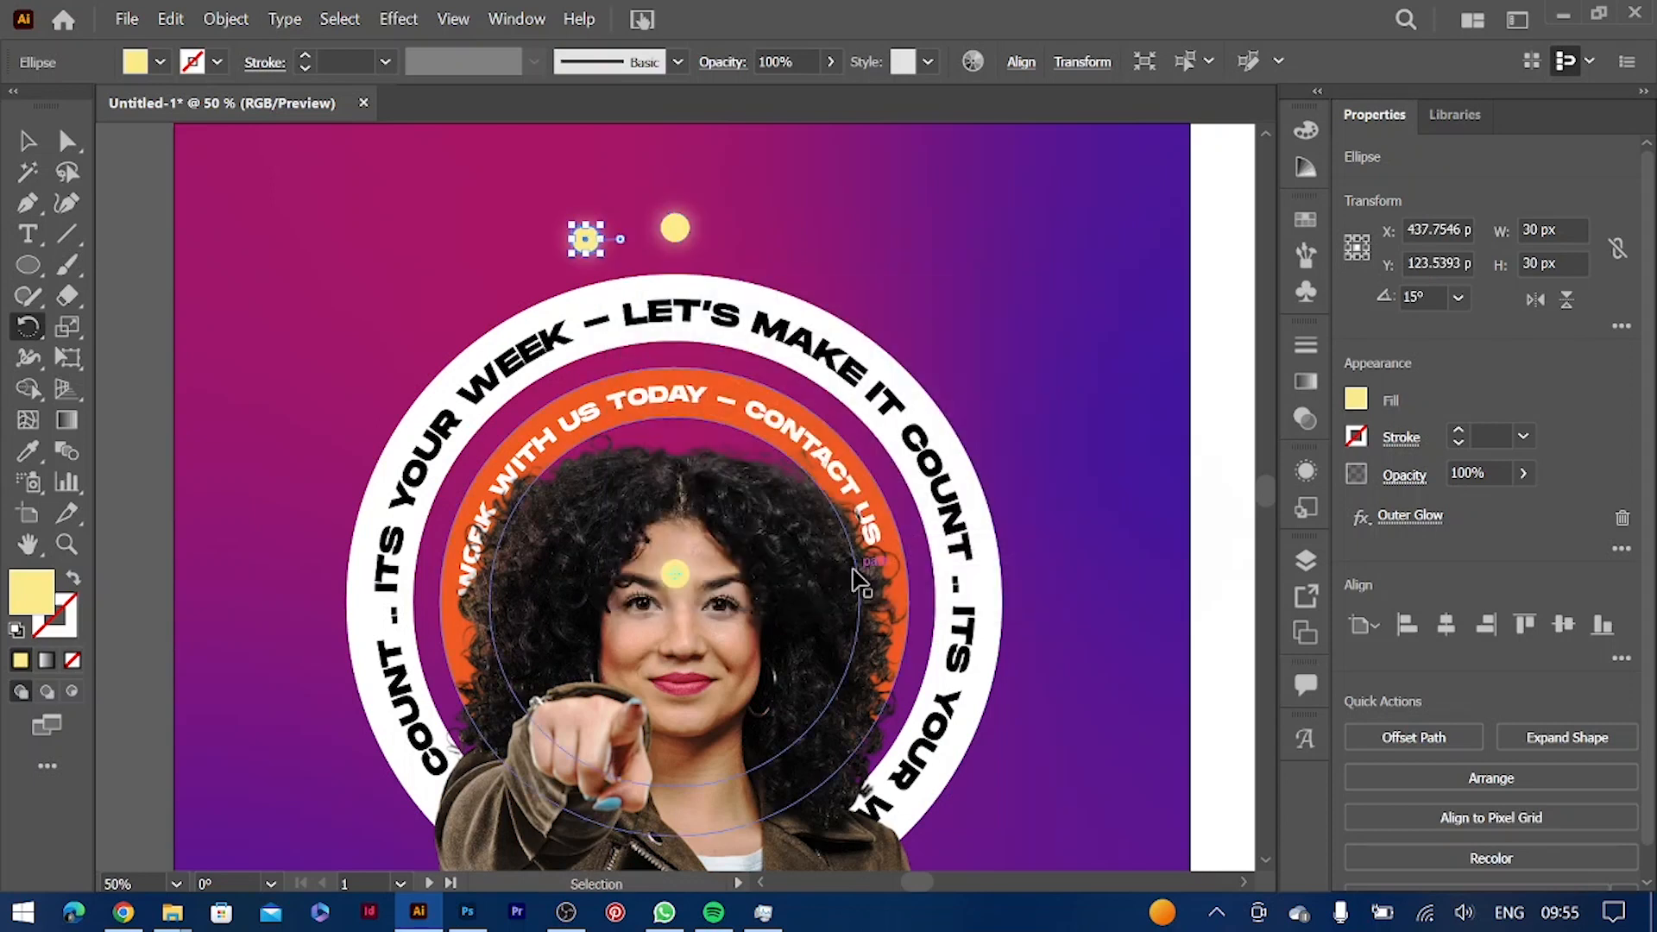
# Repeat the rotated copy until the glowing circles form a complete ring around the white band
pyautogui.hotkey('ctrl', 'd')
pyautogui.hotkey('ctrl', 'd')
pyautogui.hotkey('ctrl', 'd')
pyautogui.hotkey('ctrl', 'd')
pyautogui.hotkey('ctrl', 'd')
pyautogui.hotkey('ctrl', 'd')
pyautogui.hotkey('ctrl', 'd')
pyautogui.hotkey('ctrl', 'd')
pyautogui.hotkey('ctrl', 'd')
pyautogui.hotkey('ctrl', 'd')
pyautogui.hotkey('ctrl', 'd')
pyautogui.hotkey('ctrl', 'd')
pyautogui.hotkey('ctrl', 'd')
pyautogui.hotkey('ctrl', 'd')
pyautogui.hotkey('ctrl', 'd')
pyautogui.hotkey('ctrl', 'd')
pyautogui.hotkey('ctrl', 'd')
pyautogui.hotkey('ctrl', 'd')
pyautogui.hotkey('ctrl', 'd')
pyautogui.hotkey('ctrl', 'd')
pyautogui.hotkey('ctrl', 'd')
pyautogui.hotkey('ctrl', 'd')
pyautogui.hotkey('ctrl', 'd')
pyautogui.hotkey('ctrl', 'd')
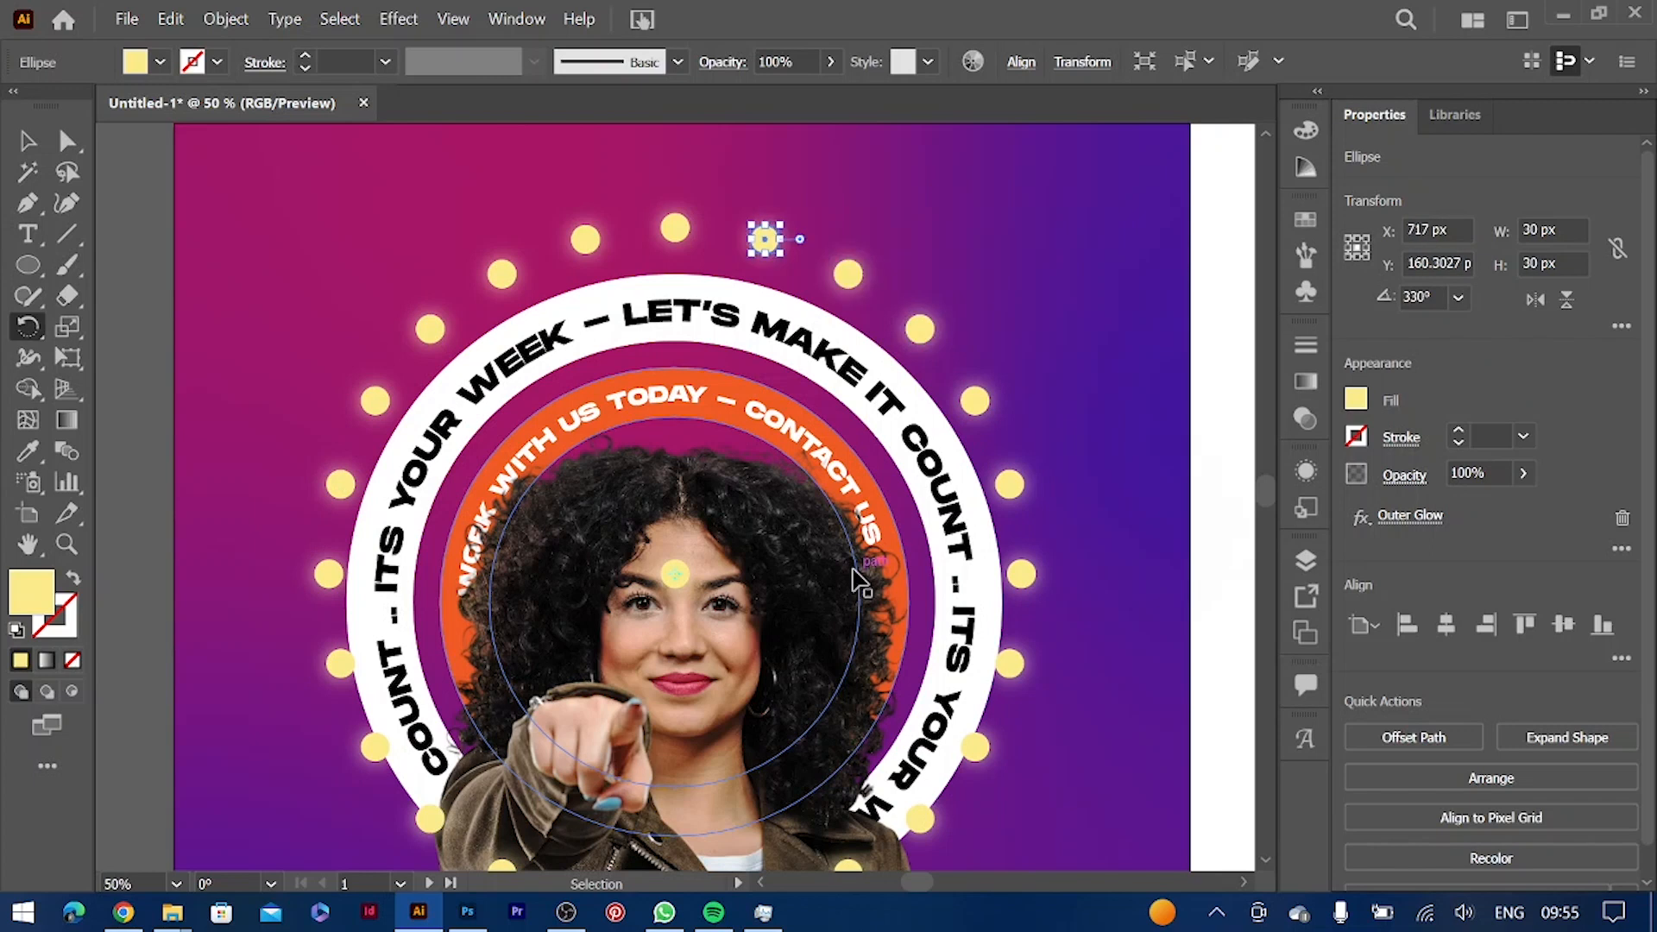
# Select all the glowing circles, including the central one, from the layer's object list and group them
pyautogui.press('v')
pyautogui.click(1306, 563)
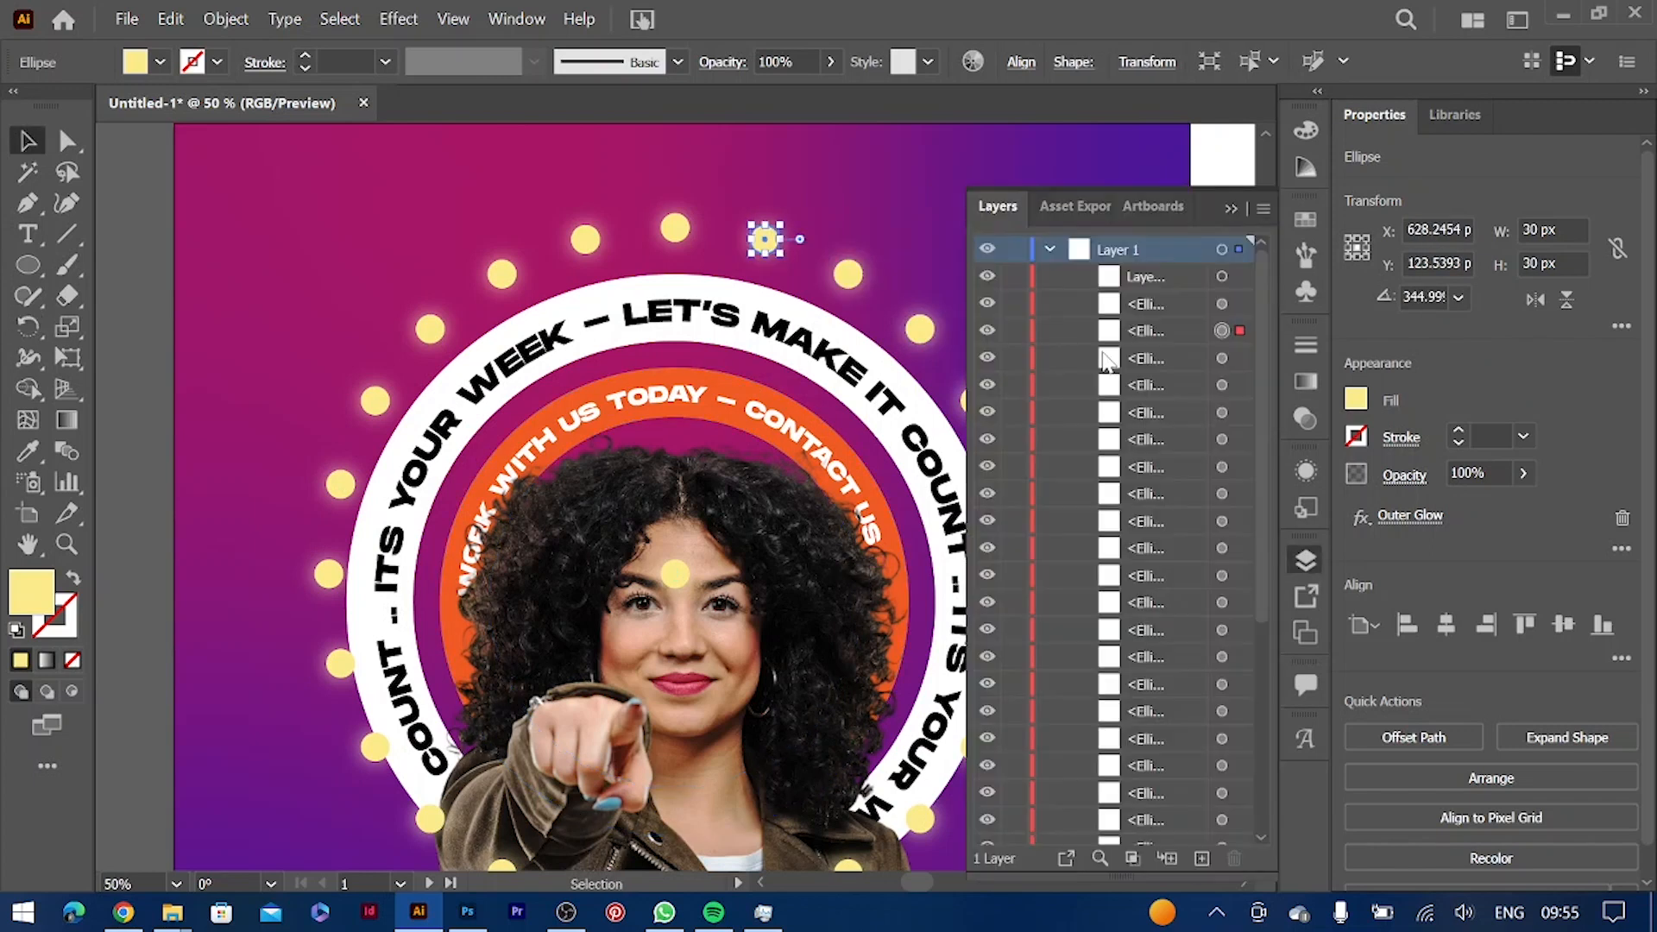
pyautogui.hotkey('ctrl', 'shift', 'a')
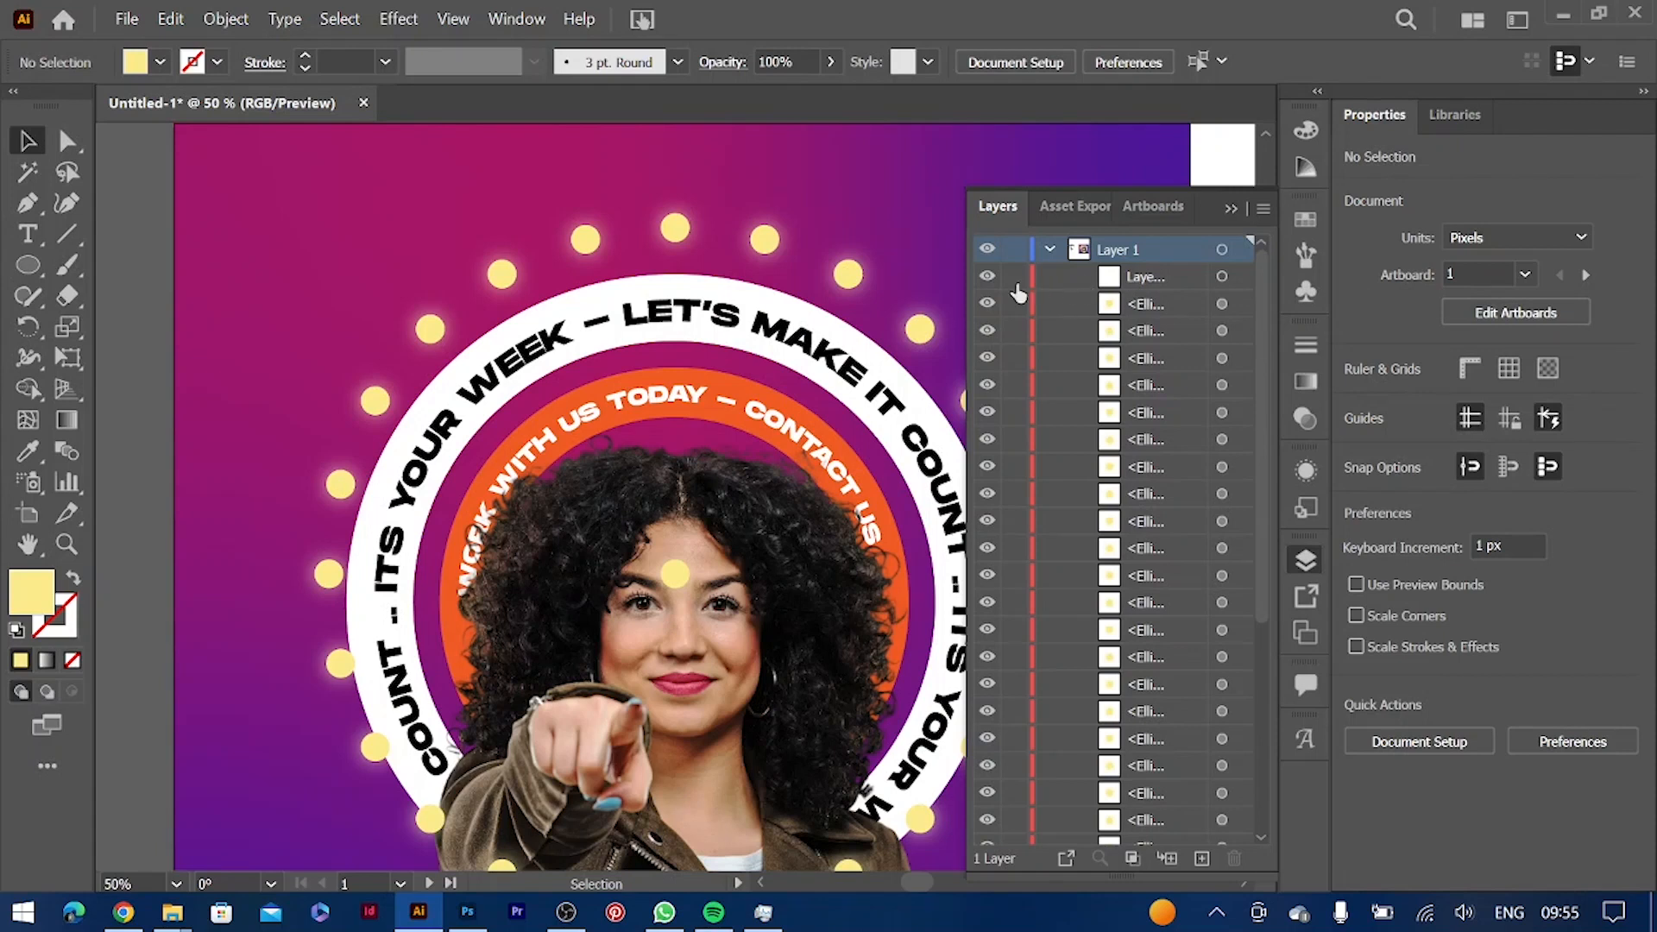
pyautogui.click(1222, 303)
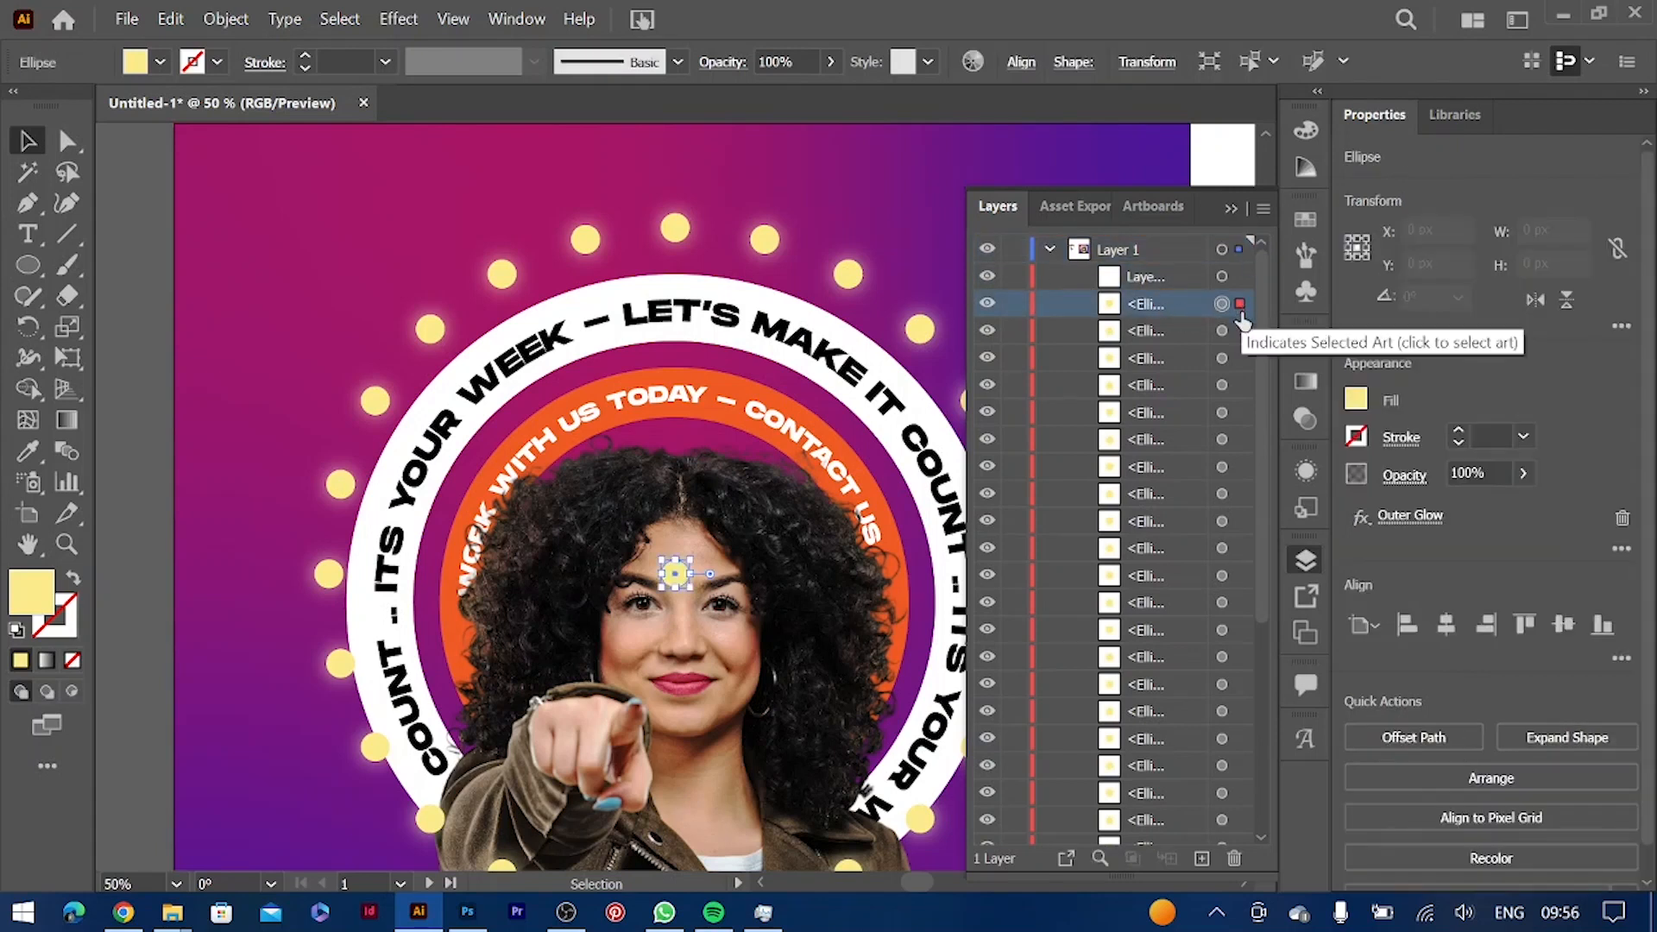
pyautogui.scroll(-5, 1262, 615)
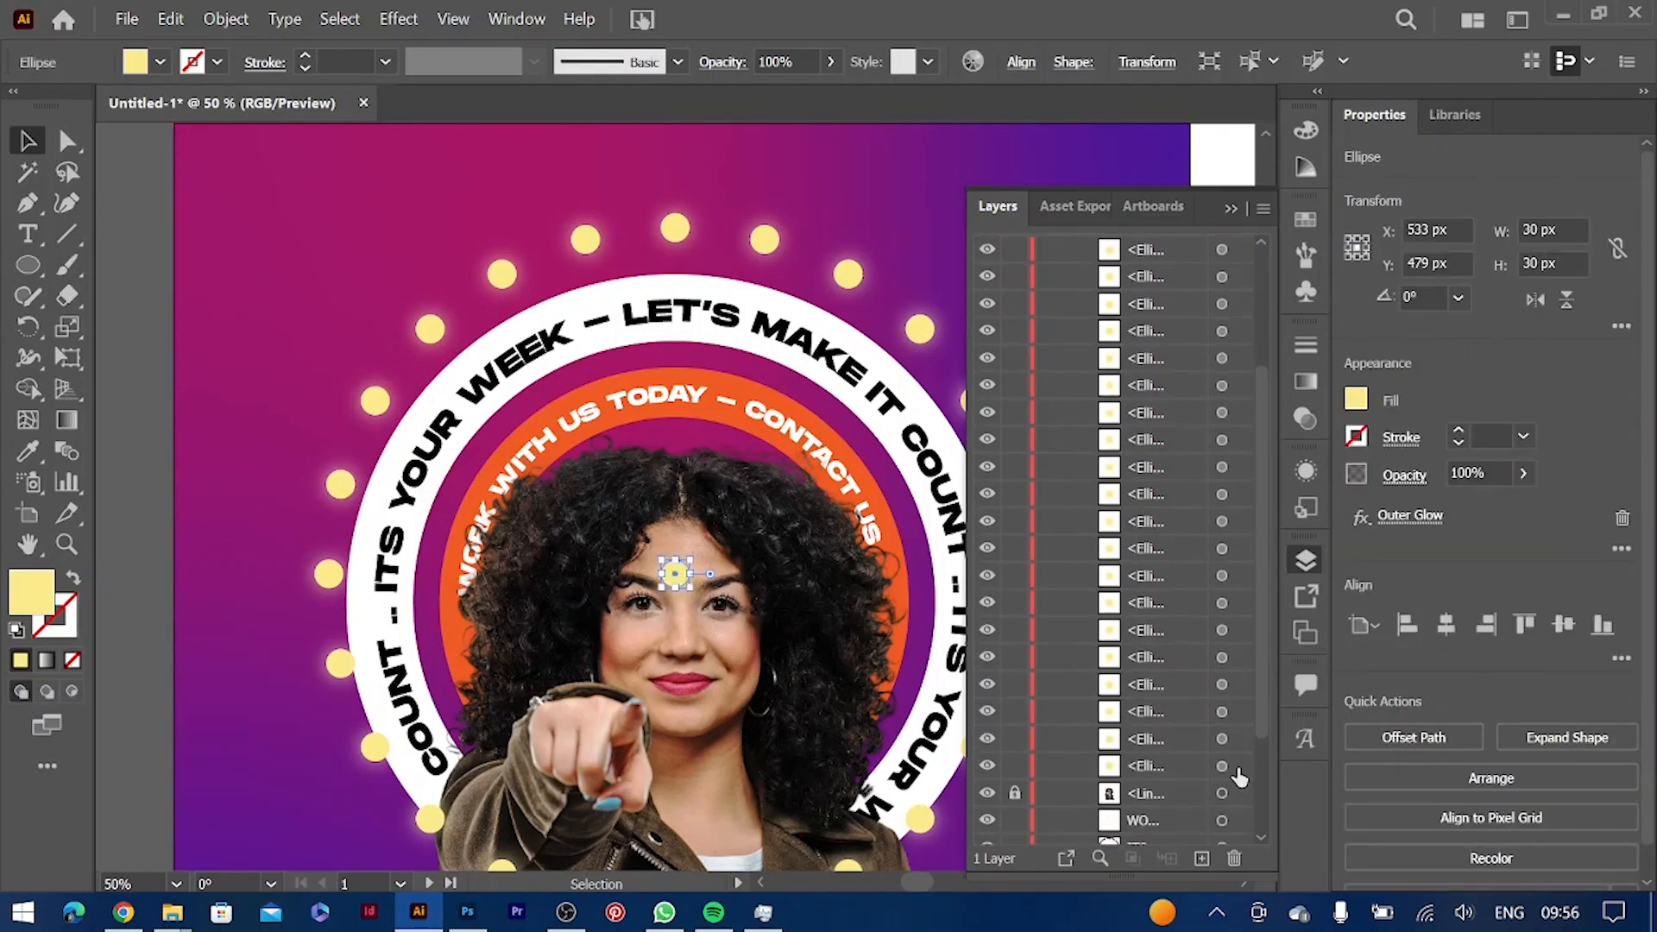
pyautogui.keyDown('shift'); pyautogui.click(1236, 768); pyautogui.keyUp('shift')
pyautogui.click(1240, 766)
pyautogui.click(1240, 740)
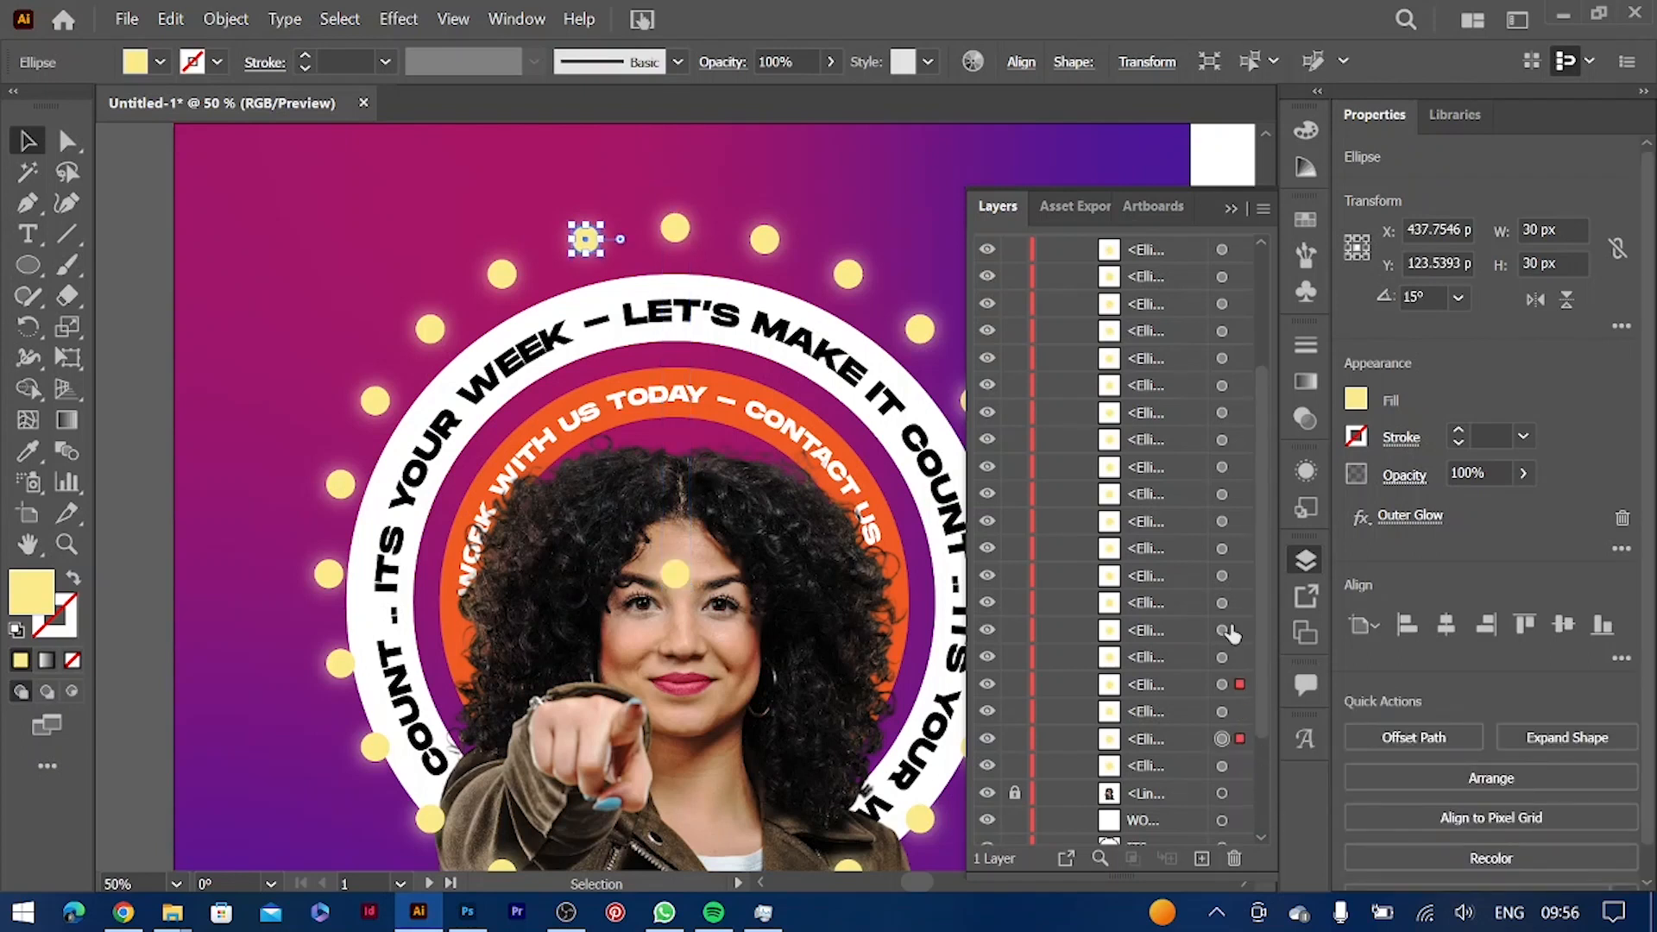
pyautogui.click(1240, 742)
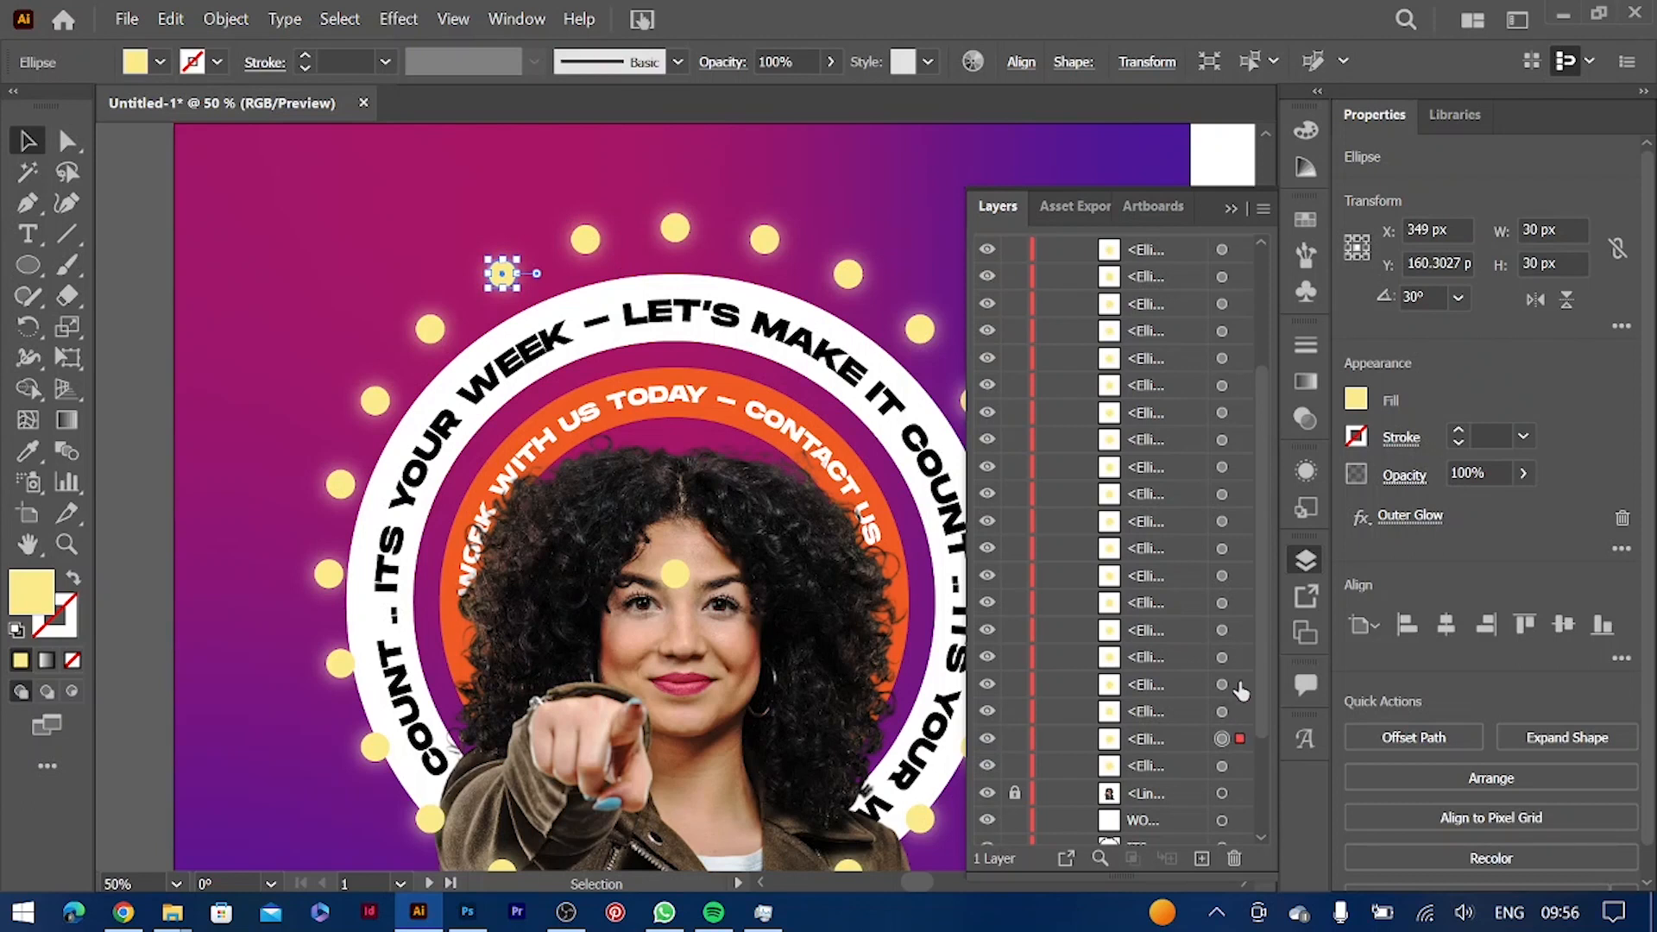
pyautogui.keyDown('shift'); pyautogui.click(1240, 711); pyautogui.keyUp('shift')
pyautogui.keyDown('shift'); pyautogui.click(1240, 684); pyautogui.keyUp('shift')
pyautogui.keyDown('shift'); pyautogui.click(1240, 657); pyautogui.keyUp('shift')
pyautogui.keyDown('shift'); pyautogui.click(1241, 630); pyautogui.keyUp('shift')
pyautogui.keyDown('shift'); pyautogui.click(1241, 602); pyautogui.keyUp('shift')
pyautogui.keyDown('shift'); pyautogui.click(1240, 575); pyautogui.keyUp('shift')
pyautogui.keyDown('shift'); pyautogui.click(1241, 549); pyautogui.keyUp('shift')
pyautogui.keyDown('shift'); pyautogui.click(1240, 521); pyautogui.keyUp('shift')
pyautogui.keyDown('shift'); pyautogui.click(1241, 494); pyautogui.keyUp('shift')
pyautogui.keyDown('shift'); pyautogui.click(1240, 467); pyautogui.keyUp('shift')
pyautogui.keyDown('shift'); pyautogui.click(1240, 439); pyautogui.keyUp('shift')
pyautogui.keyDown('shift'); pyautogui.click(1240, 413); pyautogui.keyUp('shift')
pyautogui.keyDown('shift'); pyautogui.click(1240, 385); pyautogui.keyUp('shift')
pyautogui.keyDown('shift'); pyautogui.click(1240, 358); pyautogui.keyUp('shift')
pyautogui.keyDown('shift'); pyautogui.click(1240, 331); pyautogui.keyUp('shift')
pyautogui.keyDown('shift'); pyautogui.click(1240, 303); pyautogui.keyUp('shift')
pyautogui.keyDown('shift'); pyautogui.click(1240, 276); pyautogui.keyUp('shift')
pyautogui.scroll(3, 1261, 256)
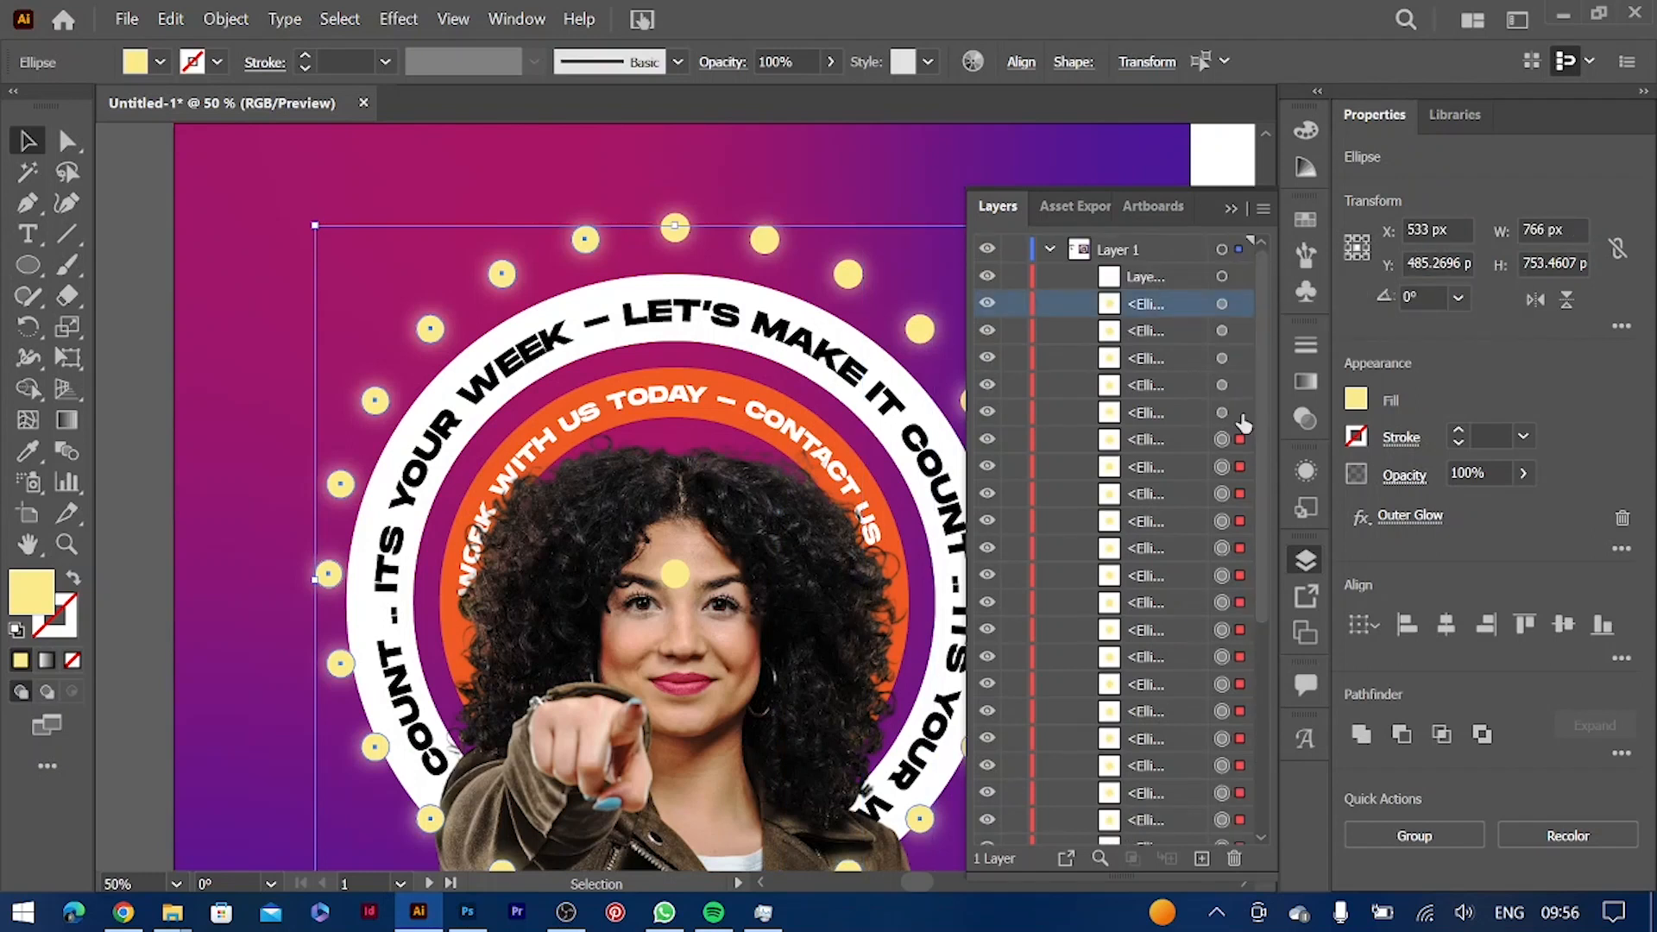
pyautogui.keyDown('shift'); pyautogui.click(1240, 307); pyautogui.keyUp('shift')
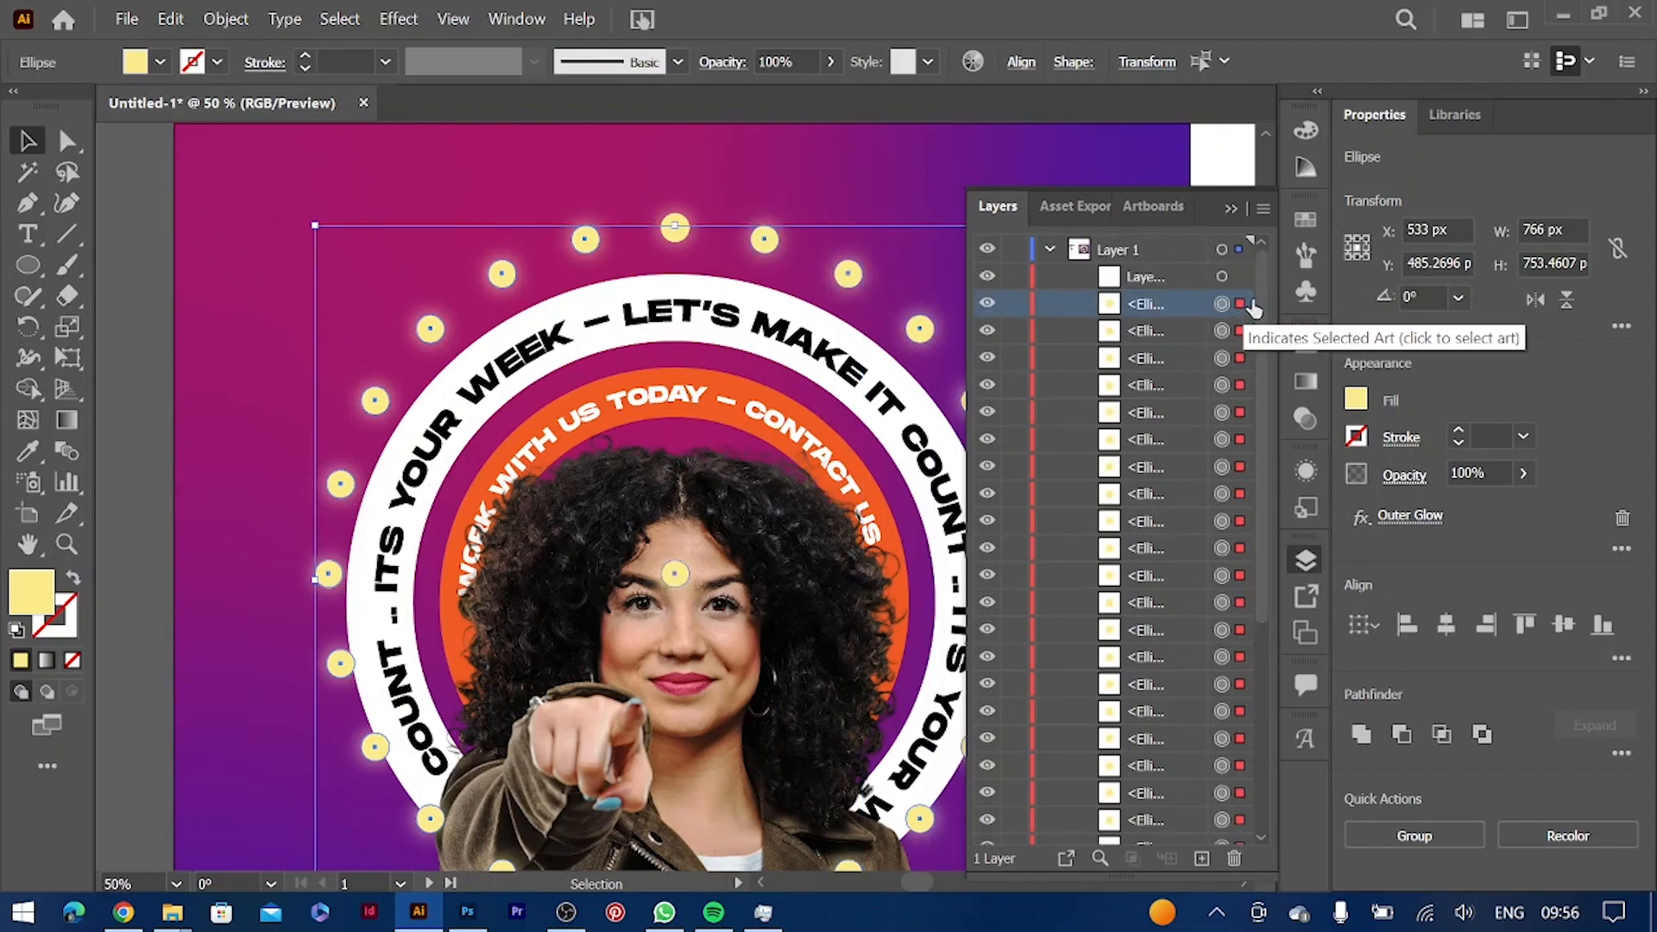
pyautogui.press('Escape')
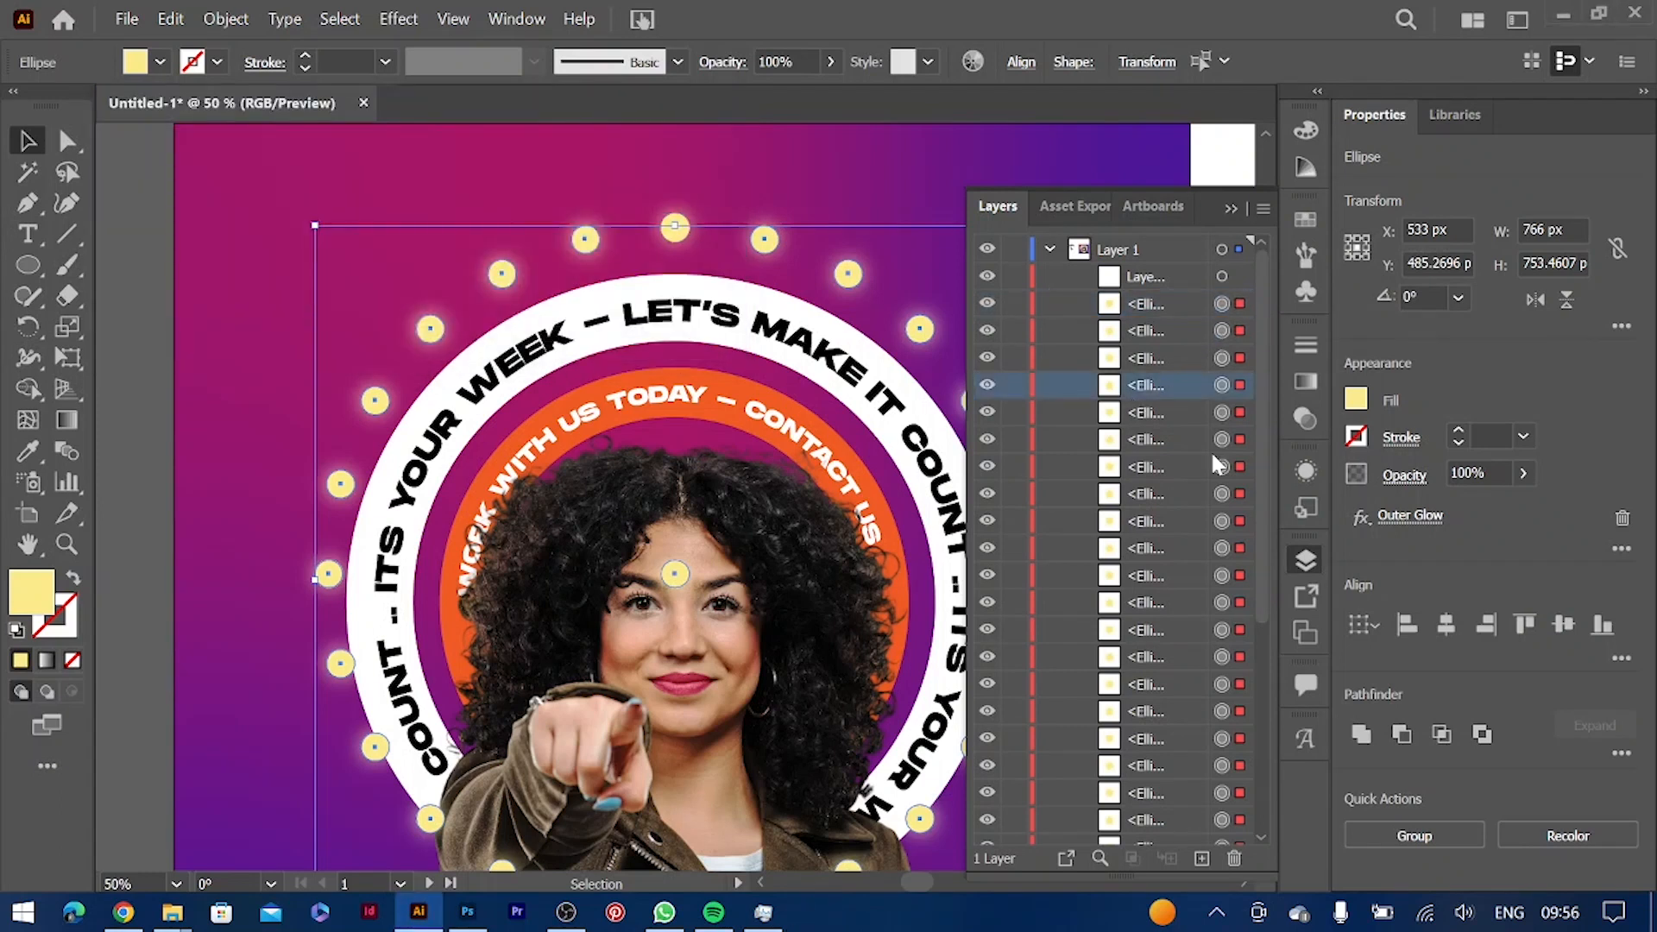
pyautogui.hotkey('ctrl', 'g')
pyautogui.click(1231, 209)
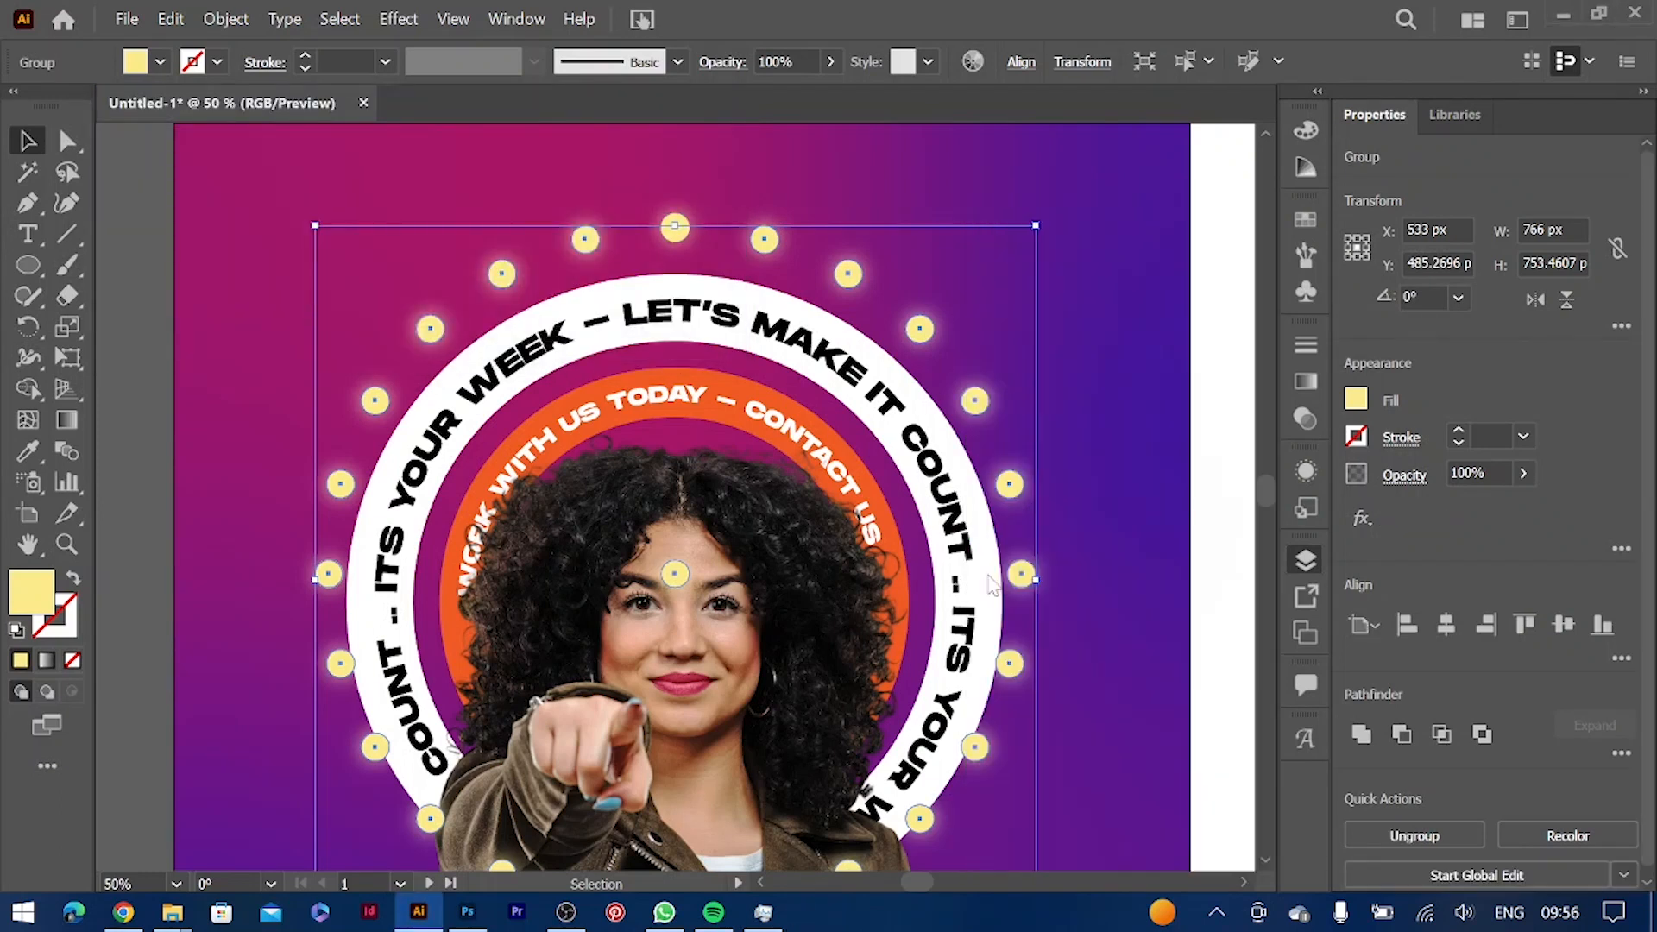
# Enlarge the group of glowing circles to about 806 px wide and nudge it vertically to centre it on the rings
pyautogui.hotkey('ctrl', '-')
pyautogui.moveTo(675, 733); pyautogui.dragTo(680, 777)
pyautogui.moveTo(938, 519); pyautogui.dragTo(928, 520)
pyautogui.press('Up')
pyautogui.press('Up')
pyautogui.press('Up')
pyautogui.press('Up')
pyautogui.press('Up')
pyautogui.press('Up')
pyautogui.press('Up')
pyautogui.press('Up')
pyautogui.press('Up')
pyautogui.press('Up')
pyautogui.press('Up')
pyautogui.press('Down')
pyautogui.press('Down')
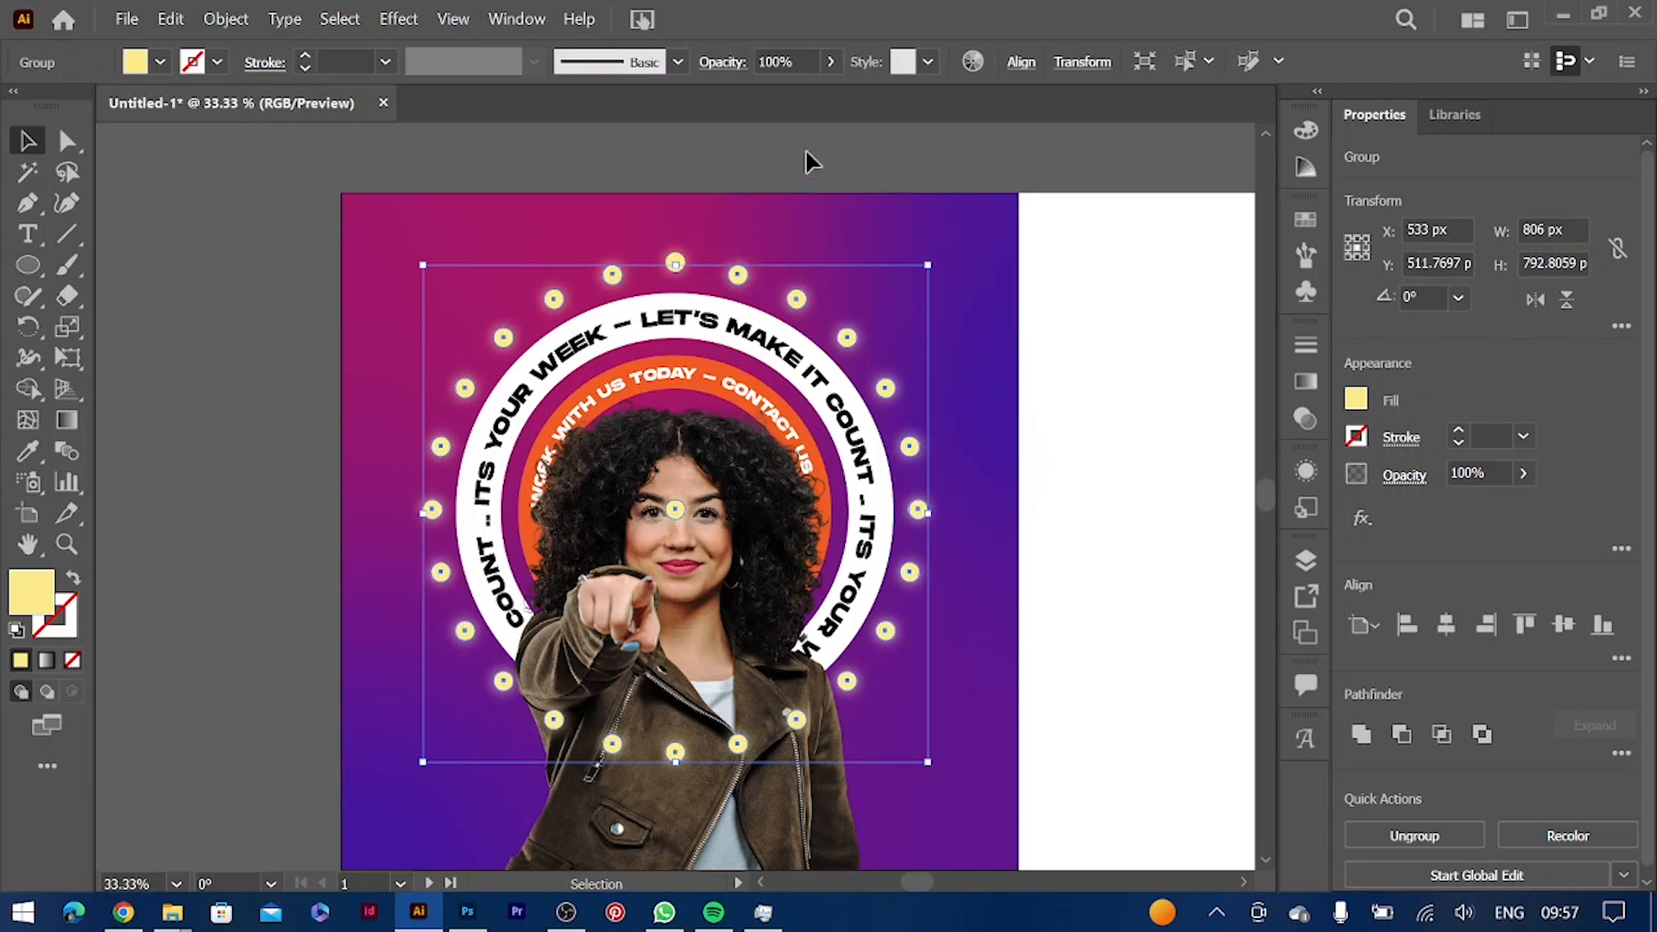
# Deselect and reselect the group of glowing circles, and place it behind the woman's image
pyautogui.click(676, 256)
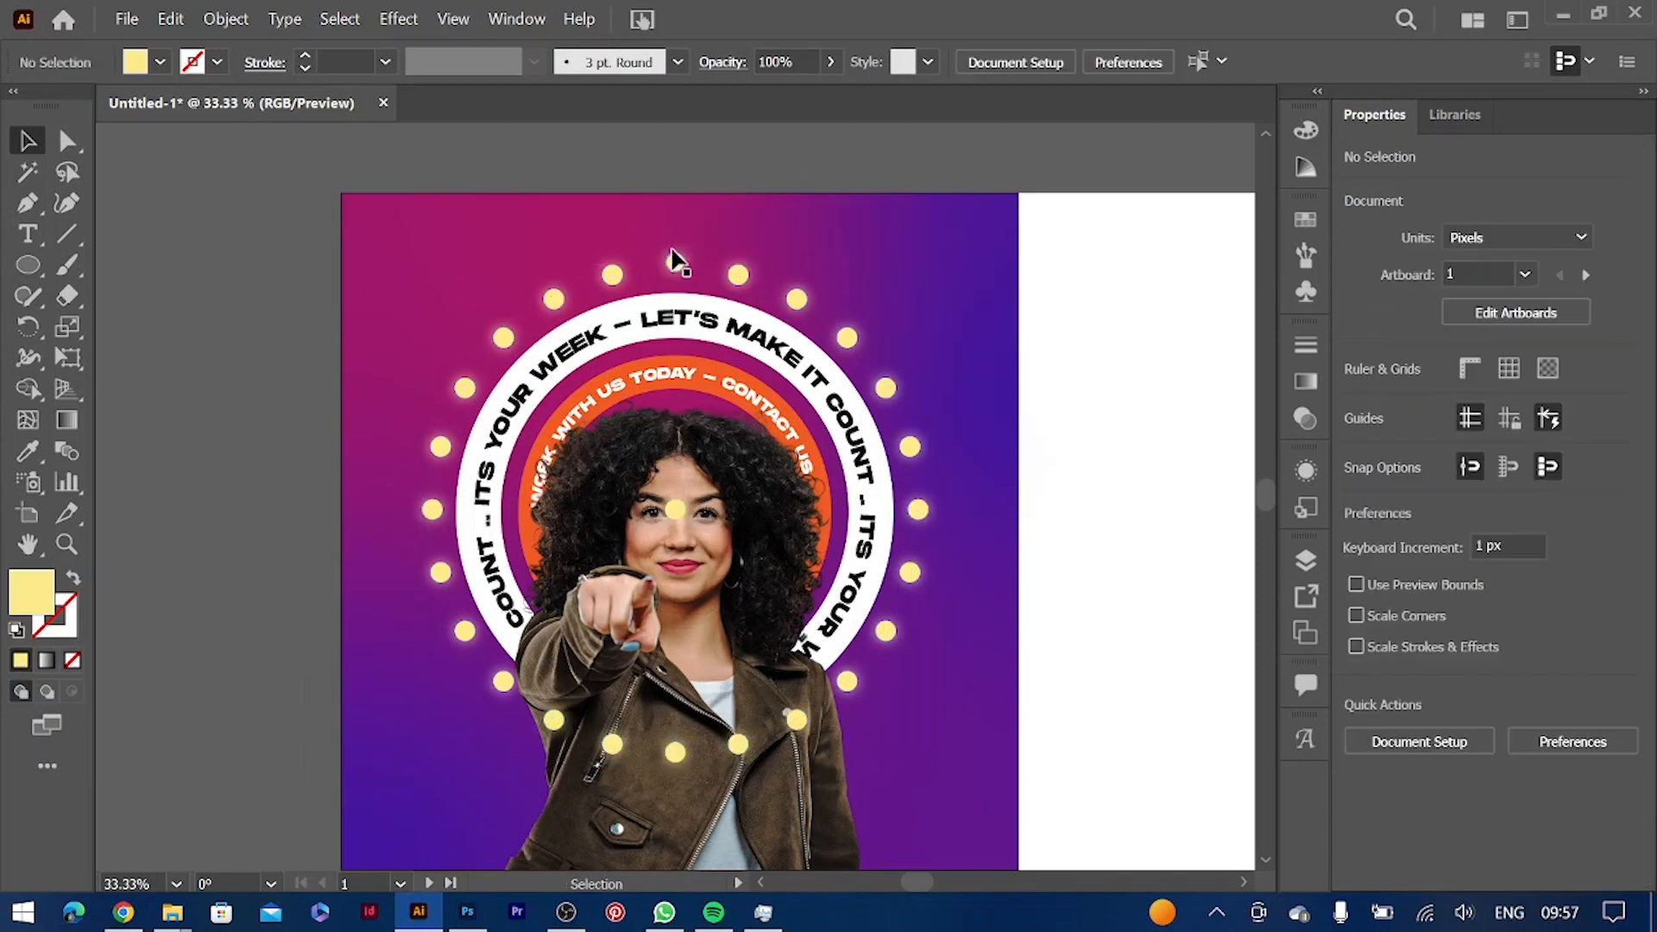
pyautogui.click(738, 277)
pyautogui.press('a')
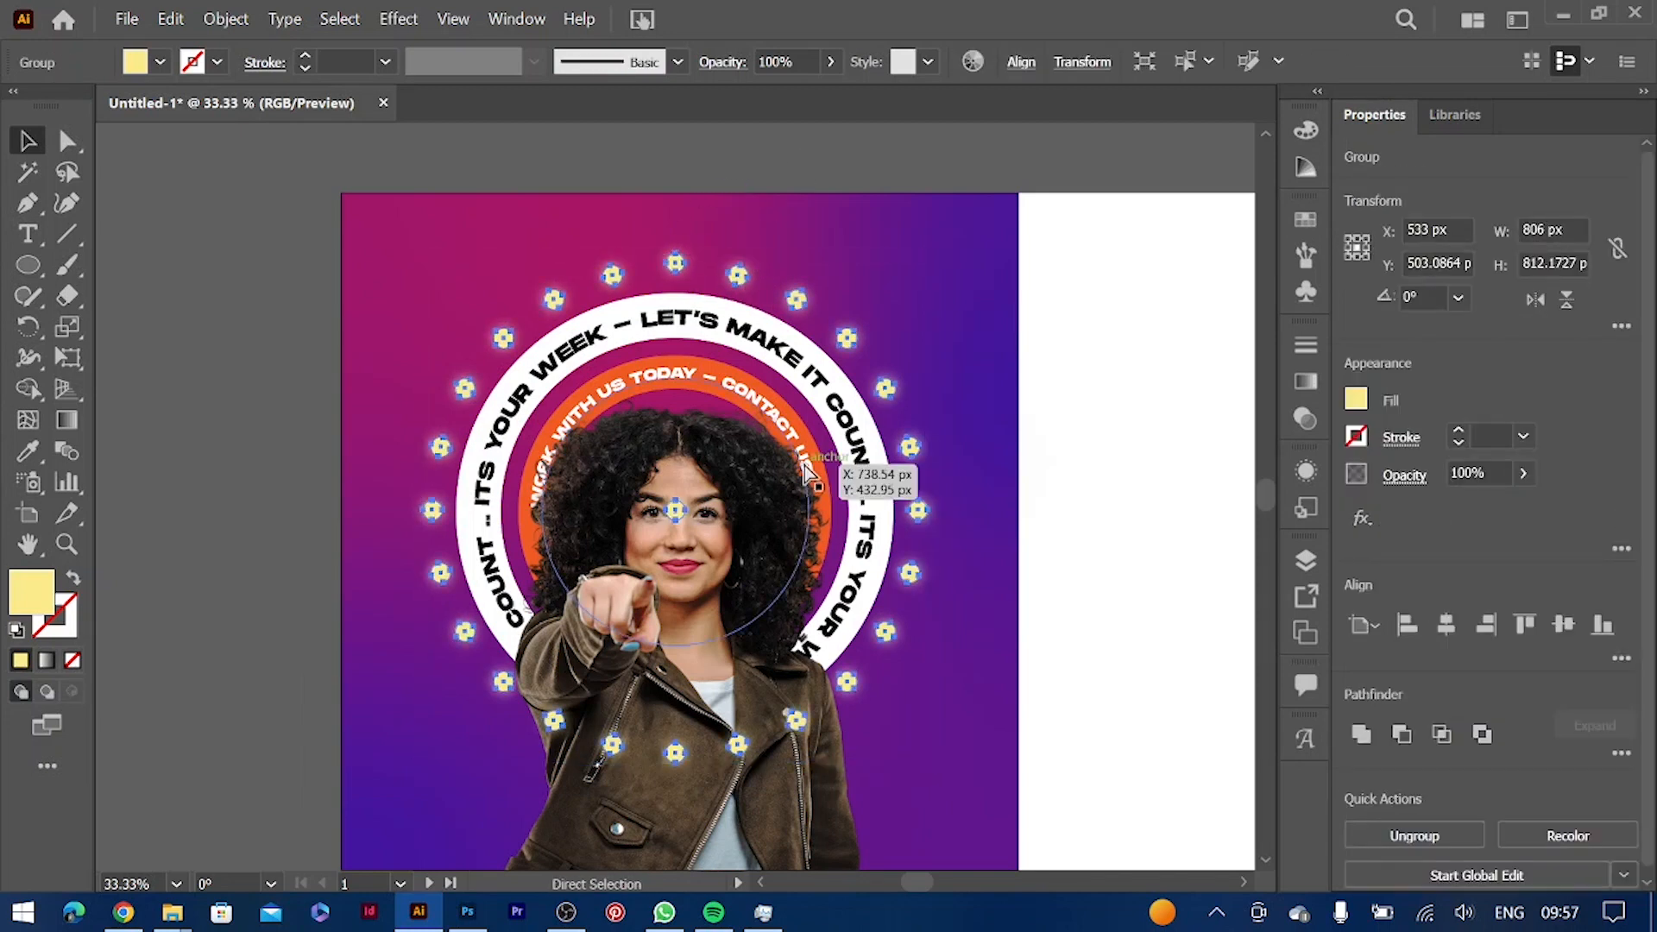
pyautogui.hotkey('ctrl', '=')
pyautogui.press('v')
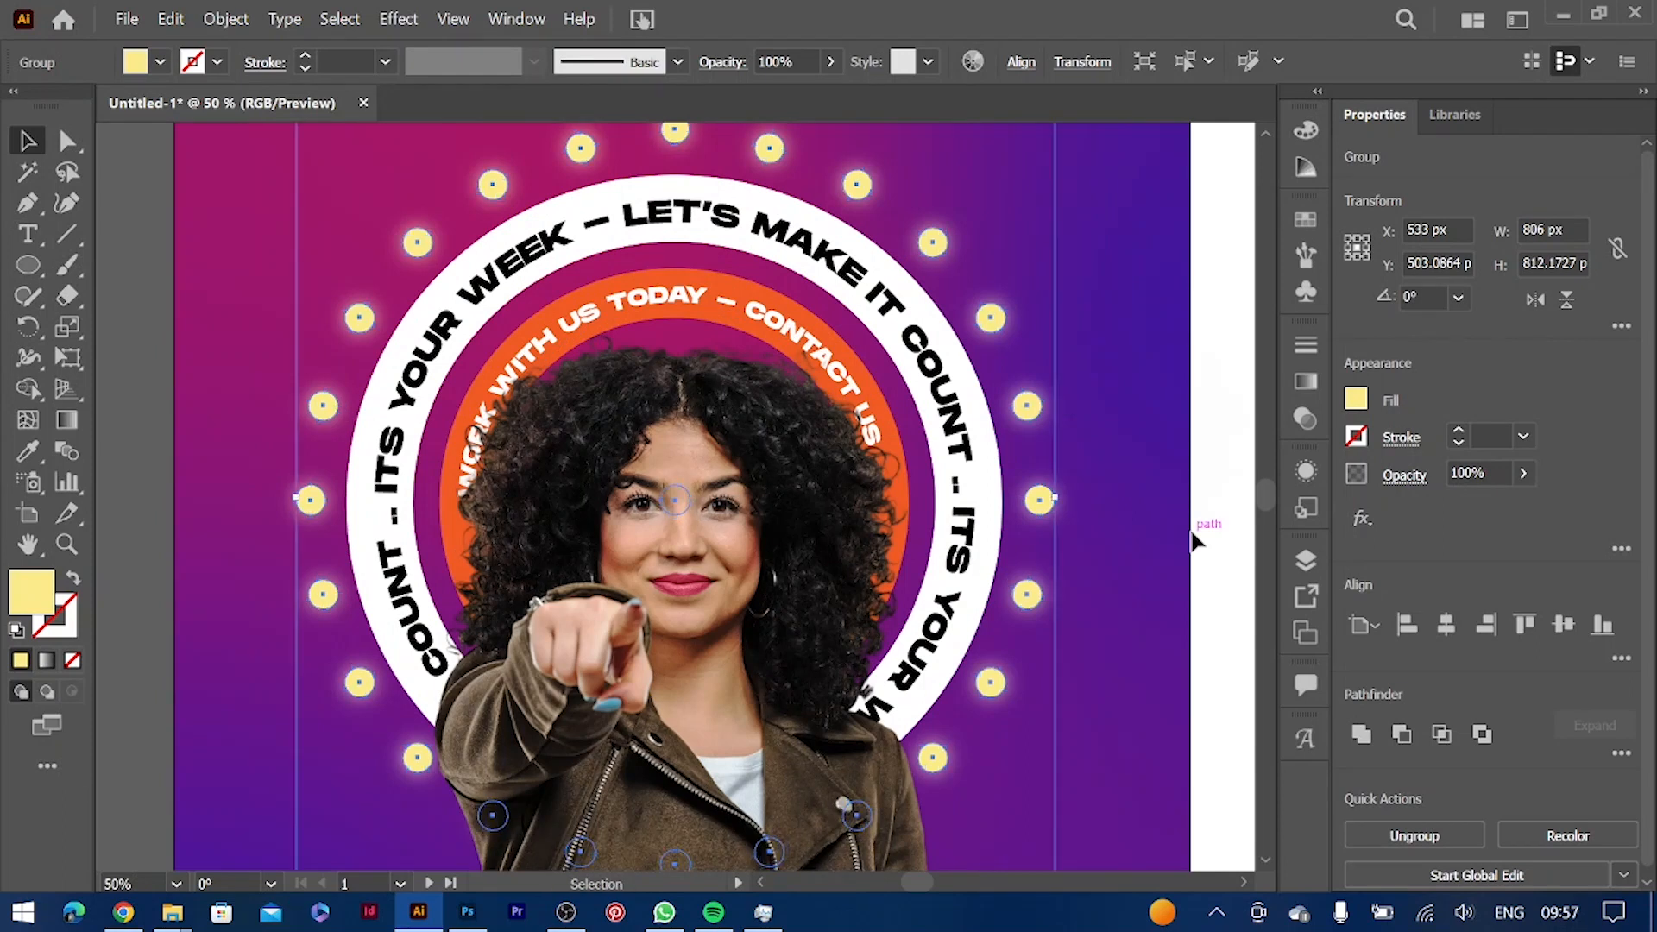
# Apply a Gaussian Blur effect to the group of glowing circles, adjusting its radius to a soft glow
pyautogui.click(1362, 518)
pyautogui.moveTo(1424, 684)
pyautogui.click(1257, 688)
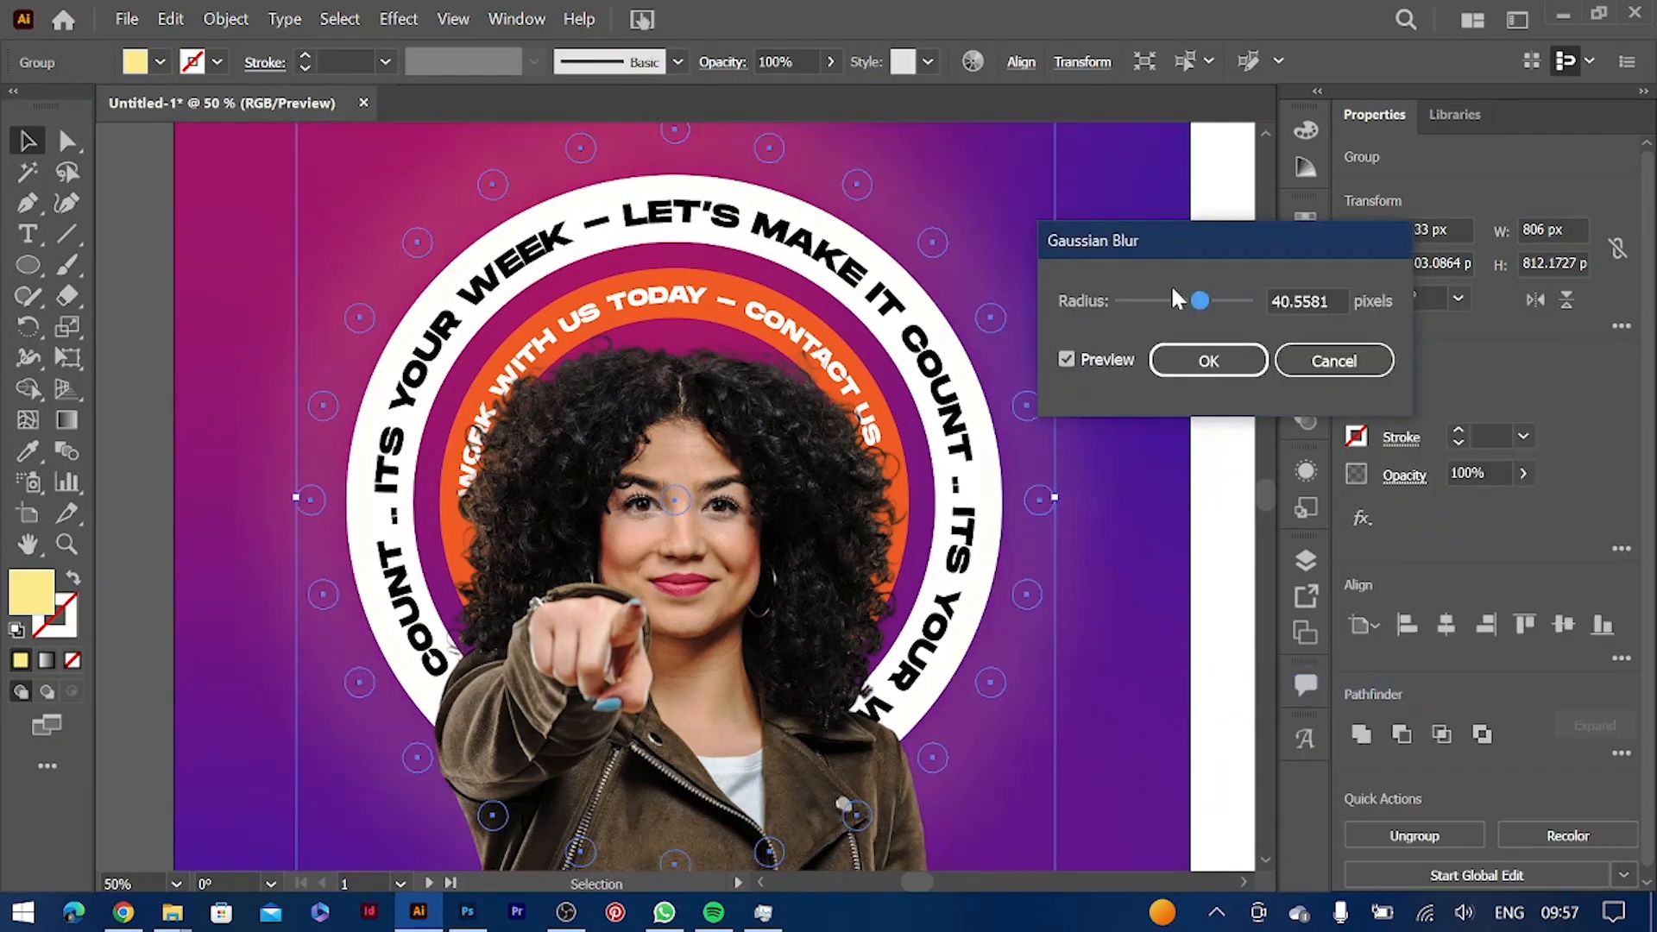
pyautogui.moveTo(1164, 302); pyautogui.dragTo(1179, 298)
pyautogui.click(1206, 358)
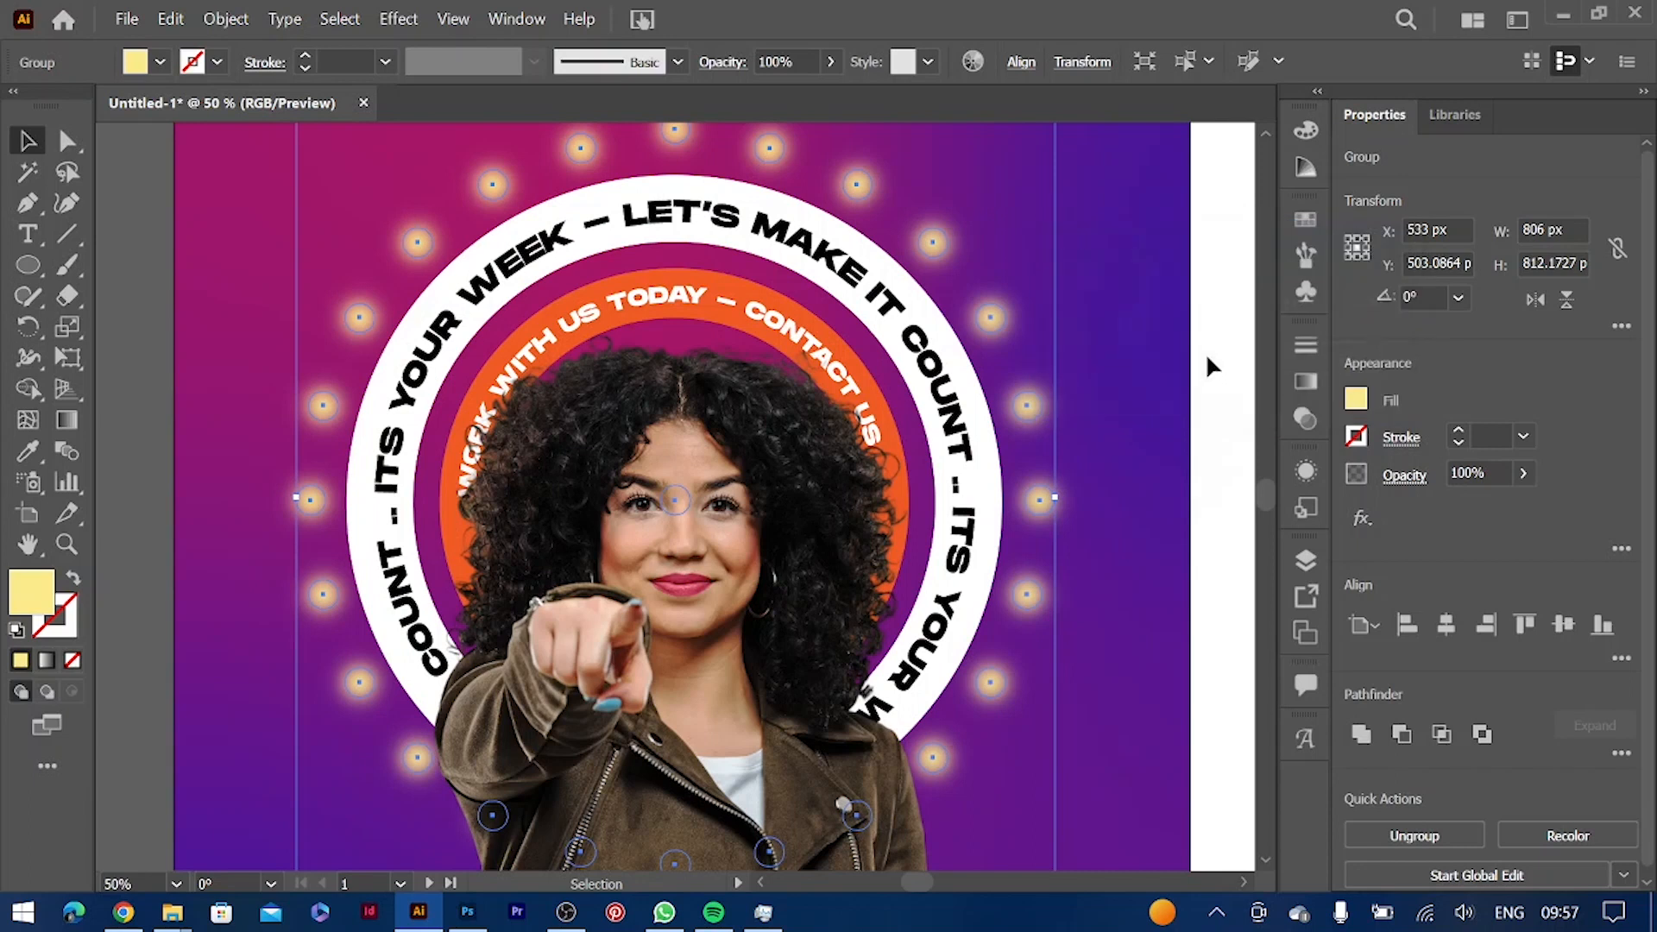
# Draw a curved freehand path about 292 px wide and 271 px high with the Pencil tool in the empty space beside the artboard
pyautogui.hotkey('ctrl', '-')
pyautogui.hotkey('ctrl', '-')
pyautogui.hscroll(-6, 645, 490)
pyautogui.moveTo(526, 635); pyautogui.dragTo(371, 333)
pyautogui.hscroll(-4, 432, 431)
pyautogui.moveTo(598, 493); pyautogui.dragTo(289, 489)
pyautogui.click(651, 562)
pyautogui.hscroll(7, 650, 562)
pyautogui.hscroll(-4, 650, 561)
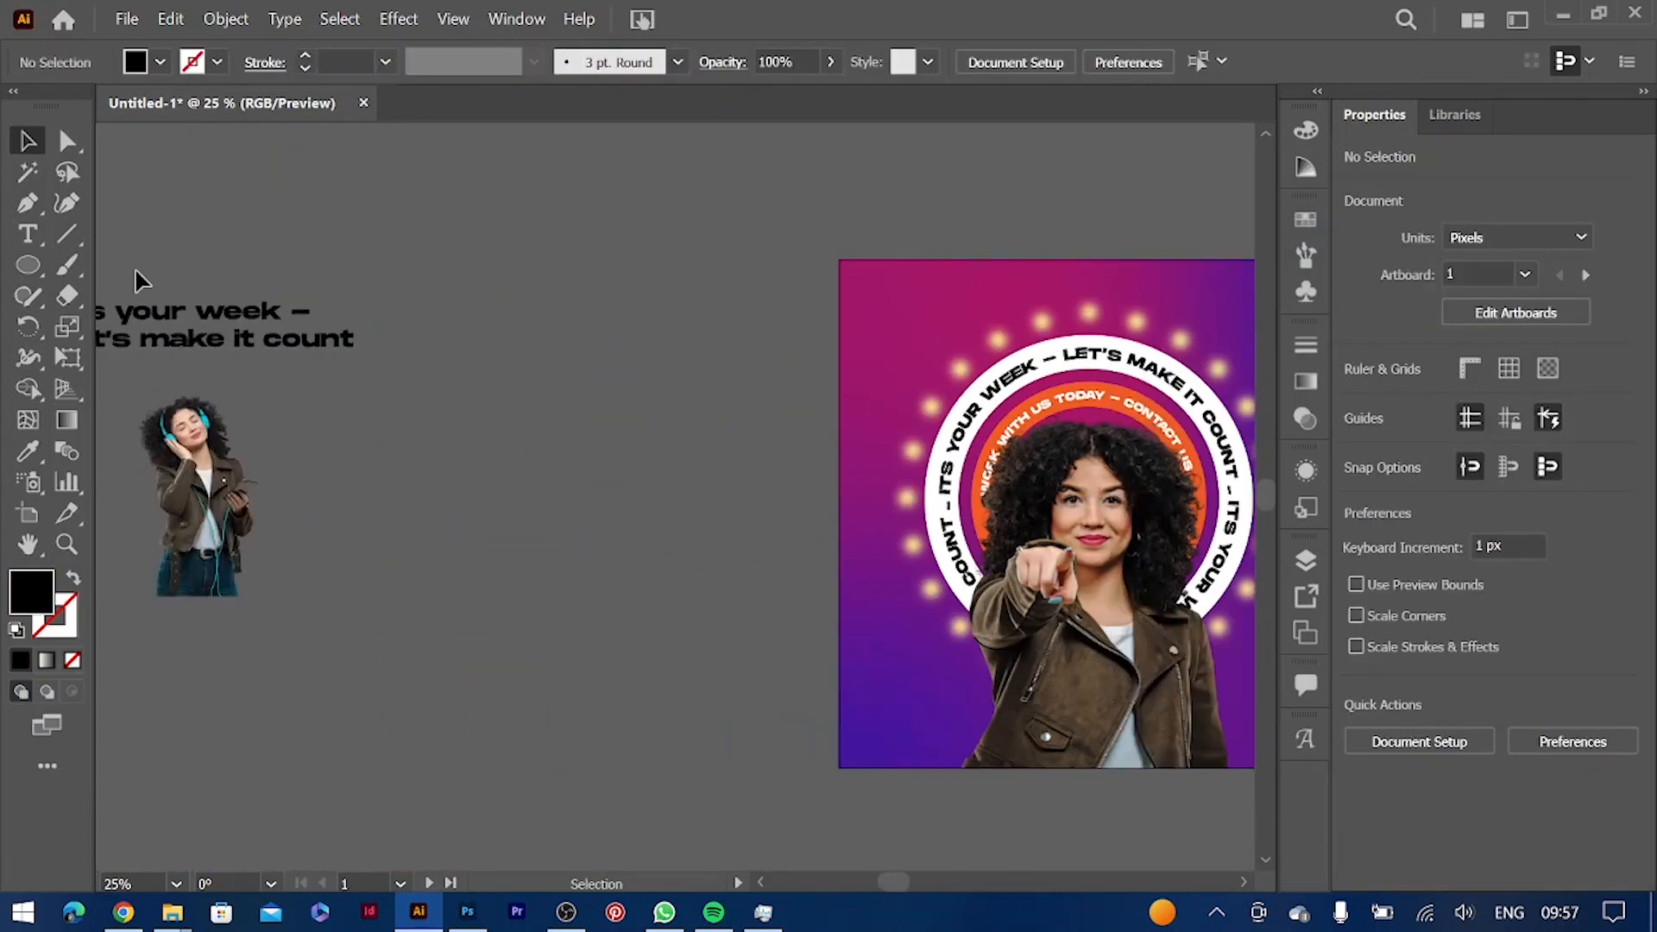
pyautogui.moveTo(30, 297)
pyautogui.mouseDown()
pyautogui.moveTo(81, 292)
pyautogui.moveTo(103, 325)
pyautogui.mouseUp()
pyautogui.moveTo(415, 412); pyautogui.dragTo(552, 284)
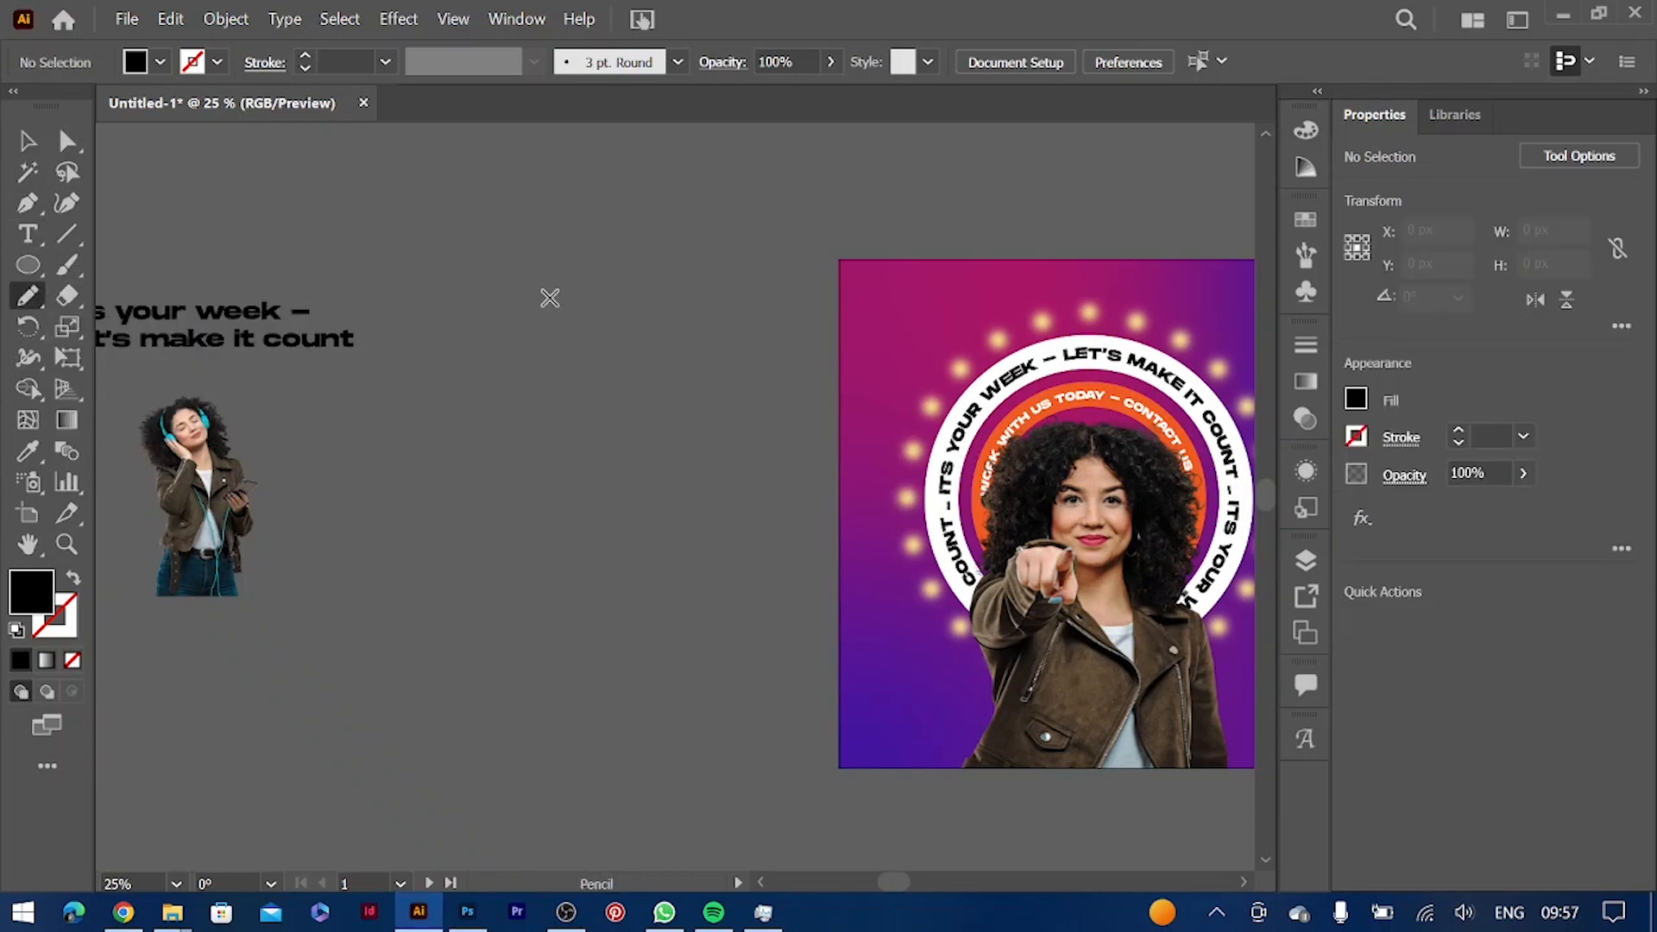
# Give the curved path a 37 pt stroke in pale yellow
pyautogui.click(1455, 430)
pyautogui.click(1453, 429)
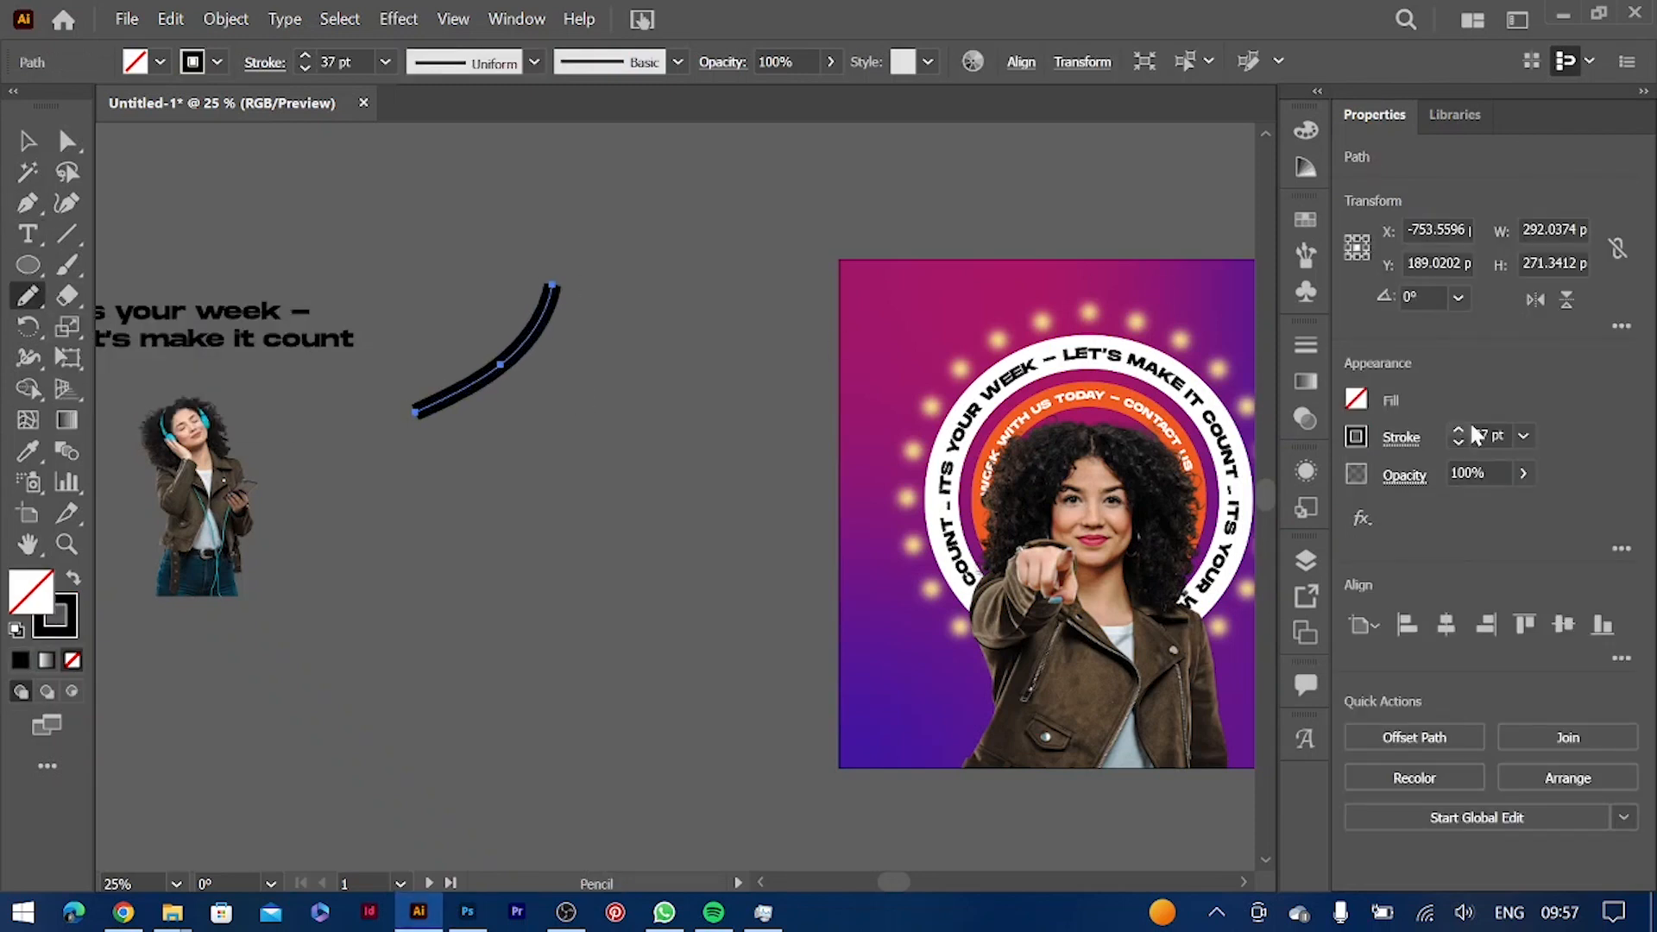
pyautogui.click(1355, 436)
pyautogui.click(1166, 532)
pyautogui.click(1235, 487)
pyautogui.moveTo(1280, 575); pyautogui.dragTo(1200, 590)
pyautogui.click(1017, 4)
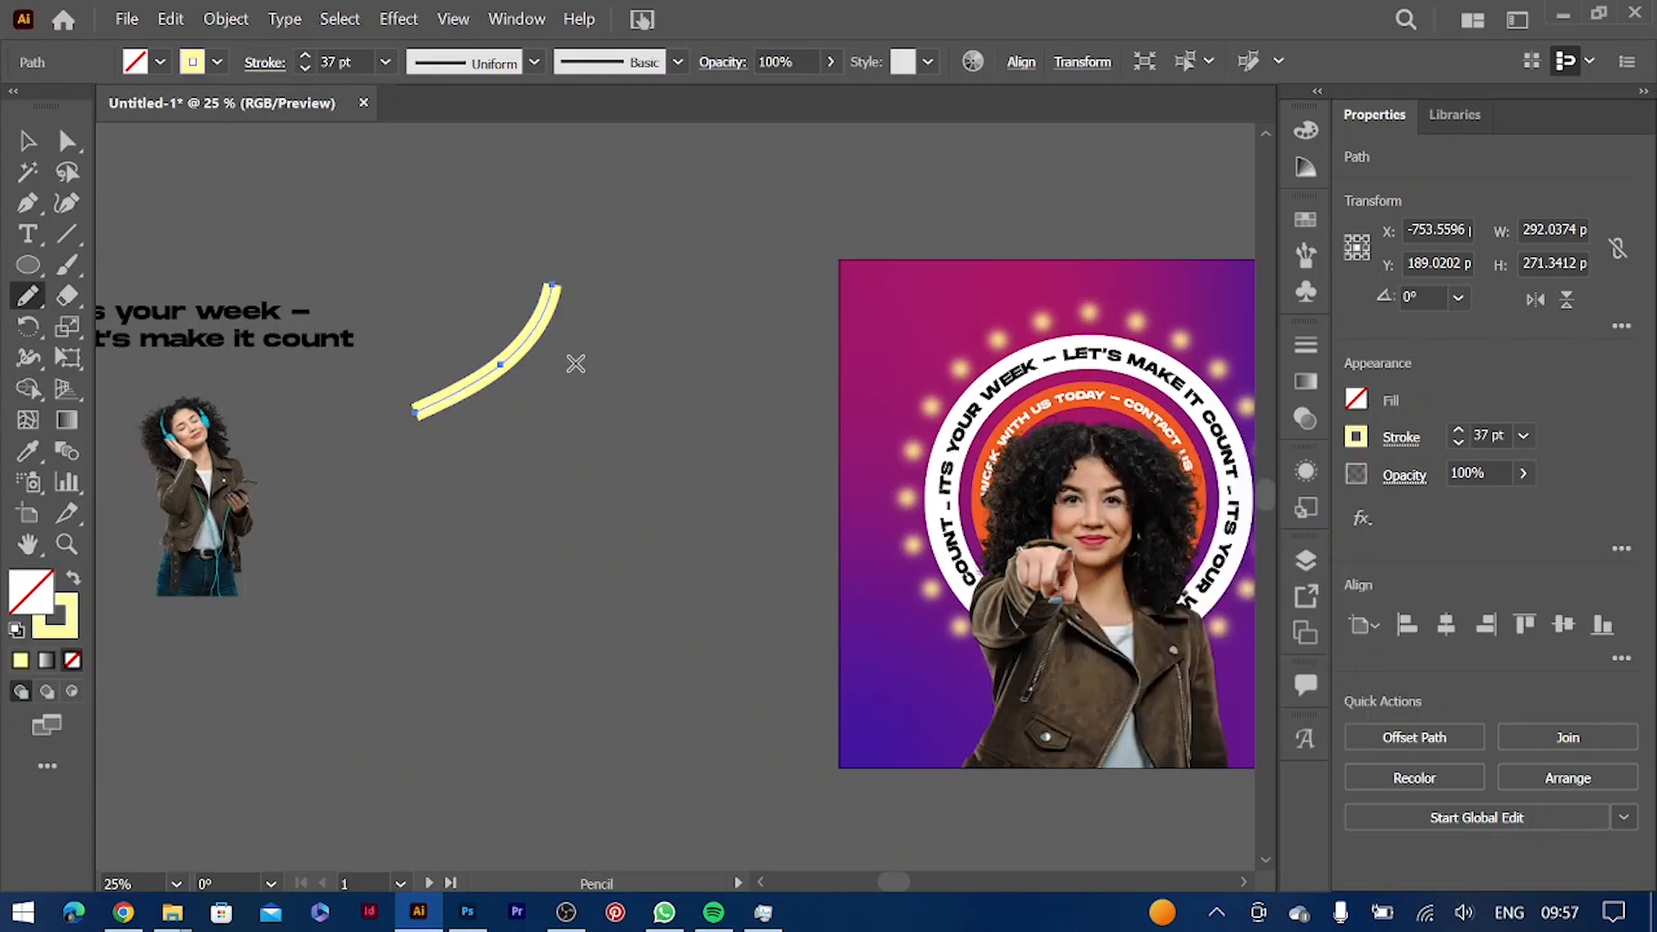
# Draw three more curved pencil strokes next to the first, undoing and redrawing the inner one on the far side
pyautogui.moveTo(586, 300); pyautogui.dragTo(634, 453)
pyautogui.moveTo(449, 447)
pyautogui.mouseDown()
pyautogui.moveTo(540, 387)
pyautogui.moveTo(596, 505)
pyautogui.mouseUp()
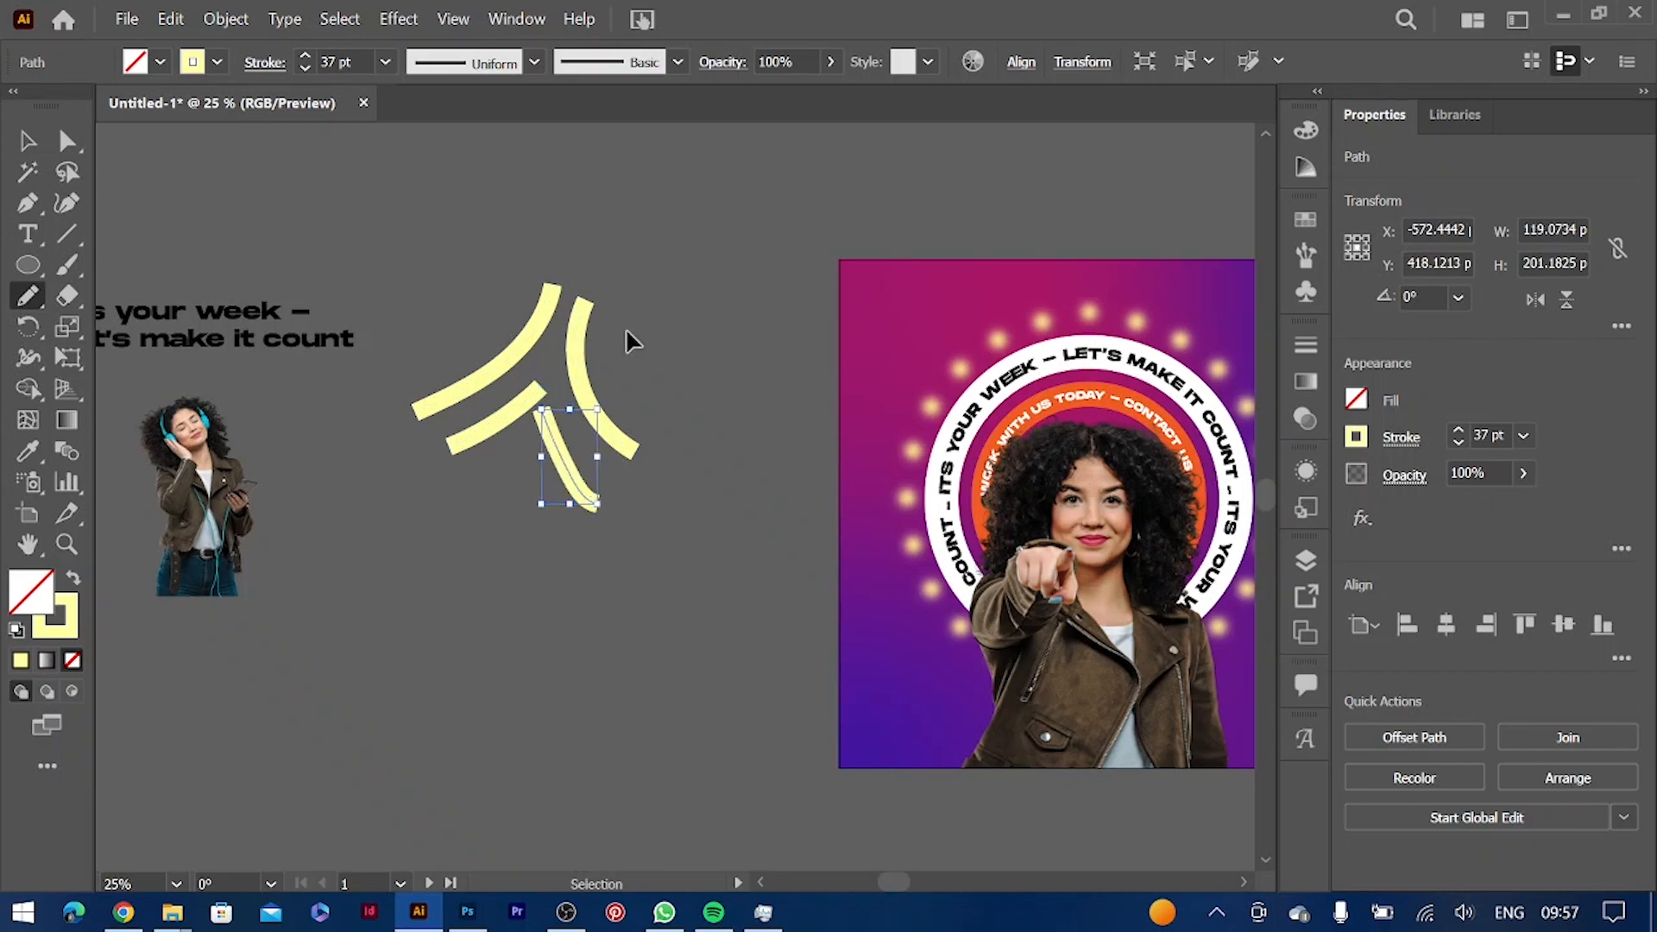
pyautogui.hotkey('ctrl', 'z')
pyautogui.hotkey('ctrl', 'z')
pyautogui.moveTo(611, 471)
pyautogui.mouseDown()
pyautogui.moveTo(568, 454)
pyautogui.moveTo(623, 492)
pyautogui.mouseUp()
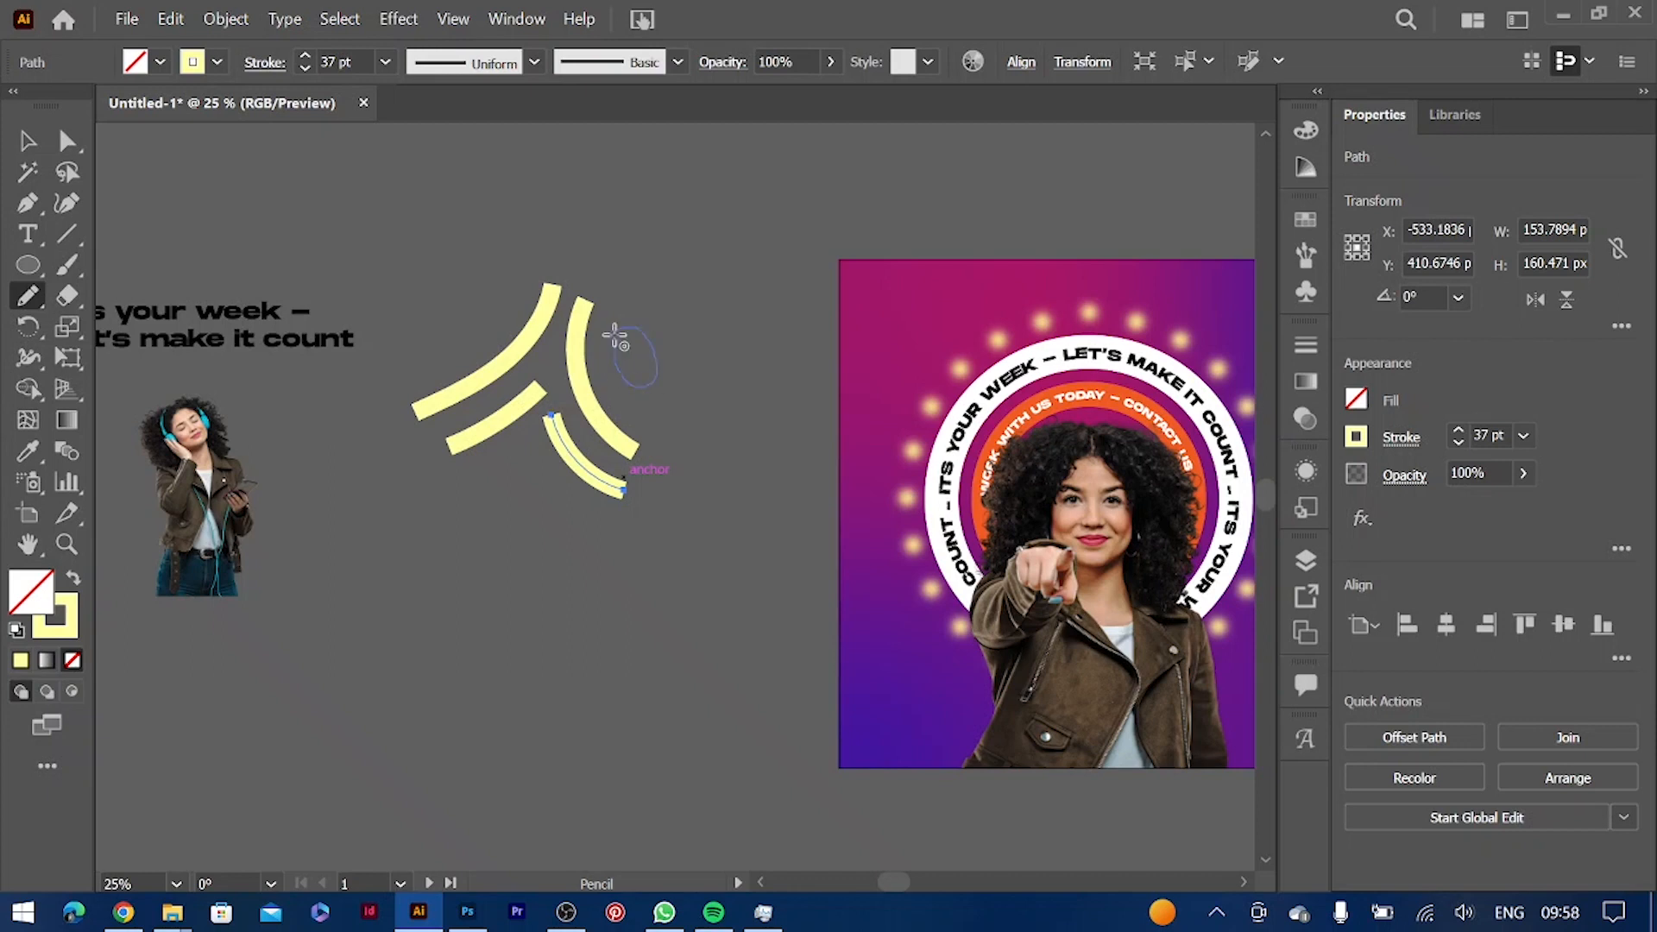
# Draw two closed loops, a short arc above and an arch below the strokes, and rotate the inner curve to meet its neighbour
pyautogui.moveTo(614, 336); pyautogui.dragTo(613, 338)
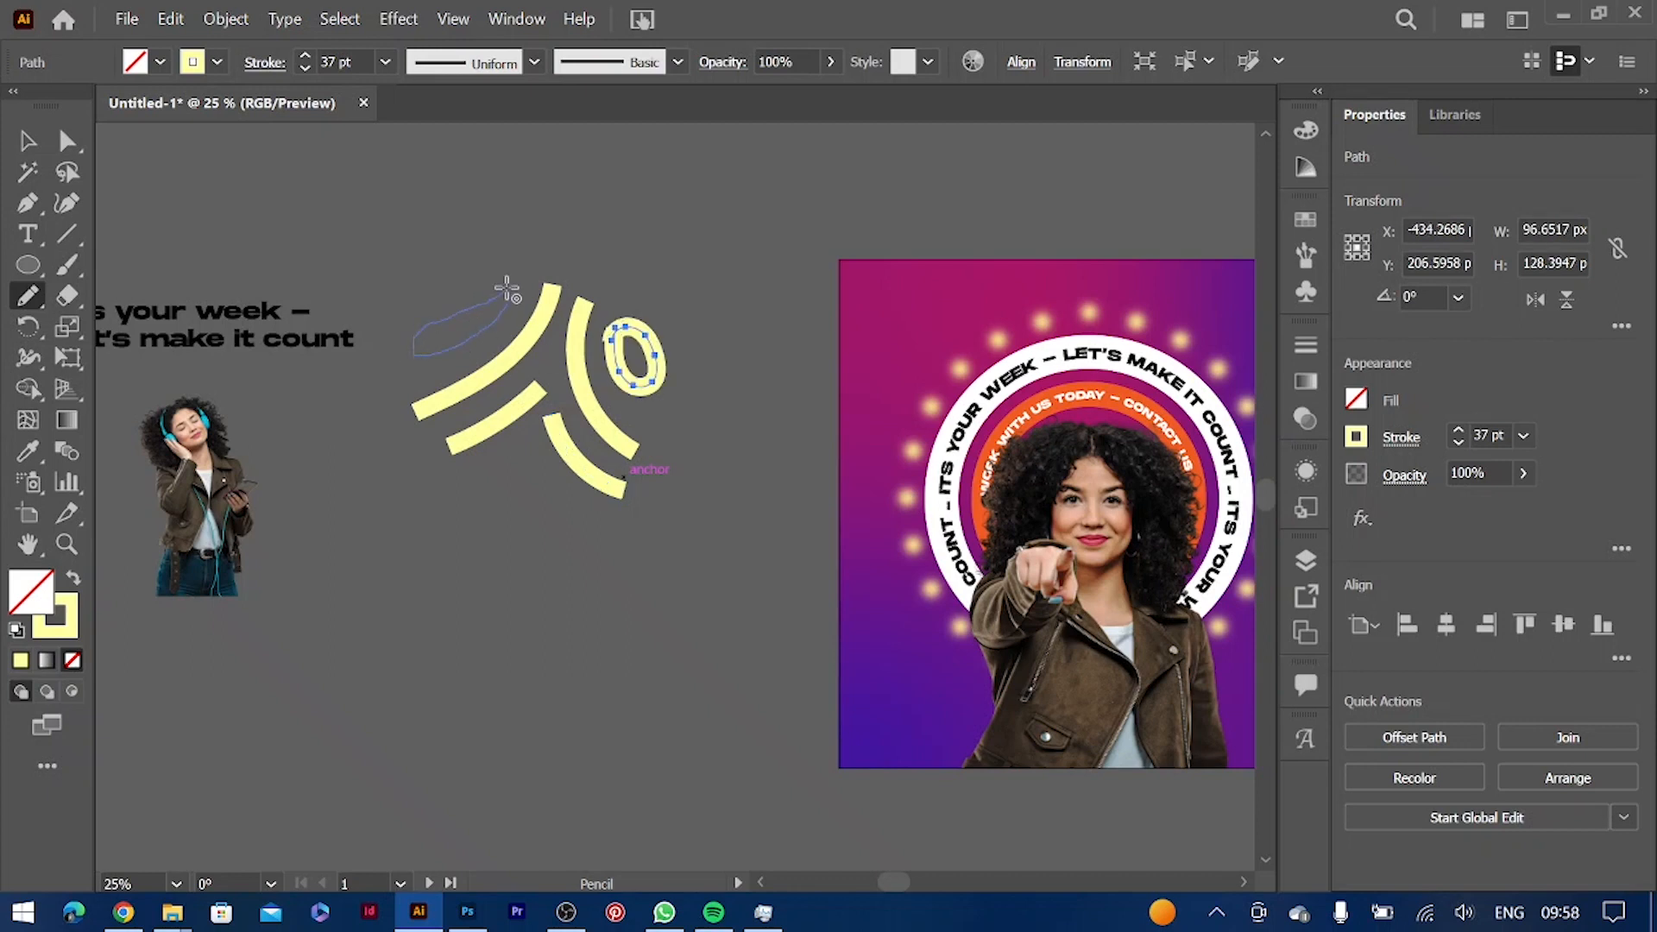
pyautogui.moveTo(508, 290); pyautogui.dragTo(509, 291)
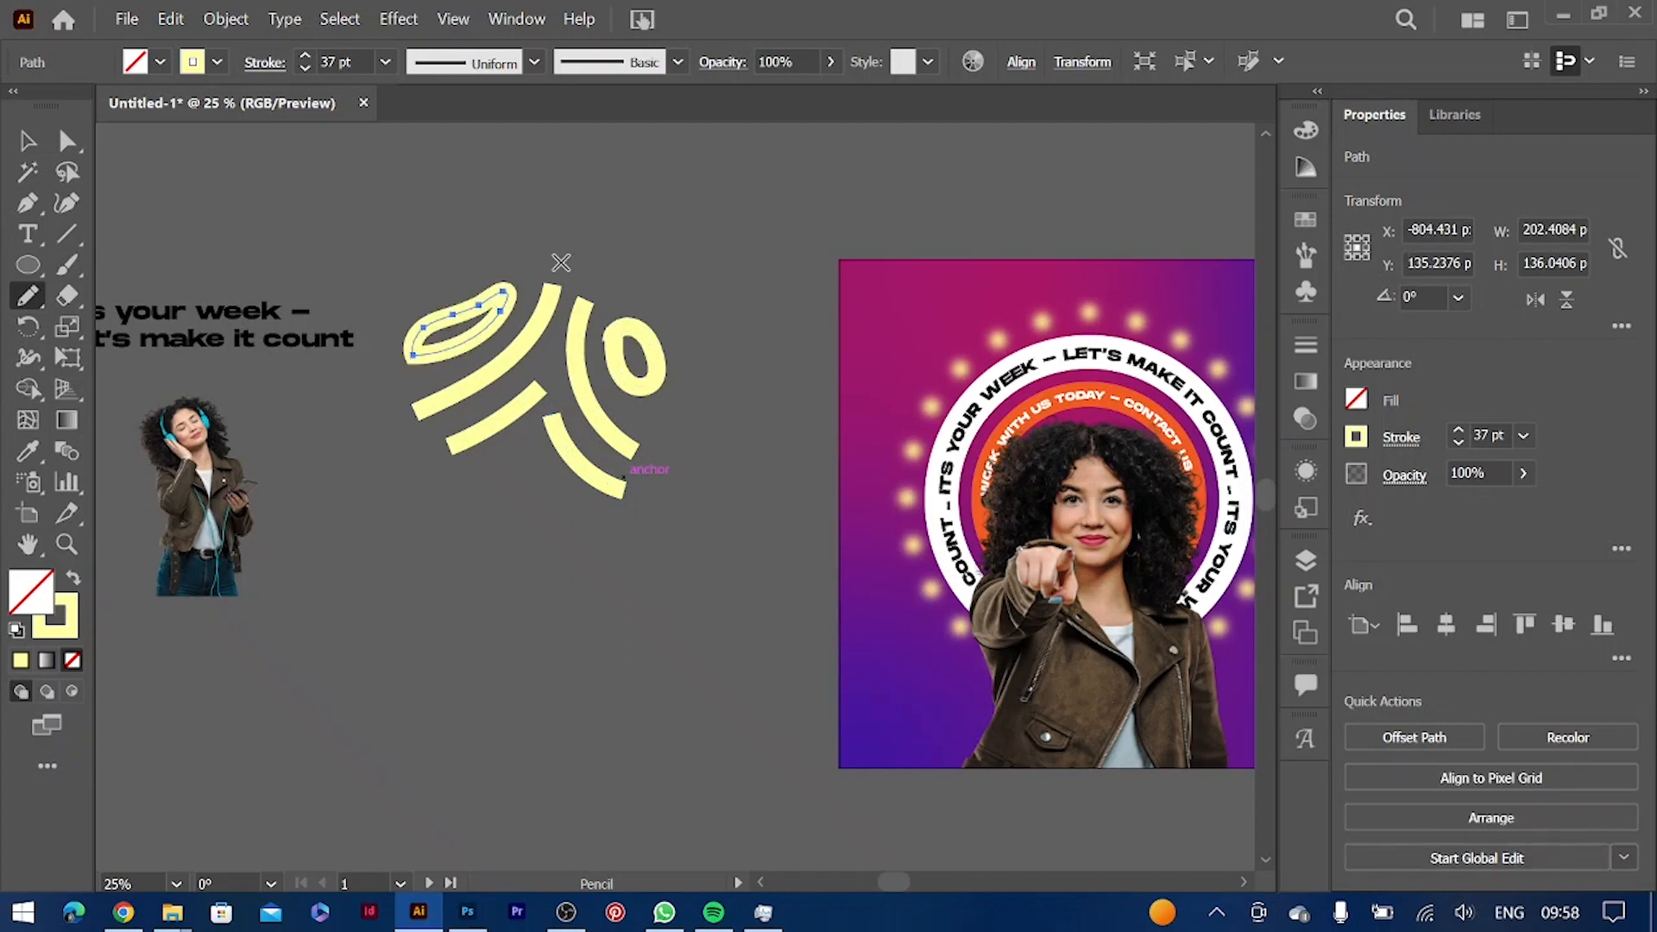
pyautogui.moveTo(580, 276); pyautogui.dragTo(636, 283)
pyautogui.moveTo(563, 522); pyautogui.dragTo(576, 546)
pyautogui.hotkey('ctrl', 'z')
pyautogui.moveTo(475, 480)
pyautogui.mouseDown()
pyautogui.moveTo(558, 507)
pyautogui.moveTo(570, 438)
pyautogui.moveTo(517, 388)
pyautogui.moveTo(518, 407)
pyautogui.moveTo(592, 459)
pyautogui.moveTo(649, 396)
pyautogui.mouseUp()
pyautogui.hotkey('ctrl', 'z')
pyautogui.press('v')
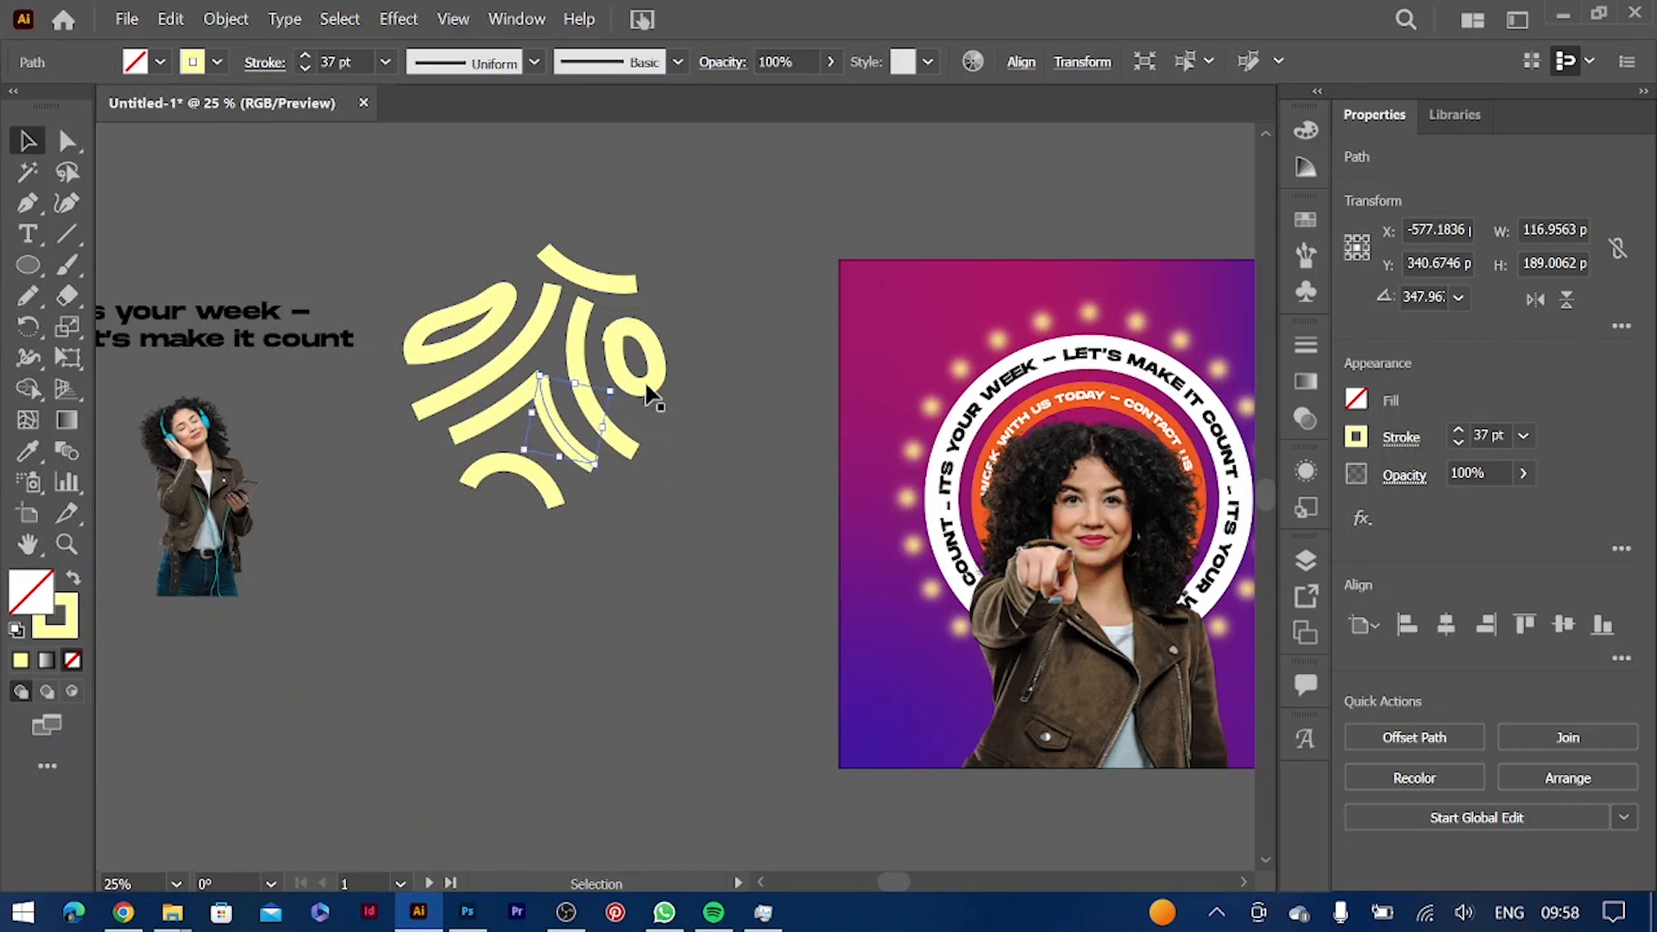
# Move the arch up closer to the other strokes and group all the yellow strokes
pyautogui.hotkey('ctrl', 'a')
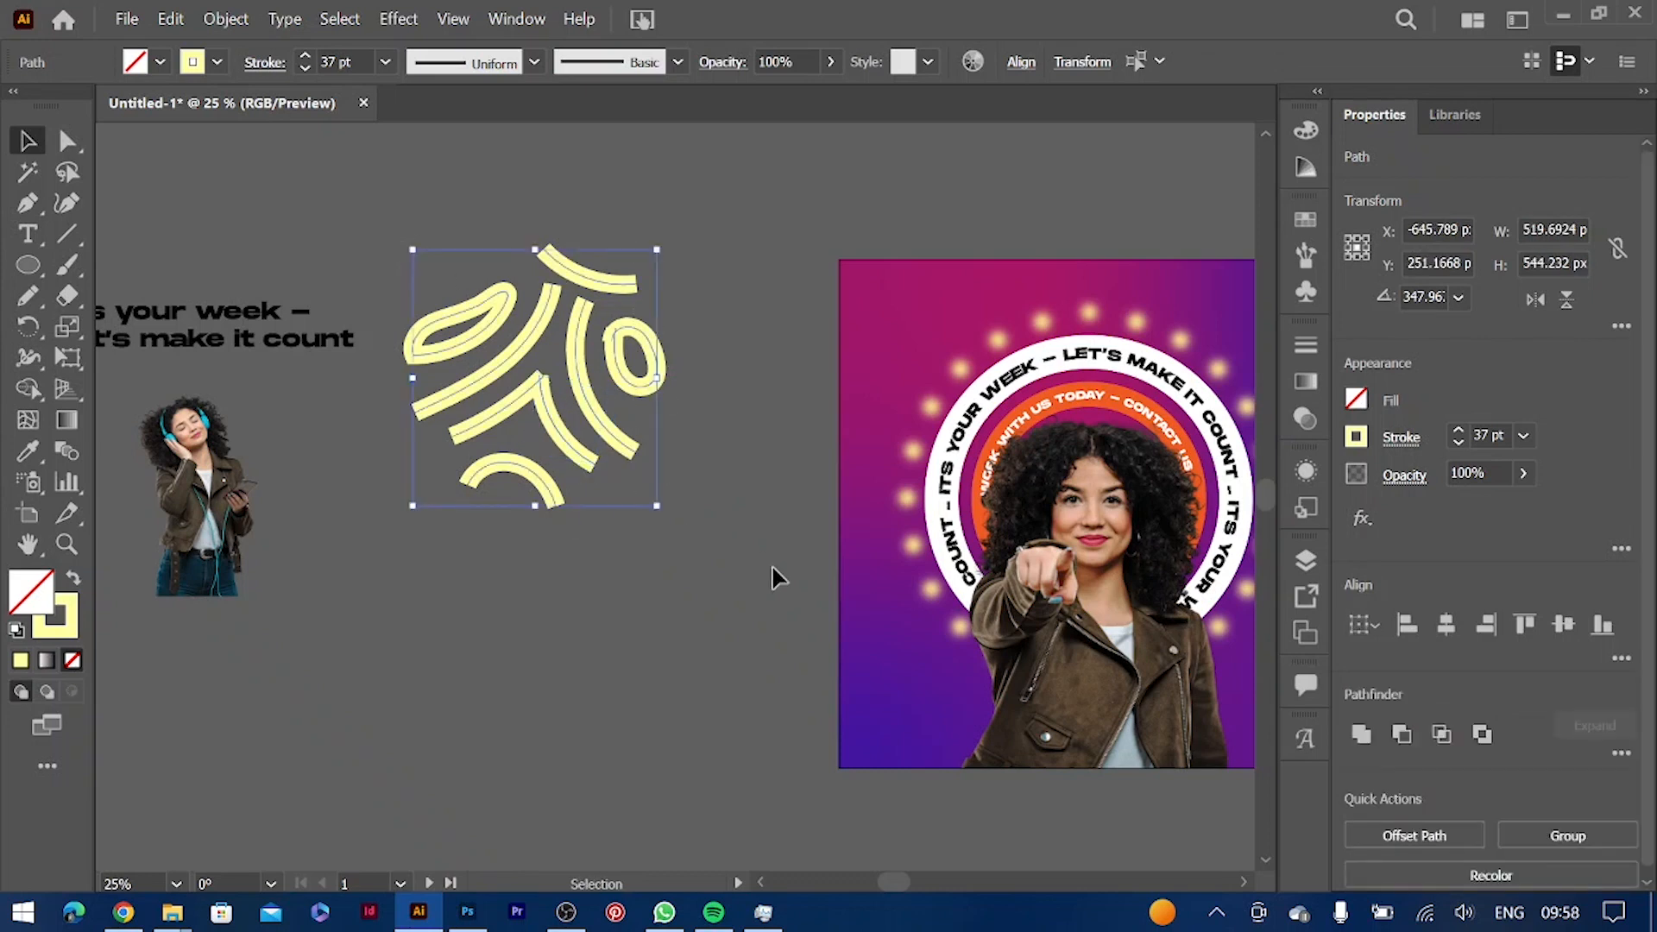
pyautogui.click(720, 624)
pyautogui.click(528, 449)
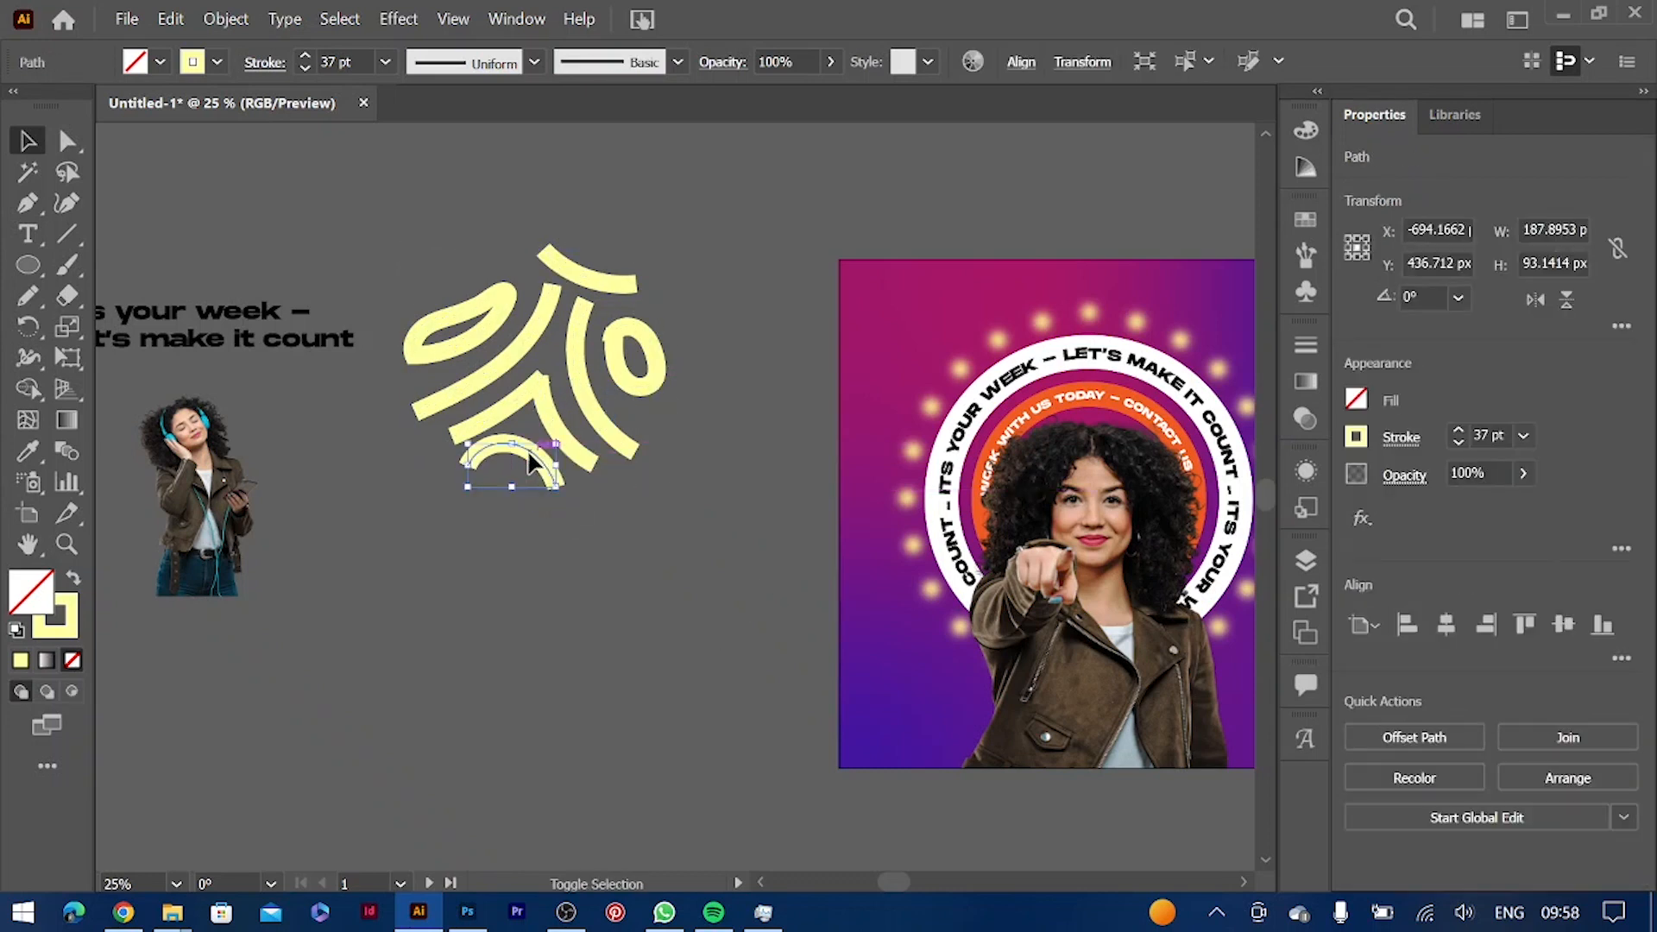
pyautogui.moveTo(417, 204); pyautogui.dragTo(670, 546)
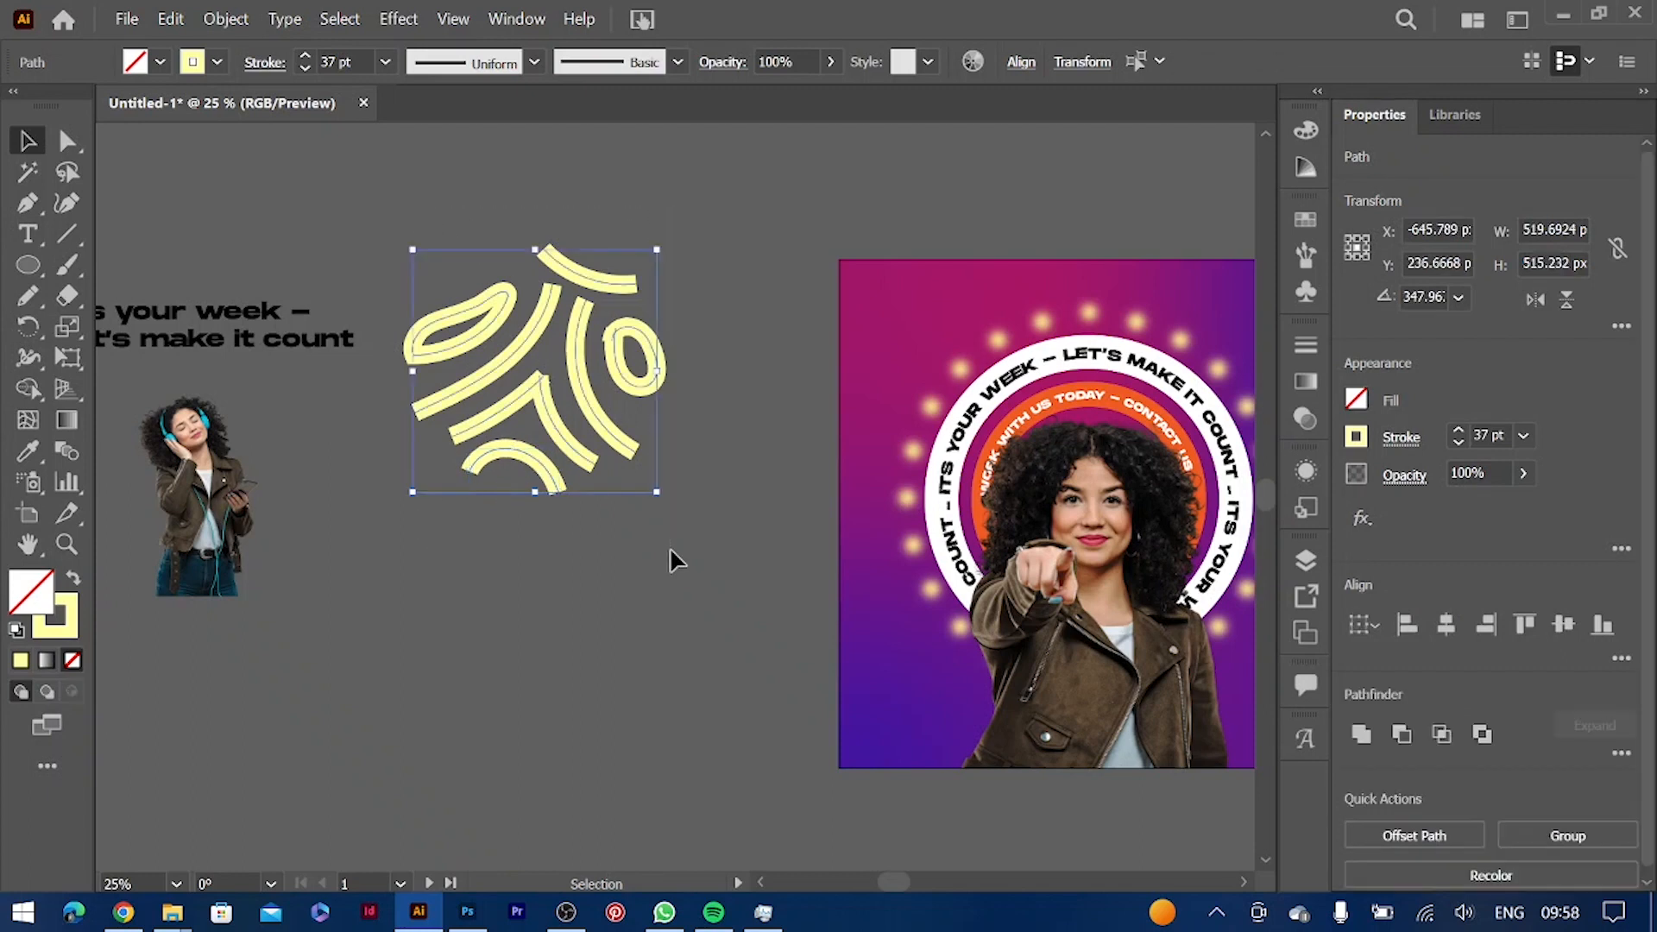
pyautogui.hotkey('ctrl', 'g')
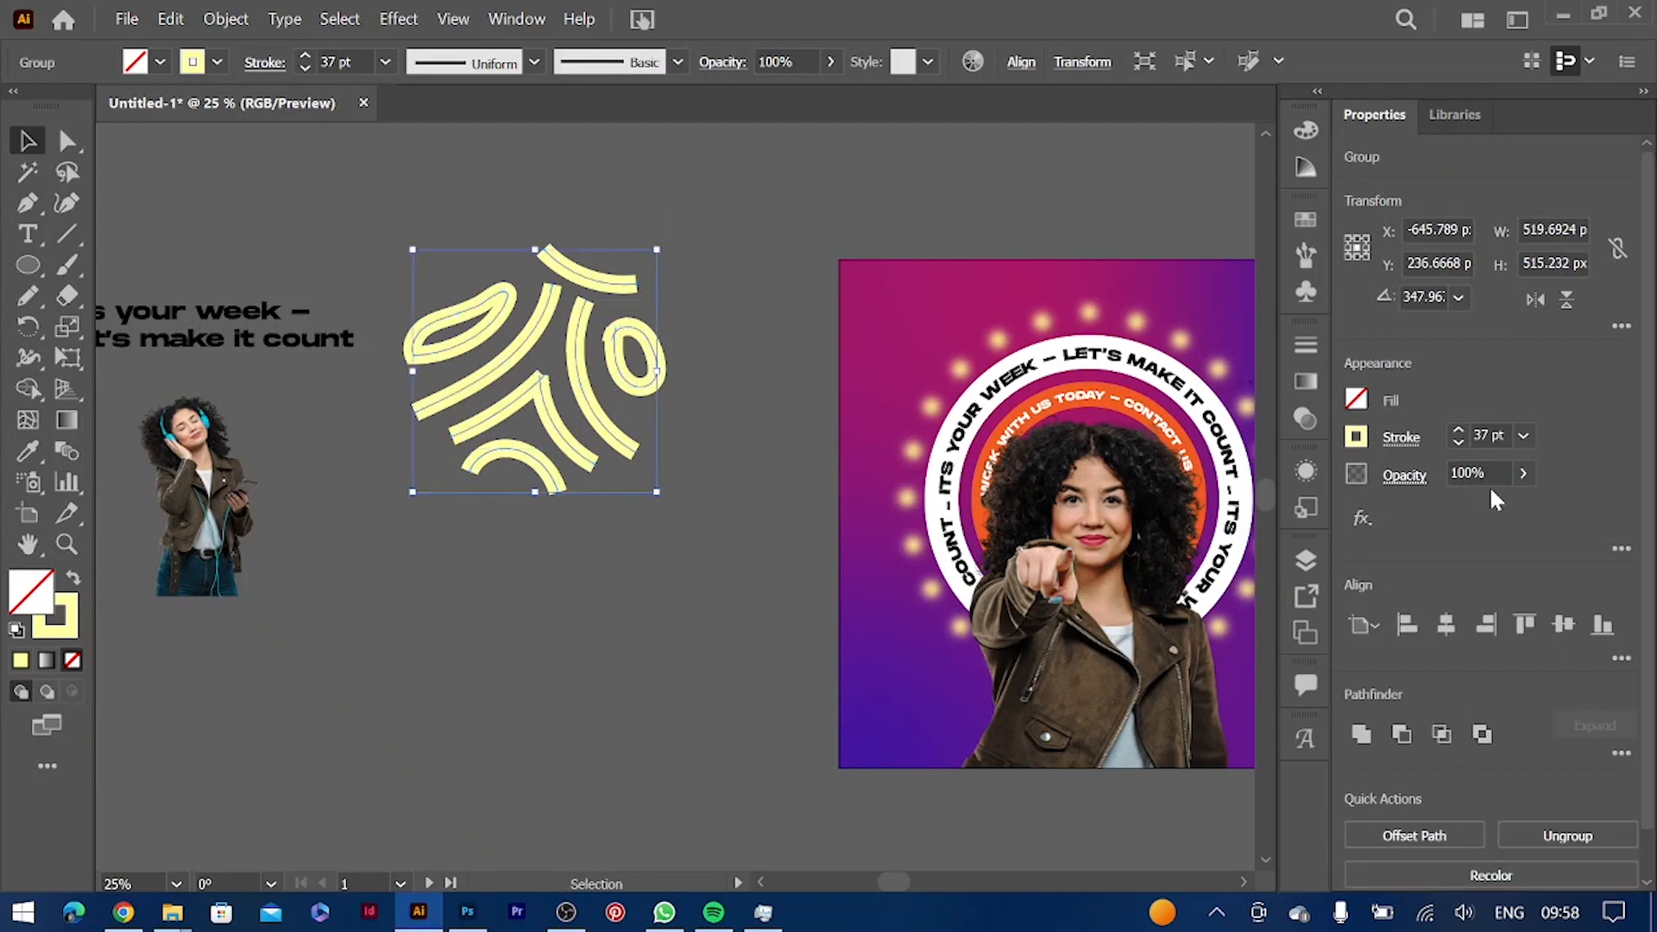
# Apply an Outer Glow to the group of strokes with Screen mode, 80% opacity and 11 px blur
pyautogui.click(1362, 519)
pyautogui.moveTo(1419, 521)
pyautogui.click(1235, 606)
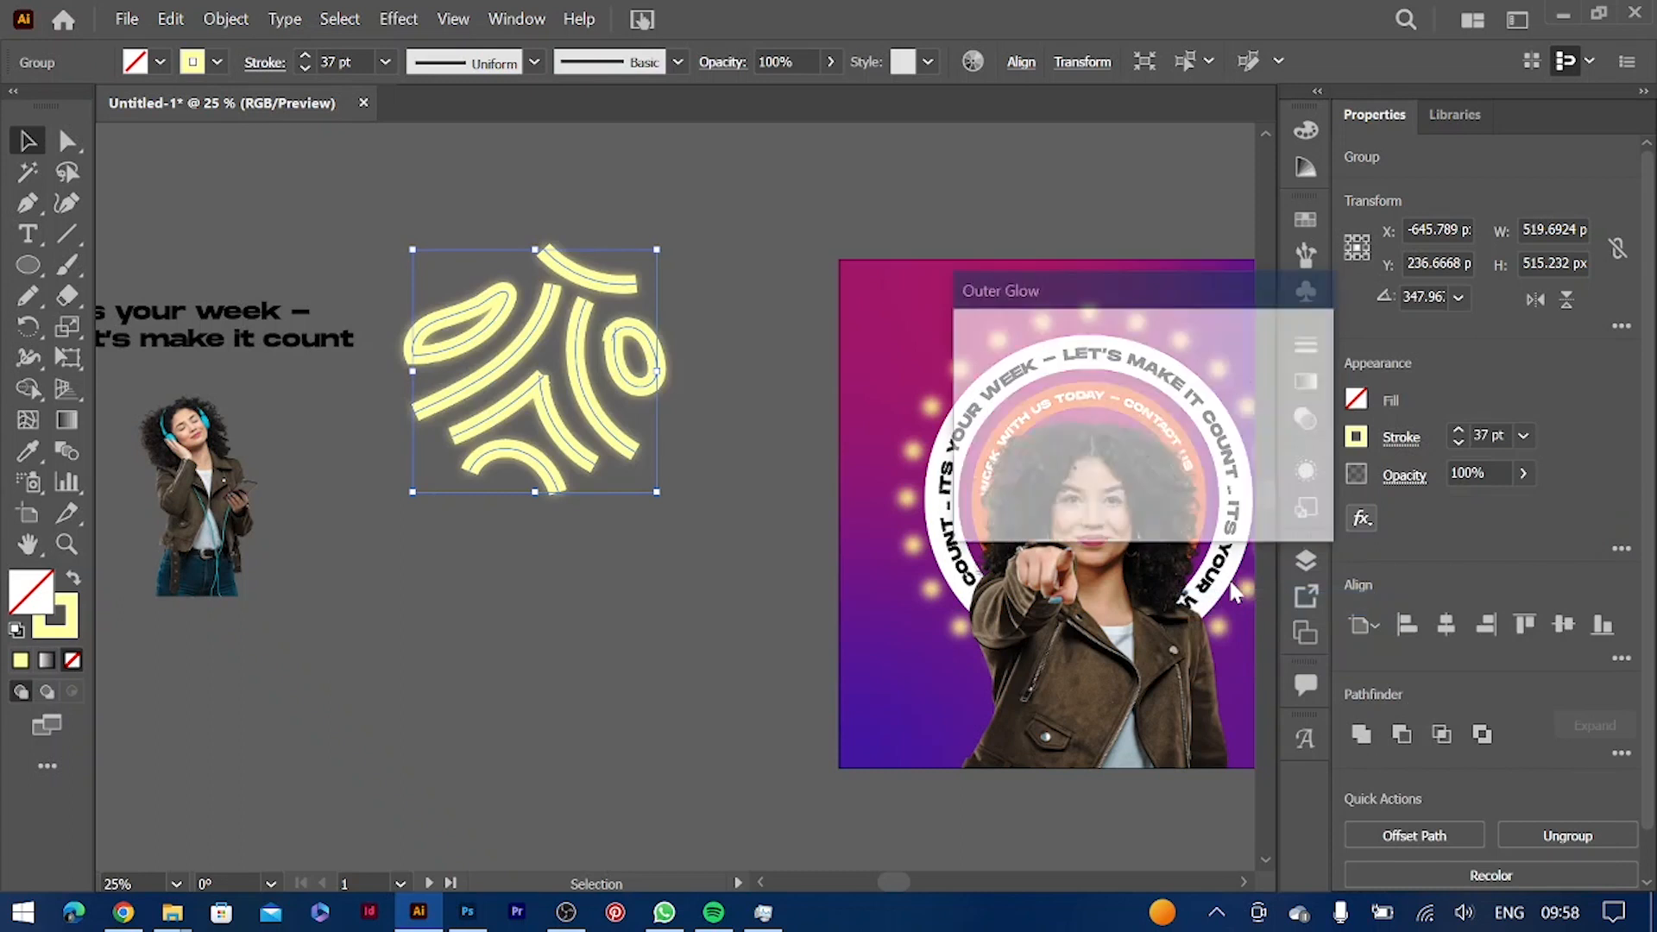
pyautogui.click(1056, 430)
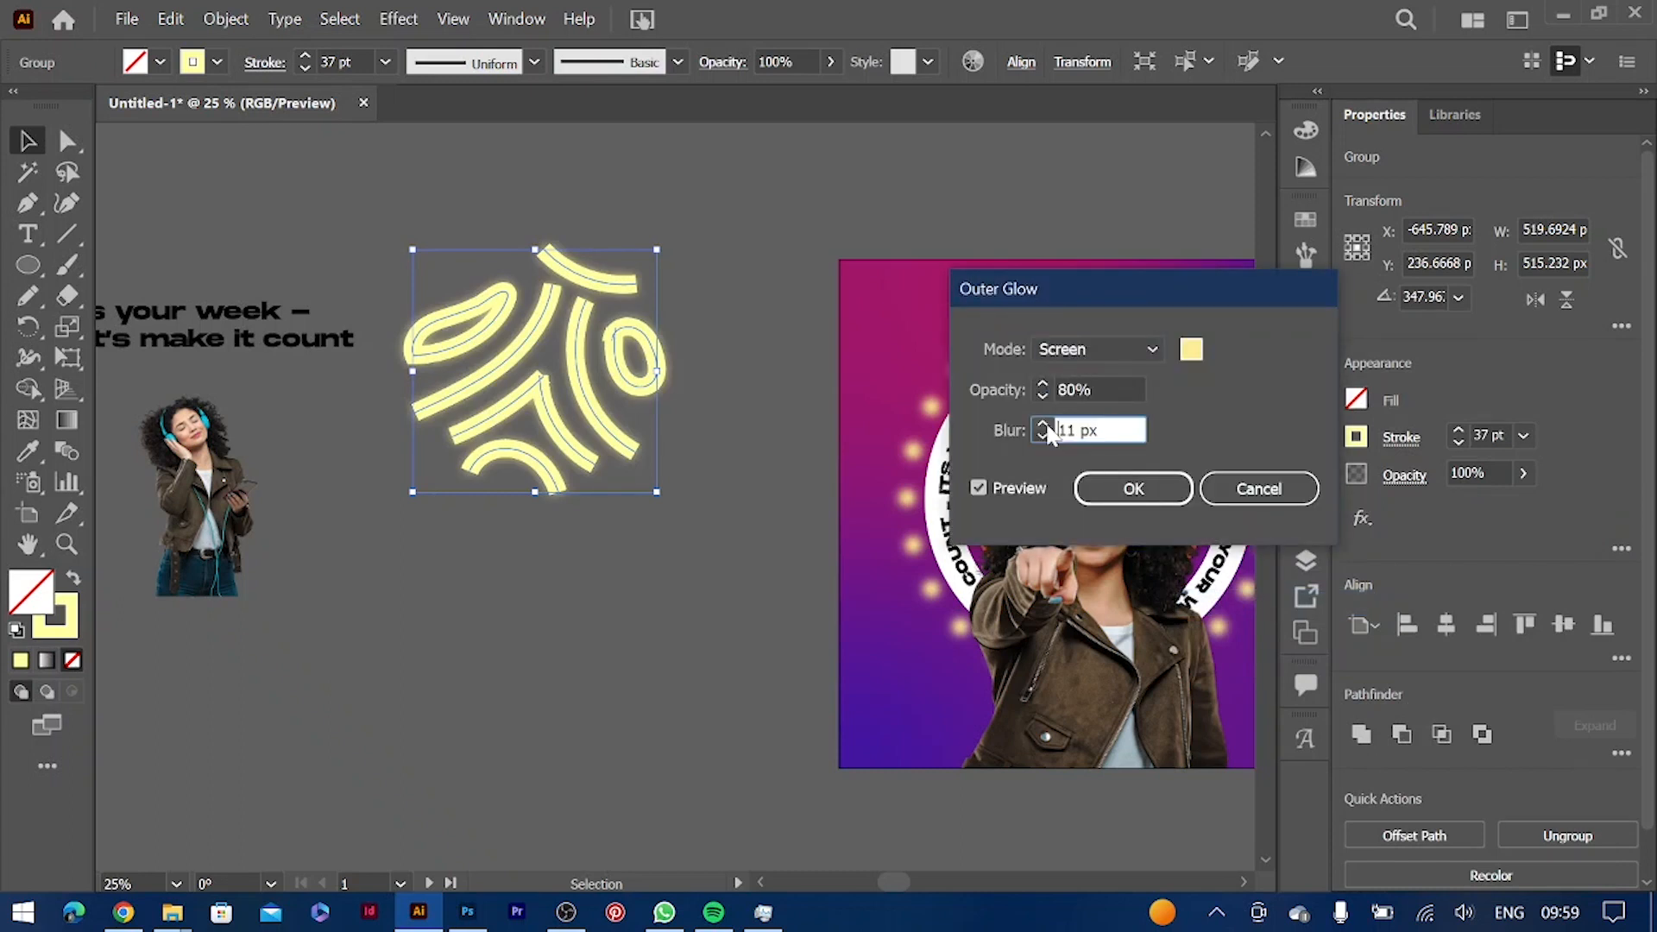
pyautogui.click(1133, 492)
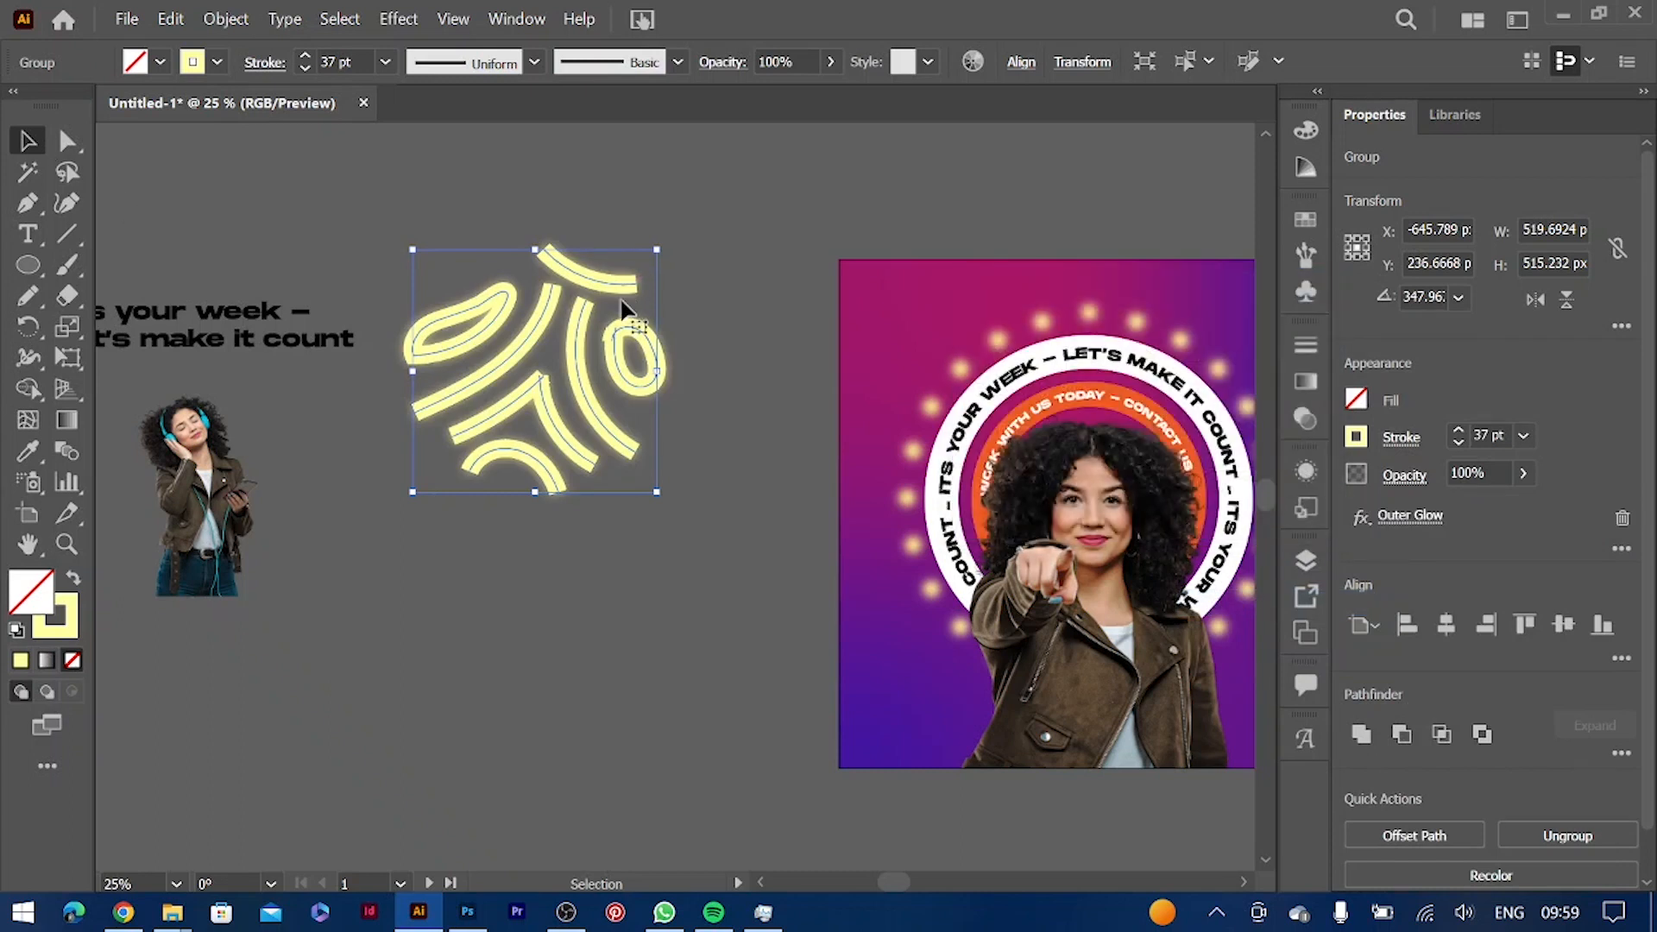
# Make a grid pattern from the glowing strokes with a tile 580 px wide and 550 px high
pyautogui.click(226, 19)
pyautogui.moveTo(459, 633)
pyautogui.click(682, 633)
pyautogui.click(284, 435)
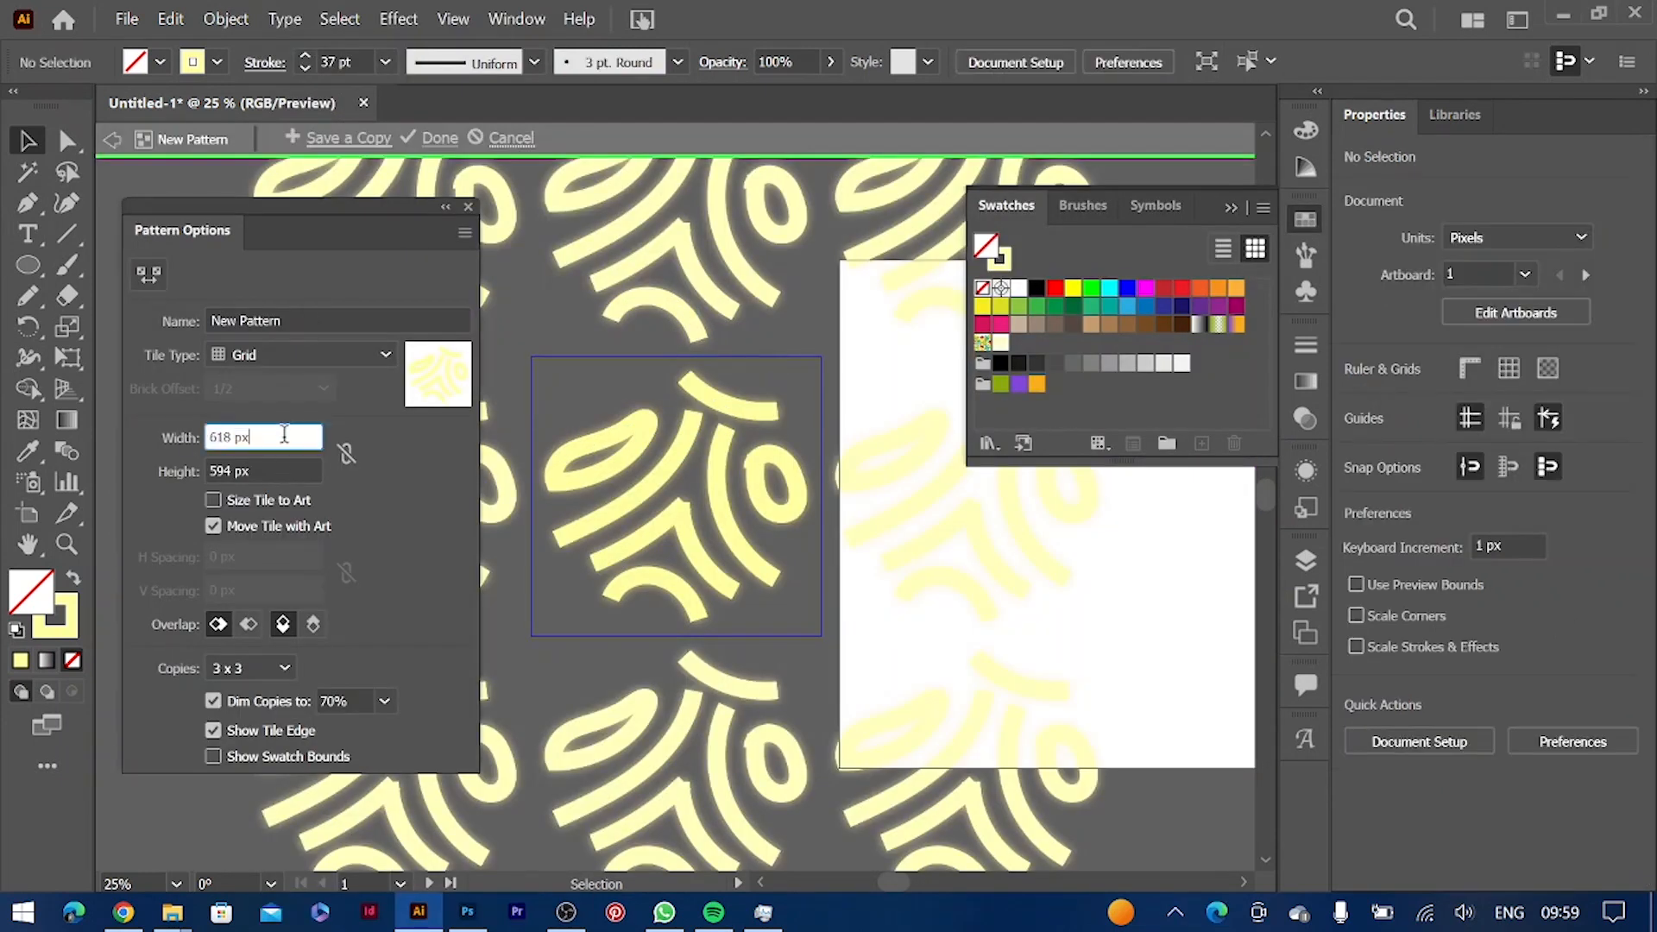
pyautogui.hotkey('shift', 'Down')
pyautogui.hotkey('shift', 'Down')
pyautogui.click(247, 470)
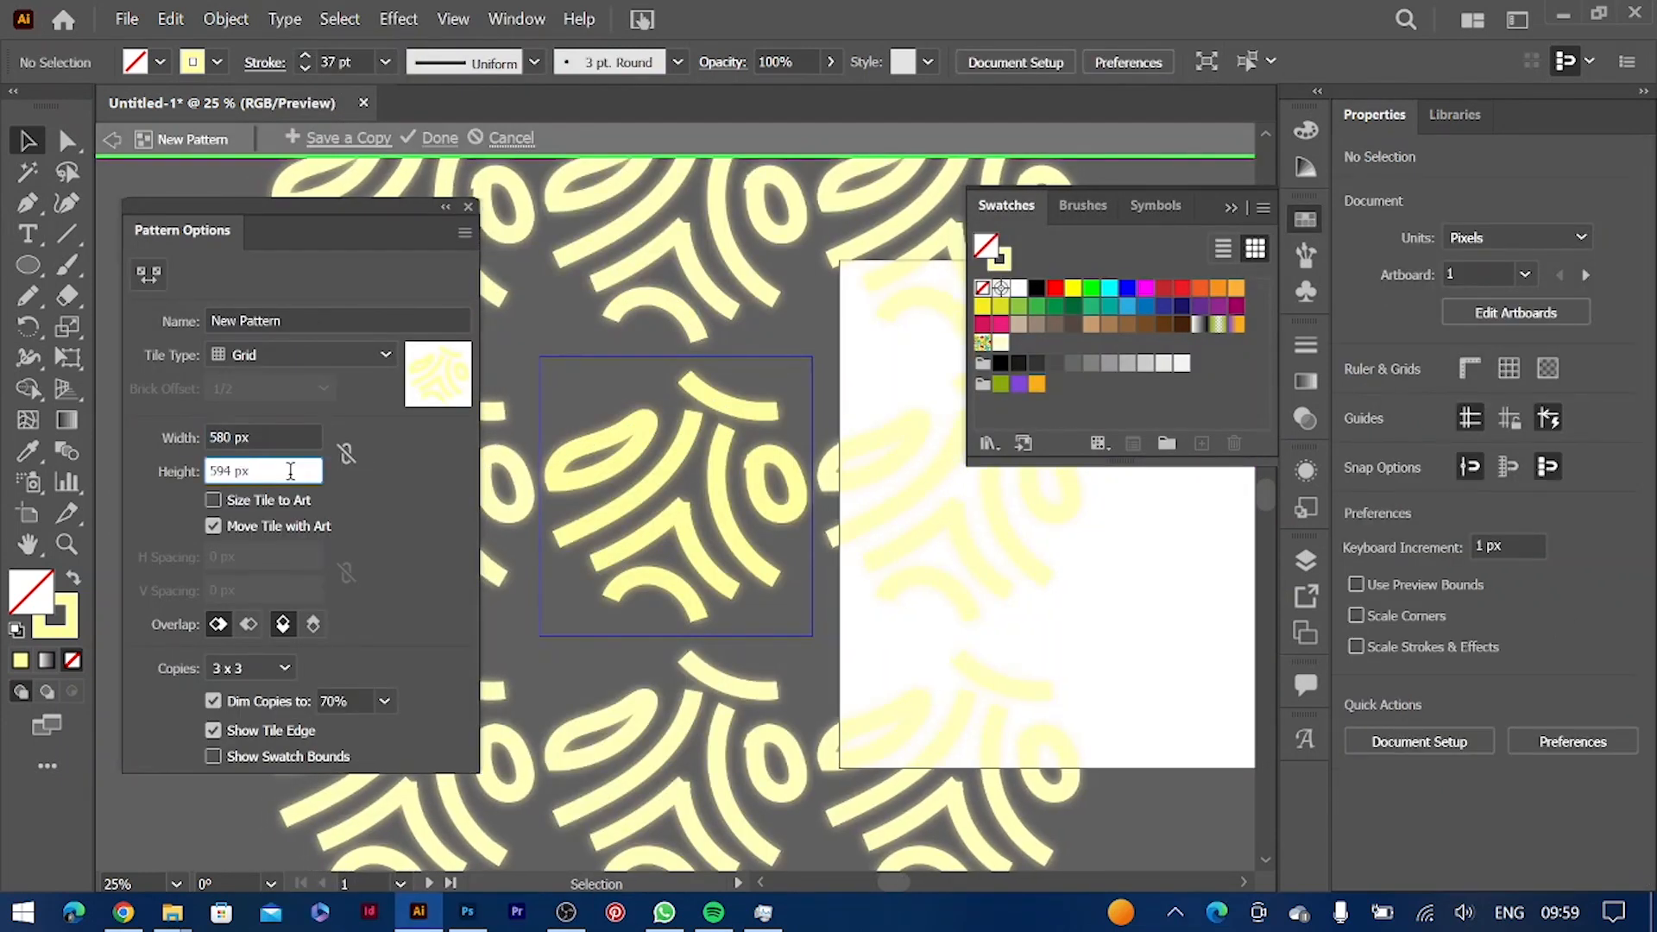
pyautogui.hotkey('shift', 'Down')
pyautogui.hotkey('shift', 'Down')
pyautogui.hotkey('shift', 'Down')
pyautogui.hotkey('shift', 'Down')
pyautogui.hotkey('shift', 'Down')
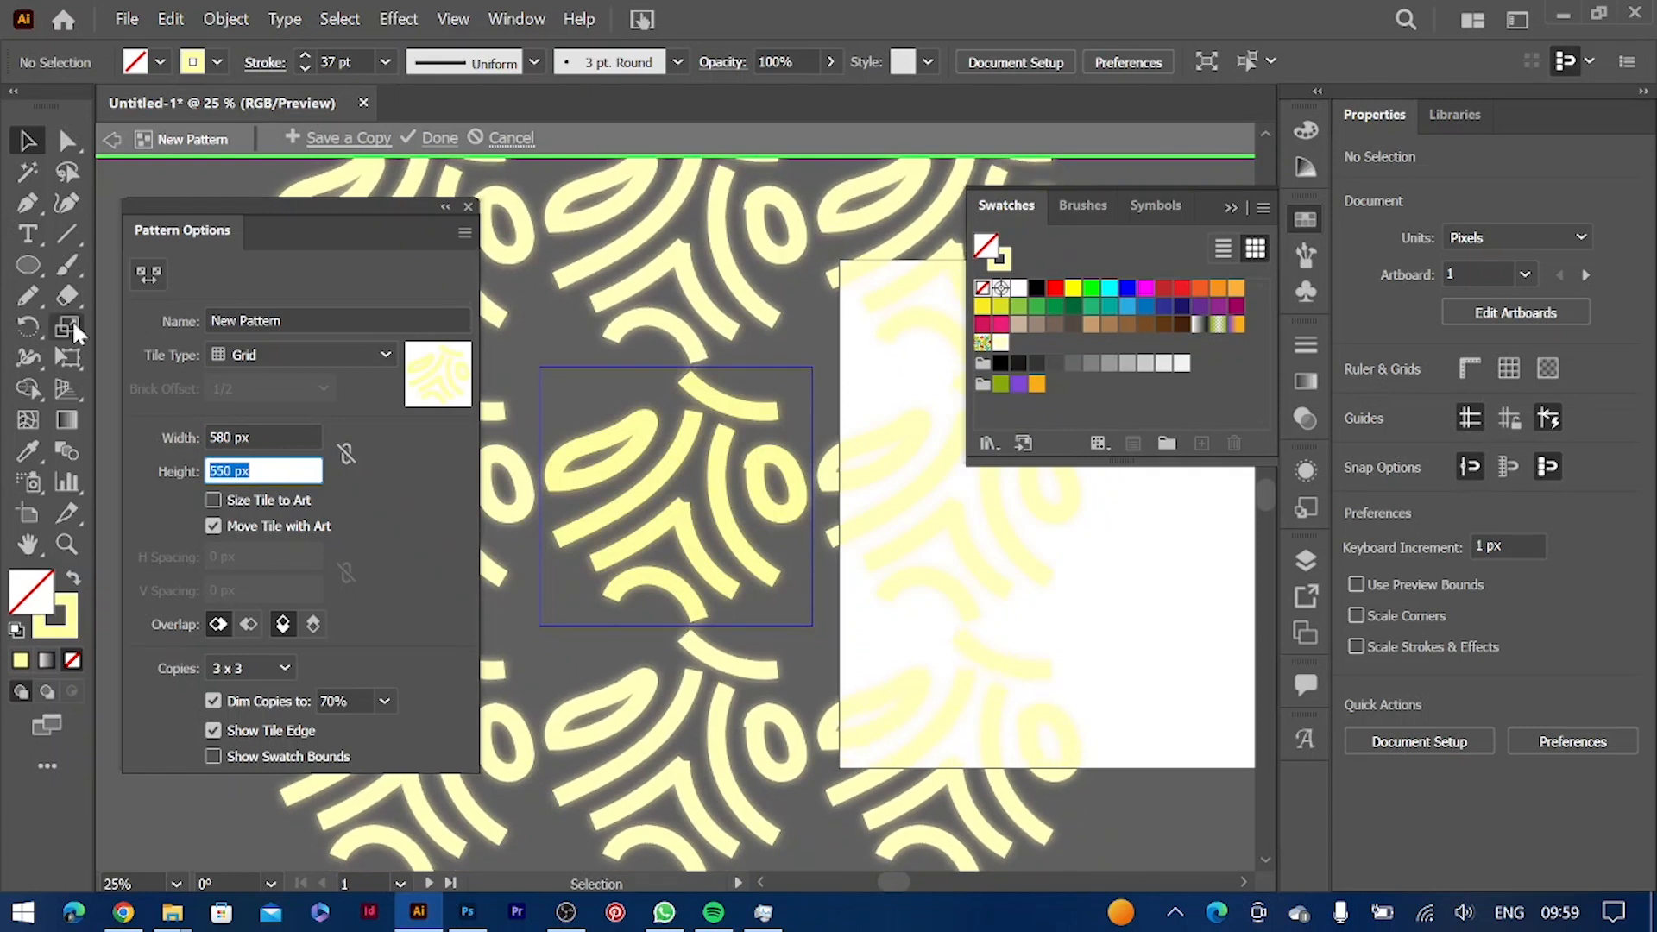
# Add a 168 px circle on the pattern tile's upper-left corner and give it an Outer Glow with Screen mode, 80% opacity and 10 px blur
pyautogui.click(27, 265)
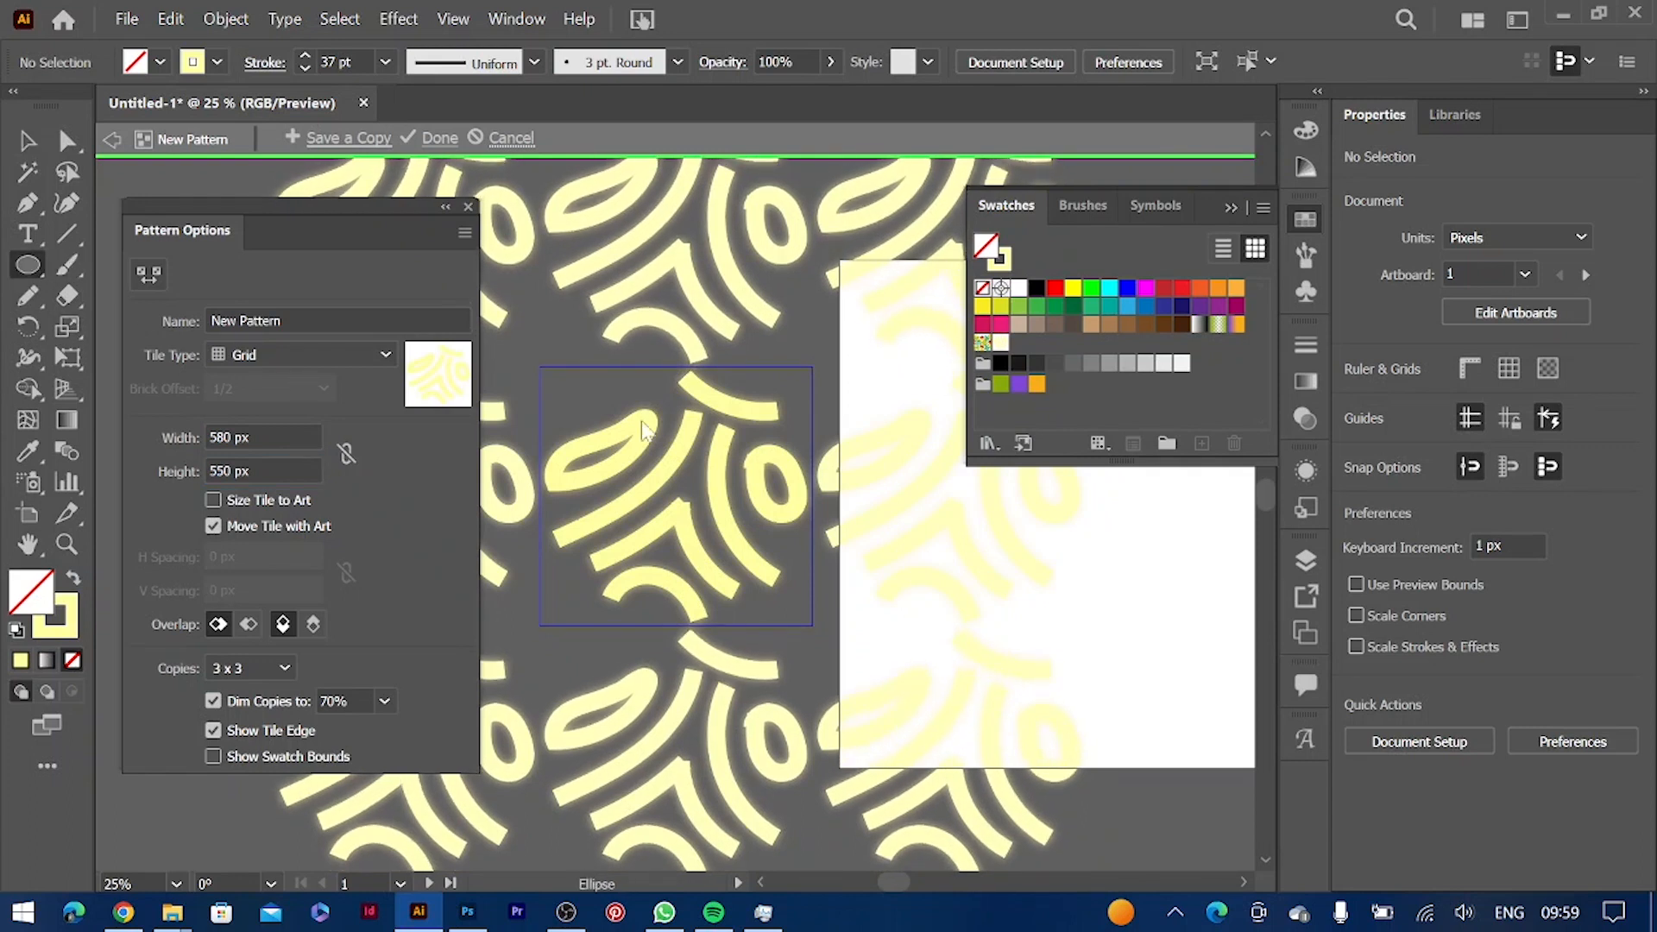
pyautogui.moveTo(553, 367); pyautogui.dragTo(580, 390)
pyautogui.moveTo(593, 405); pyautogui.dragTo(593, 406)
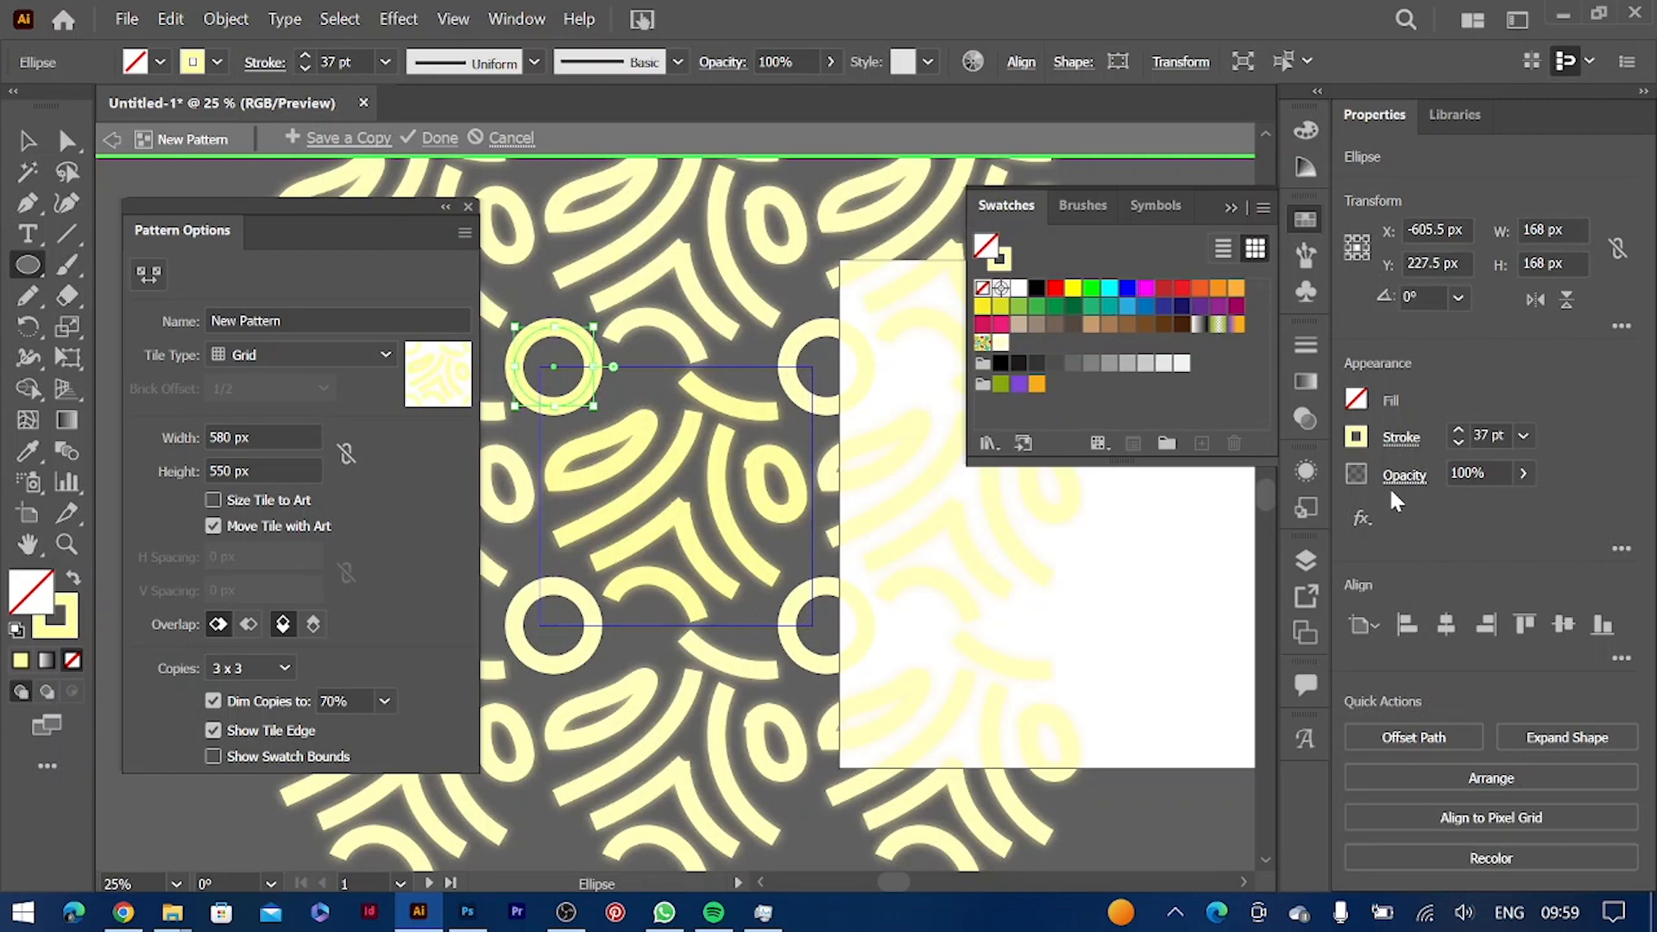
pyautogui.click(1363, 518)
pyautogui.moveTo(1381, 521)
pyautogui.click(1253, 606)
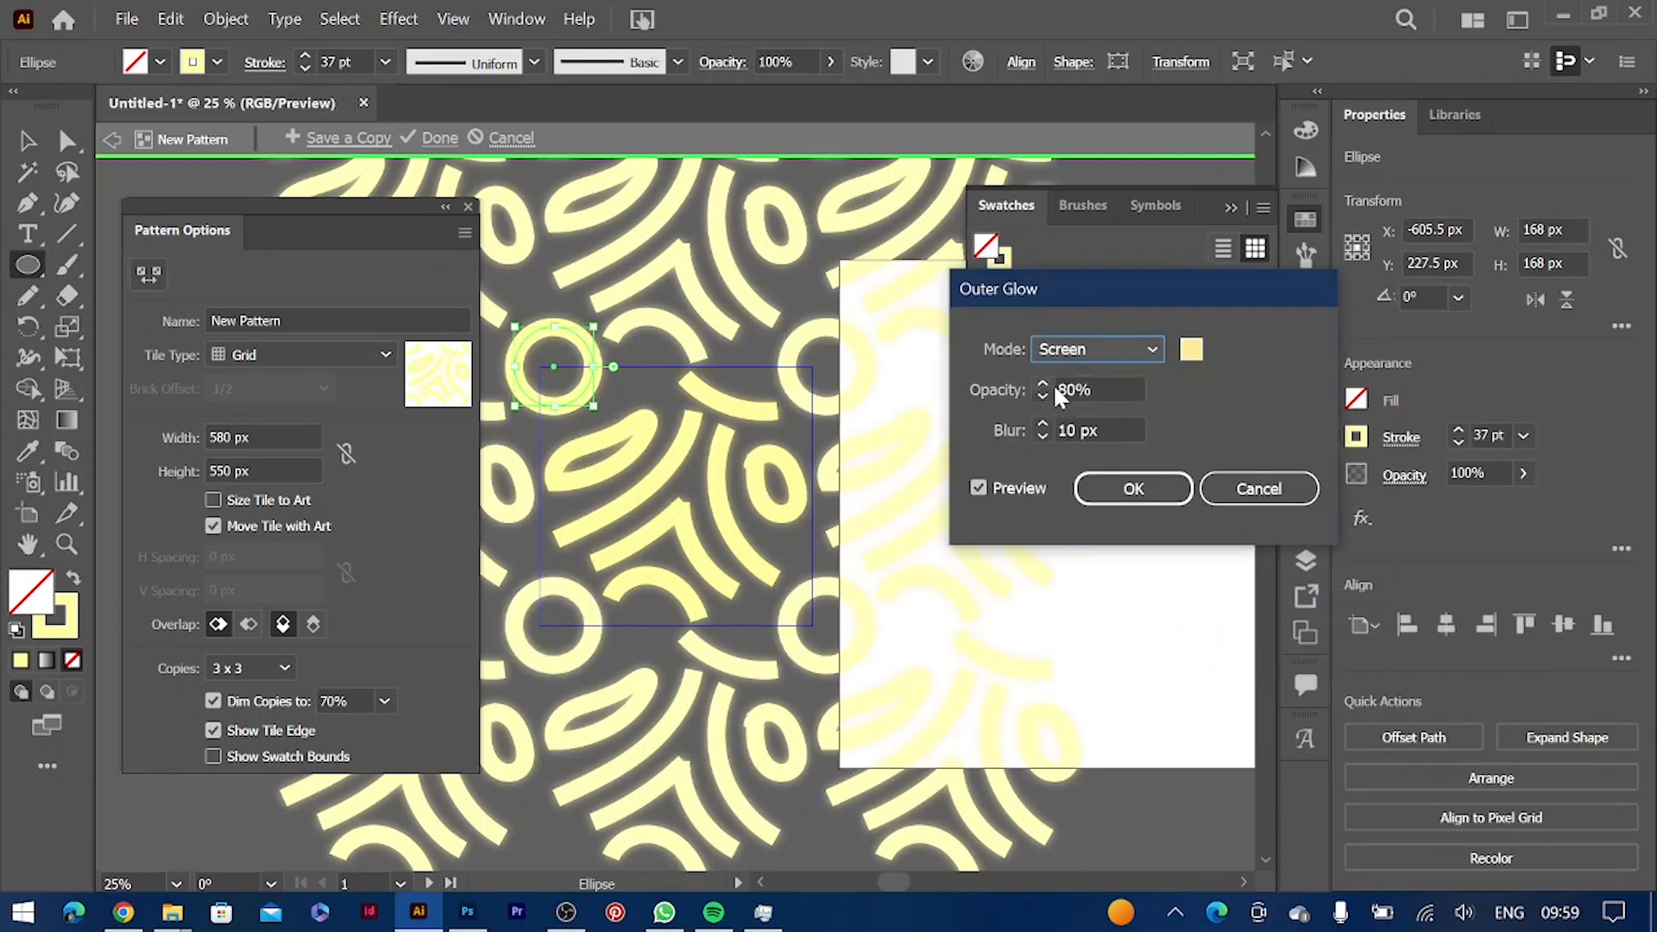
pyautogui.click(1144, 491)
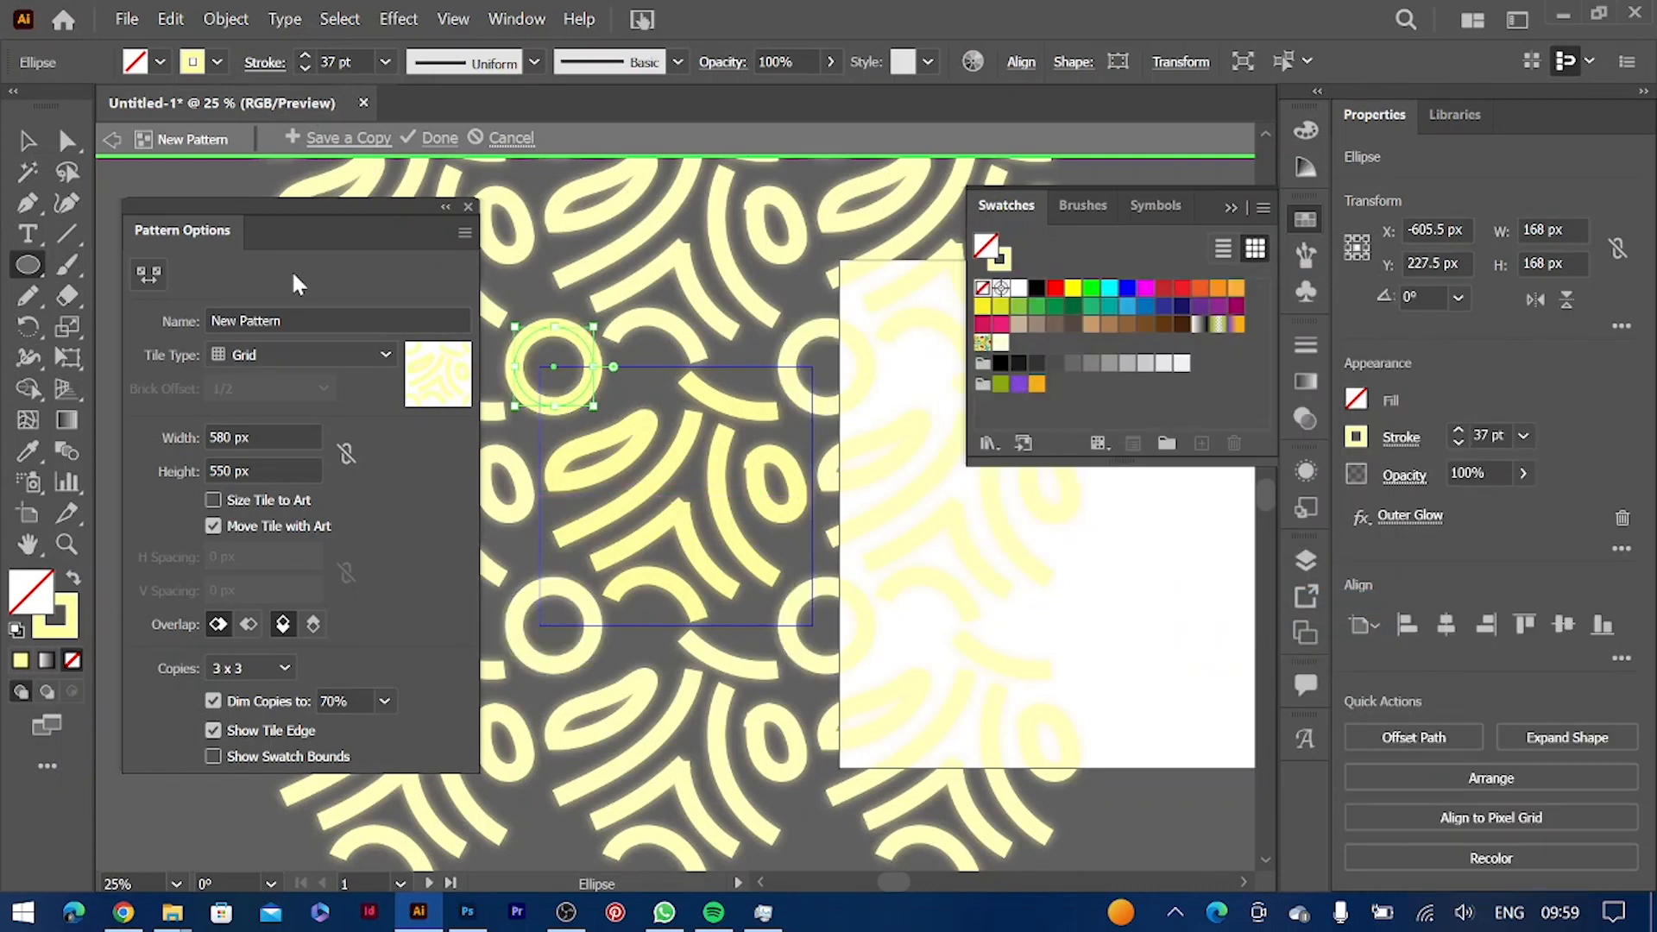
# Rename the pattern with a name beginning with GLOWING and finish editing it
pyautogui.moveTo(300, 322); pyautogui.dragTo(142, 343)
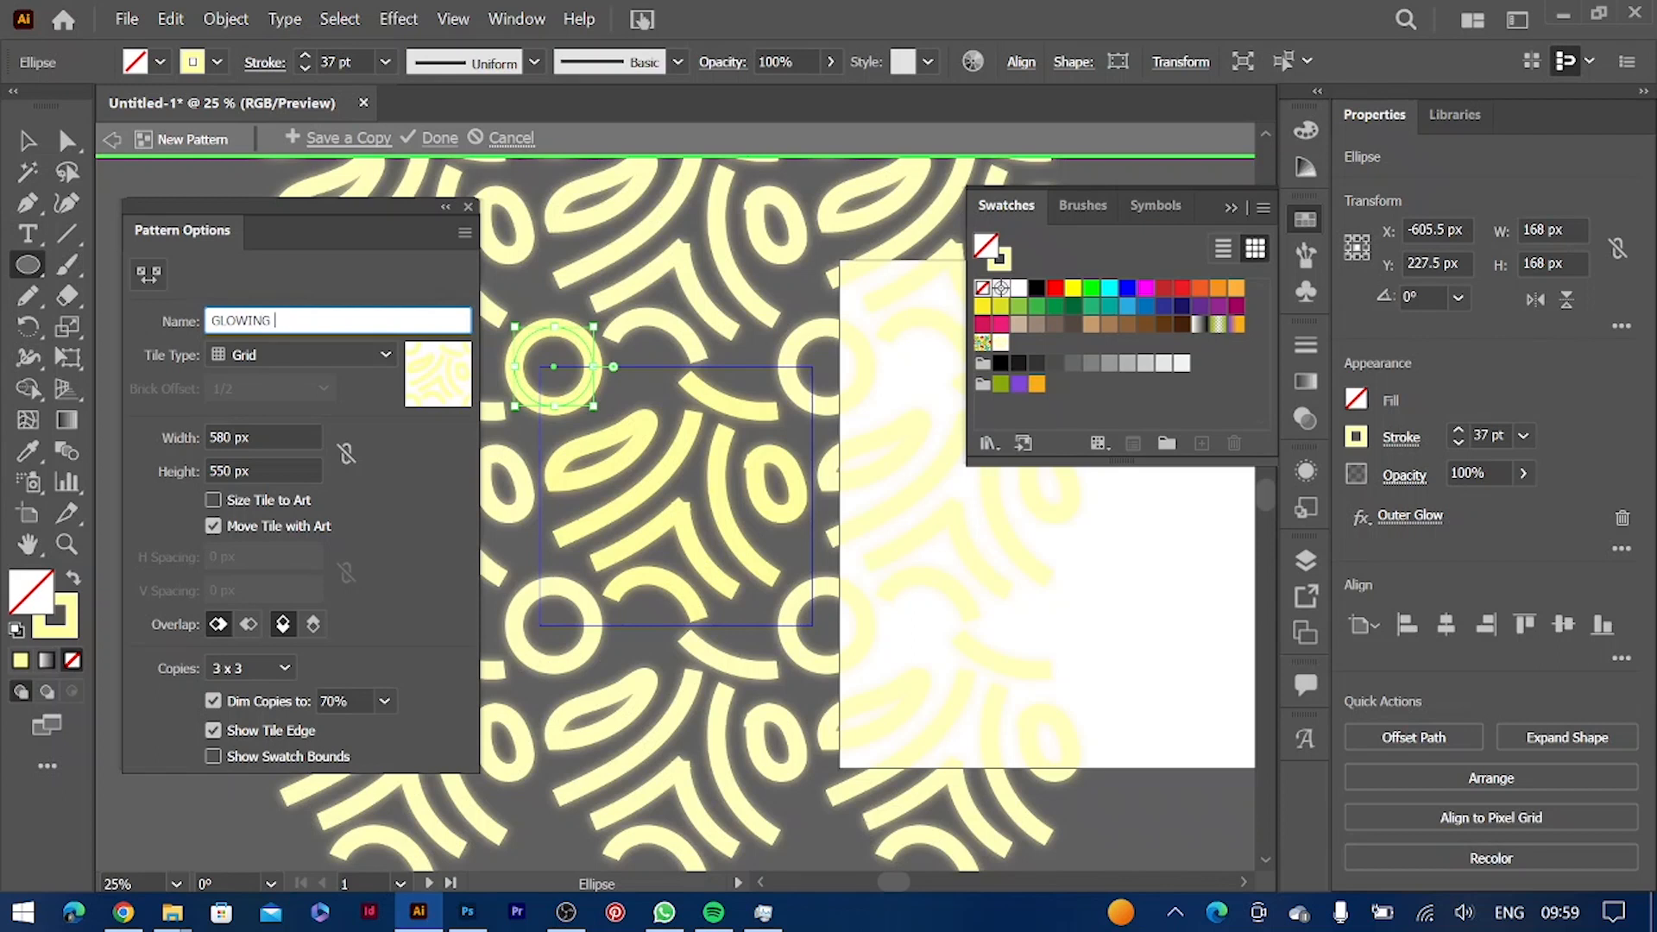
pyautogui.click(435, 138)
pyautogui.click(953, 529)
# Draw a rectangle of about 1080 by 1081 px covering the artboard that holds the portrait design
pyautogui.hscroll(6, 818, 521)
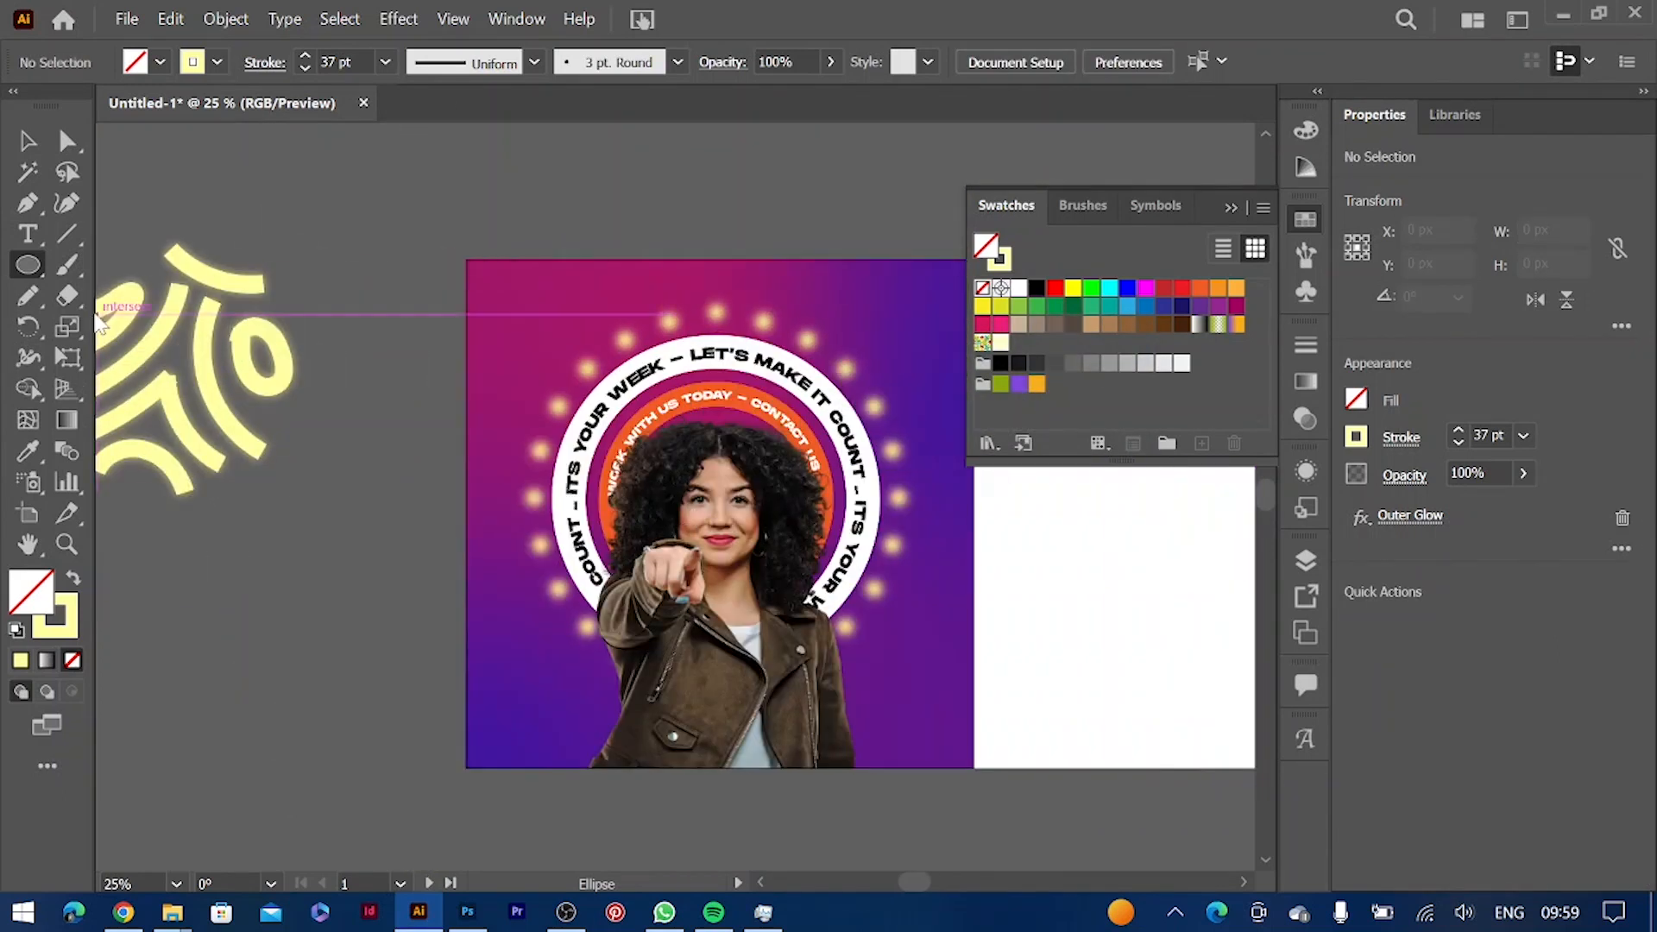
pyautogui.hscroll(-5, 112, 320)
pyautogui.click(27, 141)
pyautogui.moveTo(340, 219); pyautogui.dragTo(626, 498)
pyautogui.click(626, 499)
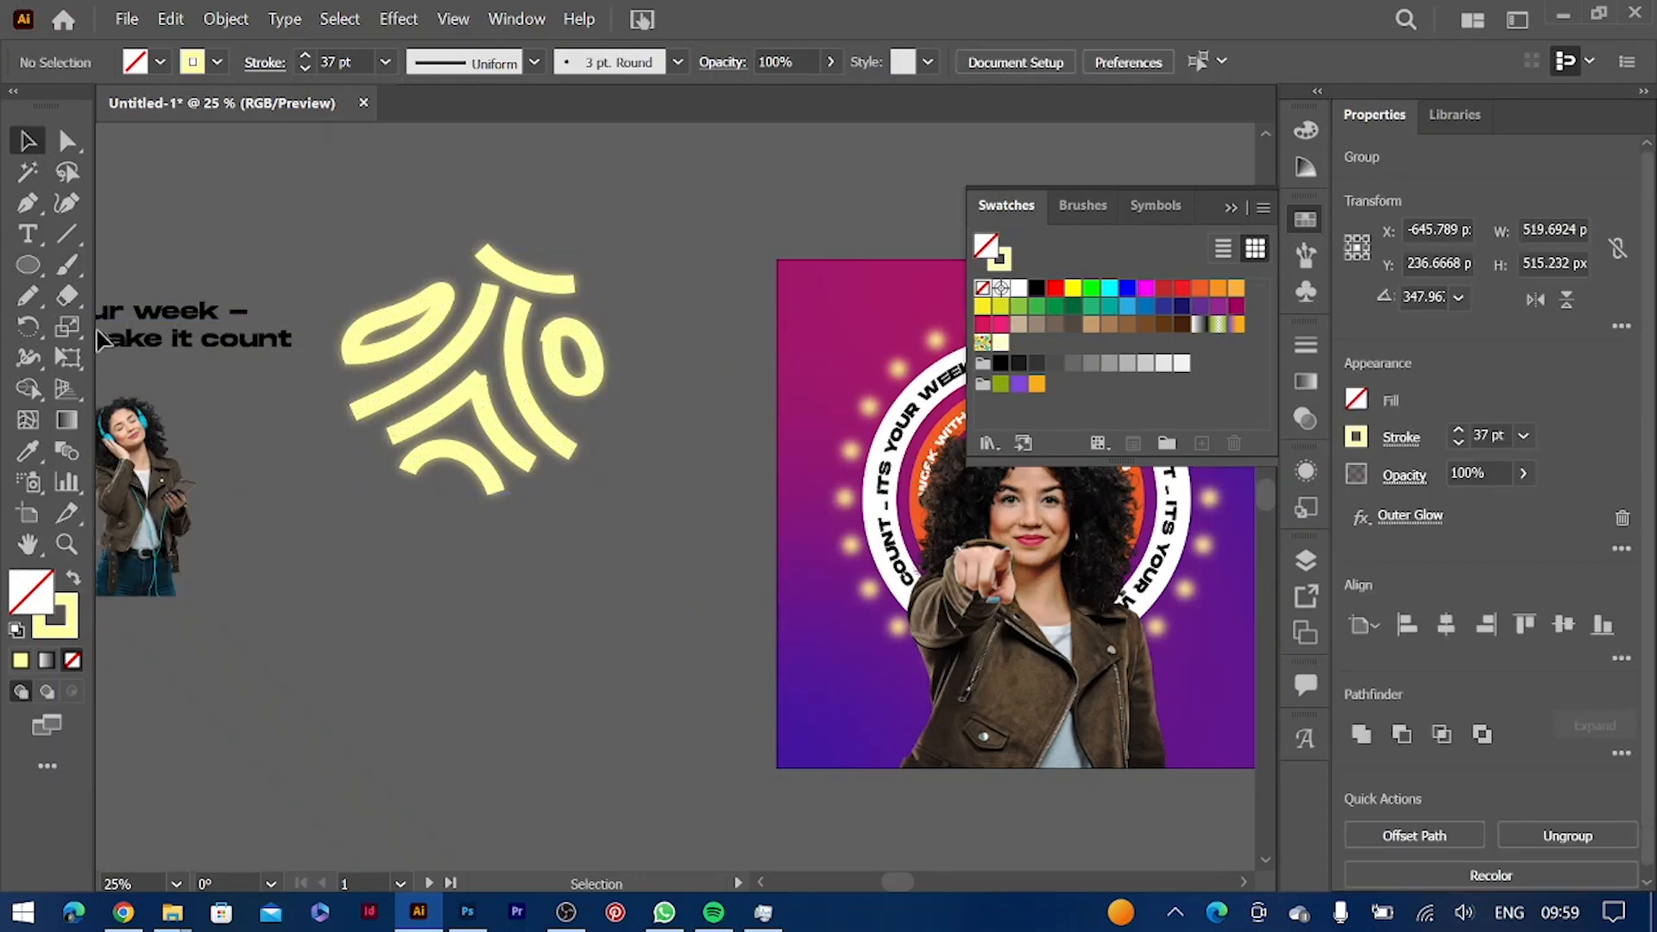
pyautogui.moveTo(29, 266); pyautogui.dragTo(129, 267)
pyautogui.hscroll(5, 725, 527)
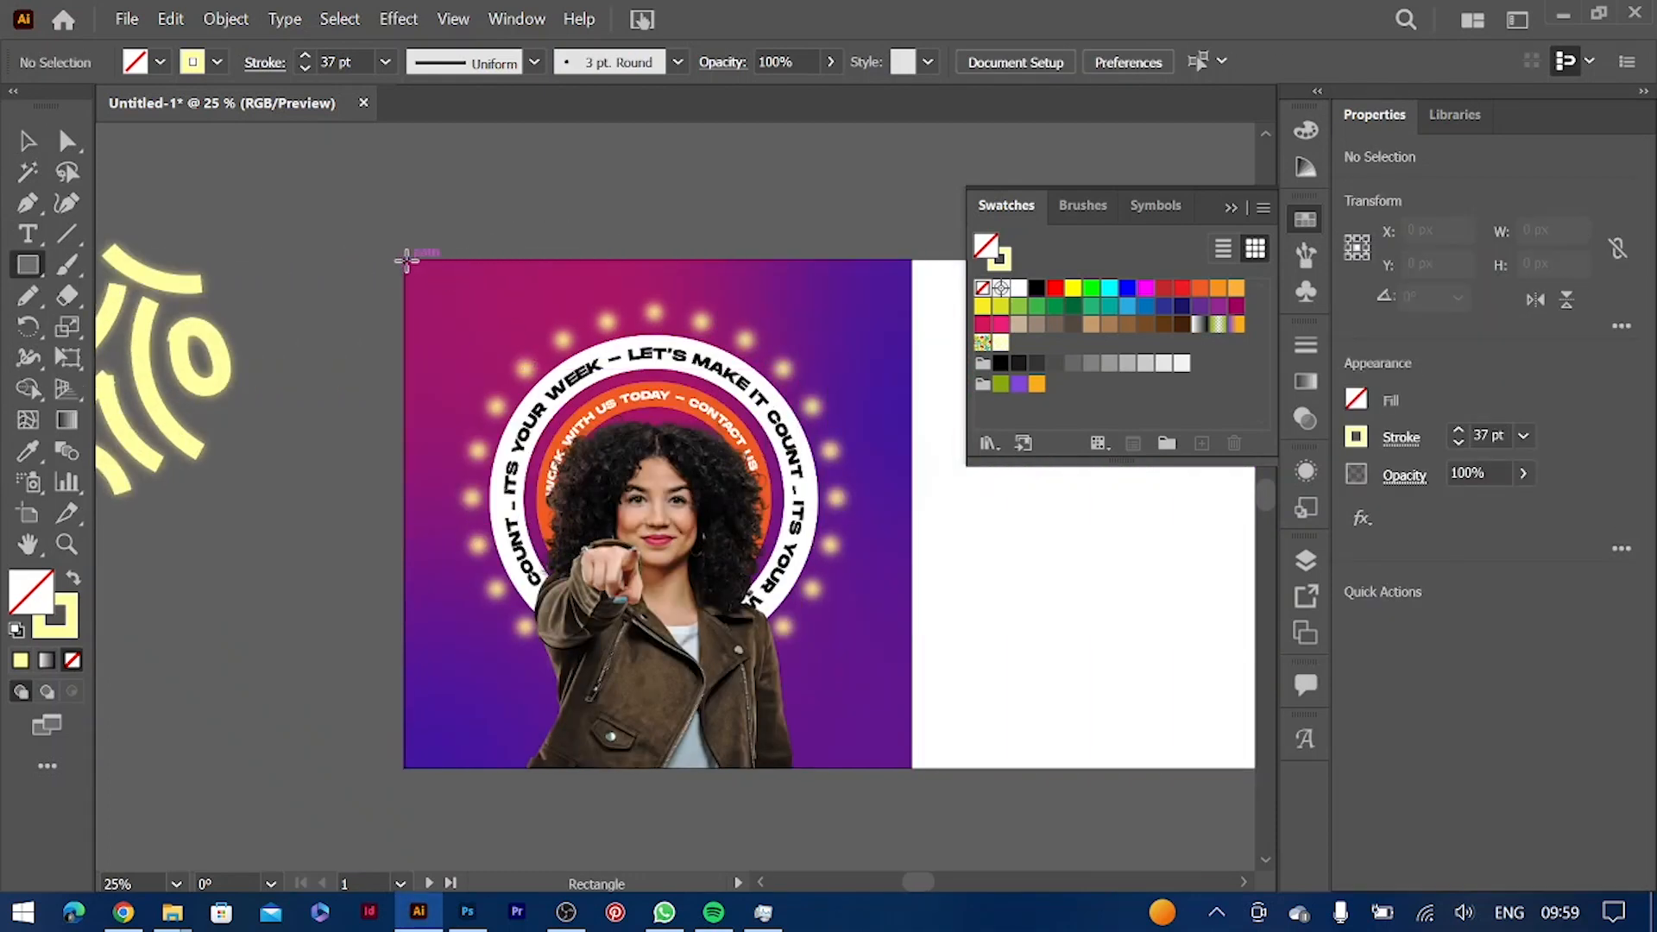
pyautogui.moveTo(406, 259); pyautogui.dragTo(915, 770)
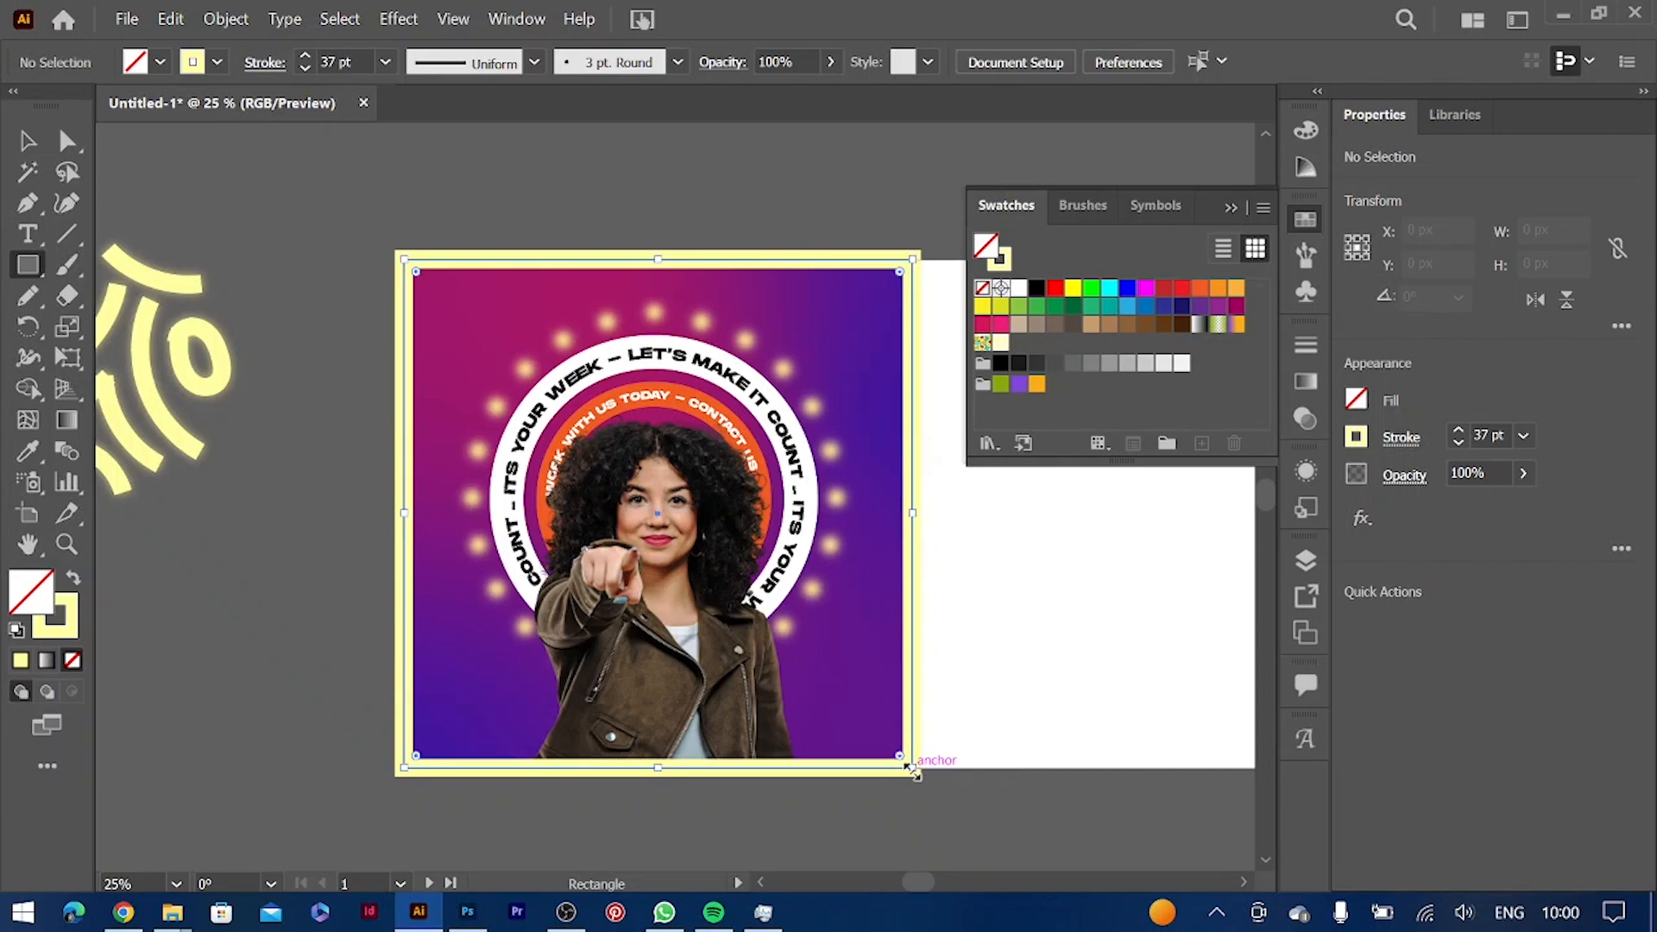
# Remove the rectangle's stroke and fill it with the glowing line pattern swatch
pyautogui.hotkey('ctrl', 'q')
pyautogui.click(1076, 492)
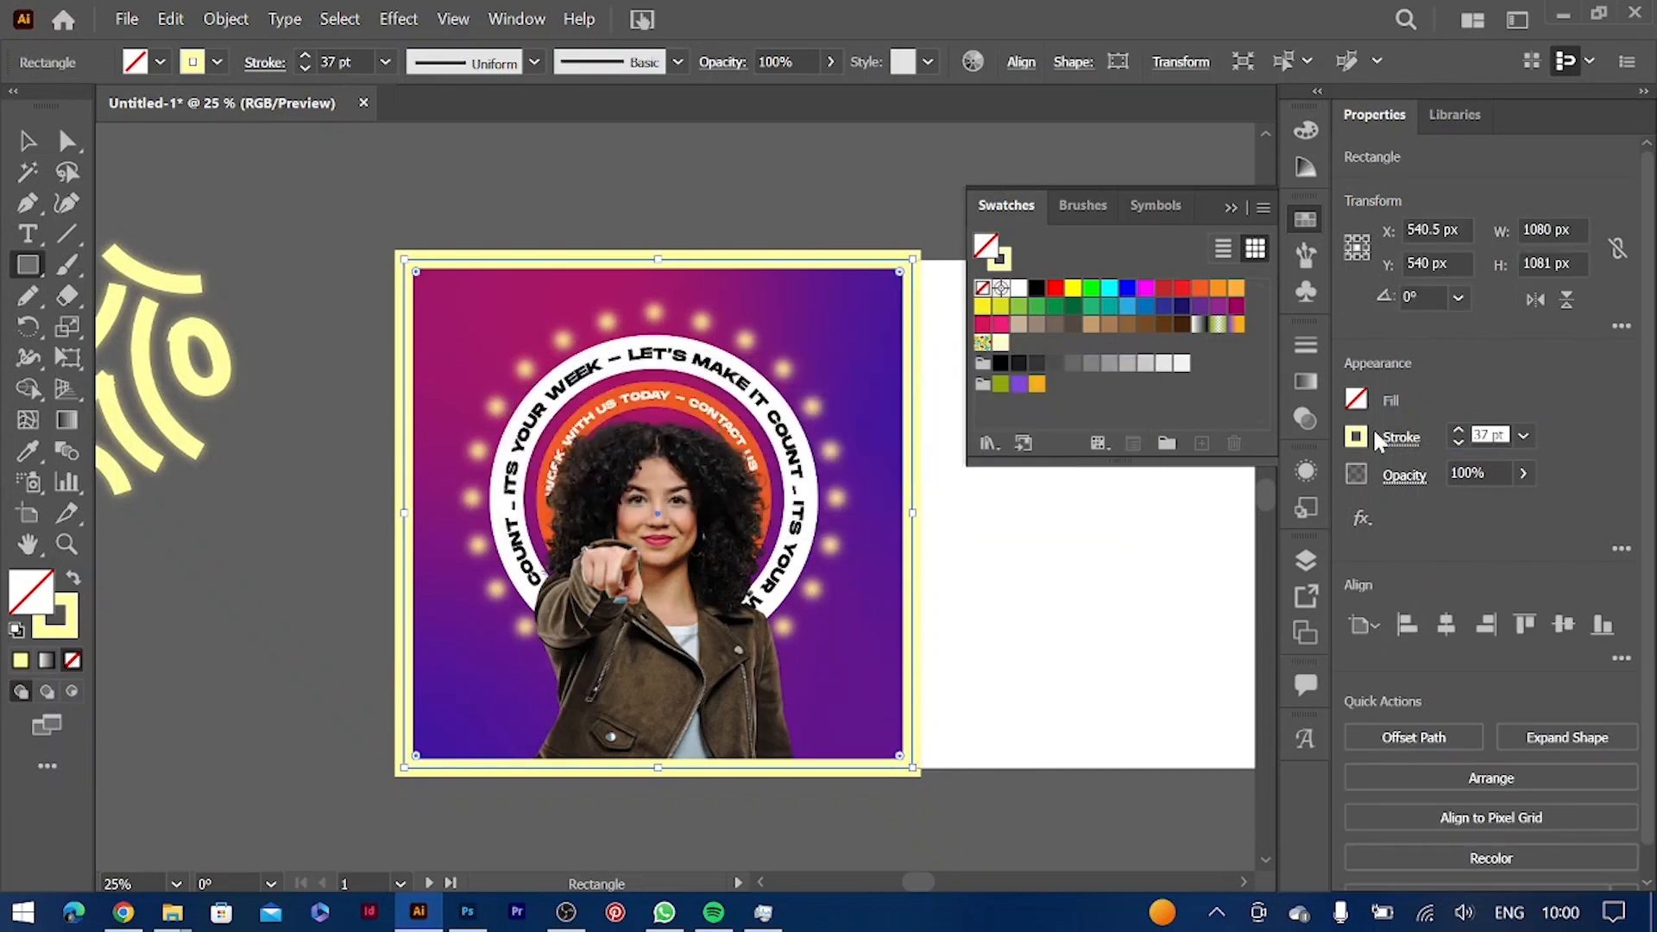
pyautogui.press('Tab')
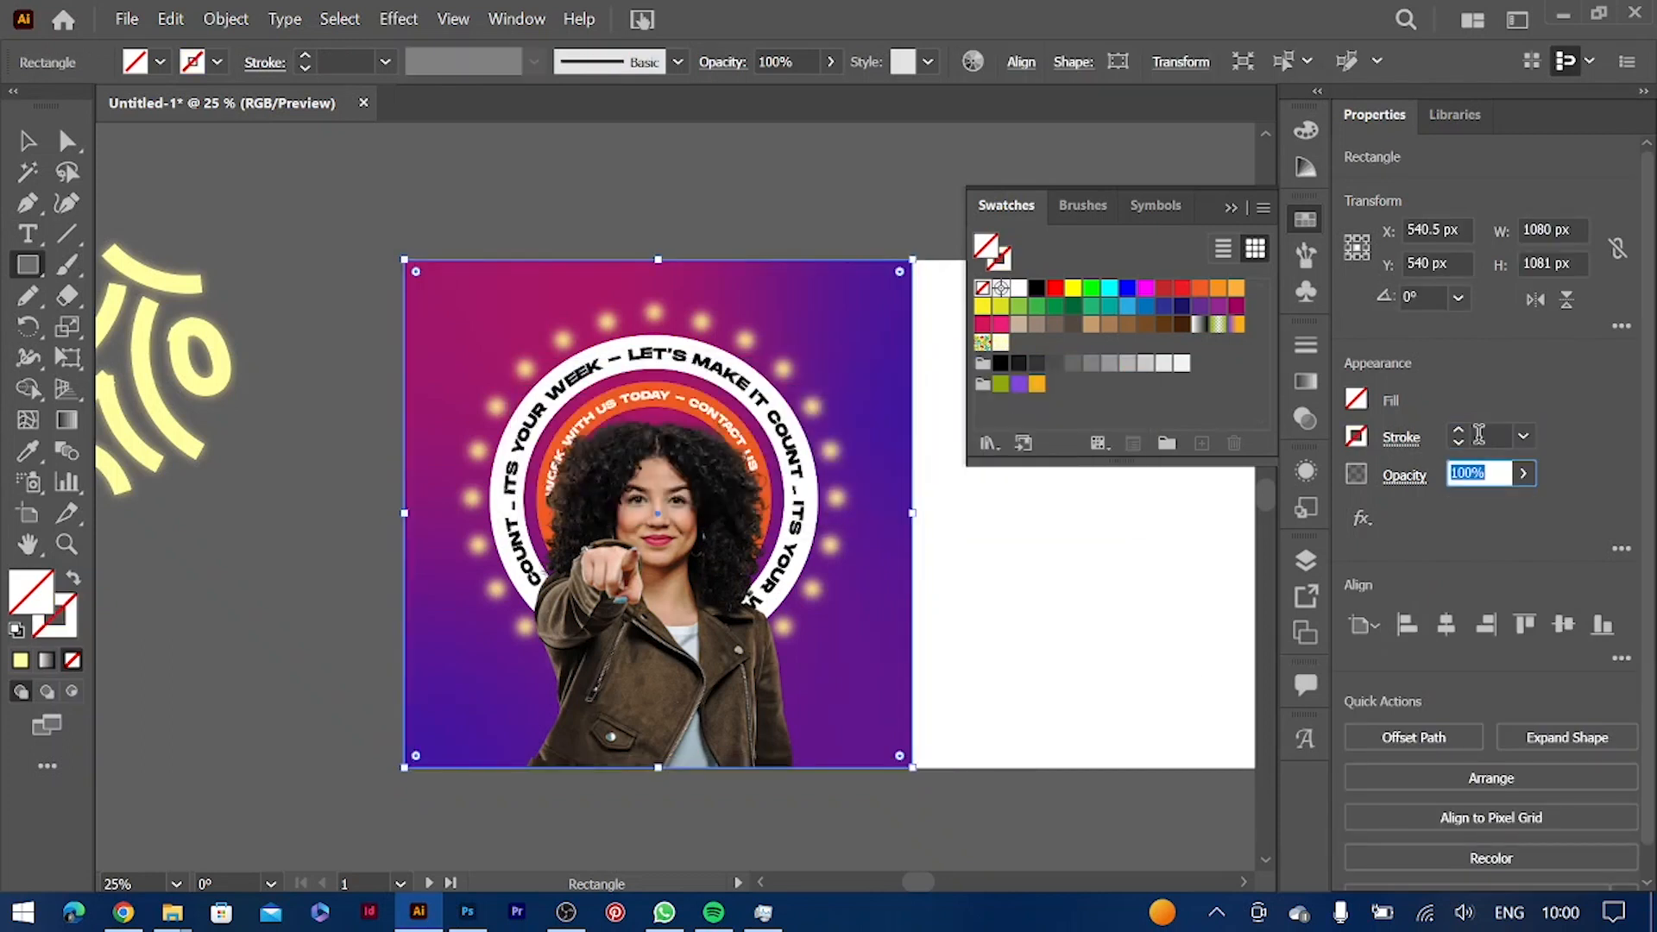
pyautogui.click(1357, 403)
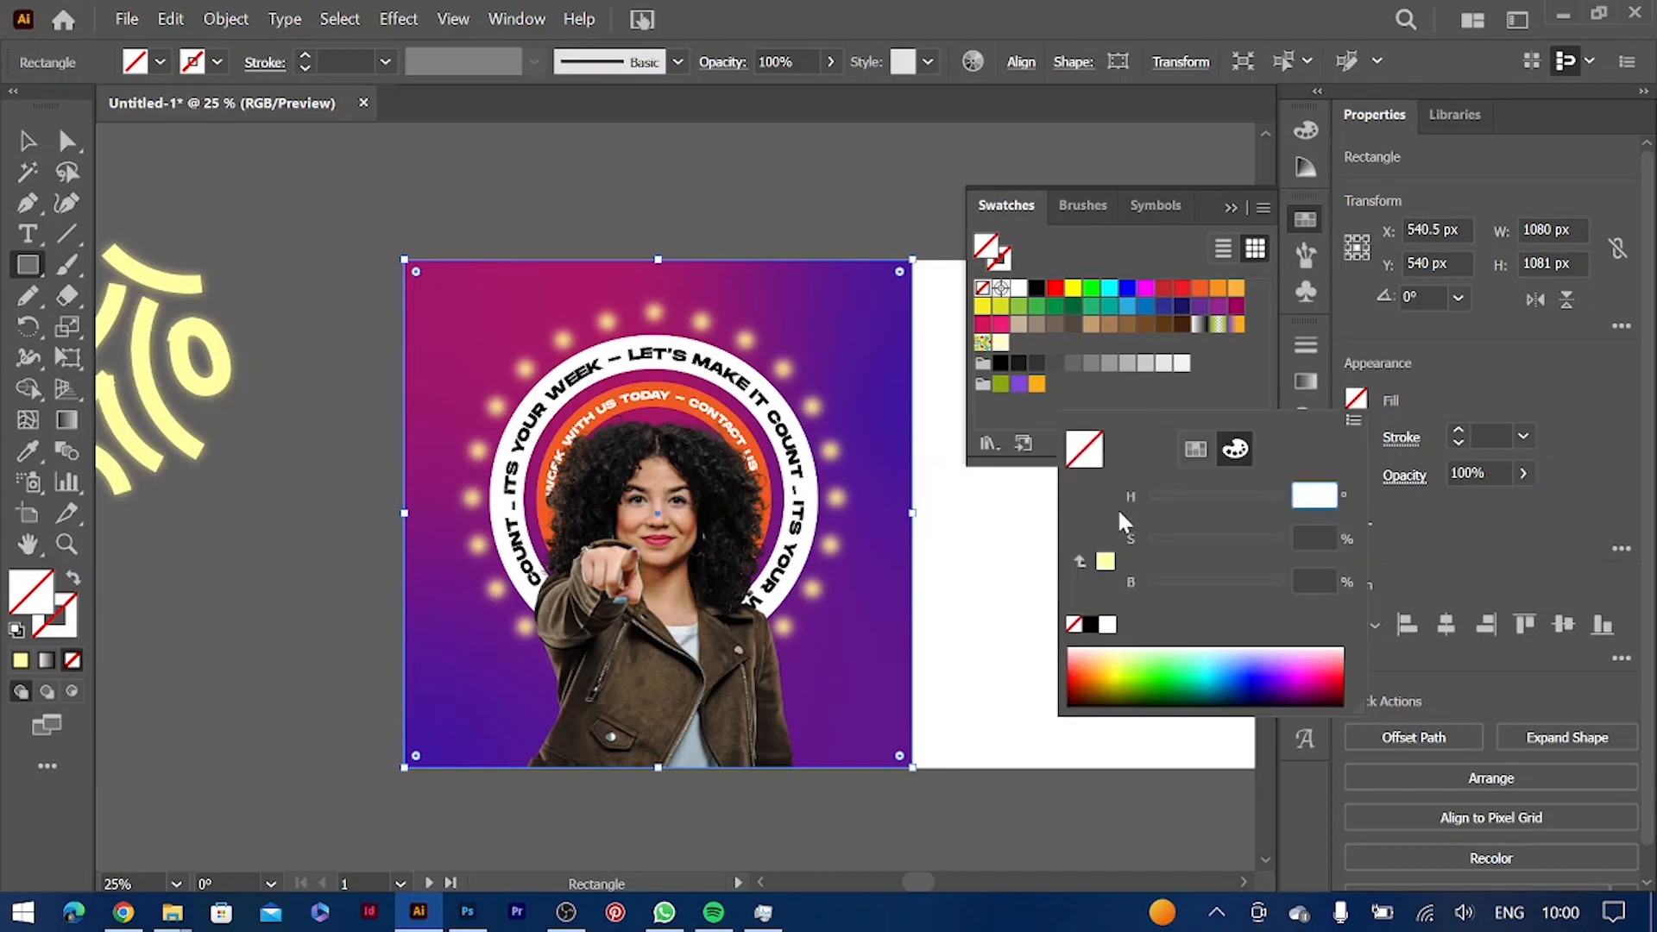
pyautogui.click(1001, 343)
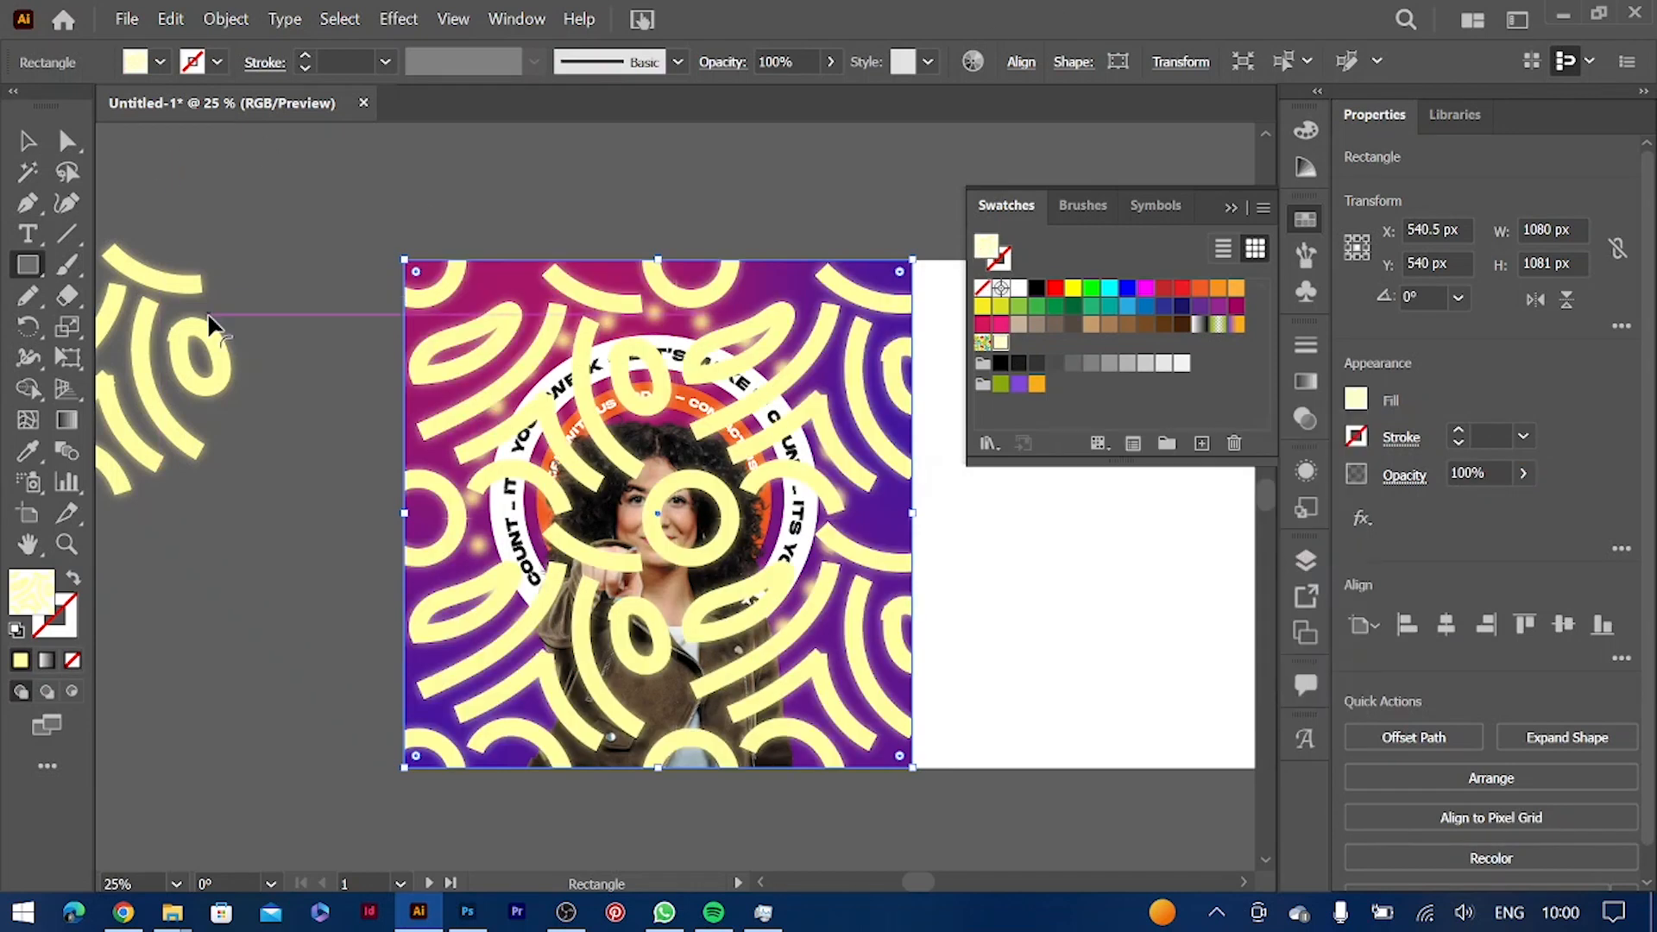
# Send the patterned rectangle backward behind the portrait and the text rings, keeping it above the gradient background
pyautogui.hotkey('ctrl', '[')
pyautogui.hotkey('ctrl', '[')
pyautogui.hotkey('ctrl', '[')
pyautogui.hotkey('ctrl', '[')
pyautogui.hotkey('ctrl', '[')
pyautogui.hotkey('ctrl', '[')
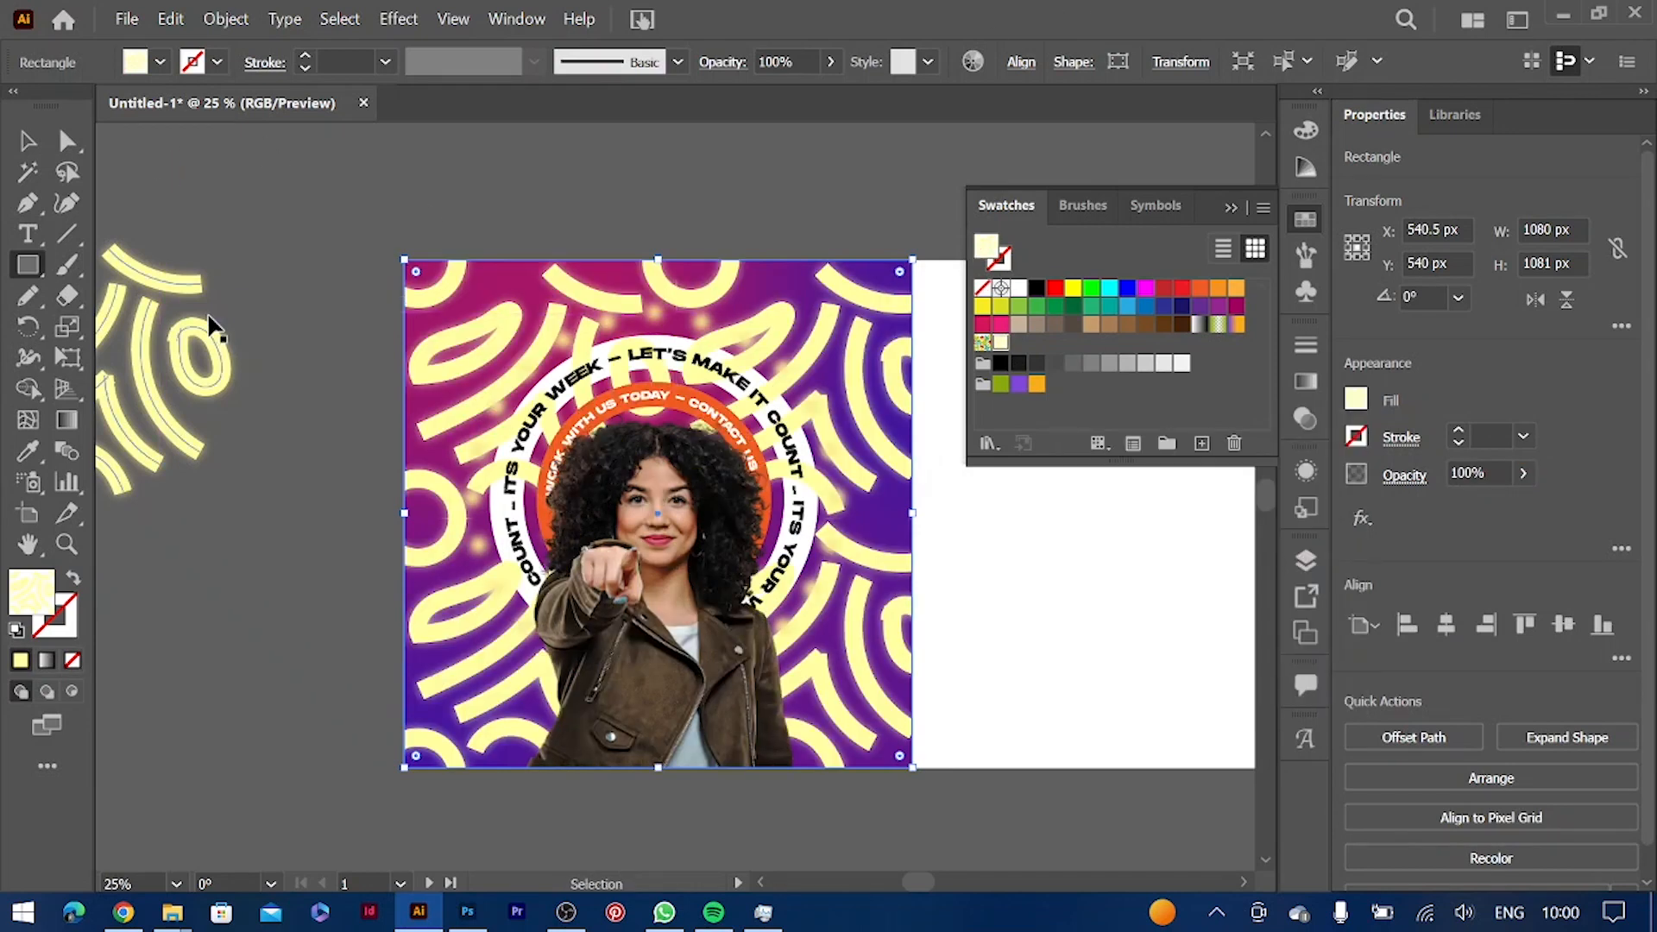
pyautogui.hotkey('ctrl', ']')
pyautogui.press('v')
# Try the Soft Light blending mode on the patterned rectangle and settle on Overlay
pyautogui.click(1404, 474)
pyautogui.click(1199, 521)
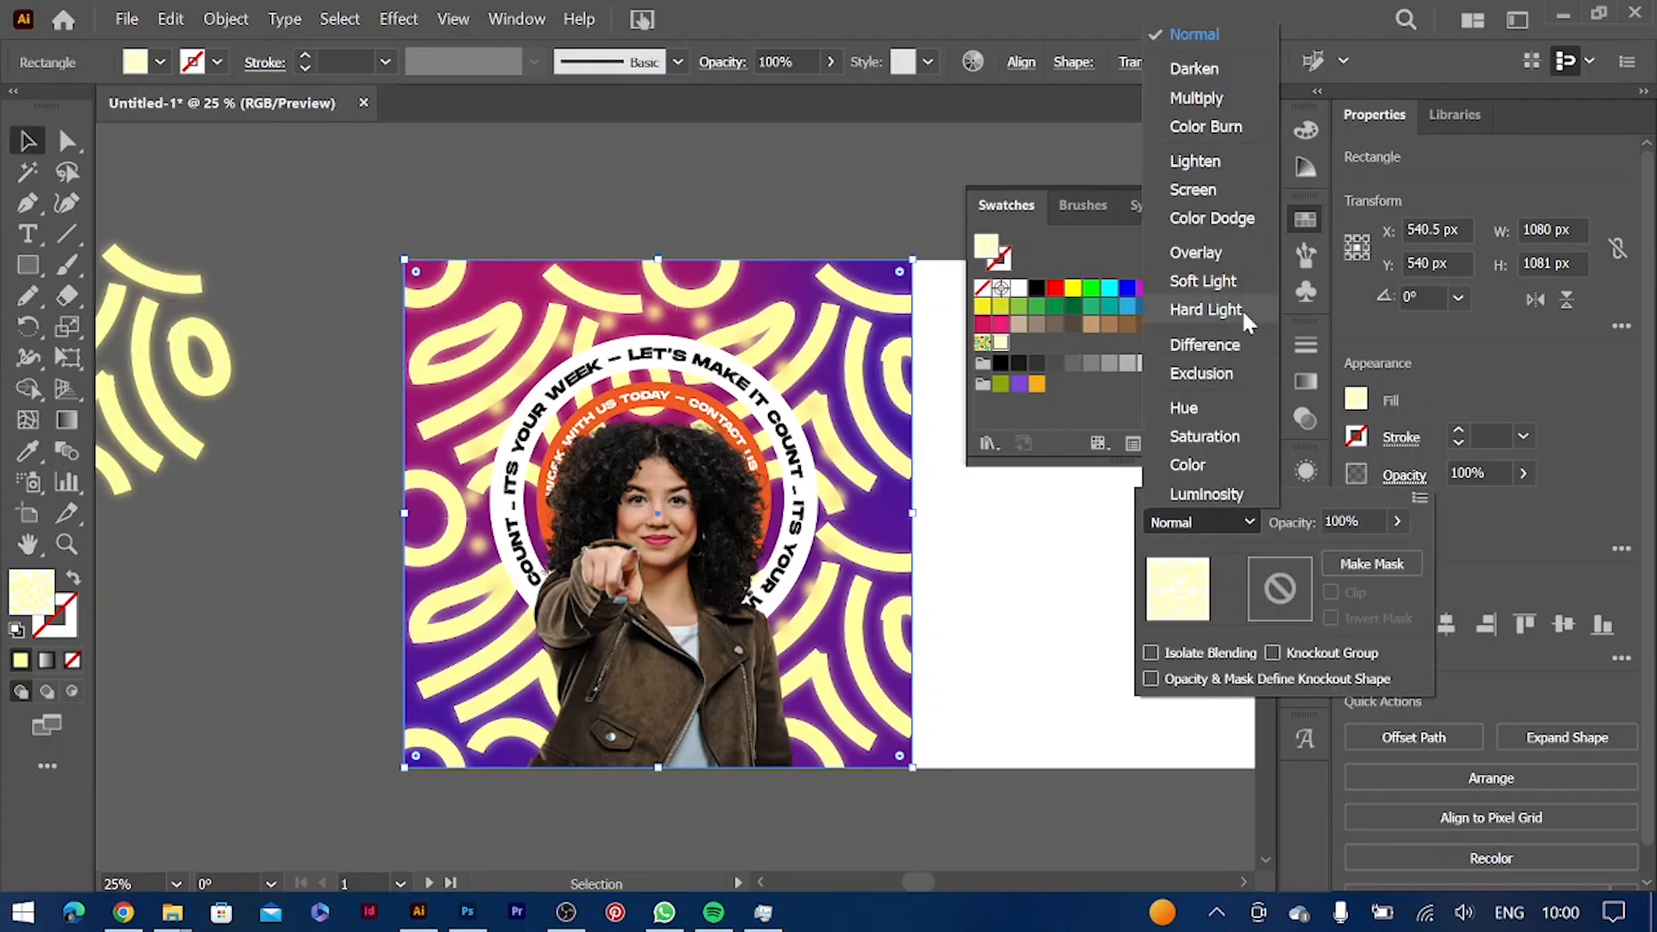
pyautogui.click(1226, 285)
pyautogui.click(1245, 518)
pyautogui.click(1195, 250)
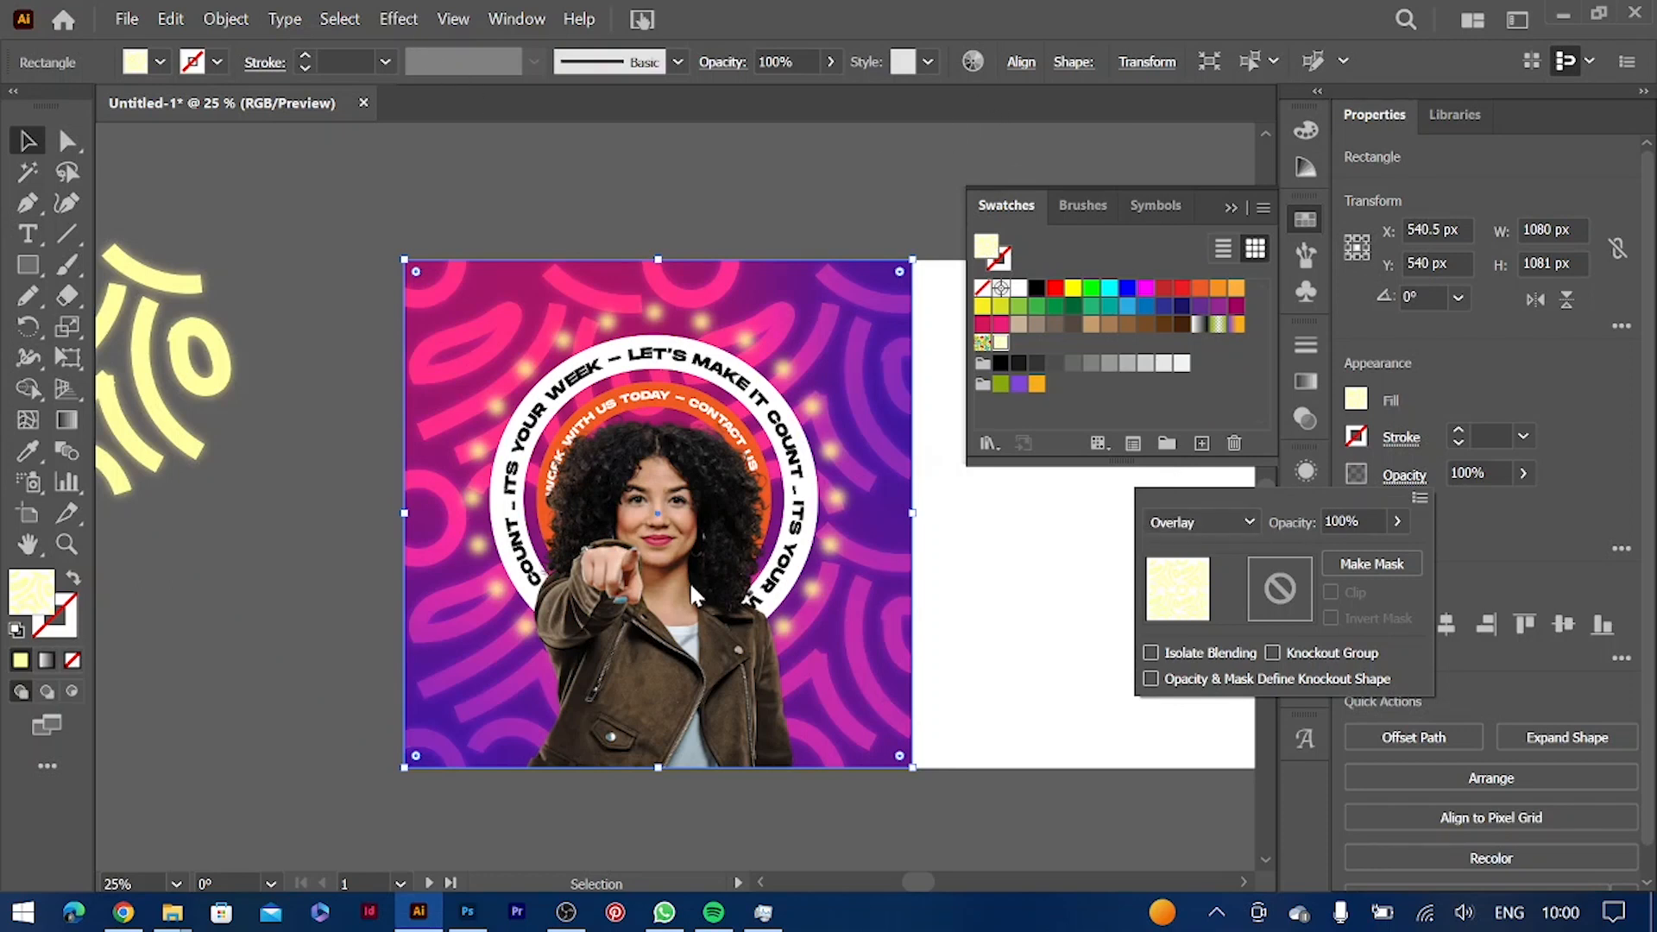
# Apply a Gaussian Blur with a radius of about 32 pixels to the patterned rectangle behind the portrait
pyautogui.click(1459, 516)
pyautogui.click(1362, 518)
pyautogui.moveTo(1424, 688)
pyautogui.click(1242, 691)
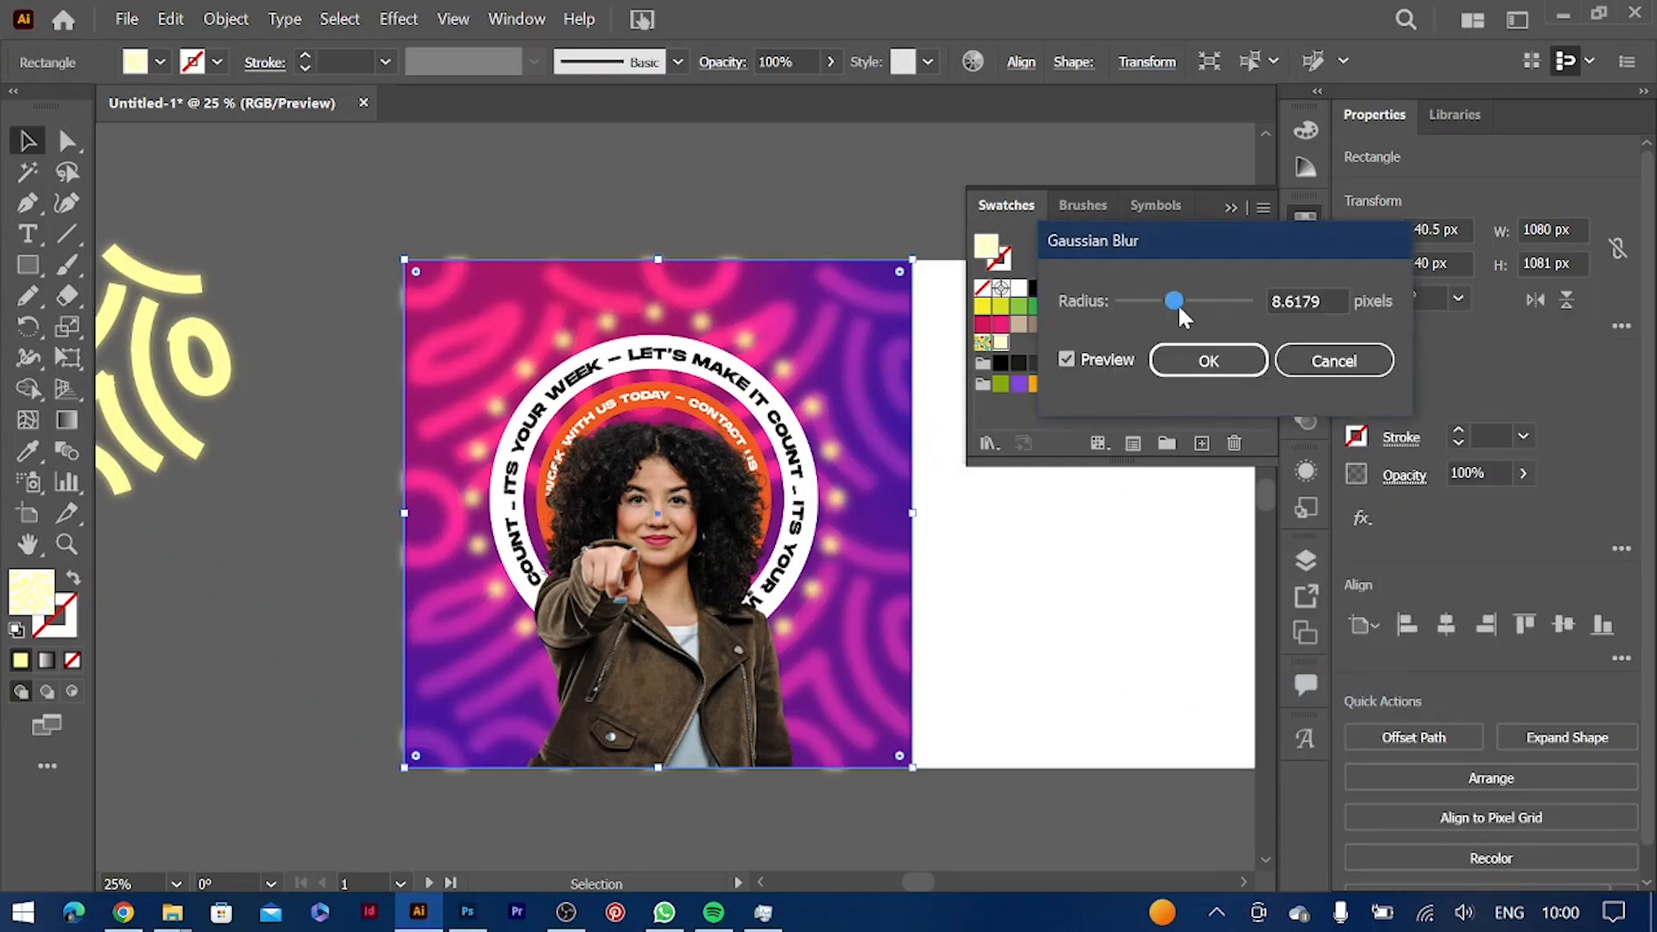
pyautogui.moveTo(1189, 304); pyautogui.dragTo(1194, 301)
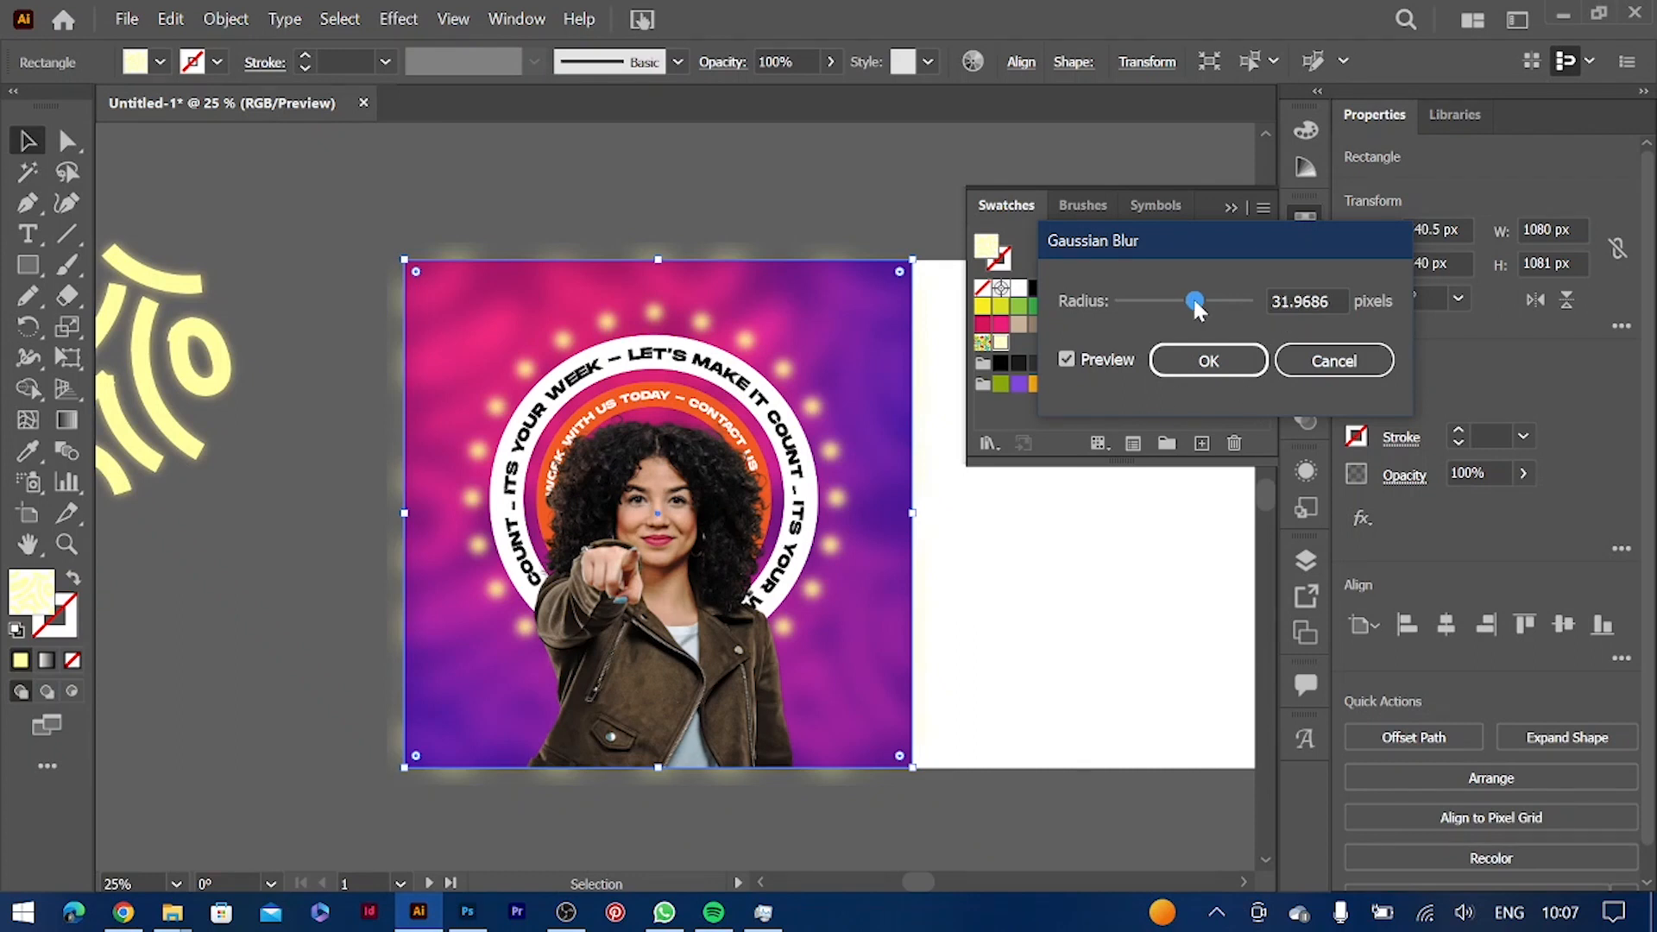
pyautogui.click(1208, 361)
pyautogui.scroll(1, 609, 562)
pyautogui.click(1230, 207)
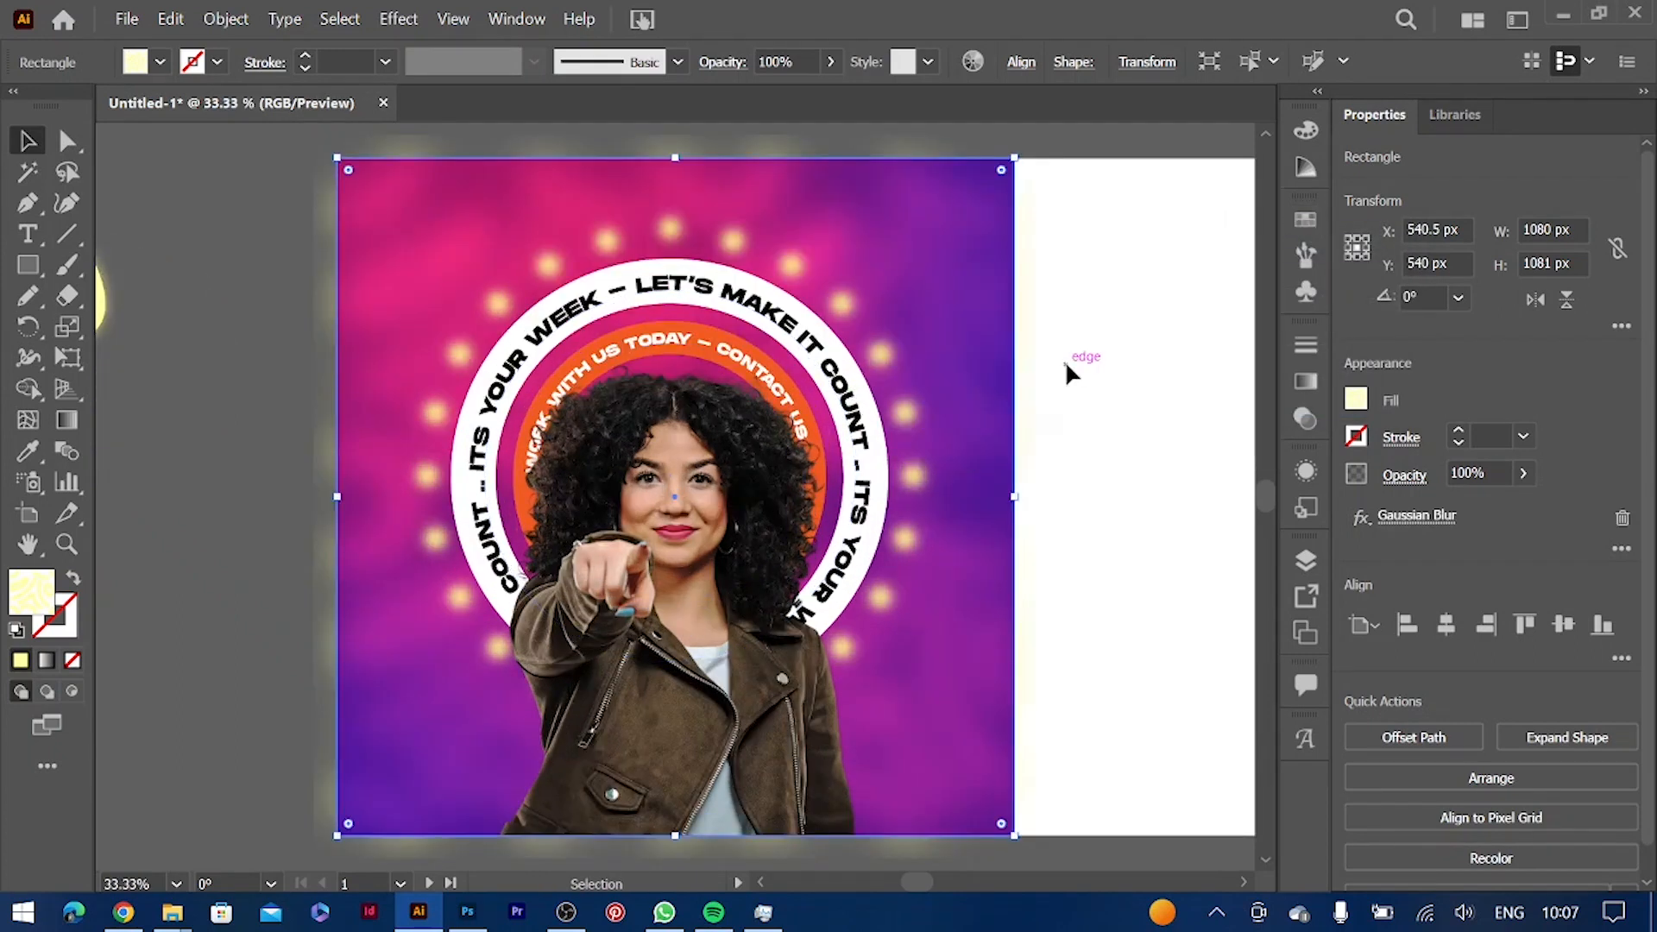
# Move the cut-out image of the girl with headphones from the pasteboard onto the left part of the design
pyautogui.hscroll(-6, 466, 509)
pyautogui.hscroll(3, 466, 509)
pyautogui.hotkey('ctrl', '-')
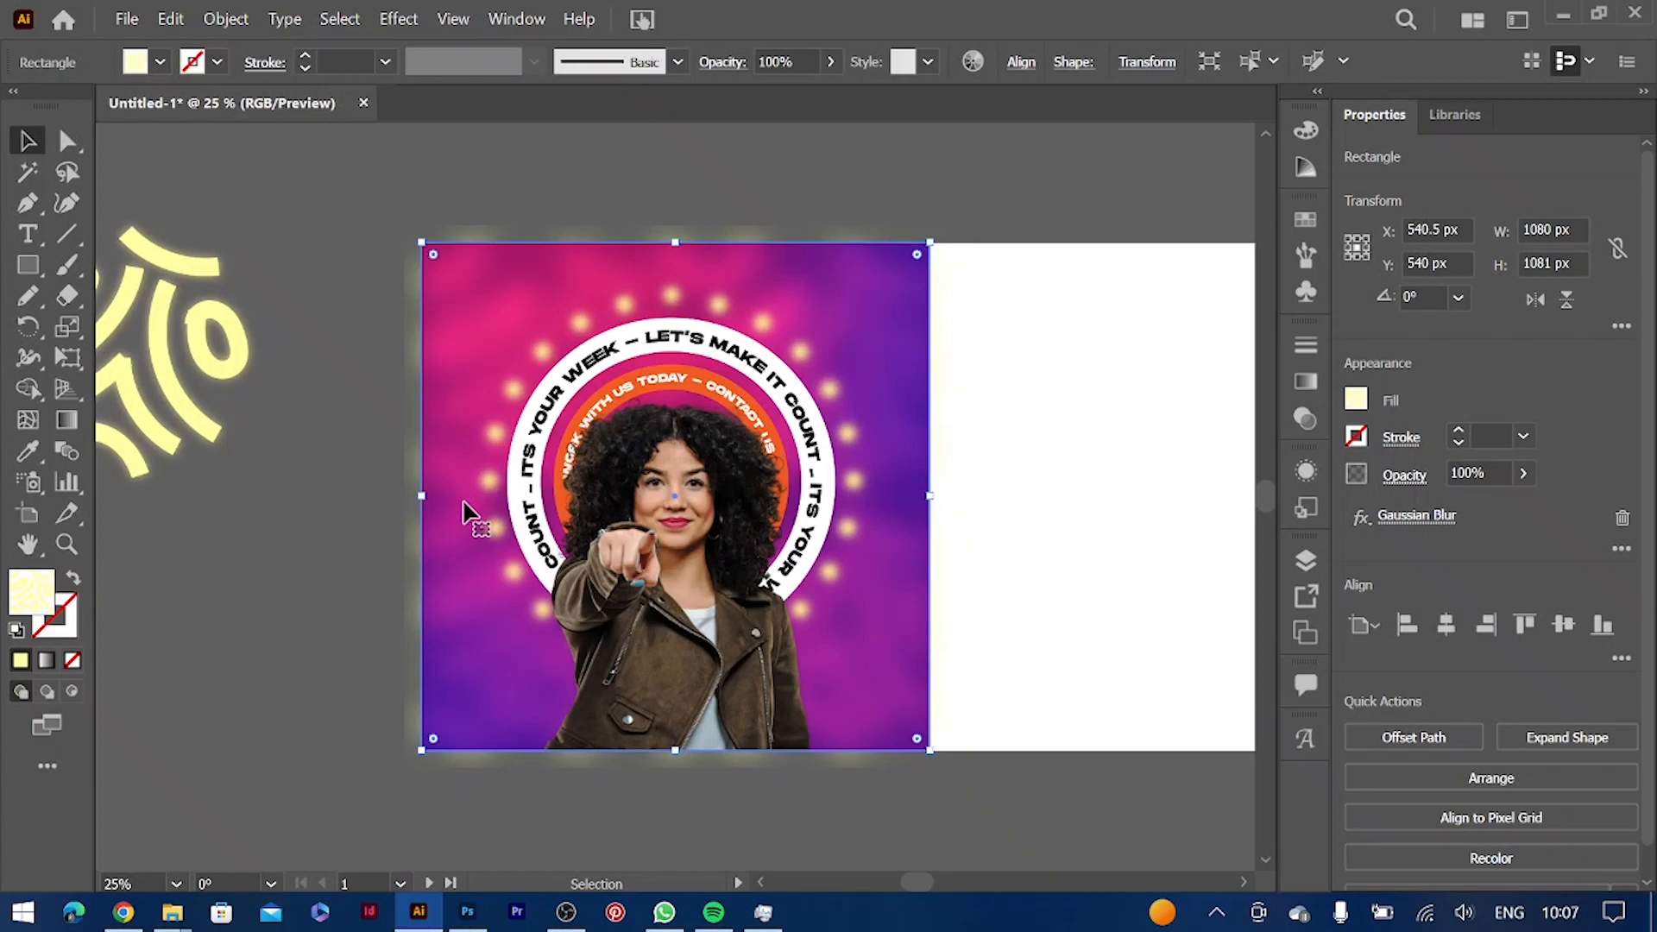
pyautogui.click(1046, 443)
pyautogui.hscroll(-5, 1046, 444)
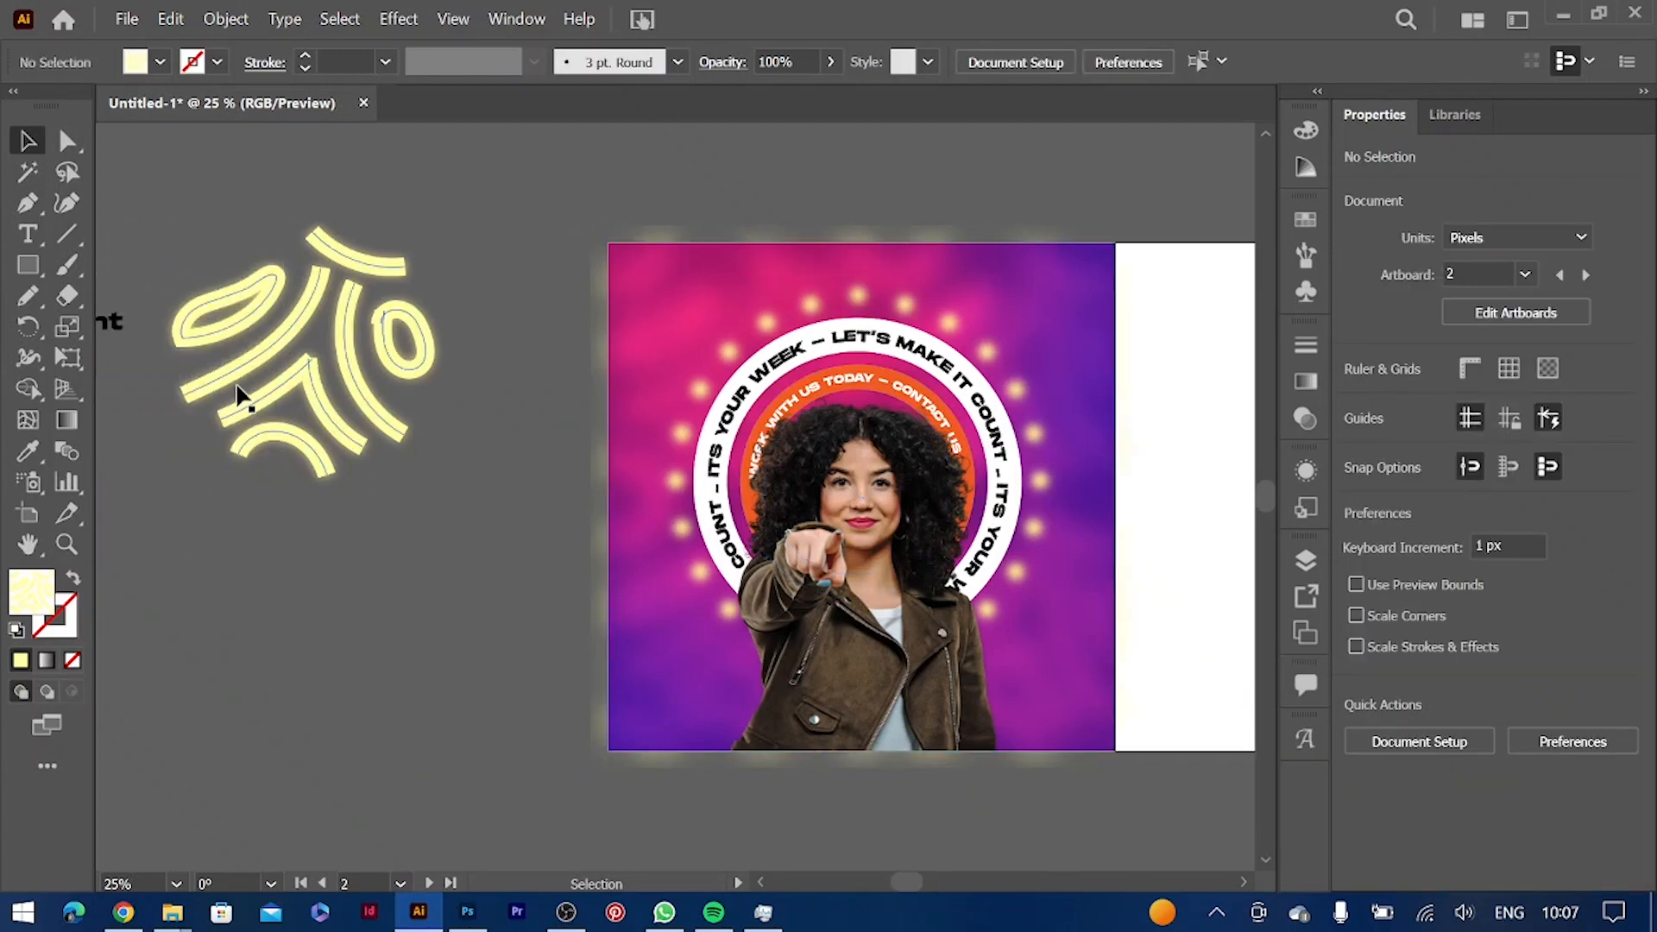
pyautogui.moveTo(230, 448); pyautogui.dragTo(872, 511)
pyautogui.hotkey('ctrl', '+')
pyautogui.hscroll(5, 873, 516)
pyautogui.scroll(1, 874, 518)
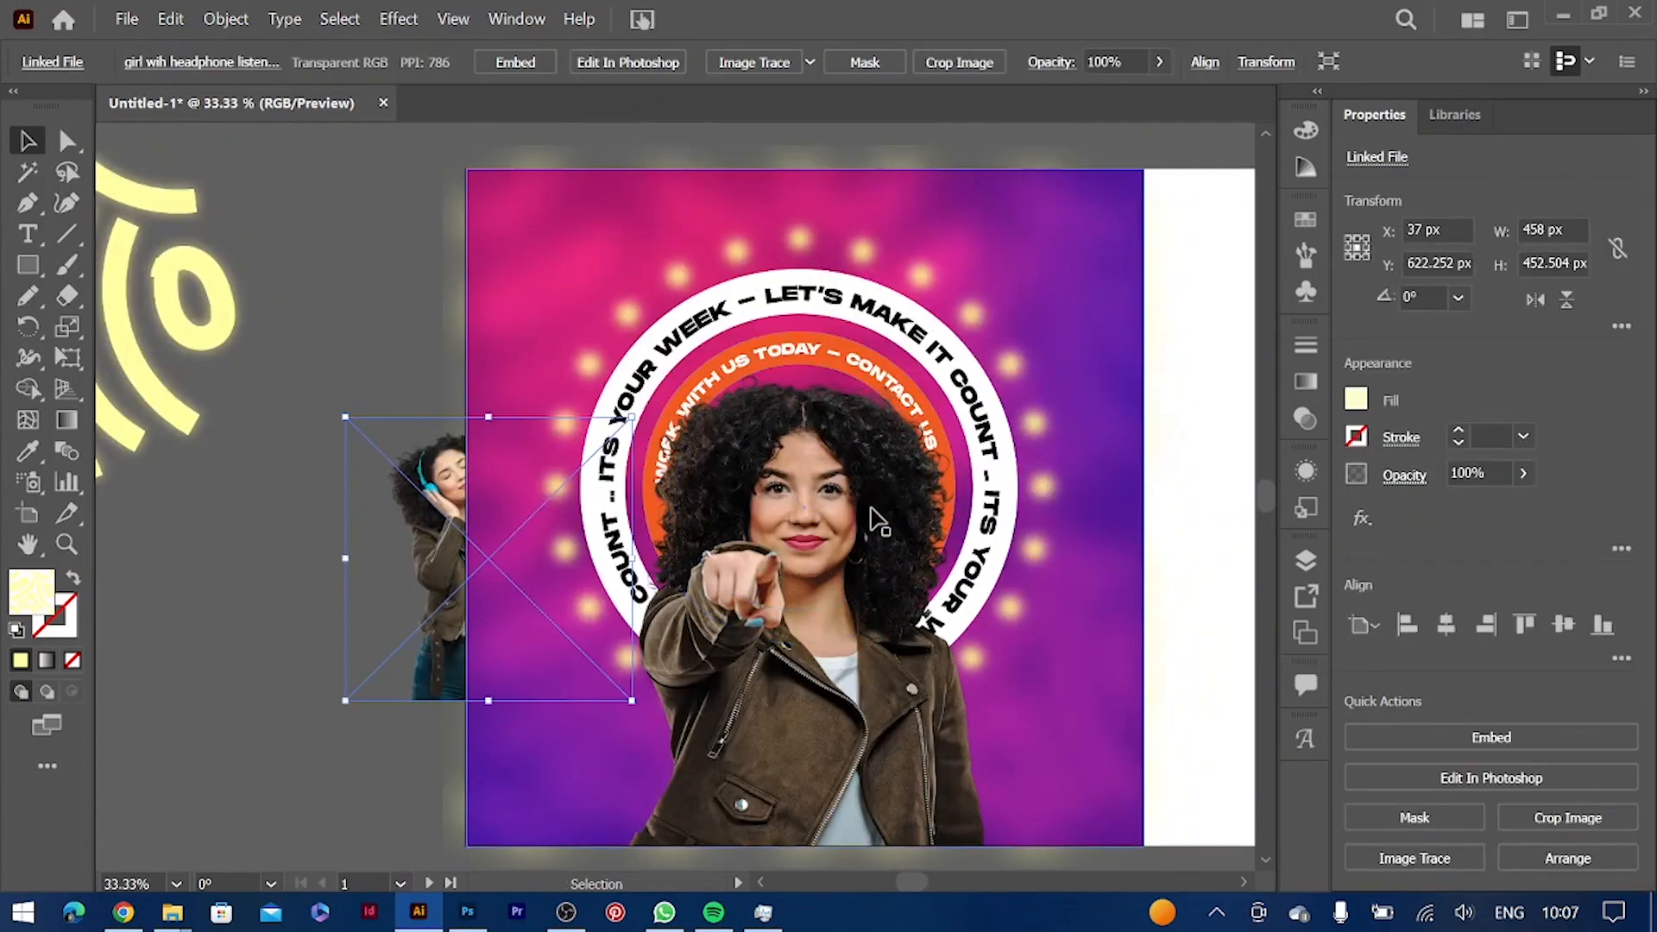
pyautogui.moveTo(332, 501); pyautogui.dragTo(400, 457)
# Bring the headphone image to the front and enlarge it proportionally to about 820 by 811 px
pyautogui.hotkey('ctrl', 'shift', ']')
pyautogui.moveTo(454, 374); pyautogui.dragTo(454, 261)
pyautogui.moveTo(454, 456); pyautogui.dragTo(543, 493)
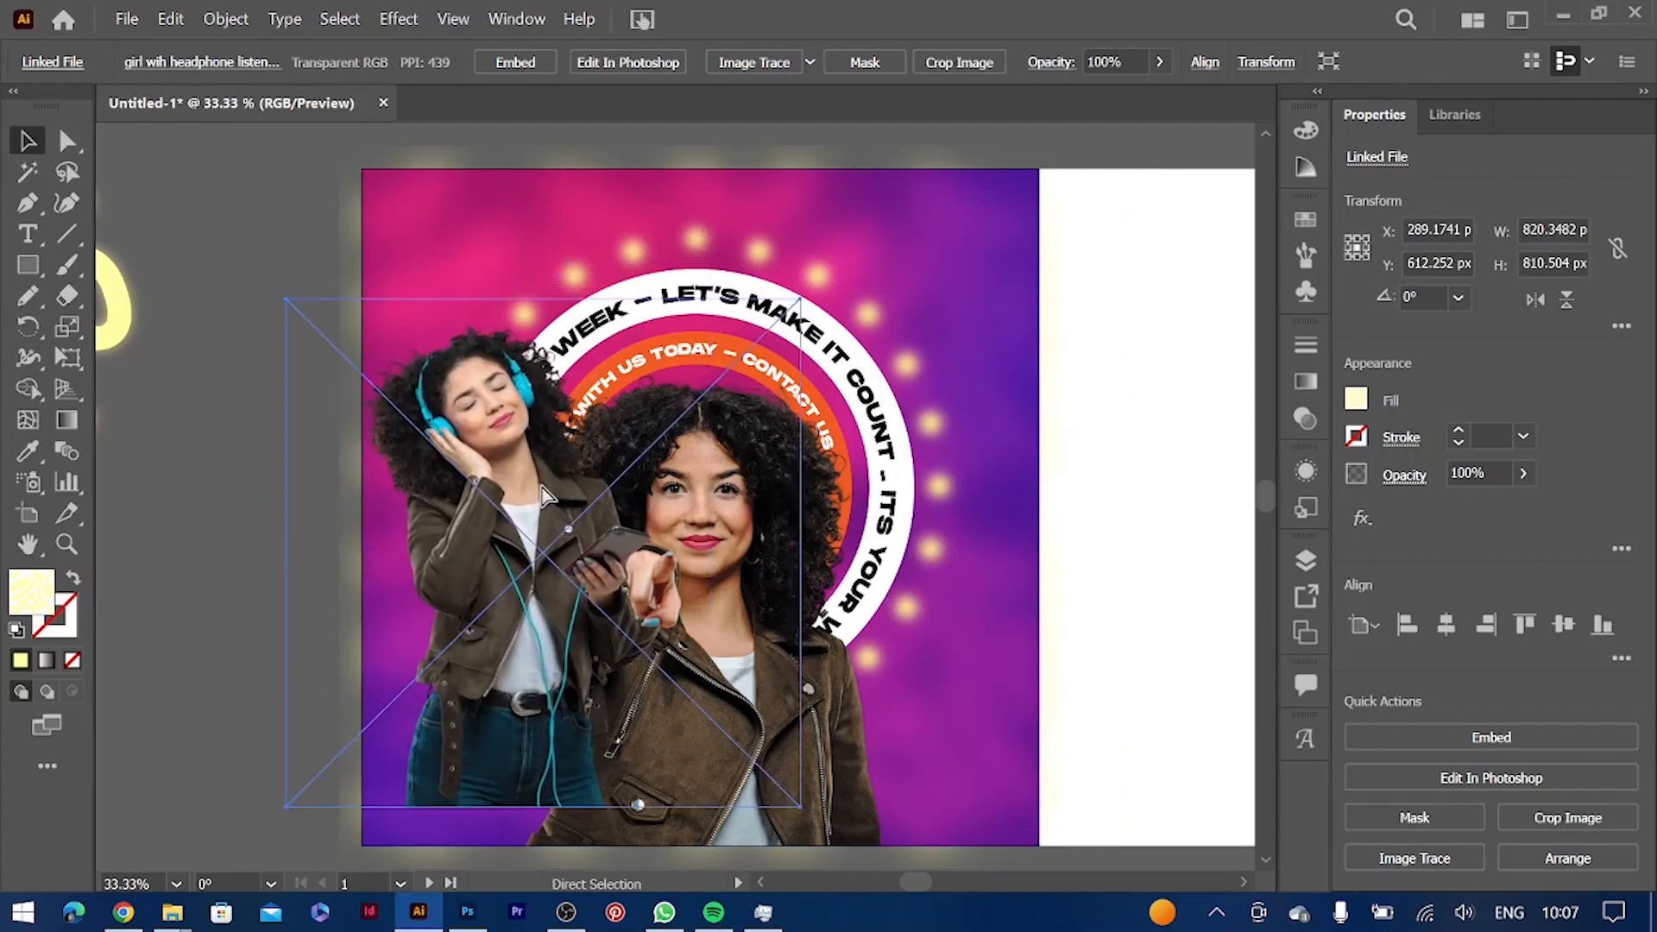
# Send the headphone image backward so it sits behind the main portrait and the text rings
pyautogui.hotkey('ctrl', '[')
pyautogui.hotkey('ctrl', '[')
pyautogui.hotkey('ctrl', '[')
pyautogui.hotkey('ctrl', '[')
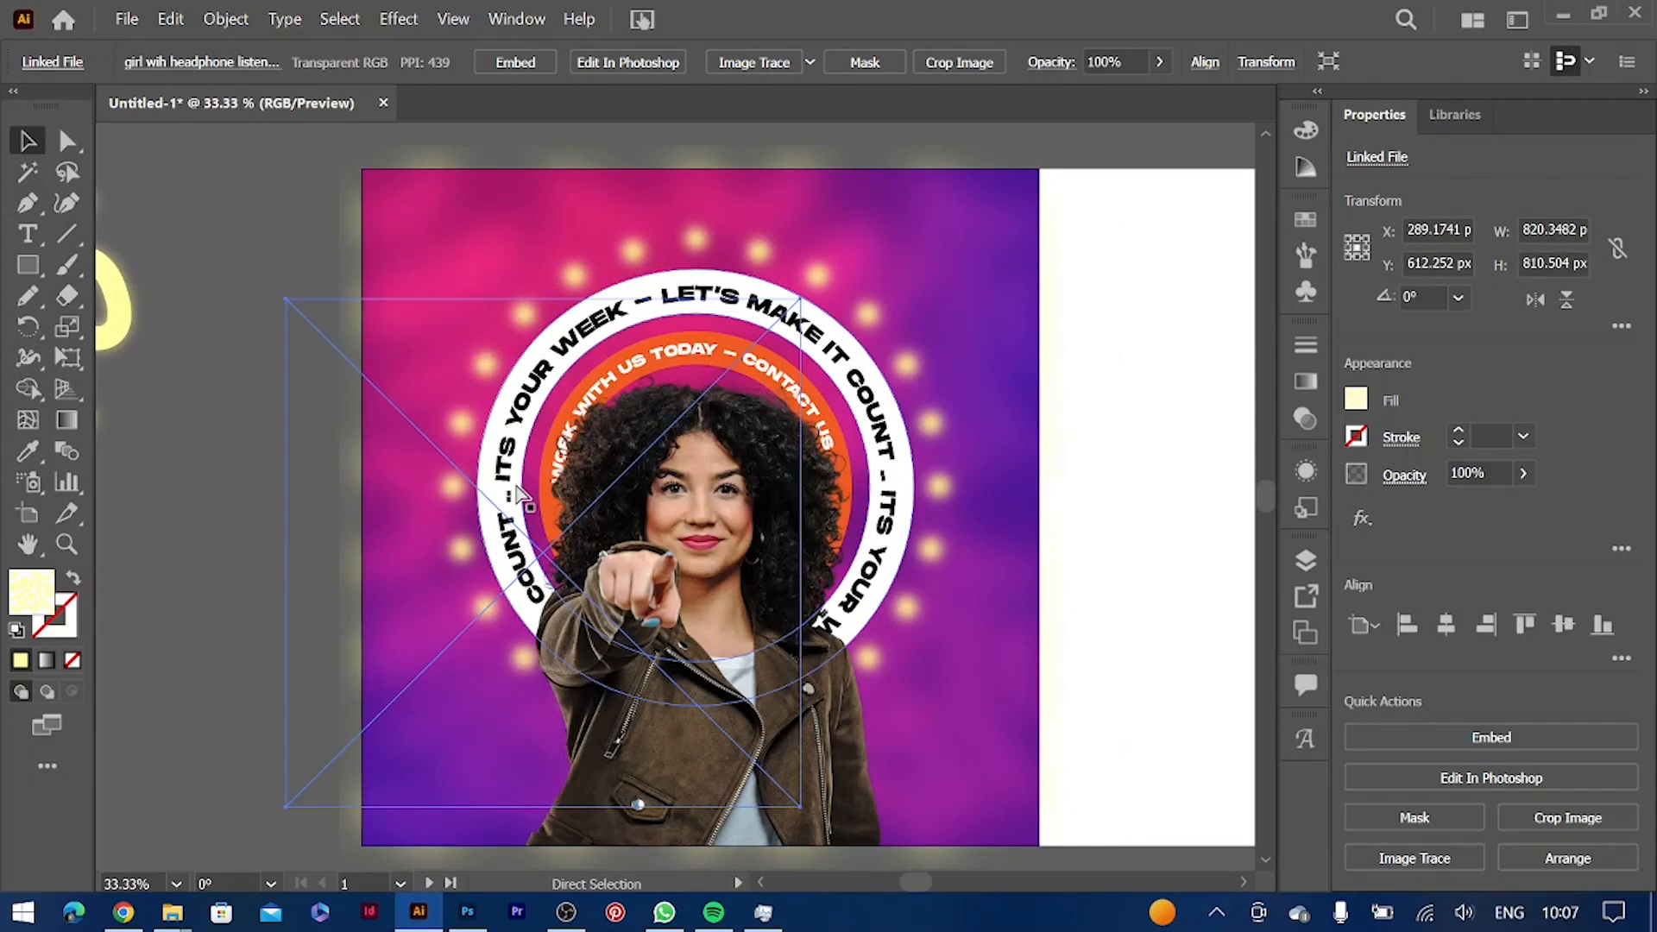
pyautogui.hotkey('ctrl', ']')
# Enlarge the headphone image to about 932 by 921 px and set its blending mode to Overlay
pyautogui.moveTo(543, 299); pyautogui.dragTo(544, 230)
pyautogui.click(1404, 475)
pyautogui.click(1199, 522)
pyautogui.click(1204, 281)
pyautogui.click(1200, 522)
pyautogui.click(1212, 257)
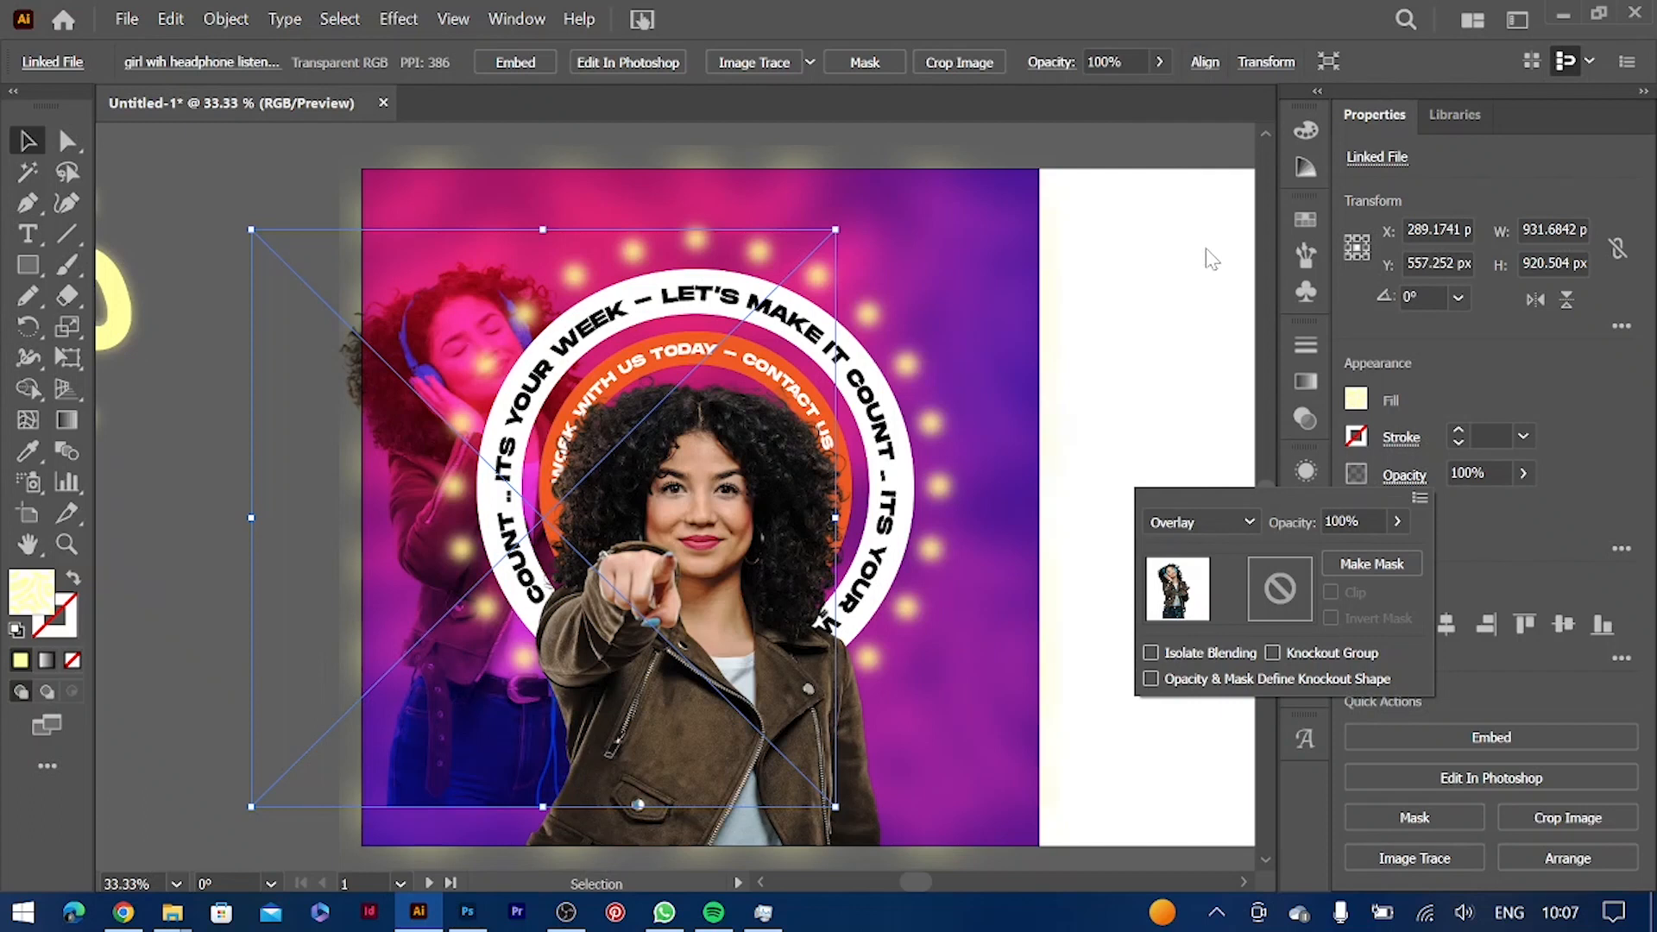
# Enlarge the headphone image to about 1133 by 1119 px and shift it right to about X 335 px
pyautogui.click(548, 811)
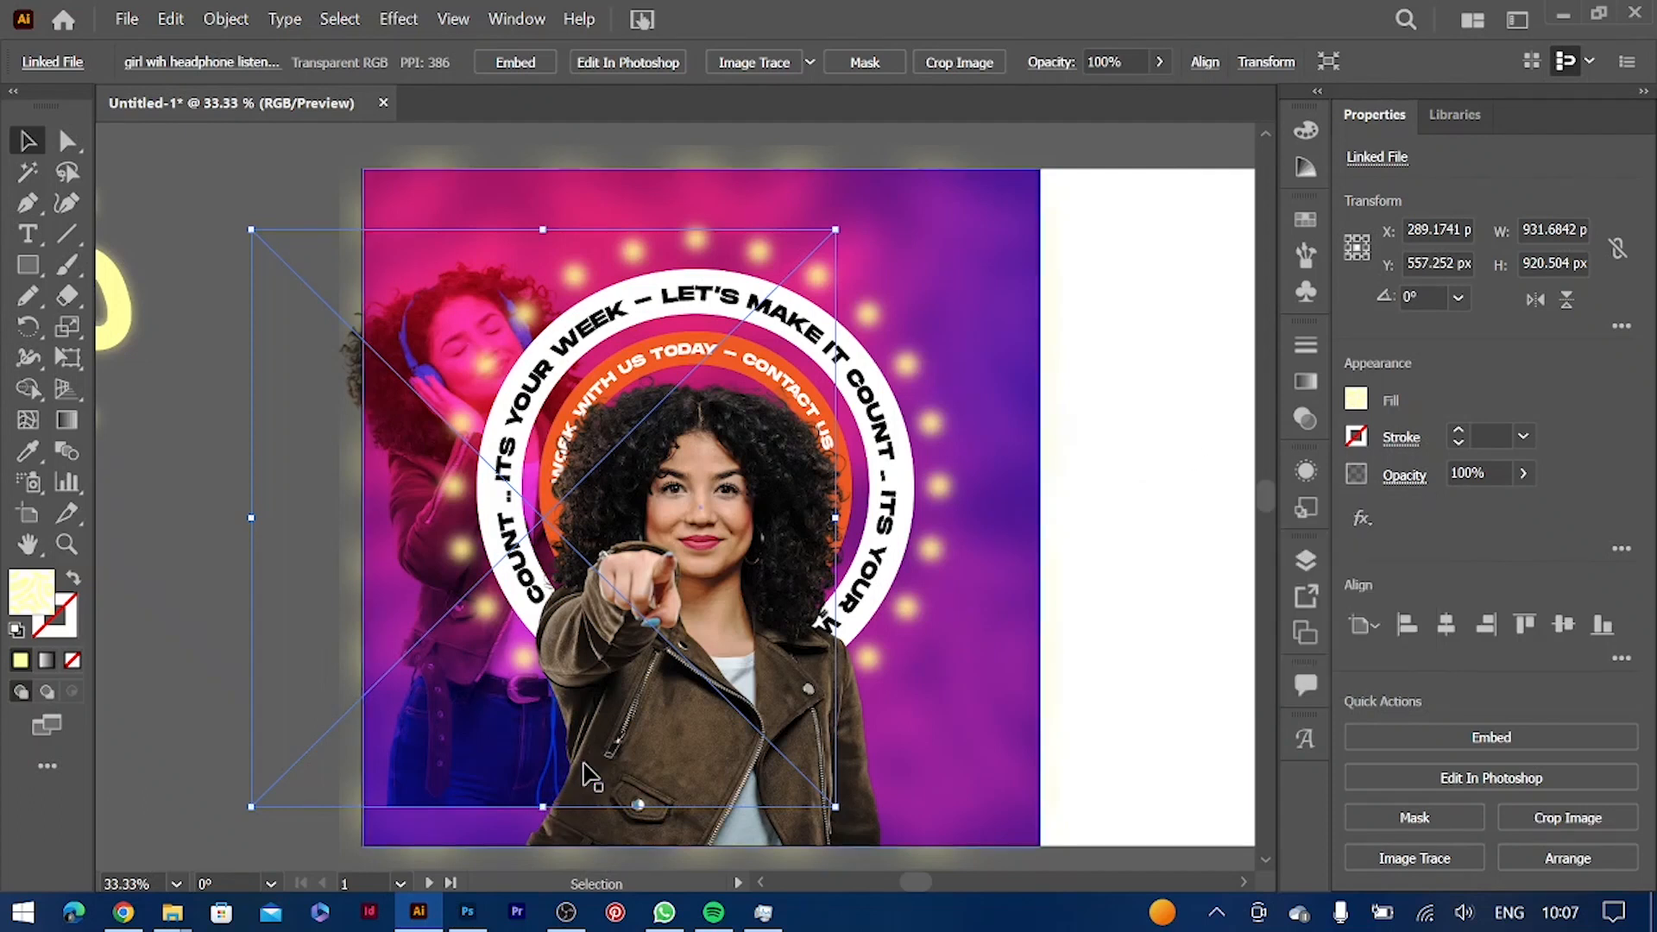
pyautogui.hotkey('ctrl', '-')
pyautogui.moveTo(678, 715); pyautogui.dragTo(669, 788)
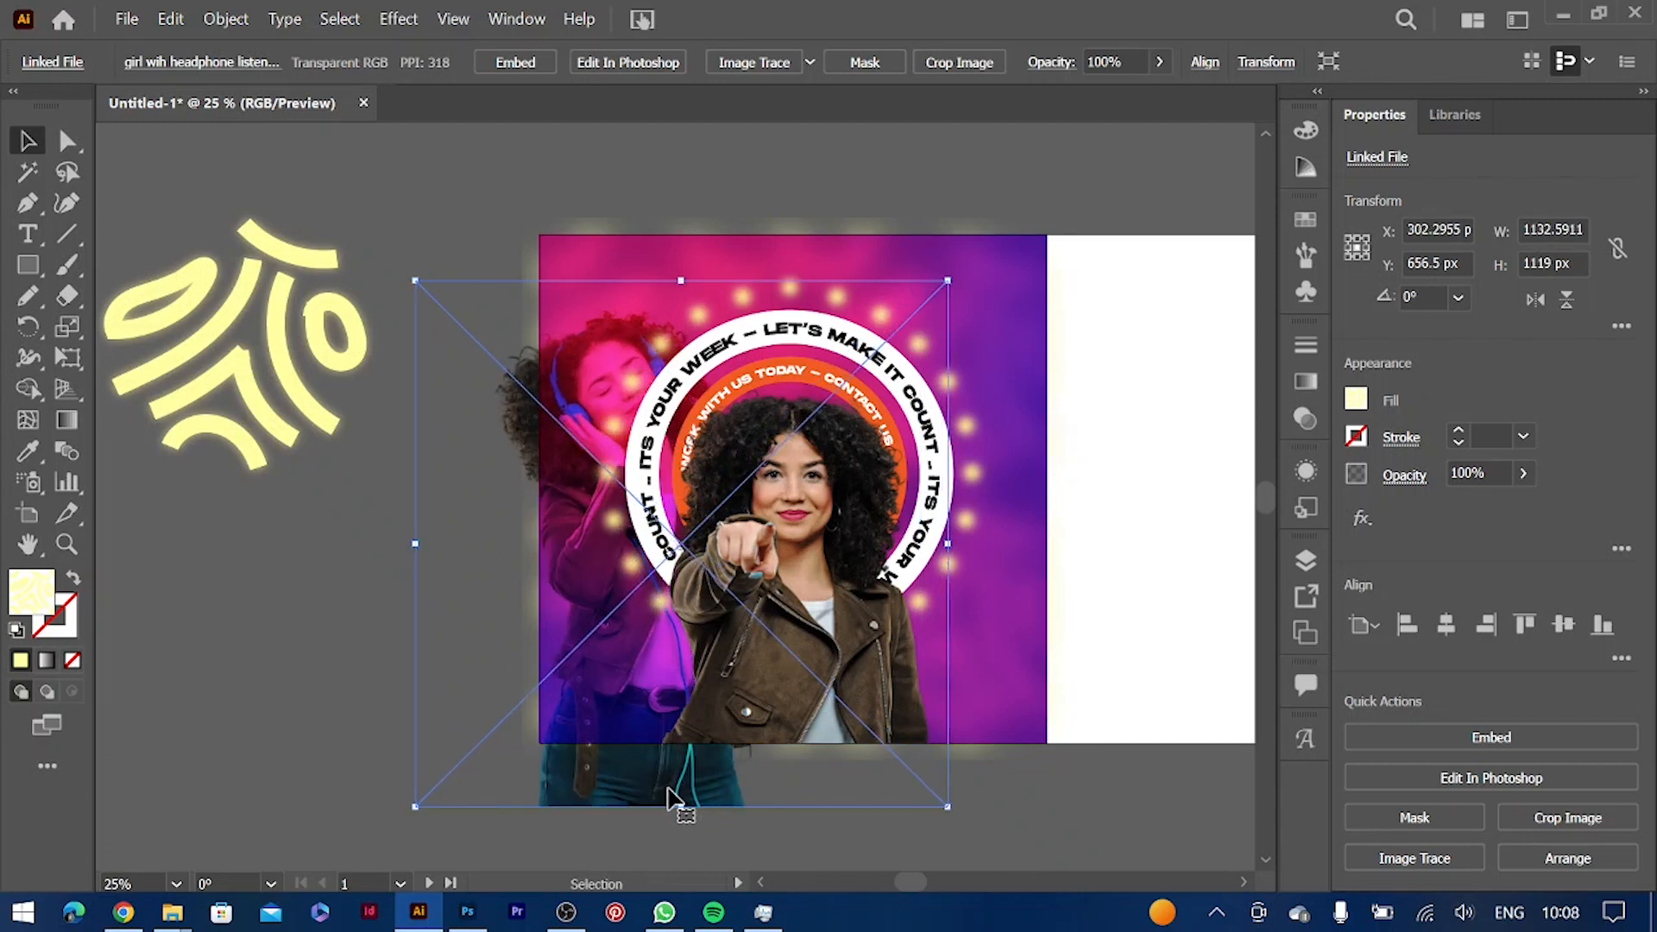
pyautogui.moveTo(636, 795); pyautogui.dragTo(654, 787)
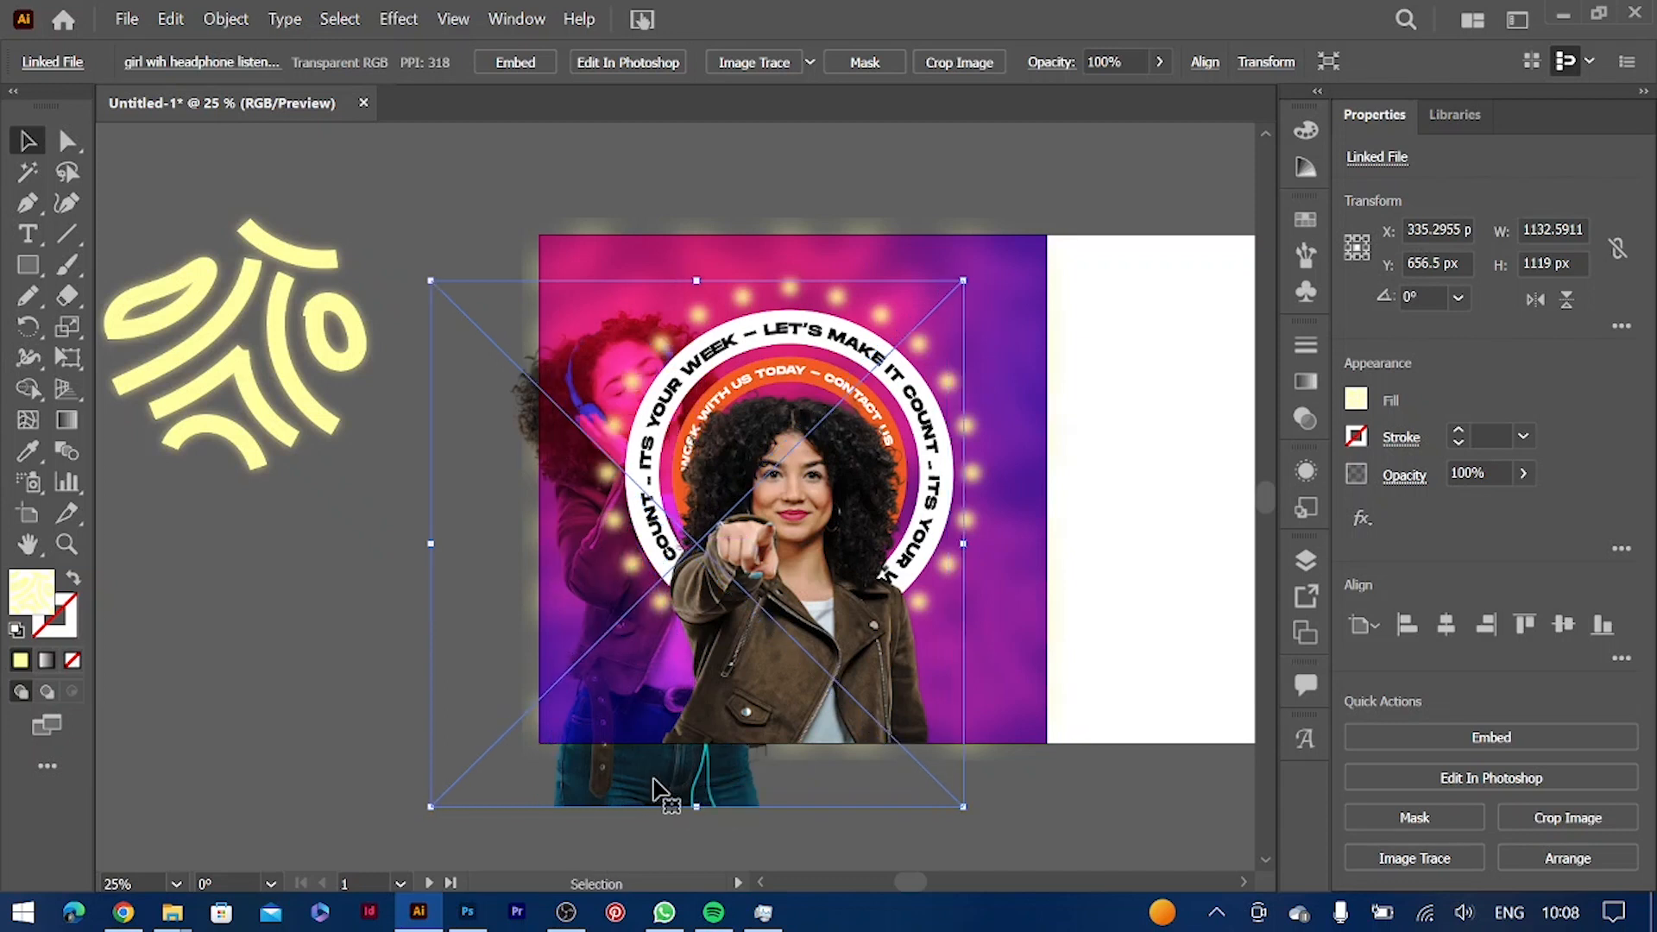
# Create a mirrored copy of the headphone image and place it on the right side of the design
pyautogui.rightClick(654, 781)
pyautogui.moveTo(831, 602)
pyautogui.click(490, 695)
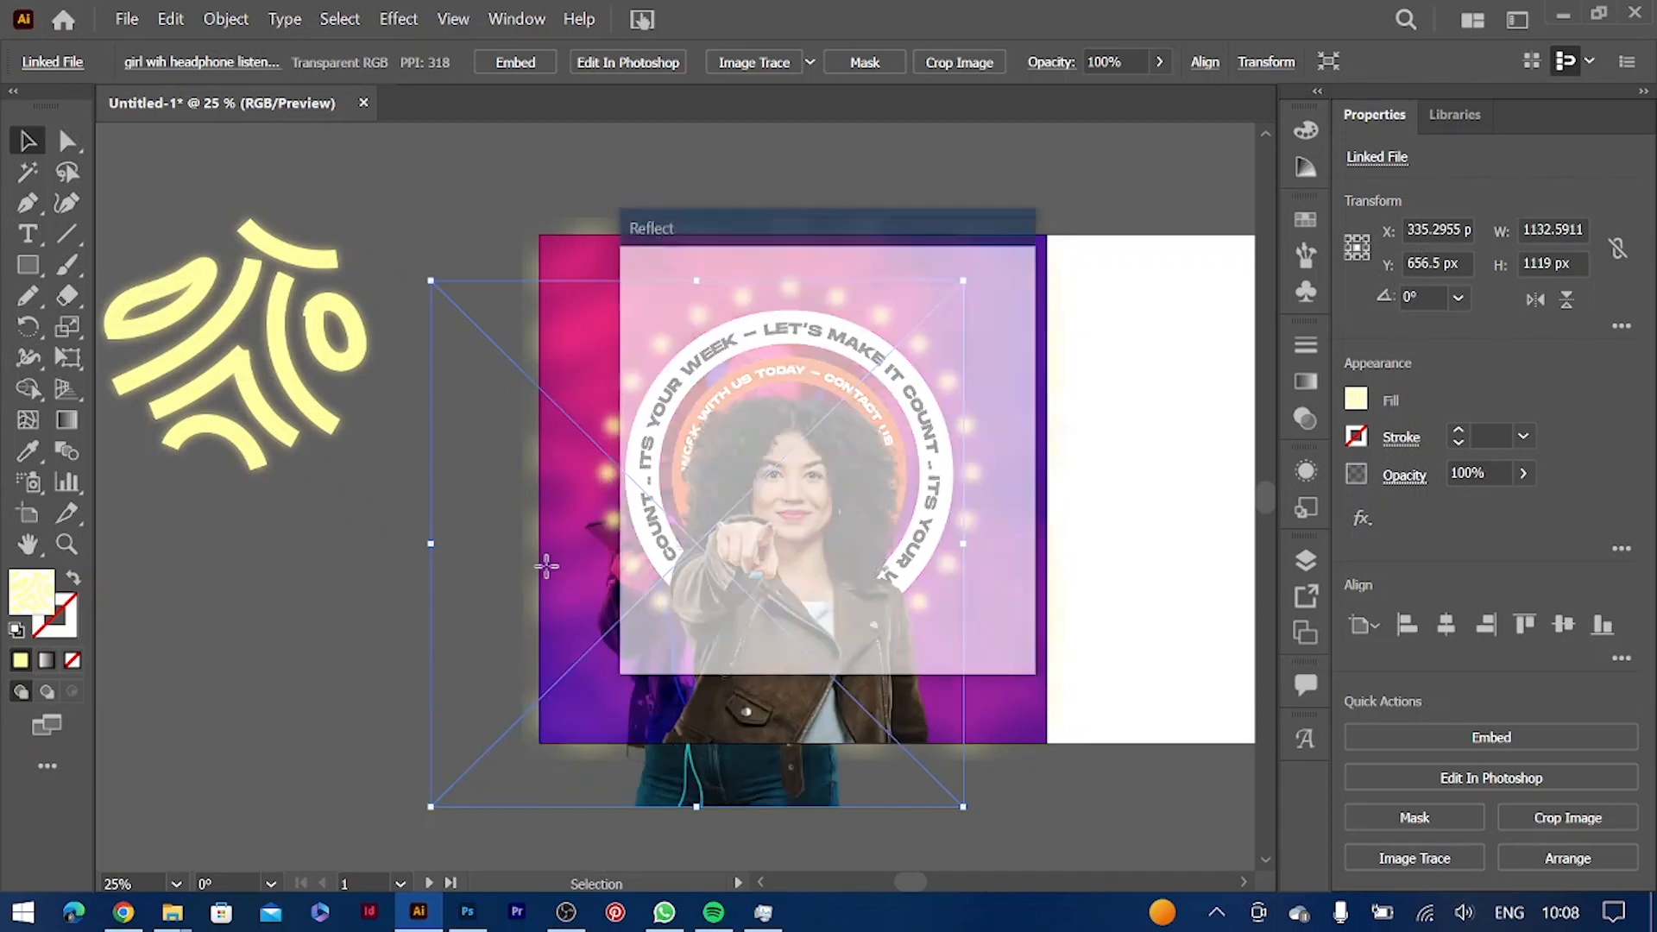
pyautogui.click(696, 622)
pyautogui.moveTo(773, 787); pyautogui.dragTo(968, 783)
# Try 50% opacity on both headphone images, settle on 20%, and group the two images
pyautogui.keyDown('shift'); pyautogui.click(593, 787); pyautogui.keyUp('shift')
pyautogui.click(1493, 472)
pyautogui.press('Return')
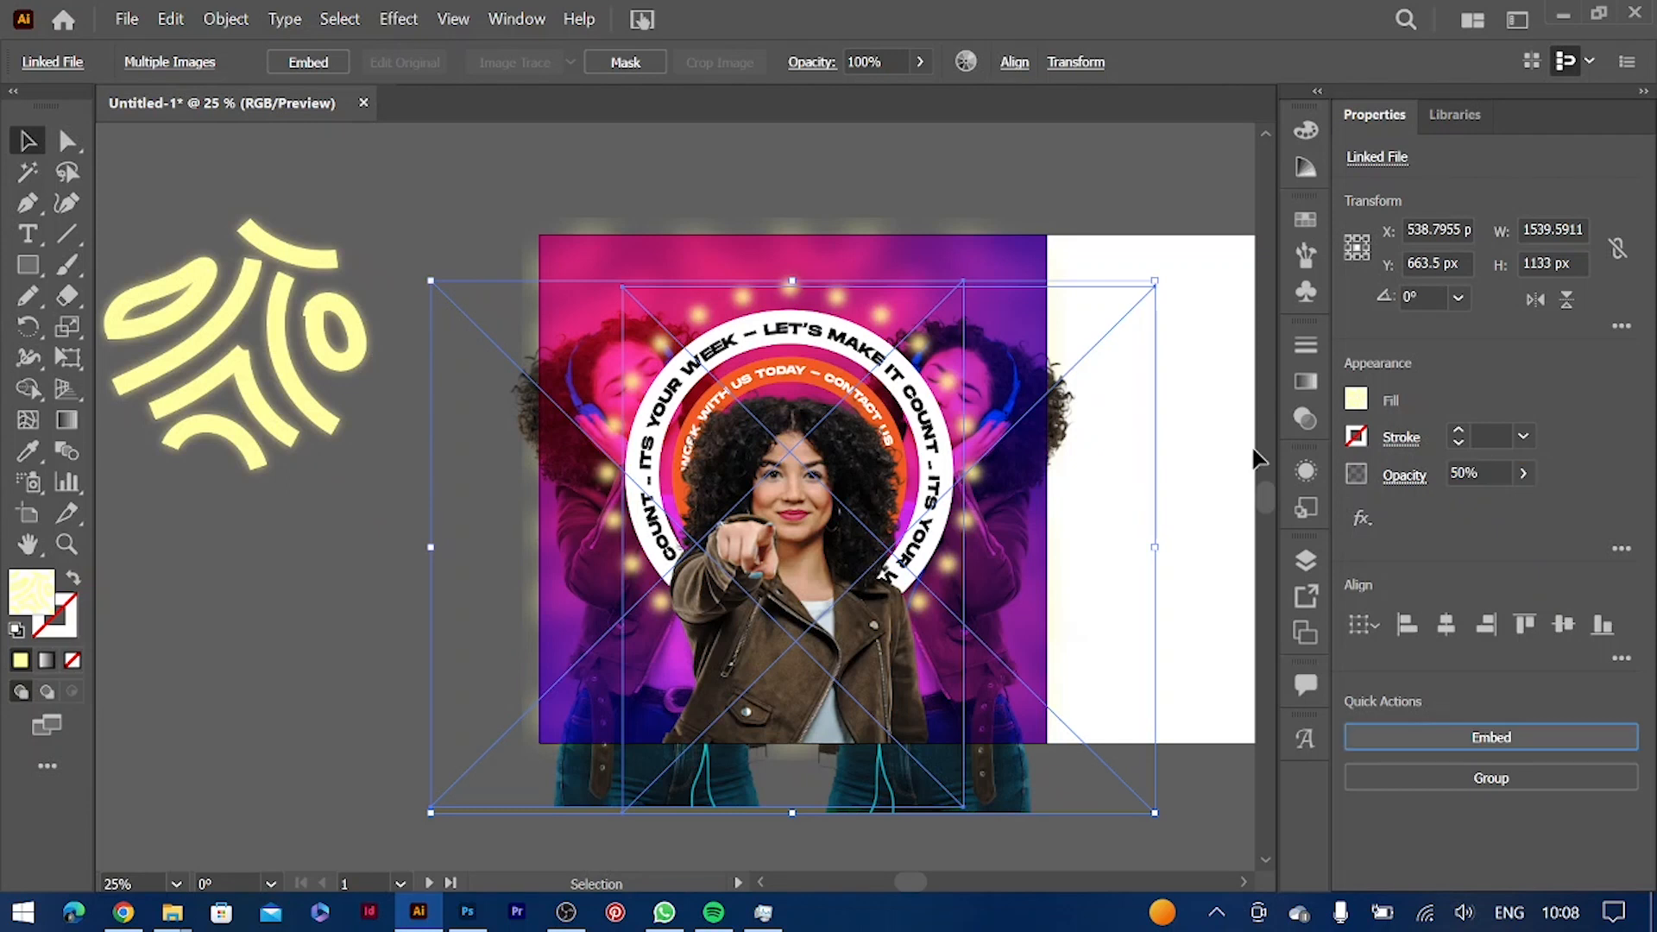
pyautogui.click(1489, 472)
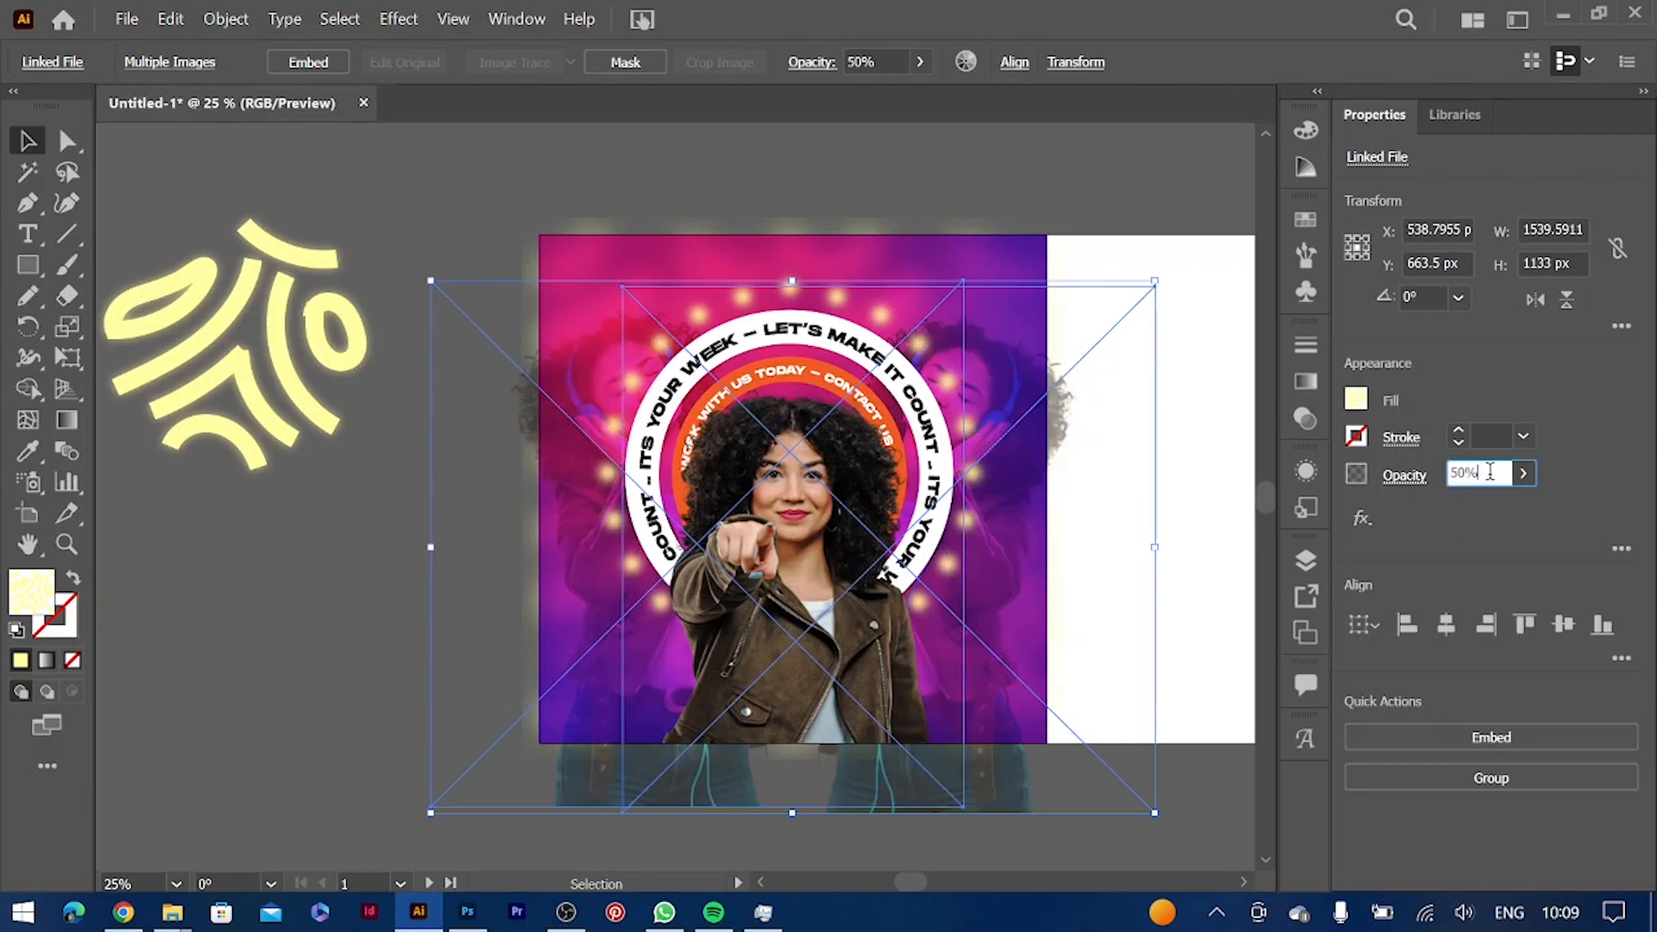
pyautogui.press('Return')
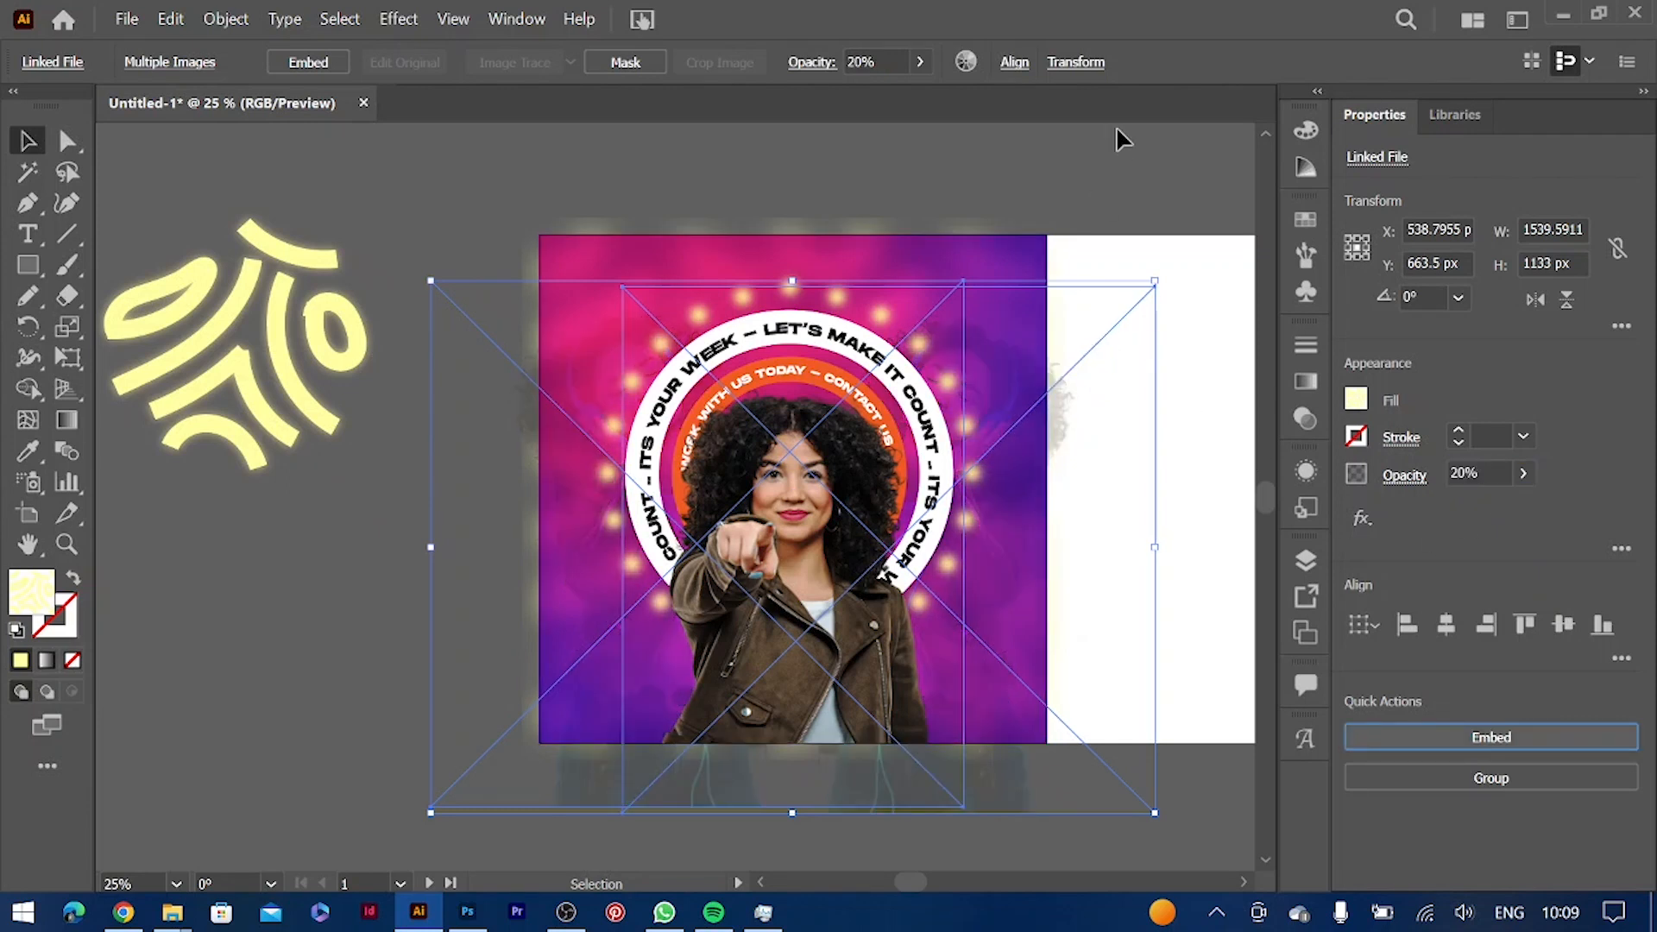
pyautogui.hotkey('ctrl', 'g')
pyautogui.click(1186, 610)
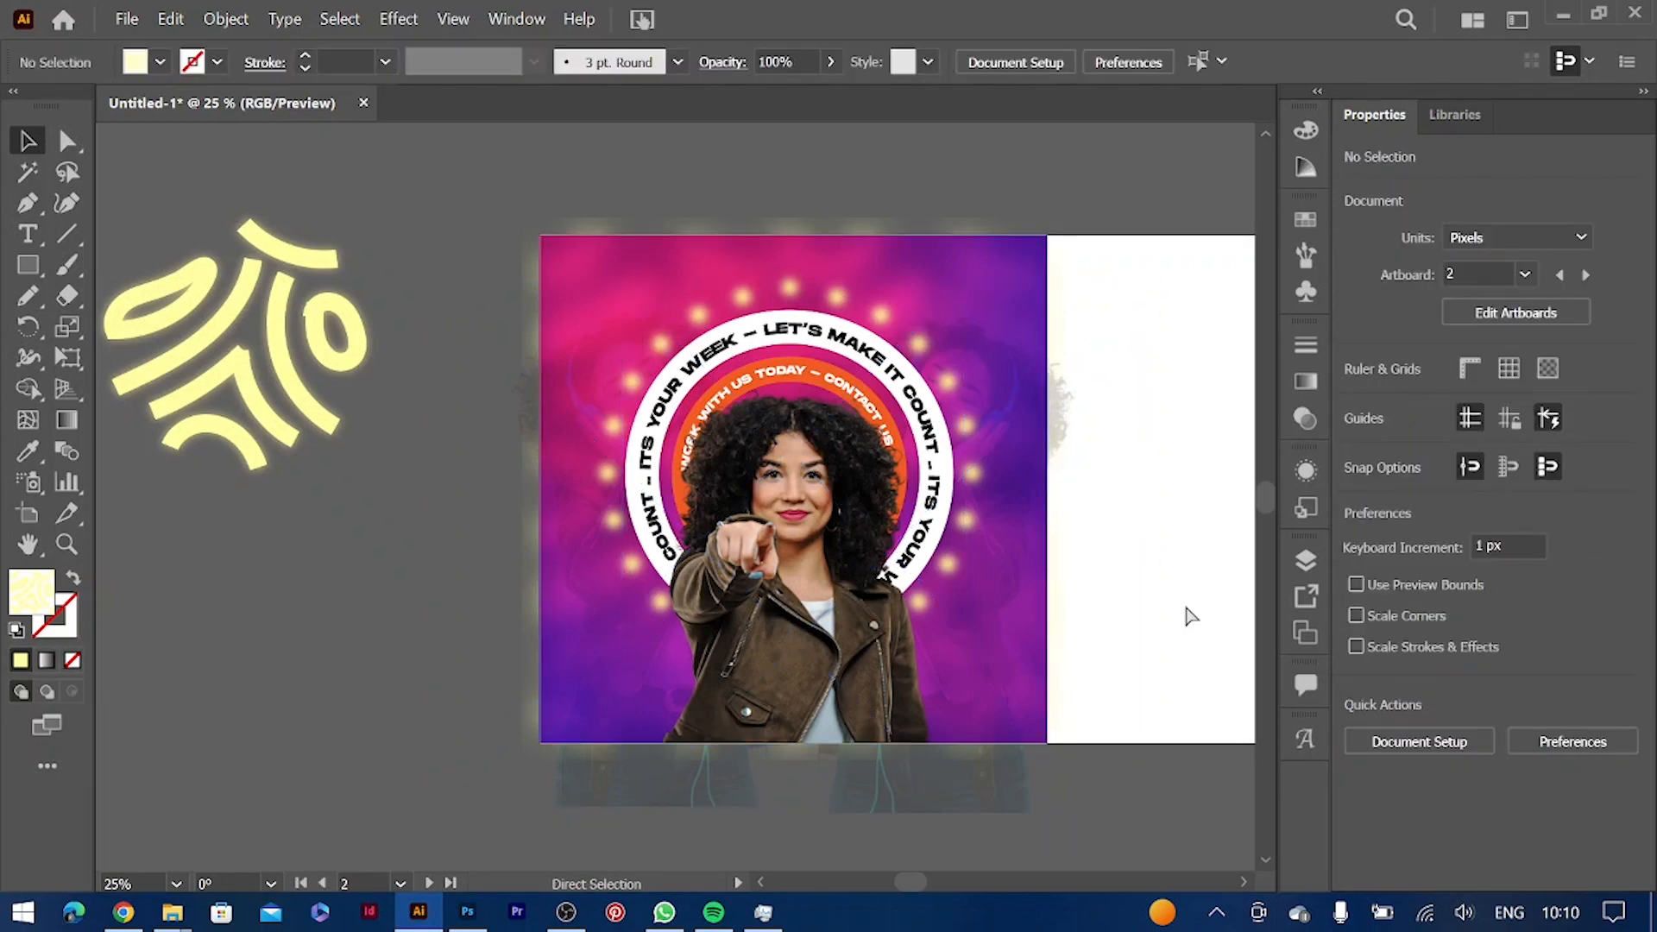
# Draw a rectangle of about 1080 by 306 px across the full width of the artboard's bottom
pyautogui.hotkey('ctrl', '+')
pyautogui.press('m')
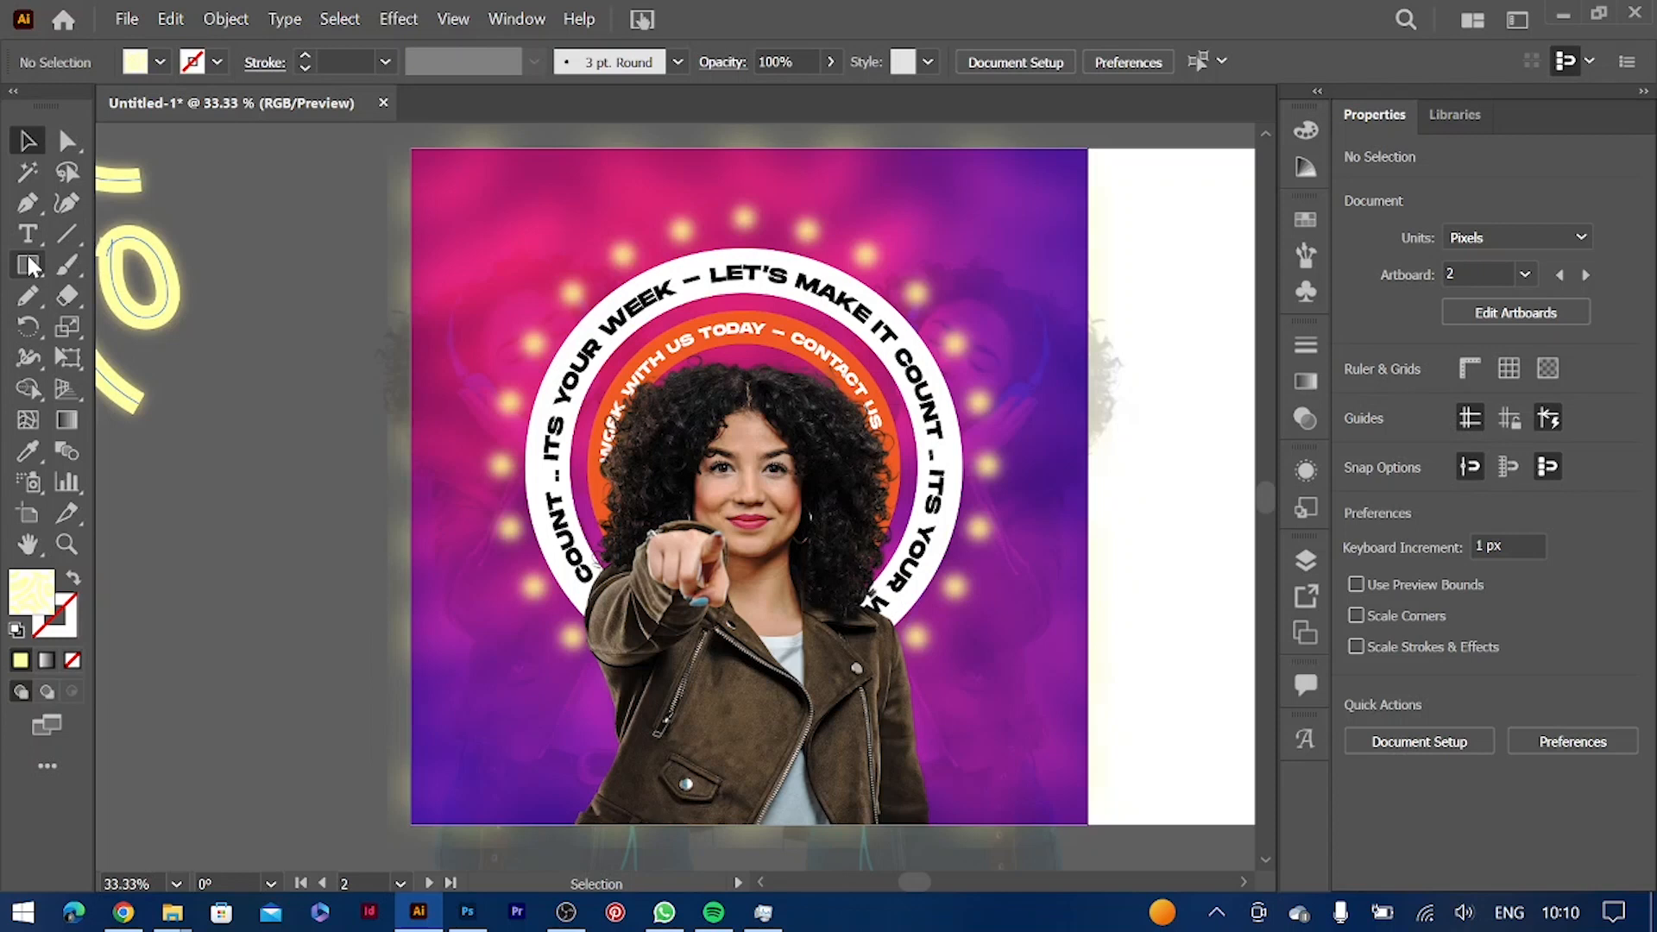
pyautogui.moveTo(410, 634); pyautogui.dragTo(1088, 825)
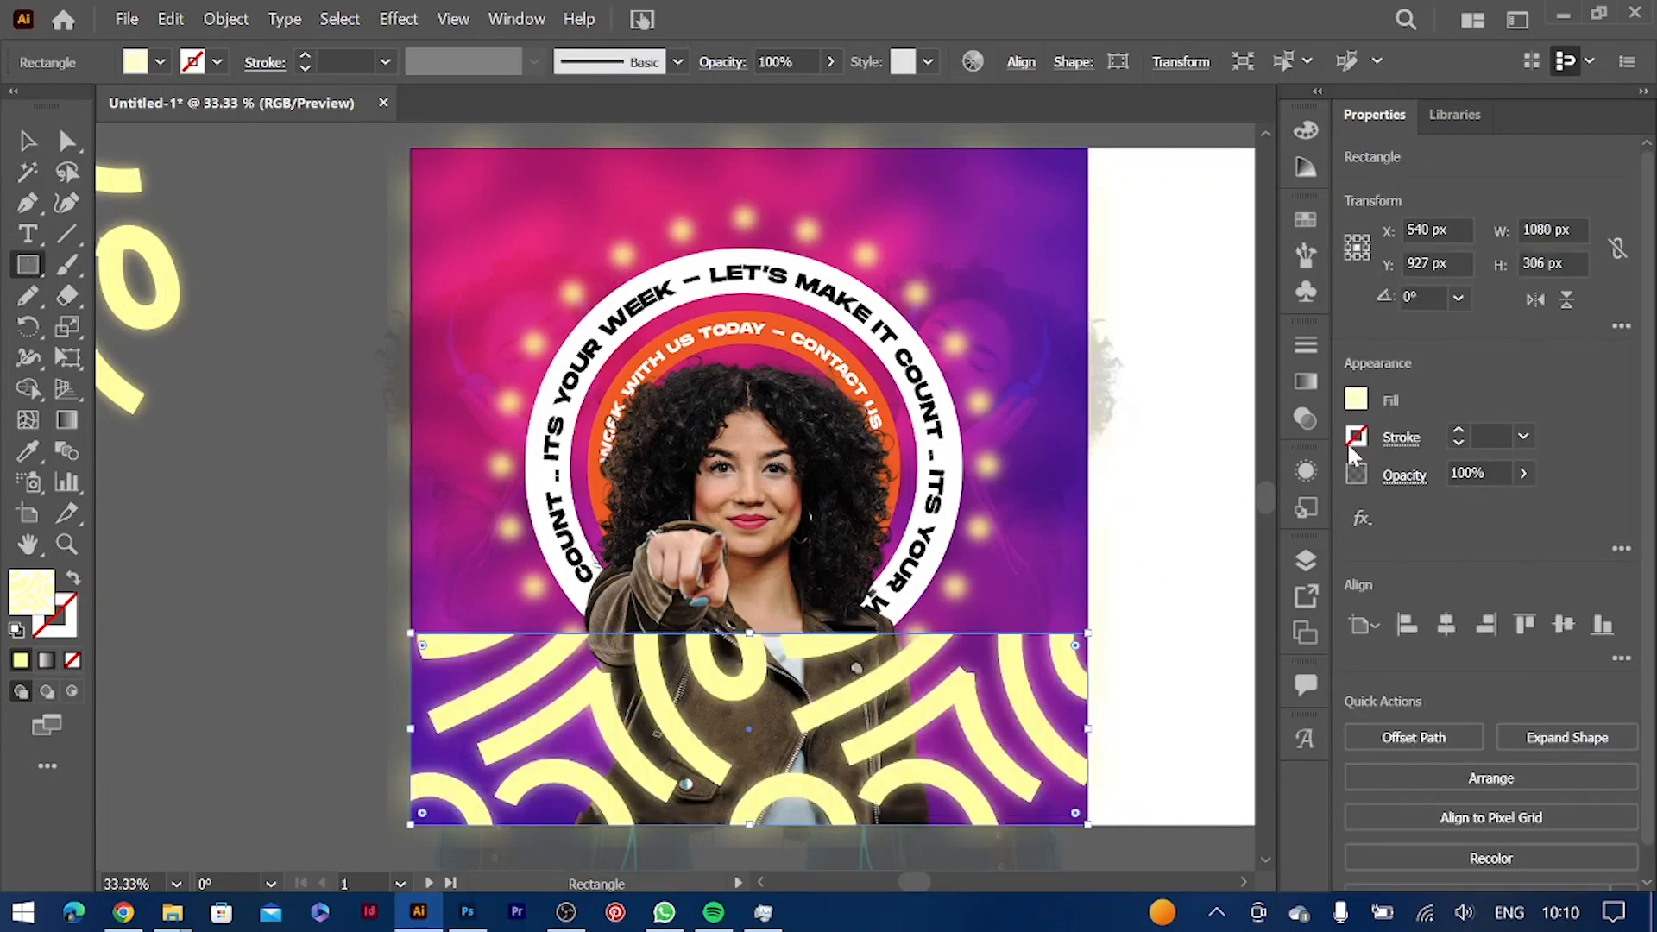
pyautogui.click(1356, 399)
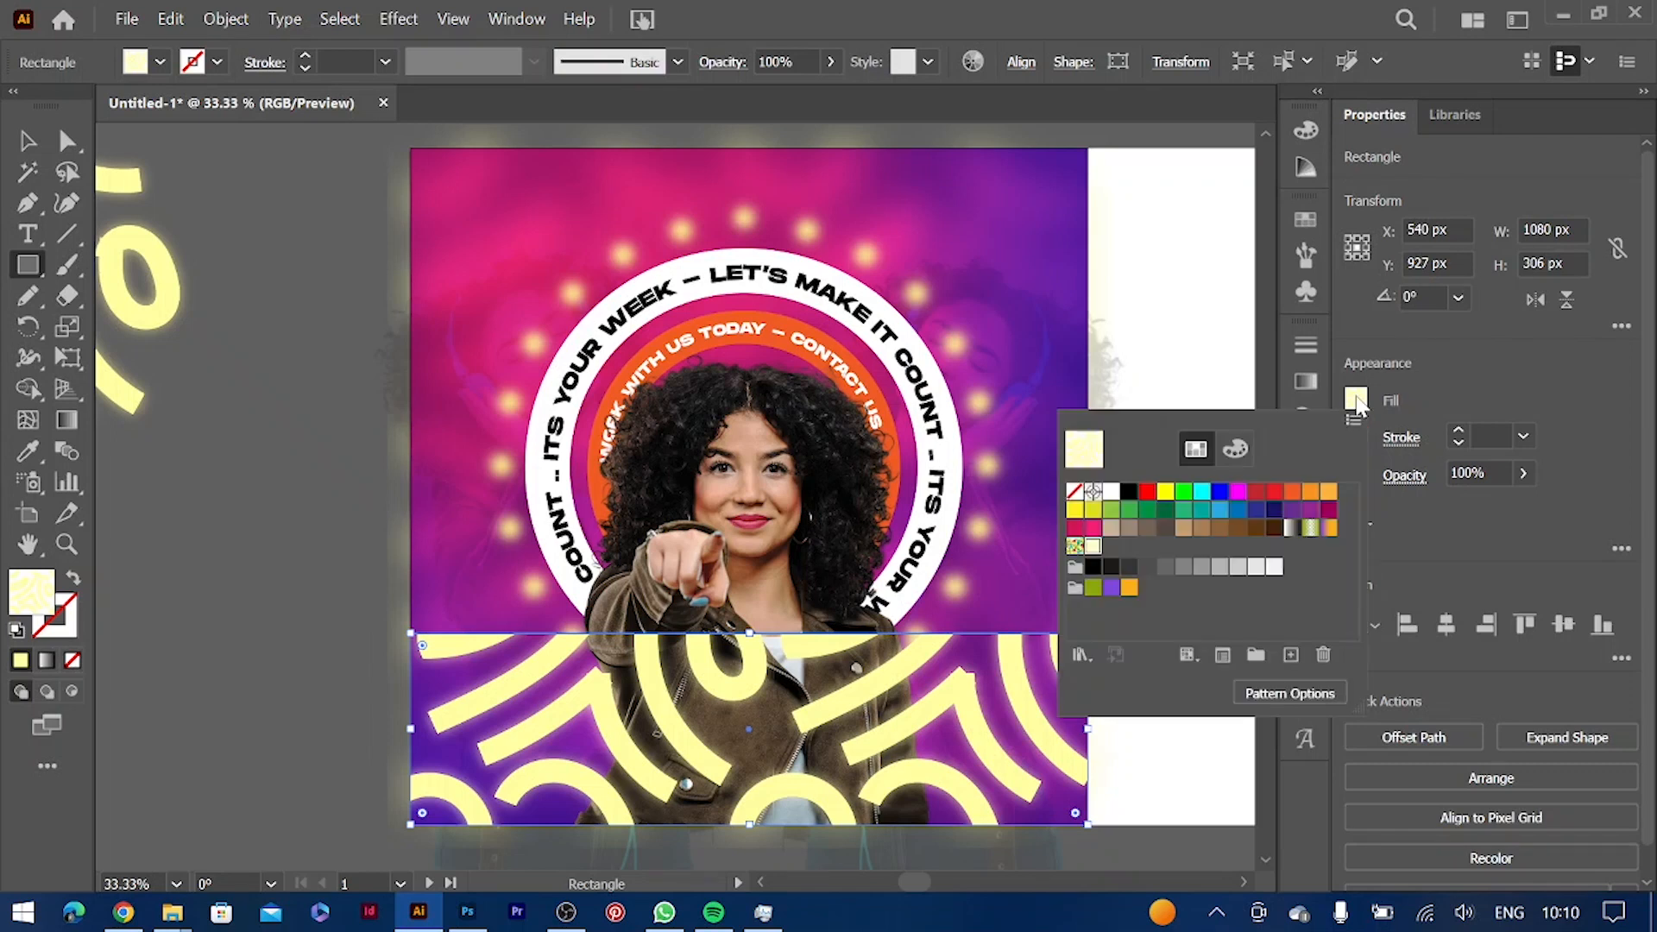
pyautogui.click(1453, 396)
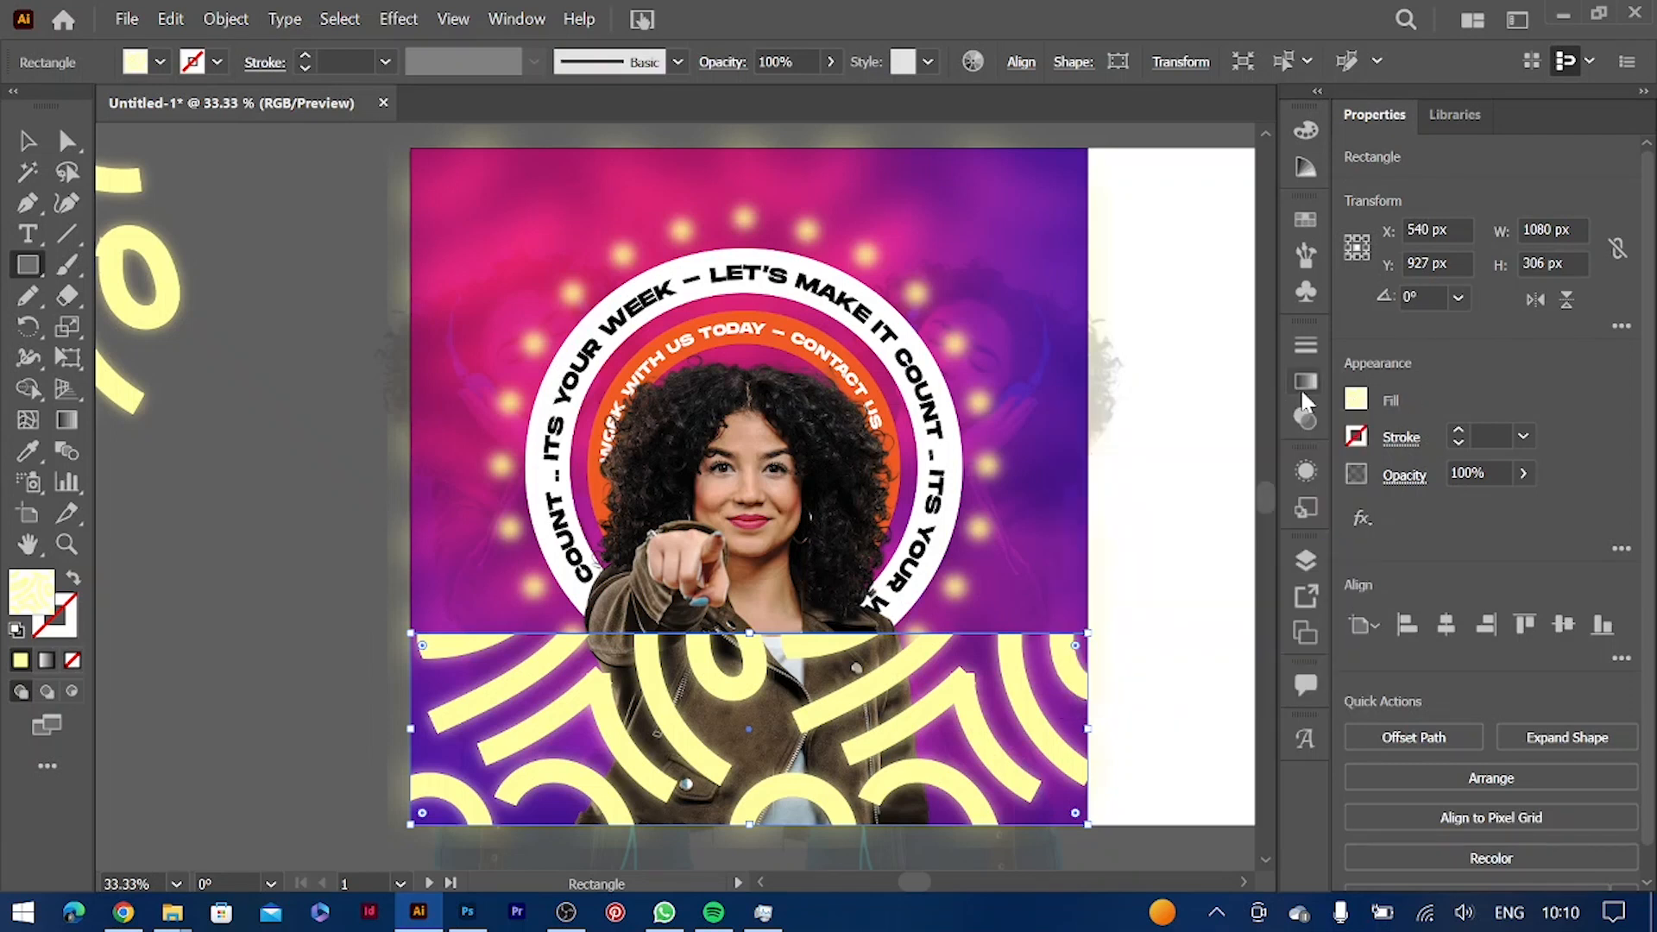
# Unlock the magenta-violet gradient background rectangle
pyautogui.press('F7')
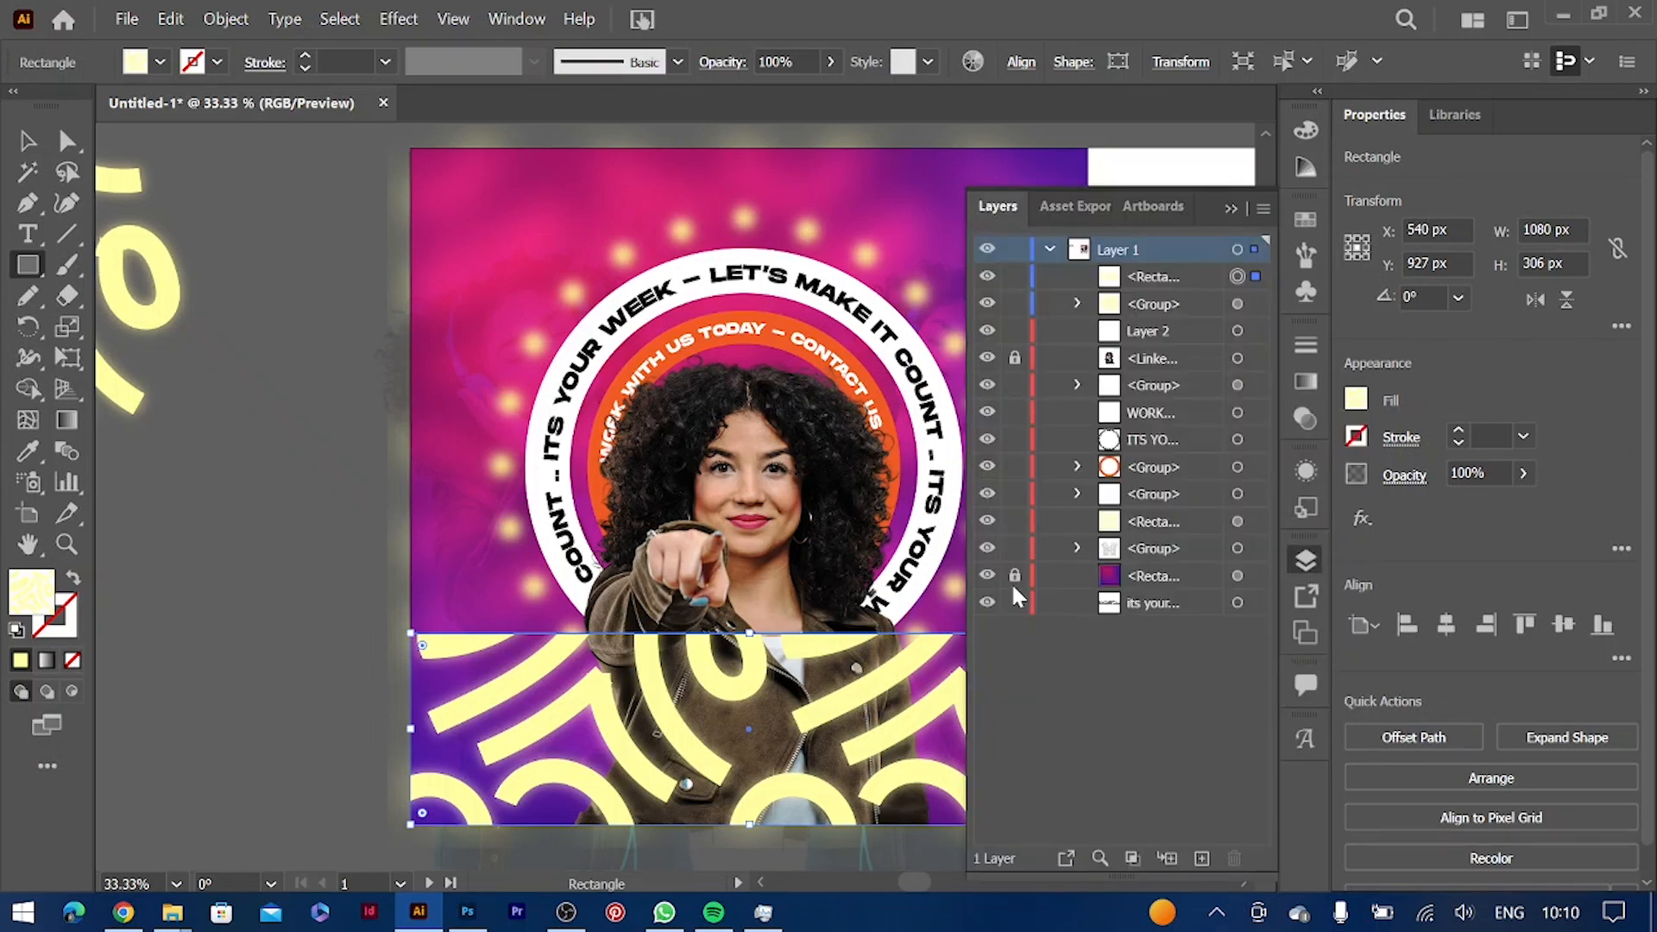
pyautogui.click(1234, 207)
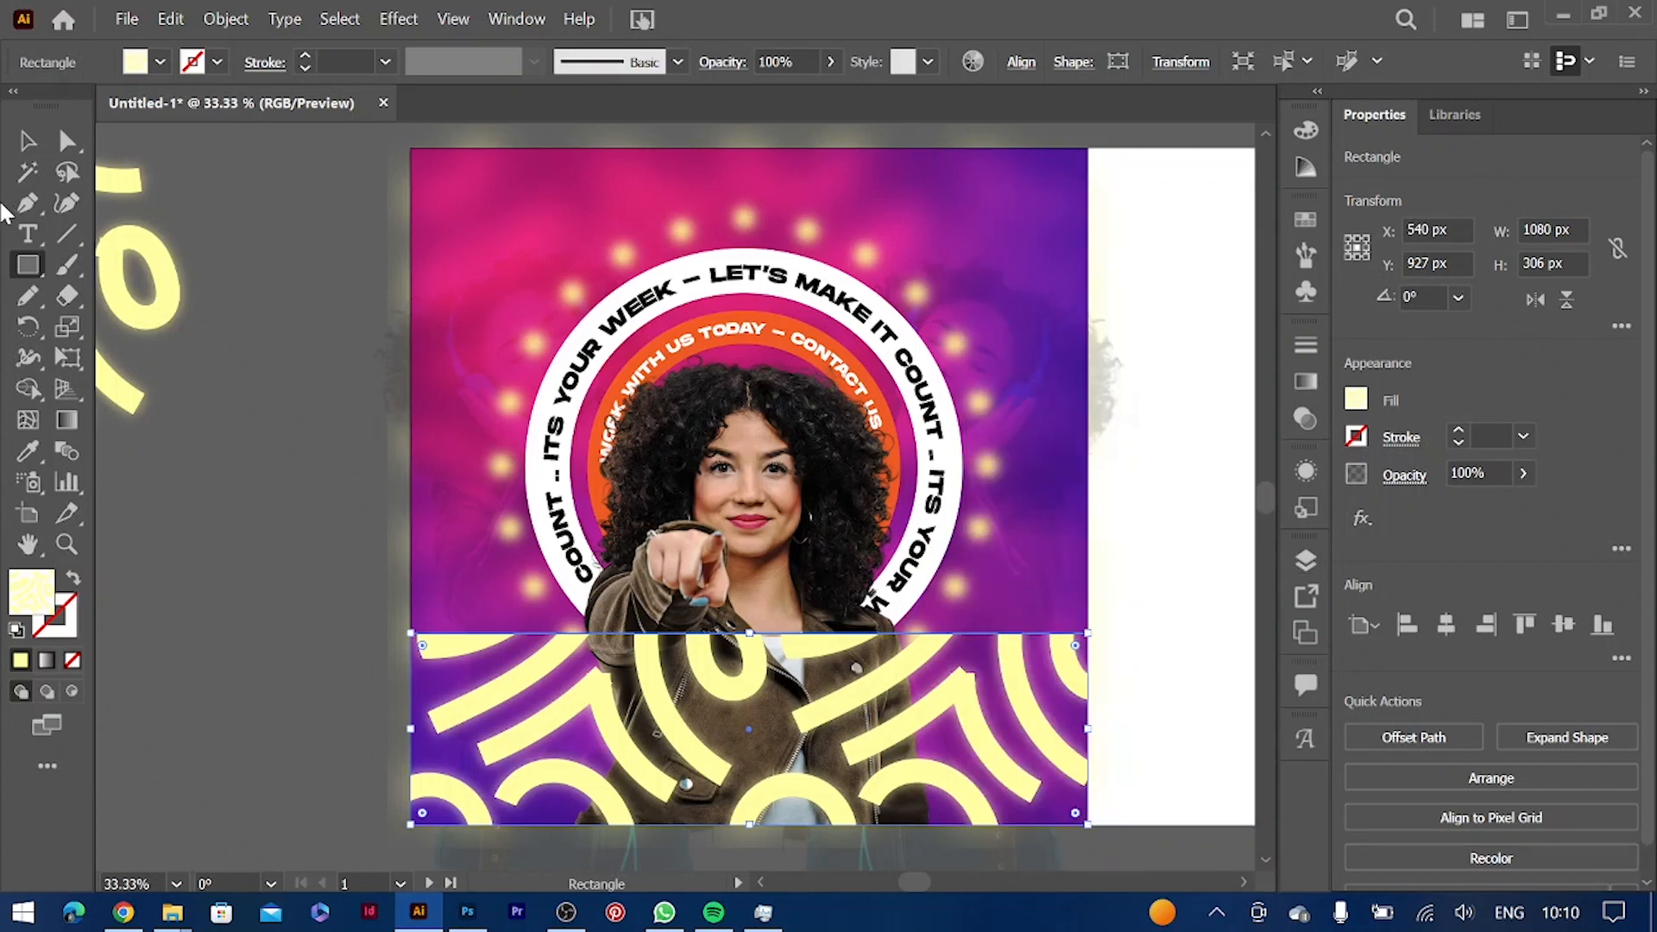
pyautogui.click(1305, 559)
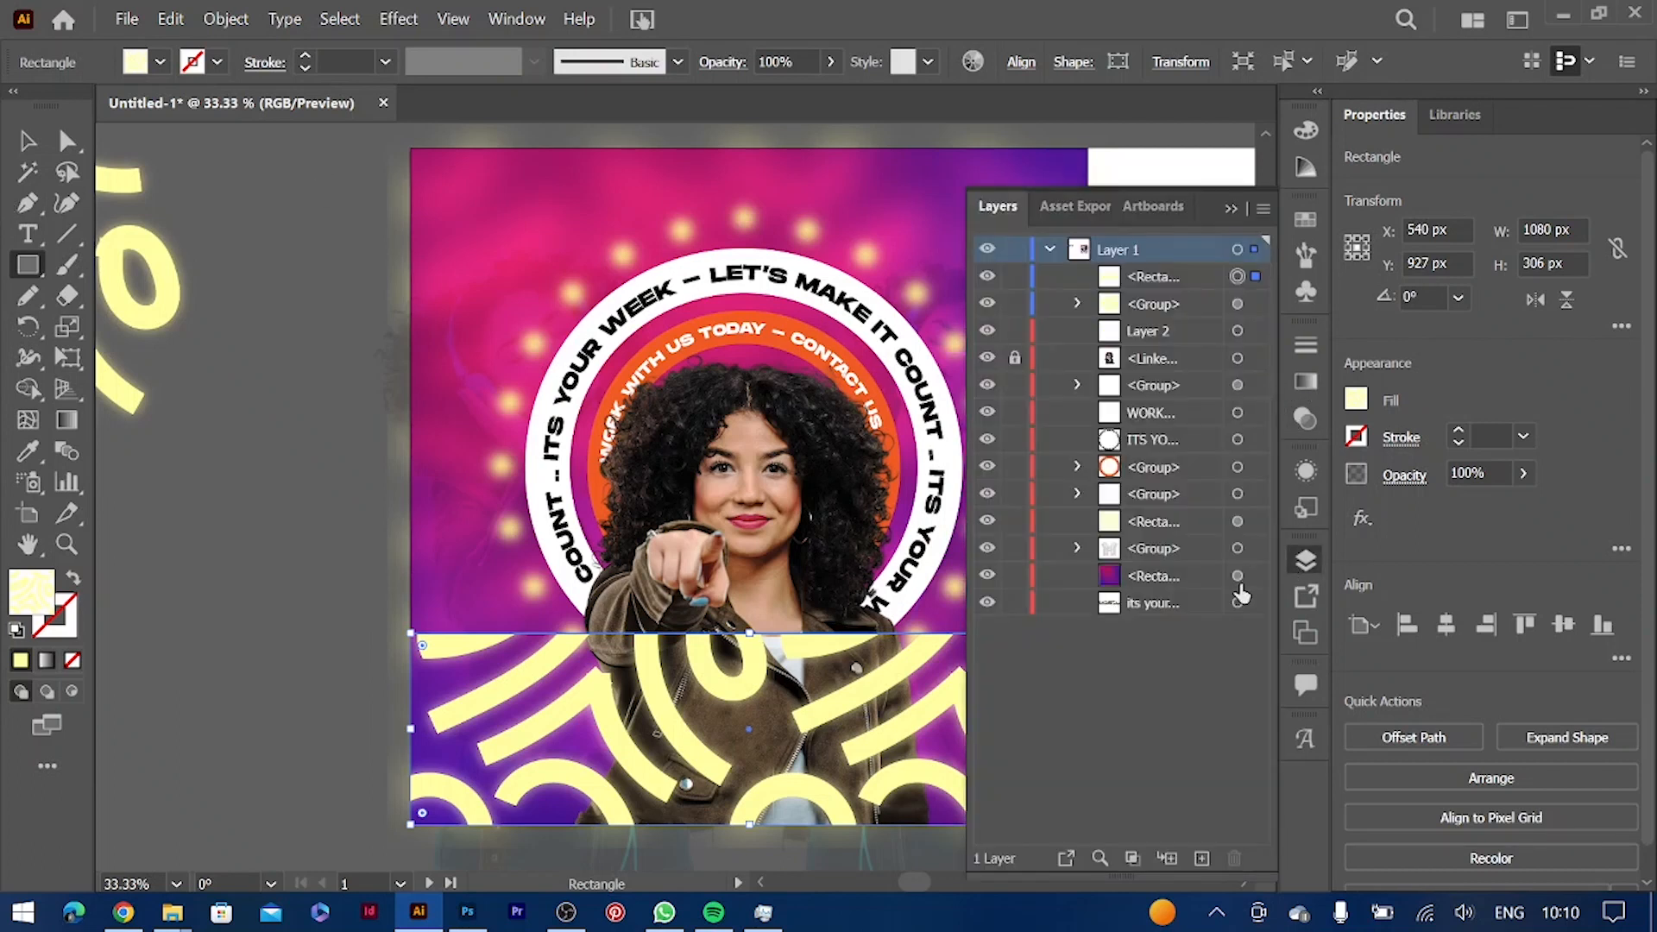
# Draw a small rectangle of about 124 by 144 px on the pasteboard left of the artboard
pyautogui.click(1237, 576)
pyautogui.moveTo(186, 486); pyautogui.dragTo(267, 576)
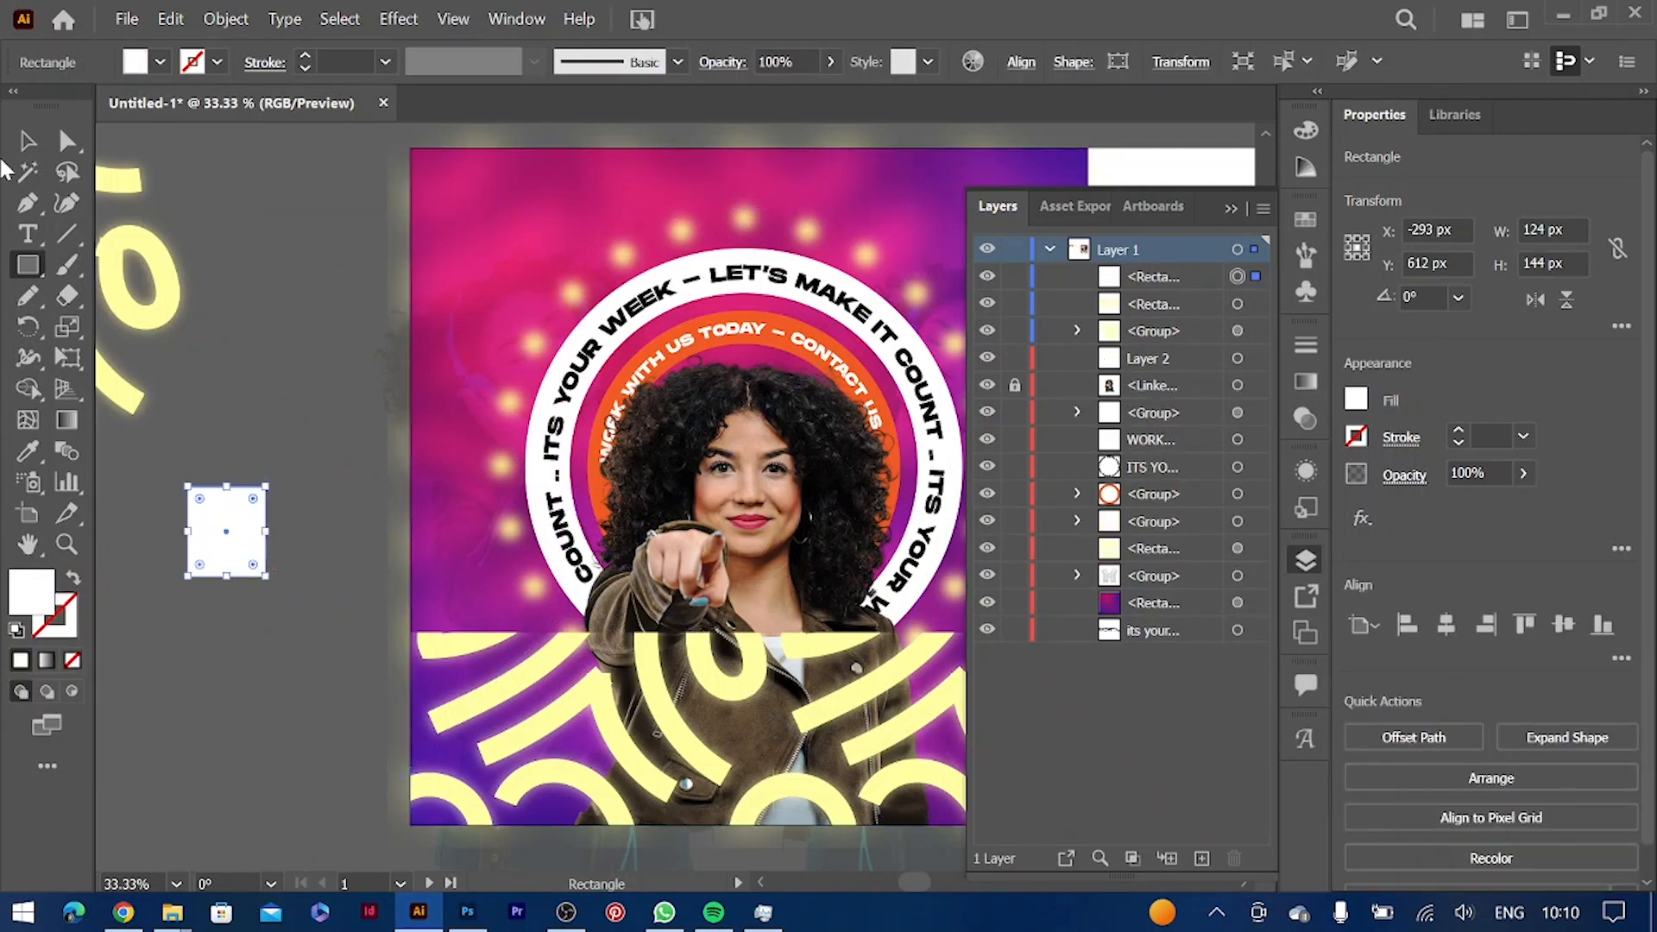
pyautogui.click(28, 141)
# Shift the gradient background rectangle 100 px to the left so its edge extends beyond the artboard
pyautogui.click(1237, 602)
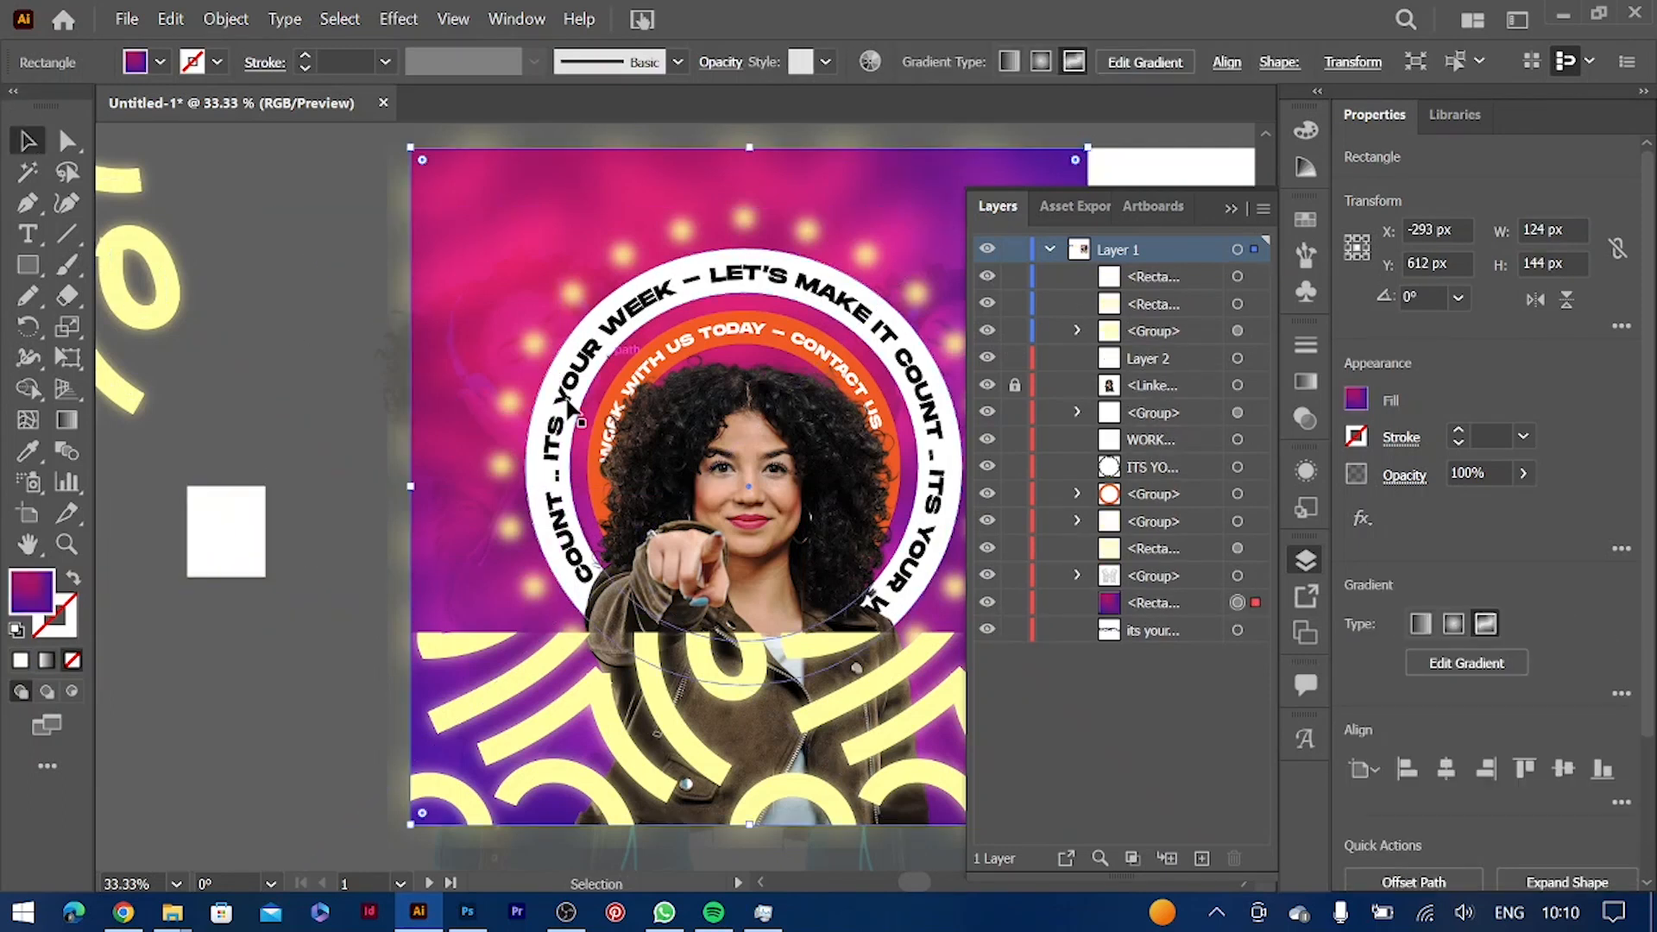
pyautogui.hotkey('shift', 'Left')
pyautogui.hotkey('shift', 'Left')
pyautogui.hotkey('shift', 'Left')
pyautogui.hotkey('shift', 'Left')
pyautogui.hotkey('shift', 'Left')
pyautogui.hotkey('shift', 'Left')
pyautogui.hotkey('shift', 'Left')
pyautogui.hotkey('shift', 'Left')
pyautogui.hotkey('shift', 'Left')
pyautogui.hotkey('shift', 'Left')
# Copy the background's gradient fill onto the small pasteboard rectangle by sampling it with the Eyedropper
pyautogui.click(251, 511)
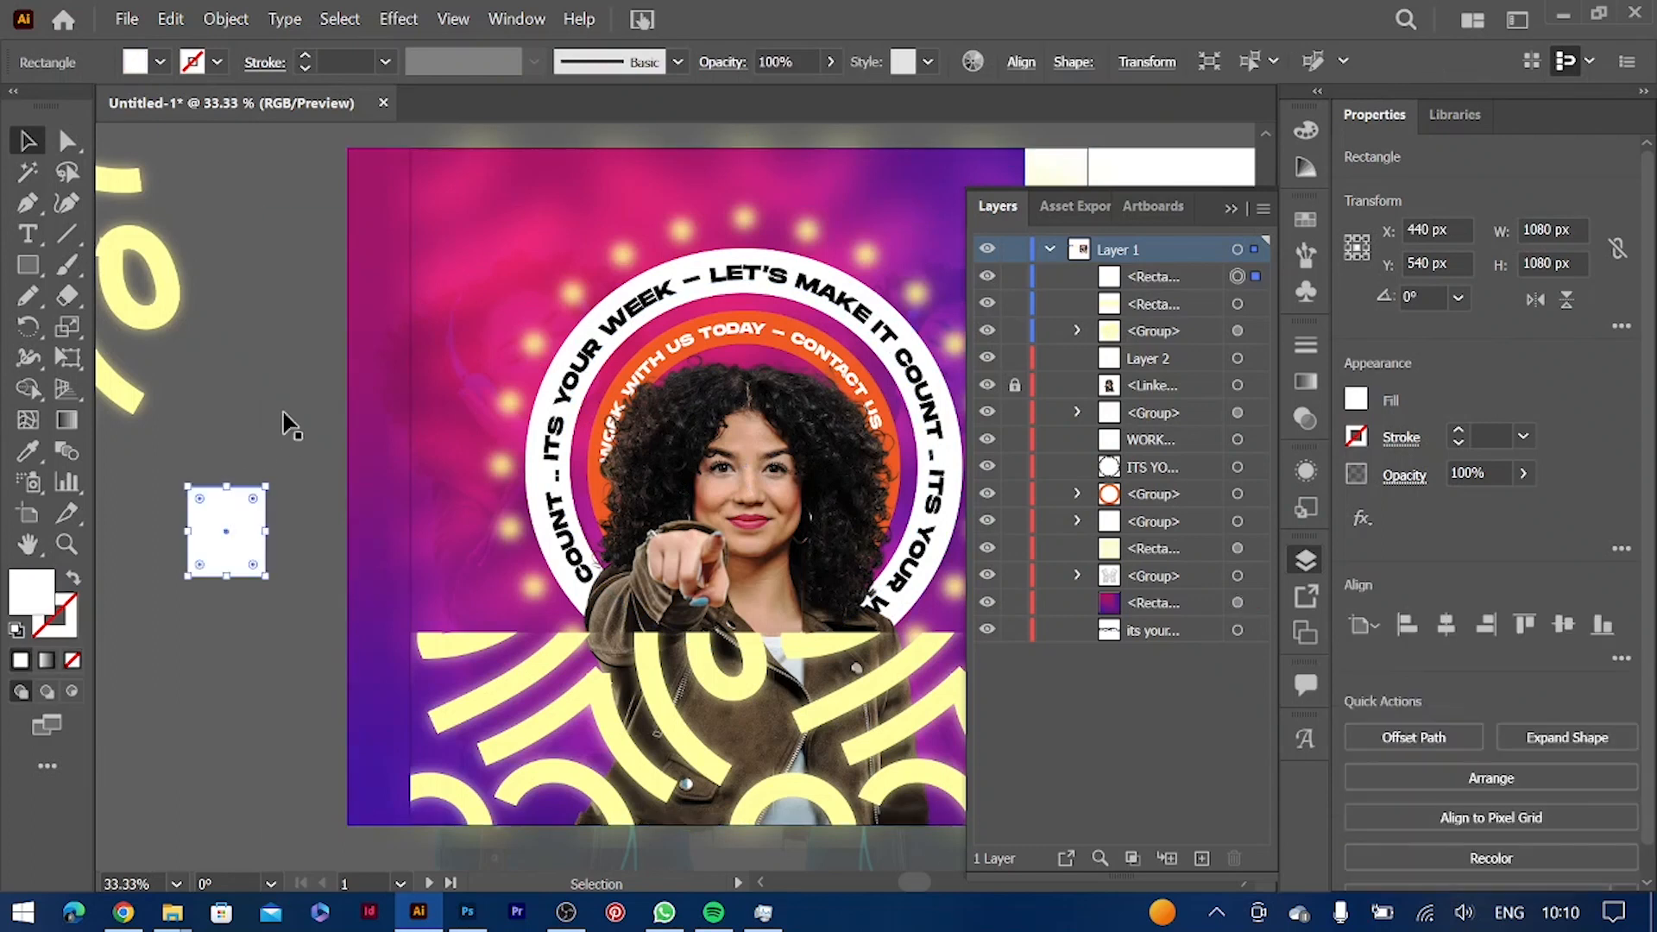
pyautogui.press('i')
pyautogui.click(364, 183)
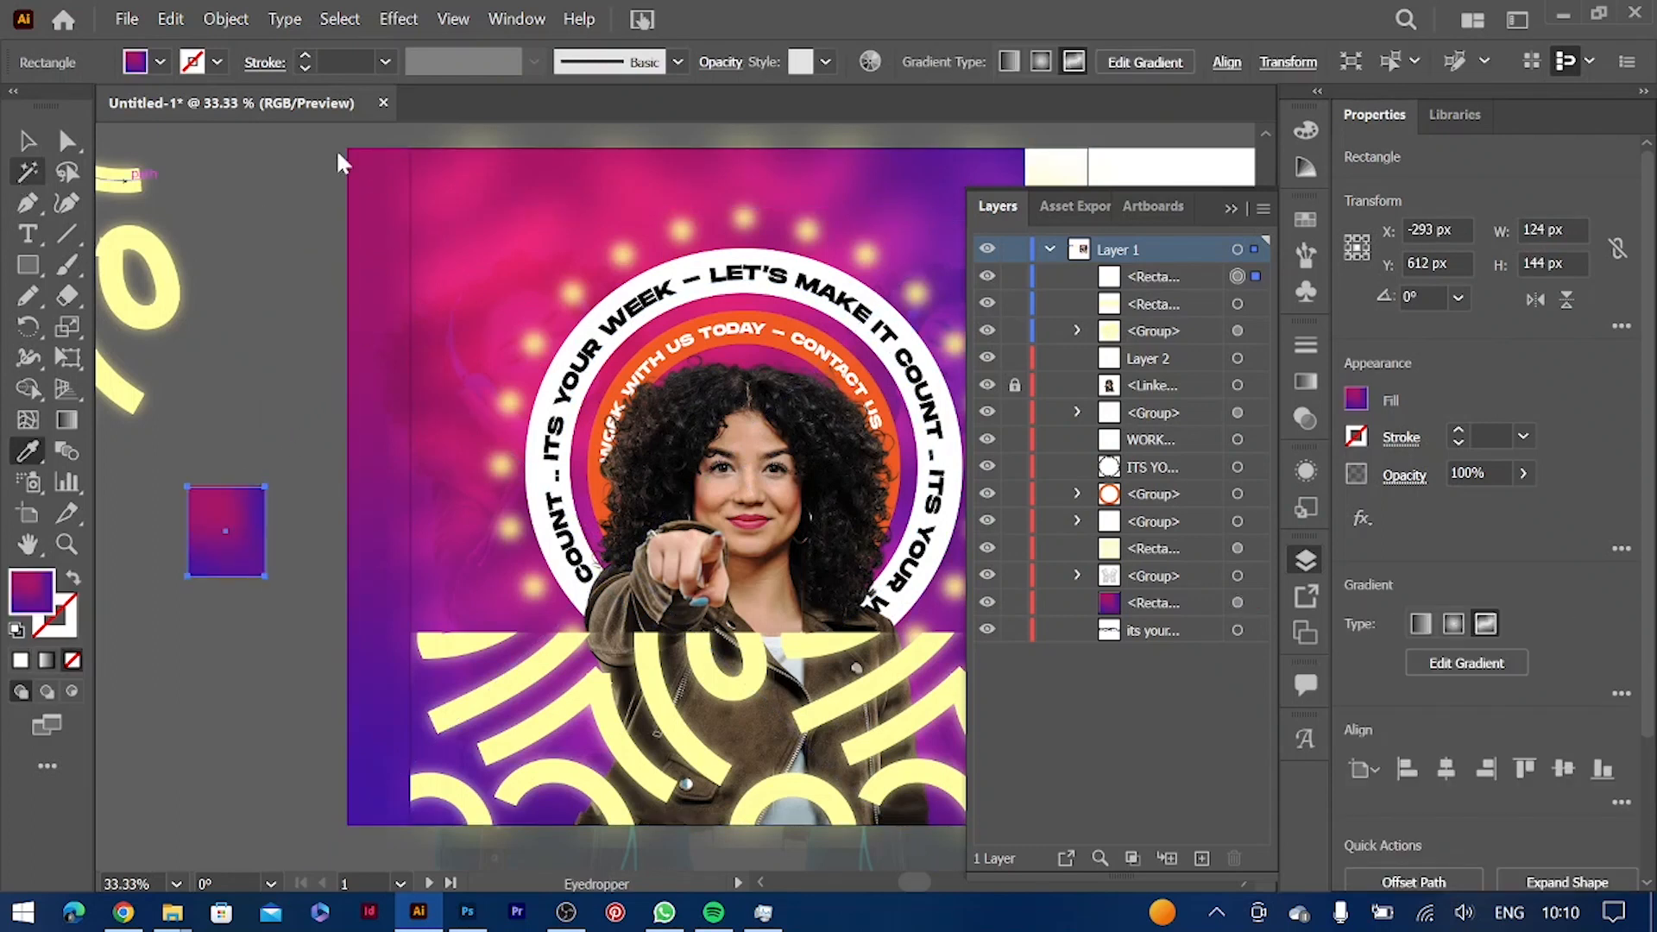
# Nudge the small gradient rectangle about 40 px to the right
pyautogui.click(28, 142)
pyautogui.hotkey('shift', 'Right')
pyautogui.hotkey('shift', 'Right')
pyautogui.hotkey('shift', 'Right')
pyautogui.hotkey('shift', 'Right')
# Move the gradient background rectangle back to X 540 px, flush with the artboard, and lock it
pyautogui.click(352, 161)
pyautogui.hotkey('shift', 'Right')
pyautogui.hotkey('shift', 'Right')
pyautogui.hotkey('shift', 'Right')
pyautogui.hotkey('shift', 'Right')
pyautogui.hotkey('shift', 'Right')
pyautogui.hotkey('shift', 'Right')
pyautogui.hotkey('shift', 'Right')
pyautogui.hotkey('shift', 'Right')
pyautogui.hotkey('shift', 'Right')
pyautogui.hotkey('shift', 'Right')
pyautogui.hotkey('shift', 'Right')
pyautogui.hotkey('shift', 'Right')
pyautogui.hotkey('shift', 'Right')
pyautogui.hotkey('shift', 'Right')
pyautogui.hotkey('shift', 'Right')
pyautogui.hotkey('shift', 'Right')
pyautogui.hotkey('shift', 'Right')
pyautogui.hotkey('shift', 'Right')
pyautogui.hotkey('shift', 'Right')
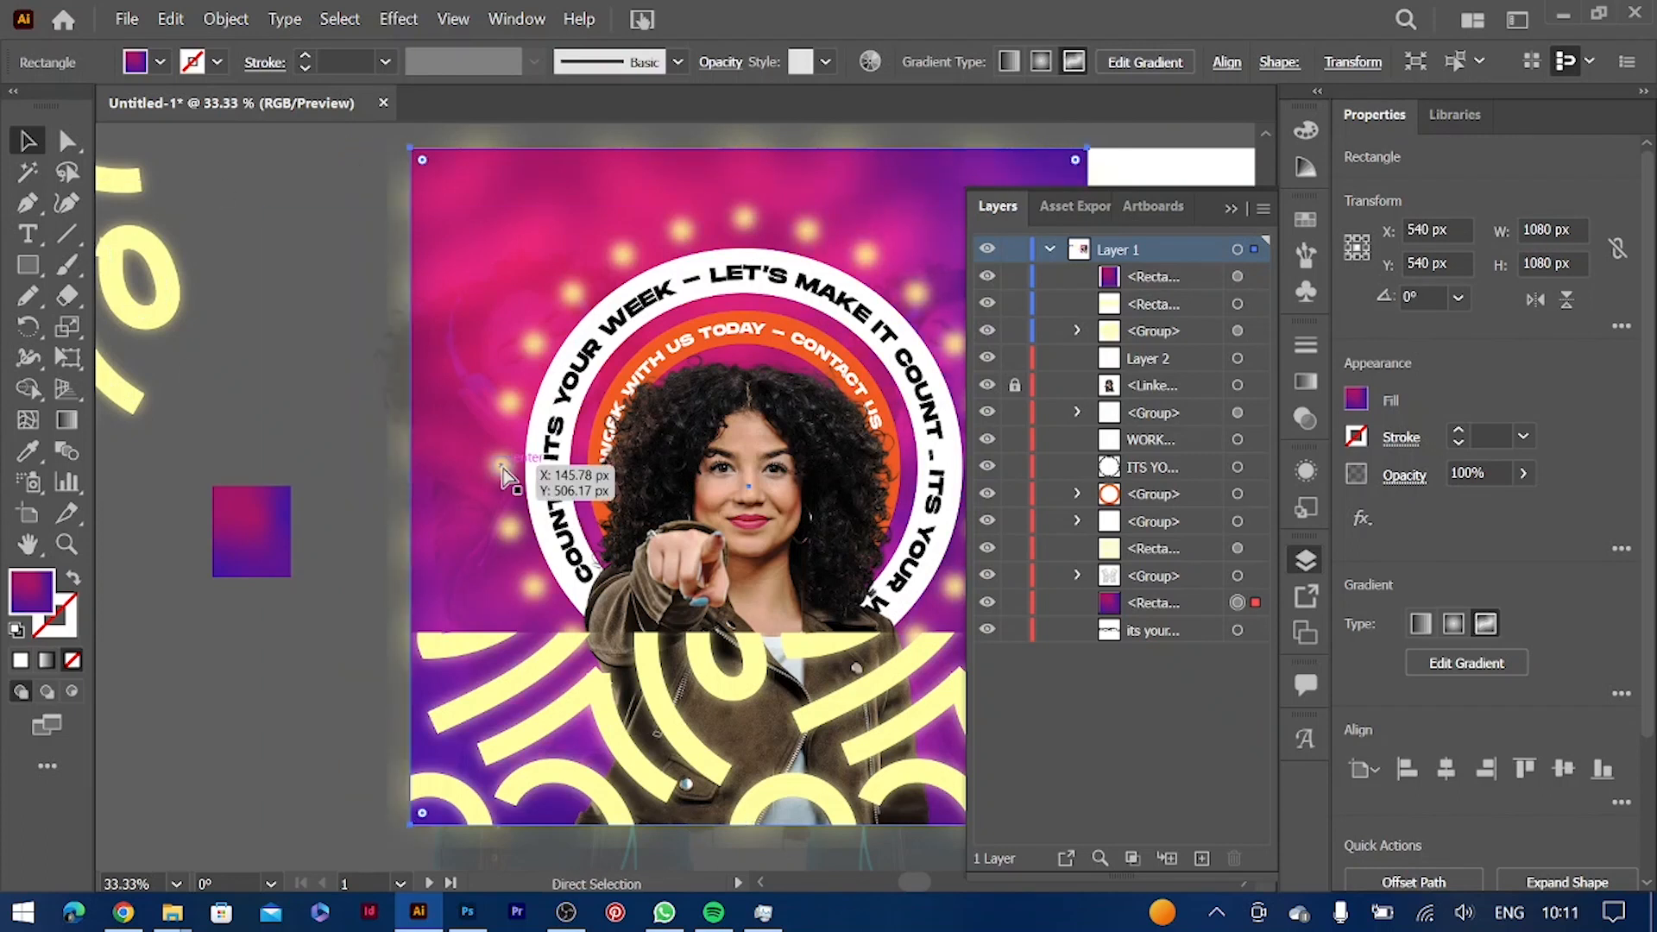
pyautogui.hotkey('ctrl', '2')
# Fill the wide rectangle across the bottom with the small rectangle's gradient using the Eyedropper
pyautogui.click(251, 531)
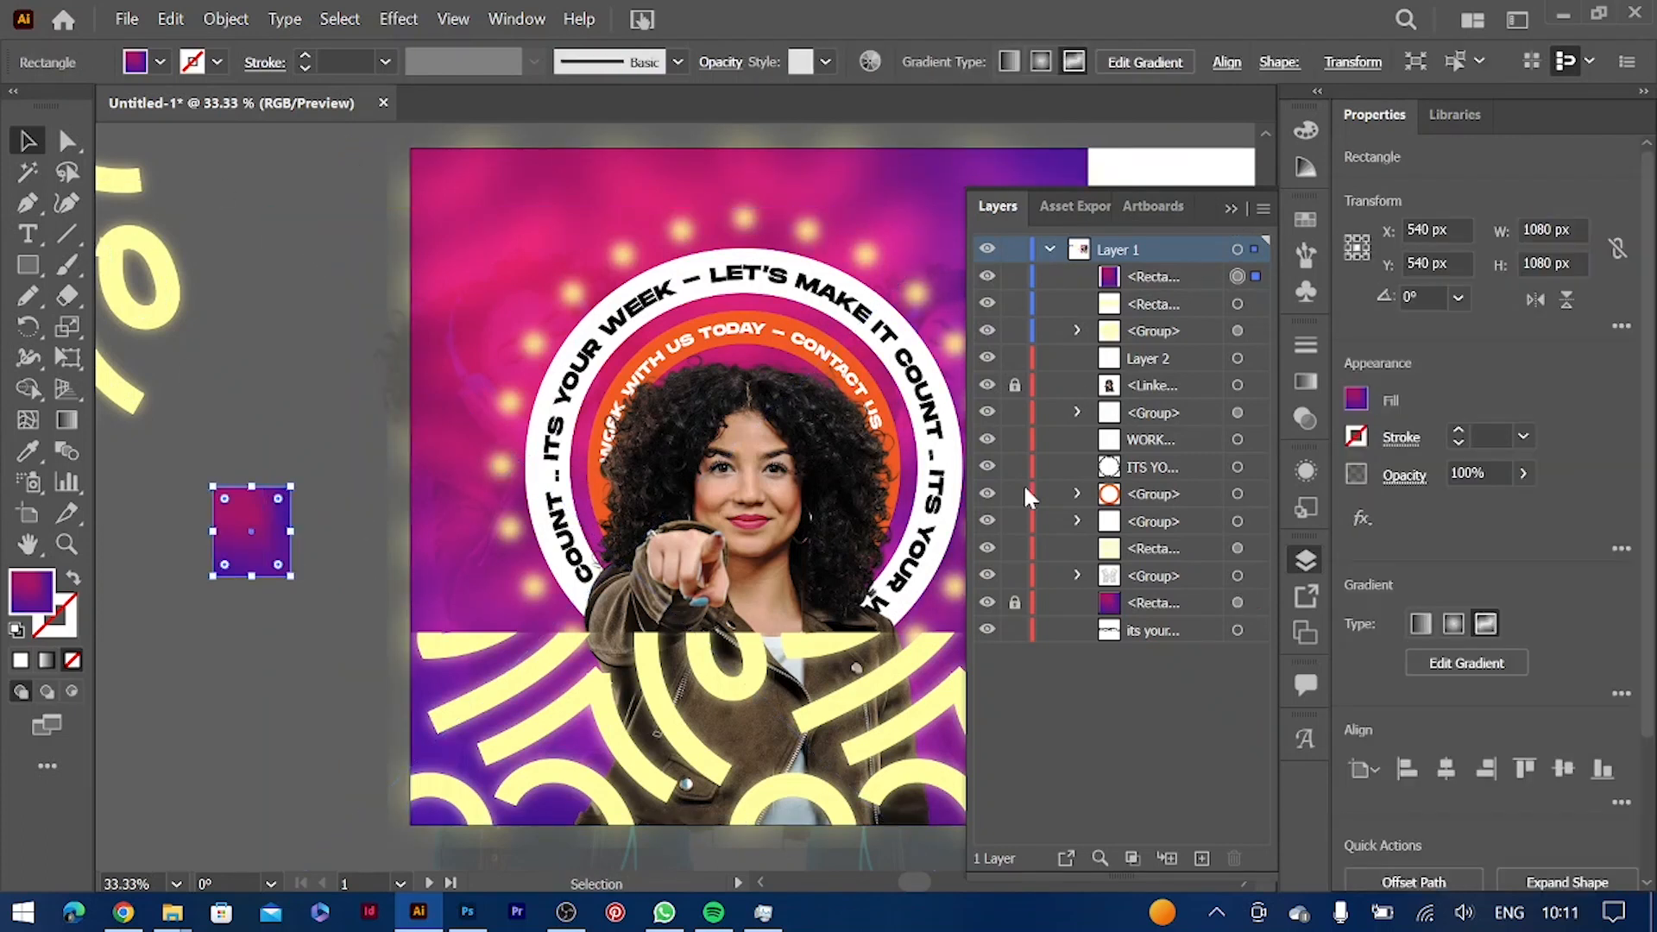
pyautogui.click(1231, 208)
pyautogui.click(890, 696)
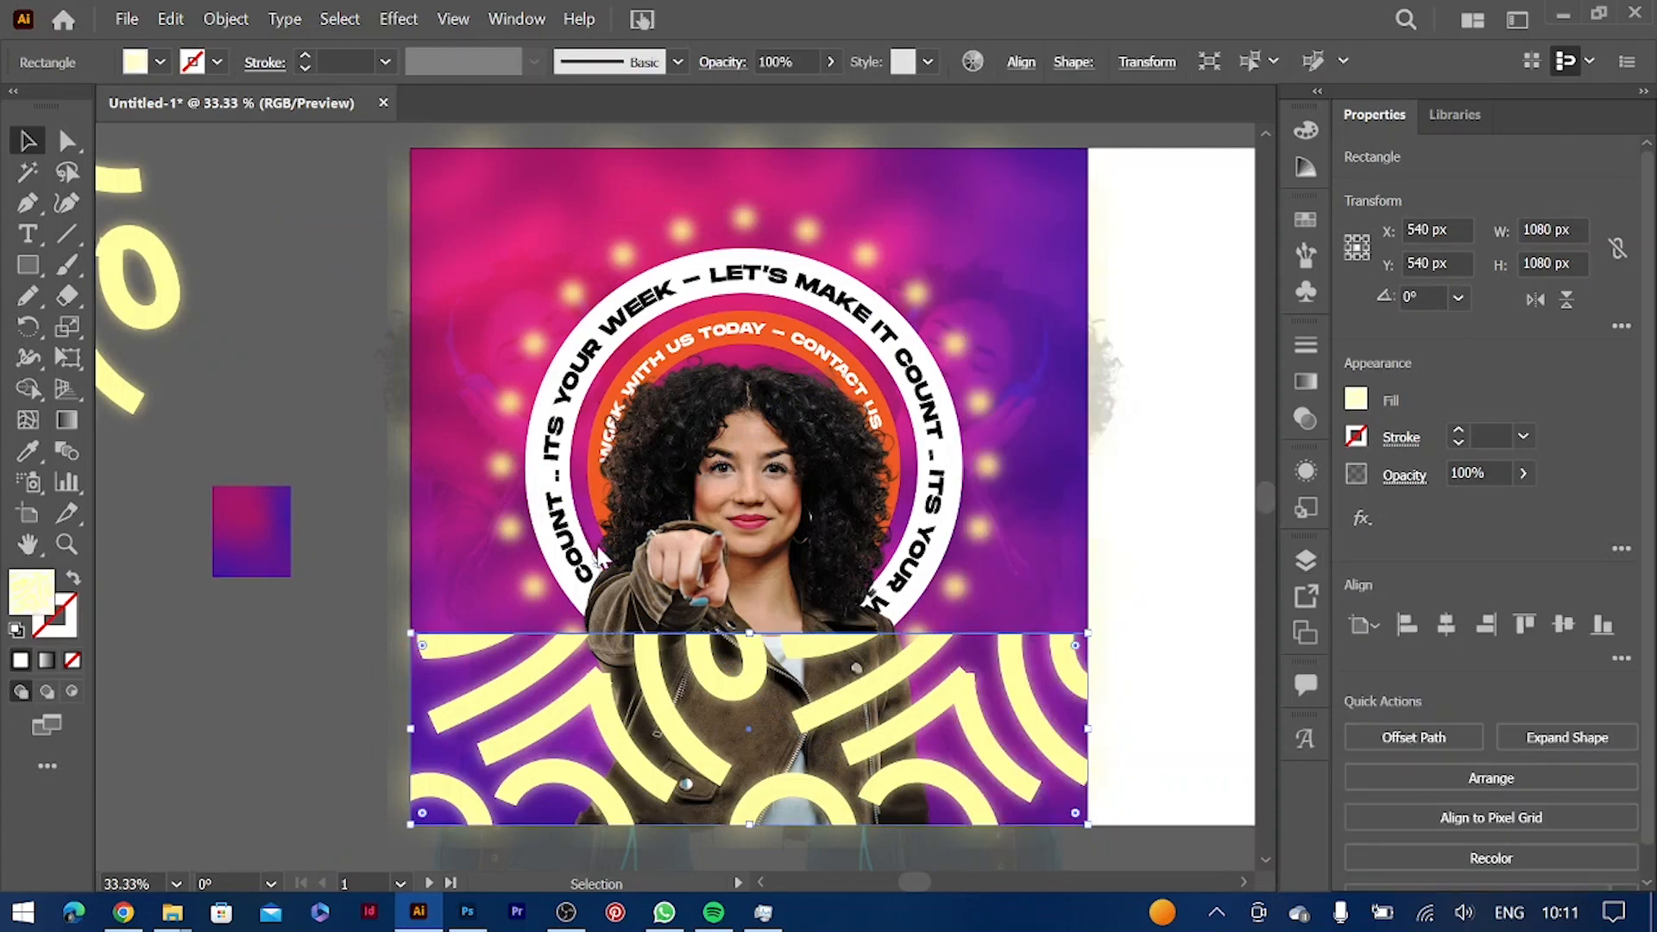
pyautogui.hotkey('ctrl', 'F9')
pyautogui.press('i')
pyautogui.click(232, 537)
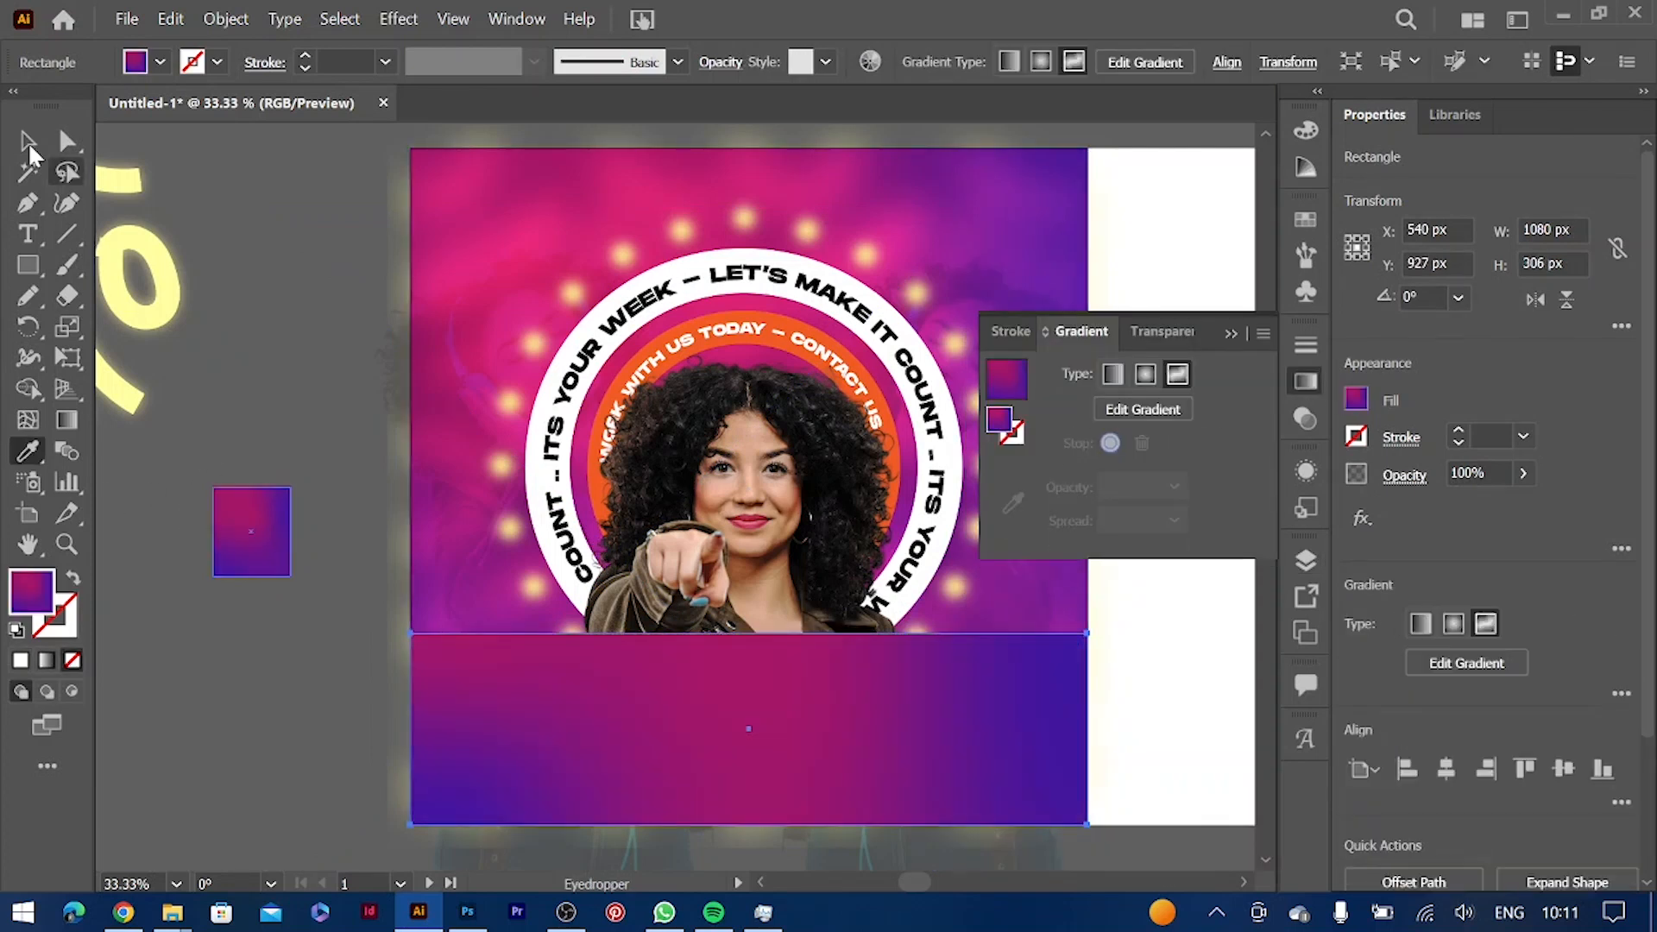
# Switch the wide rectangle's fill to a linear gradient and sample purple from the small rectangle for its first color stop
pyautogui.click(1113, 374)
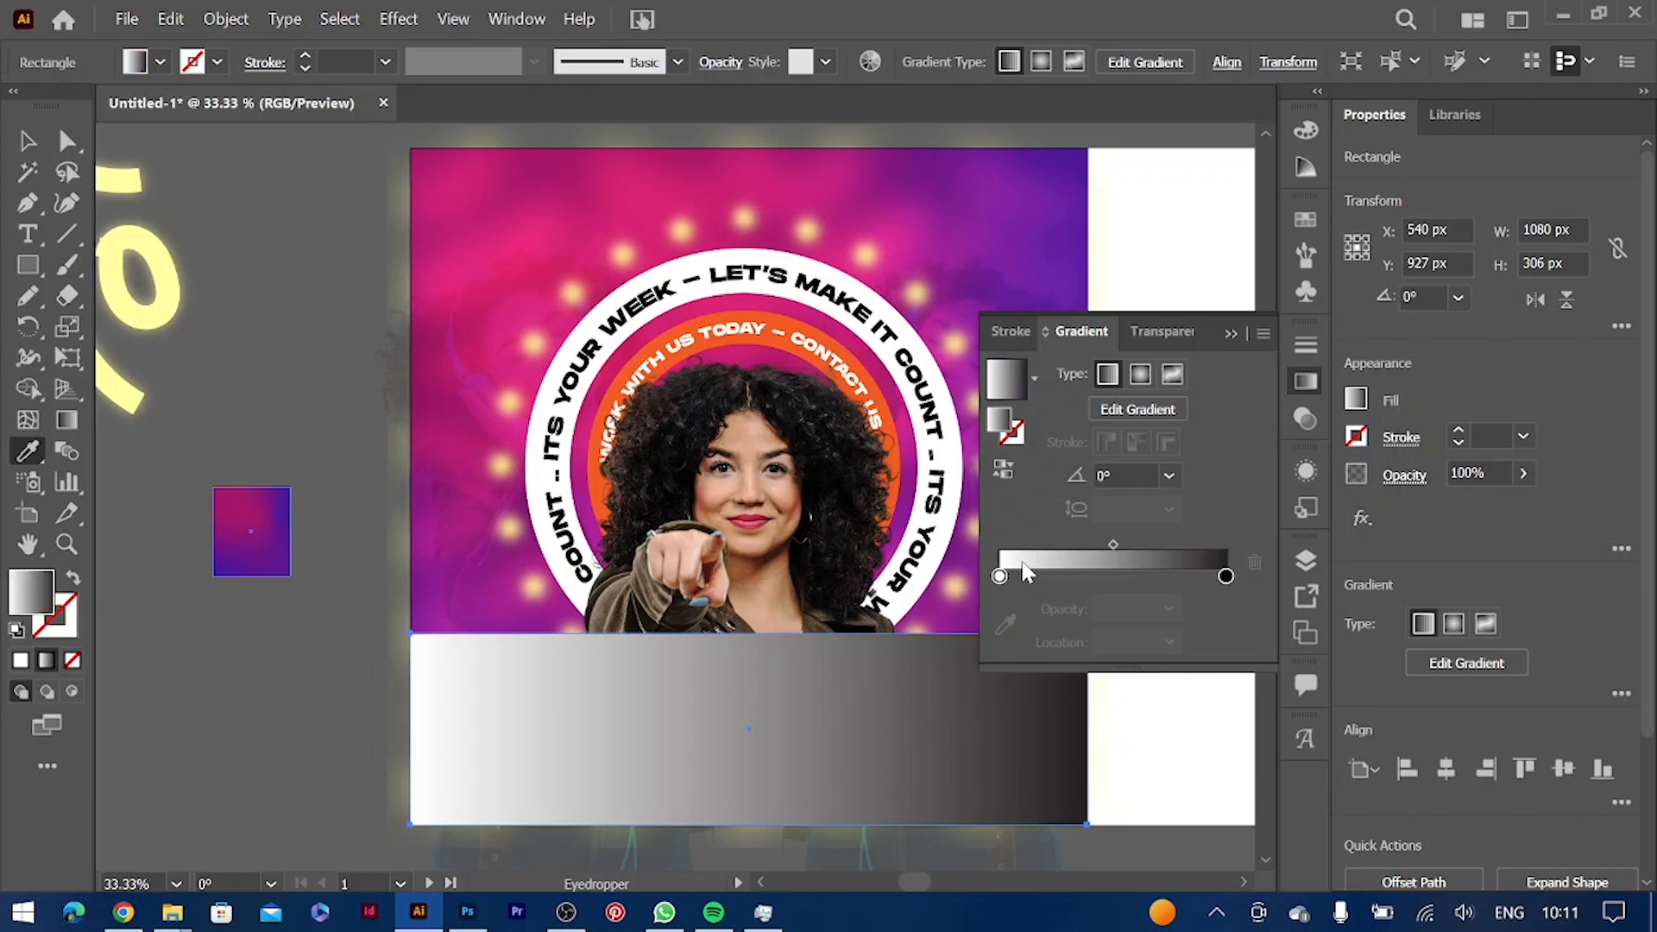
pyautogui.click(1001, 576)
pyautogui.click(1005, 624)
pyautogui.click(222, 566)
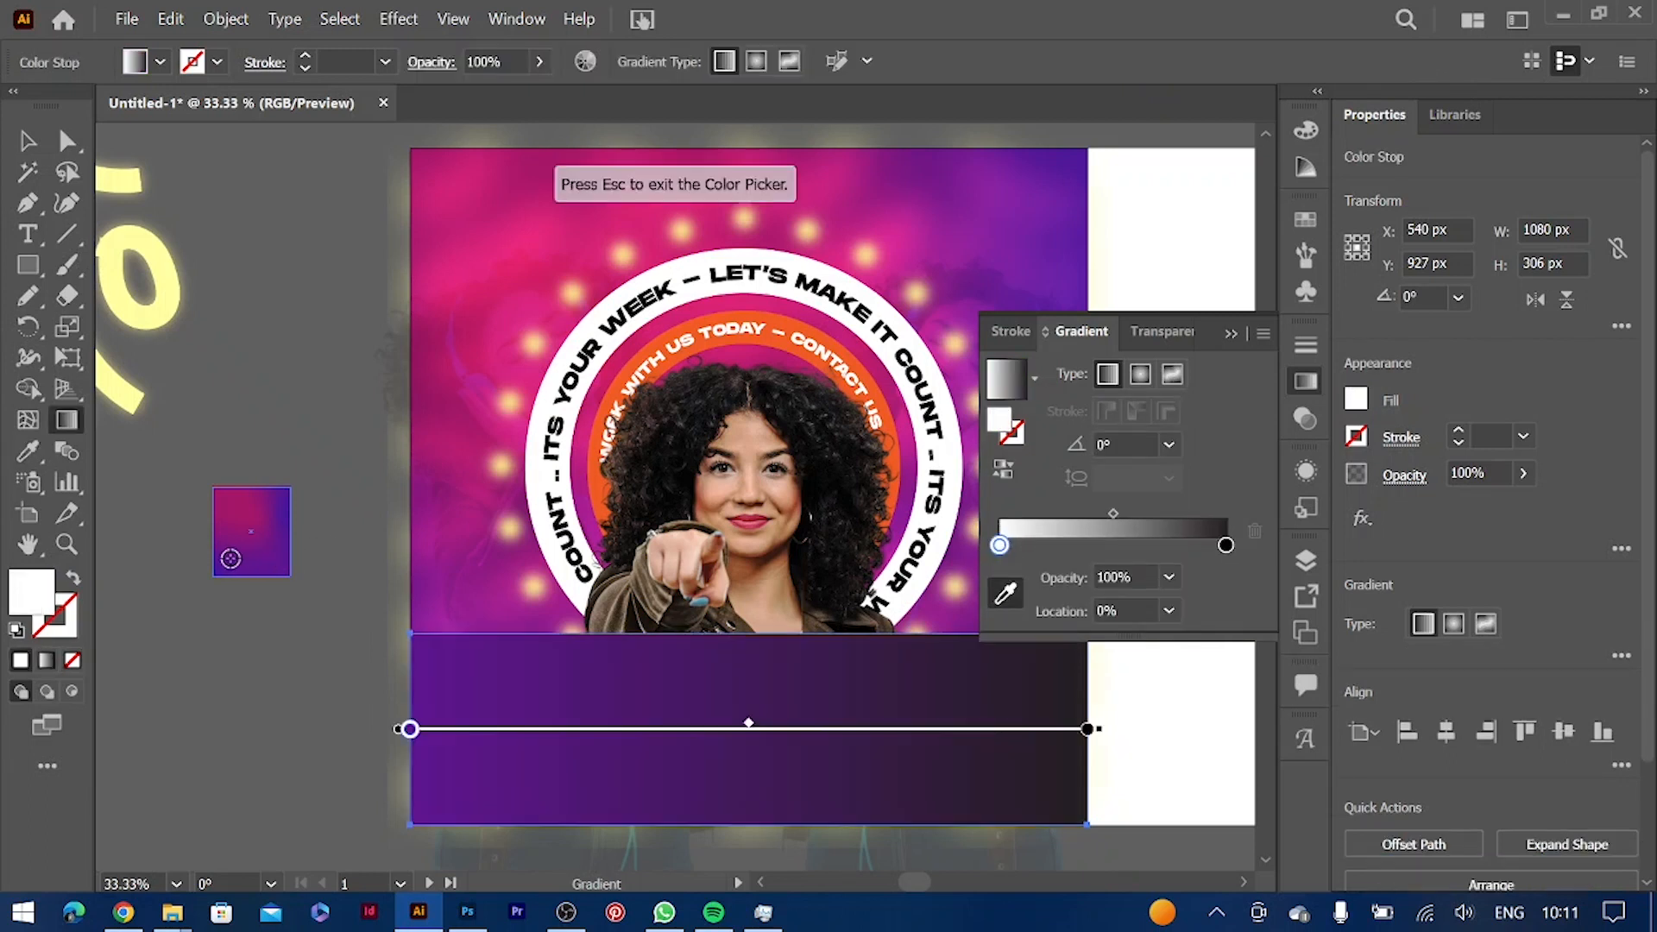
# Sample magenta from the small gradient rectangle for the wide rectangle's second color stop and set the gradient angle to 90°
pyautogui.click(1226, 546)
pyautogui.click(1005, 593)
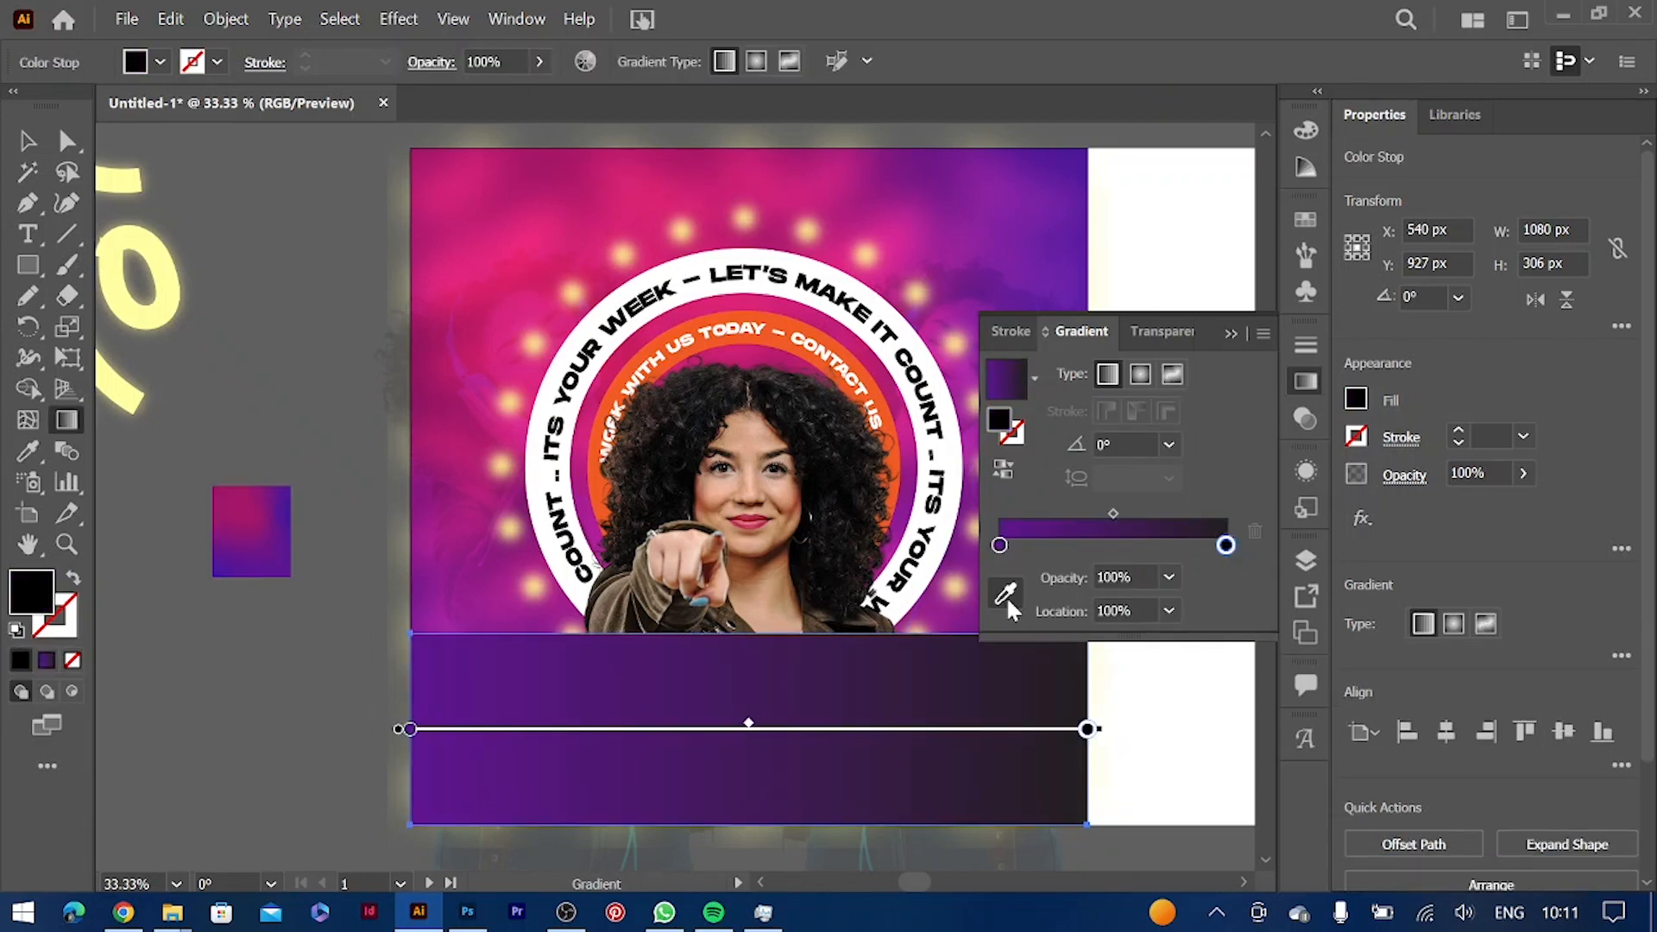
pyautogui.click(227, 502)
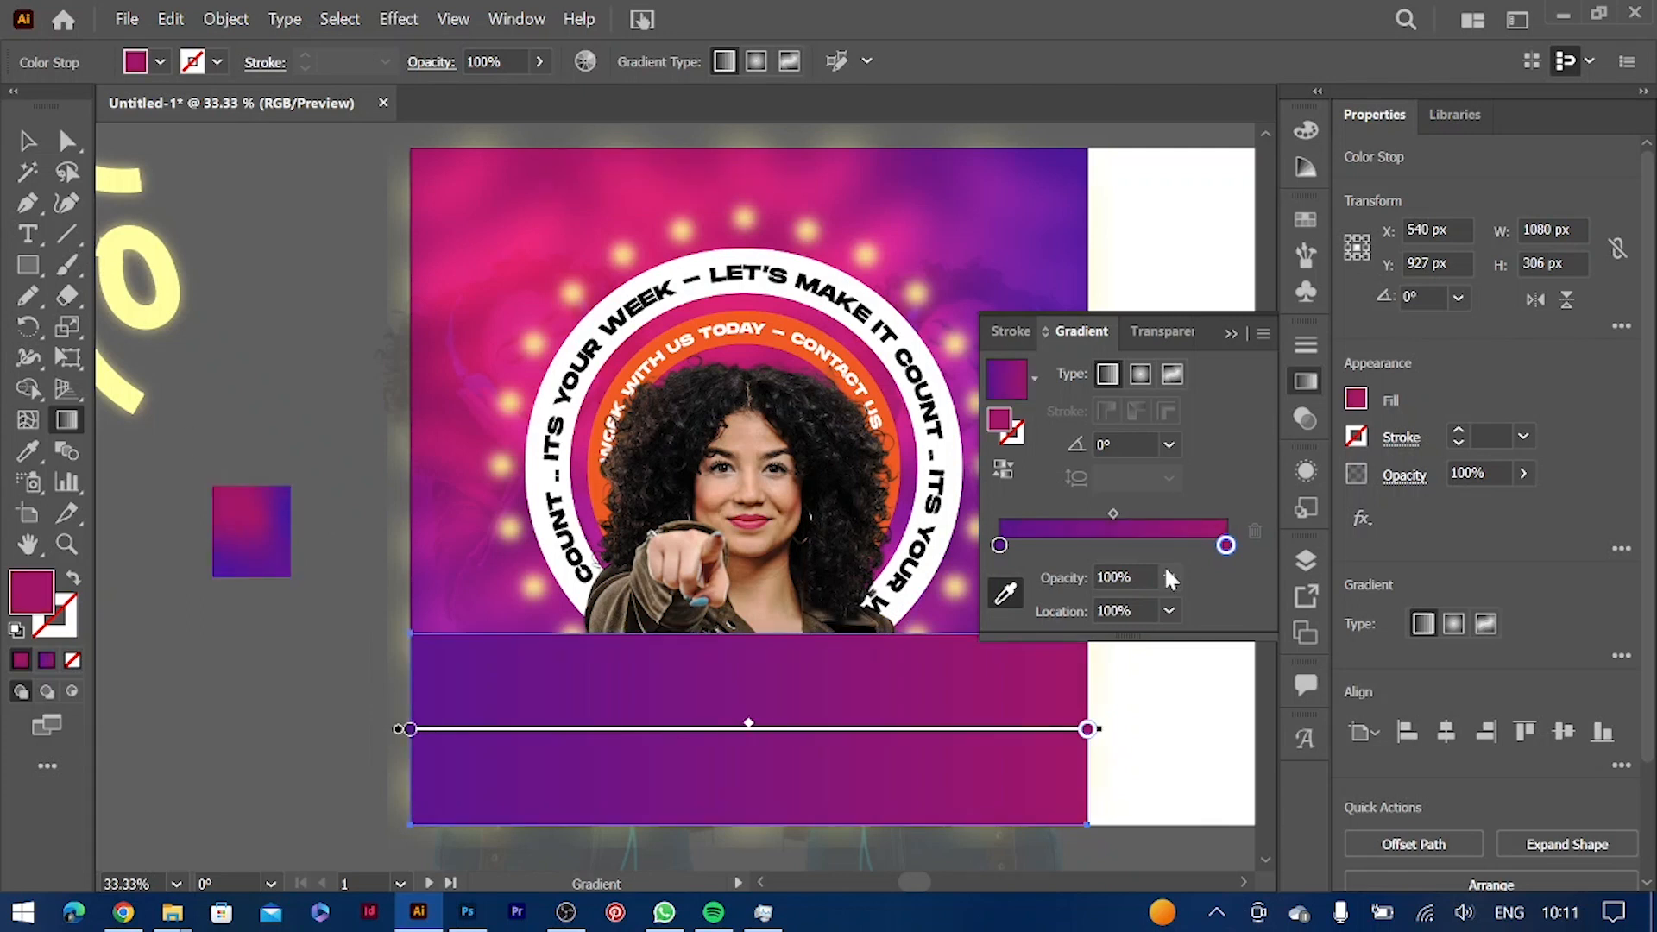
pyautogui.click(1168, 444)
pyautogui.click(1192, 645)
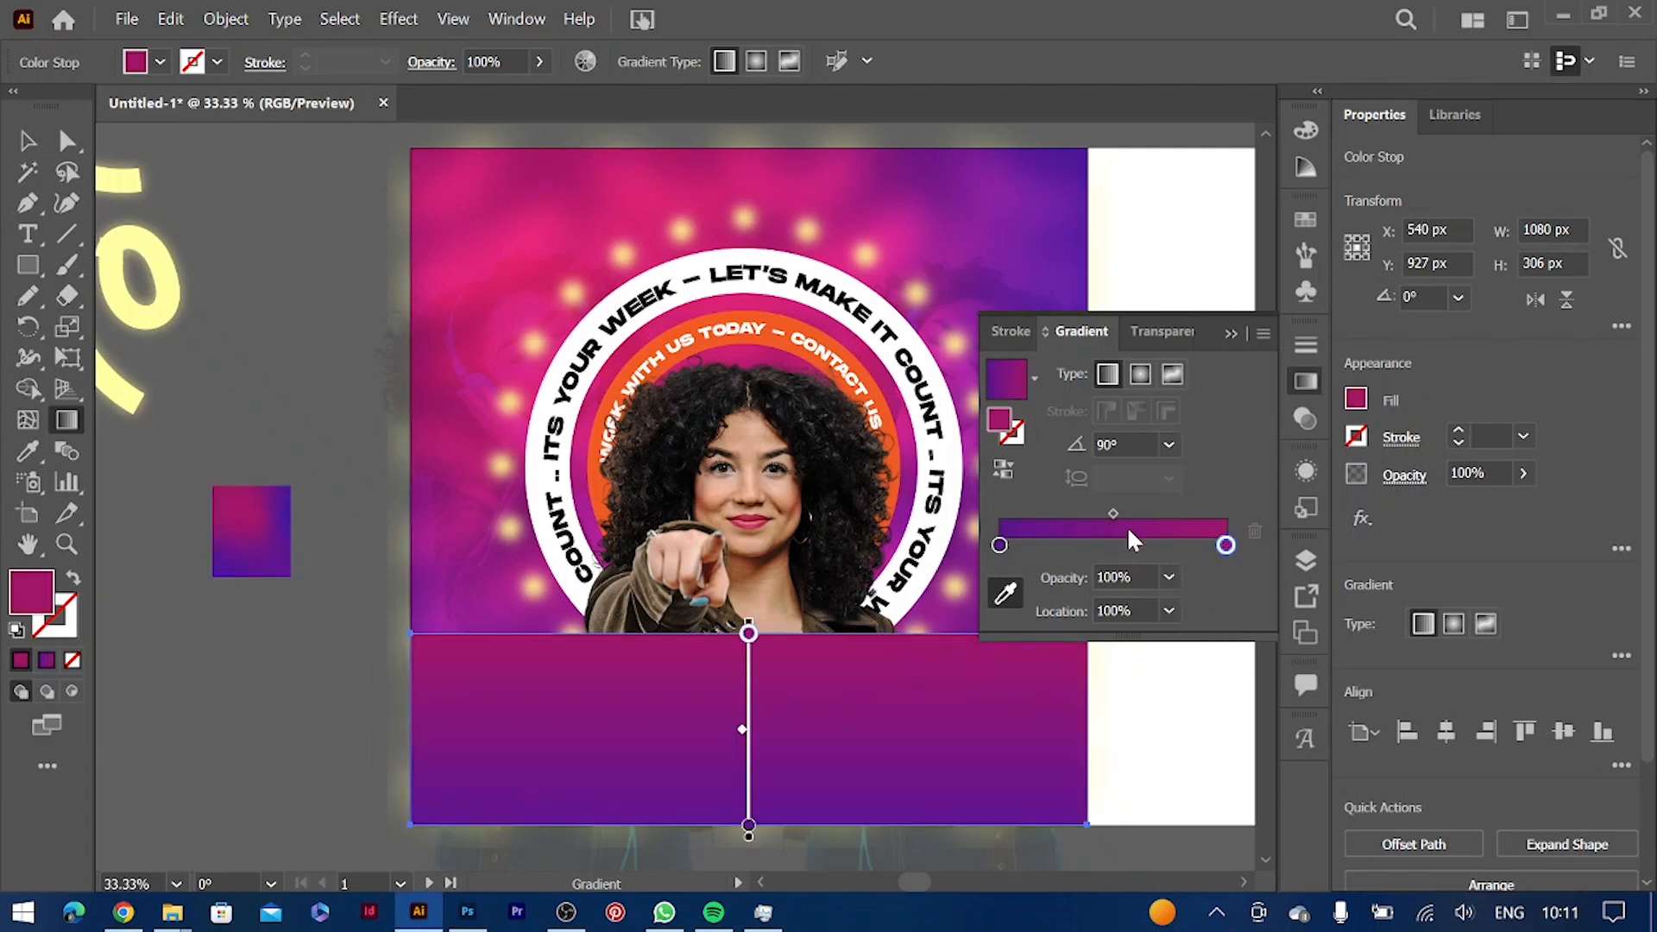
# Set the magenta color stop's opacity to 0% so the wide rectangle fades upward, and finish editing the gradient
pyautogui.click(1168, 577)
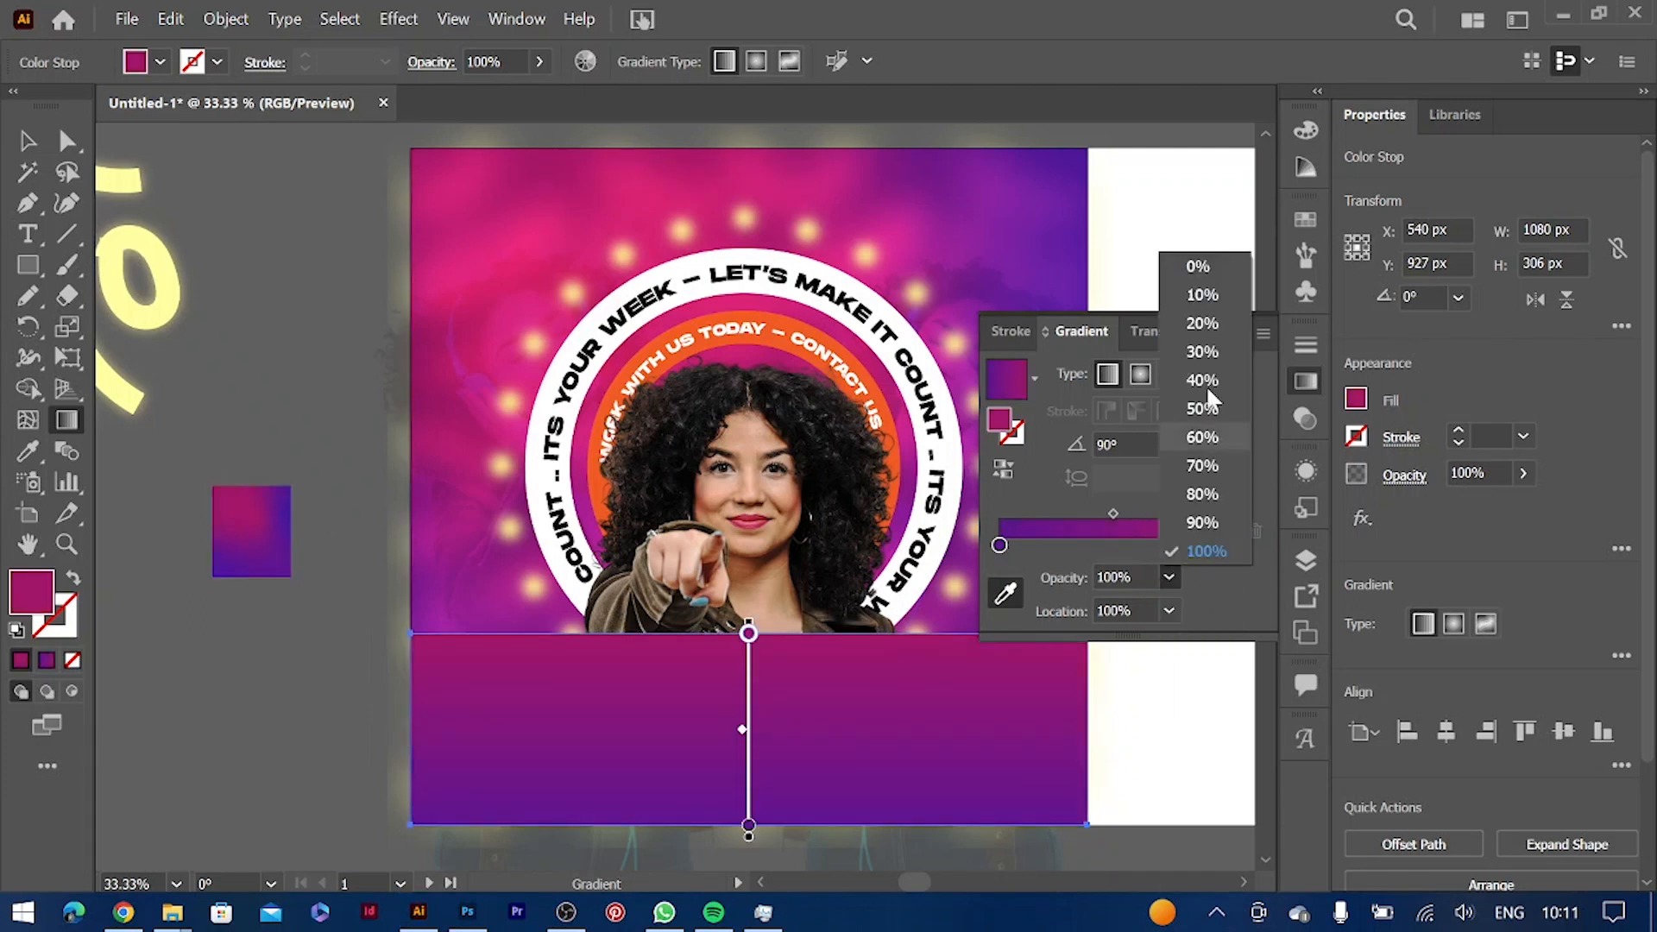
pyautogui.click(1191, 269)
pyautogui.click(1229, 337)
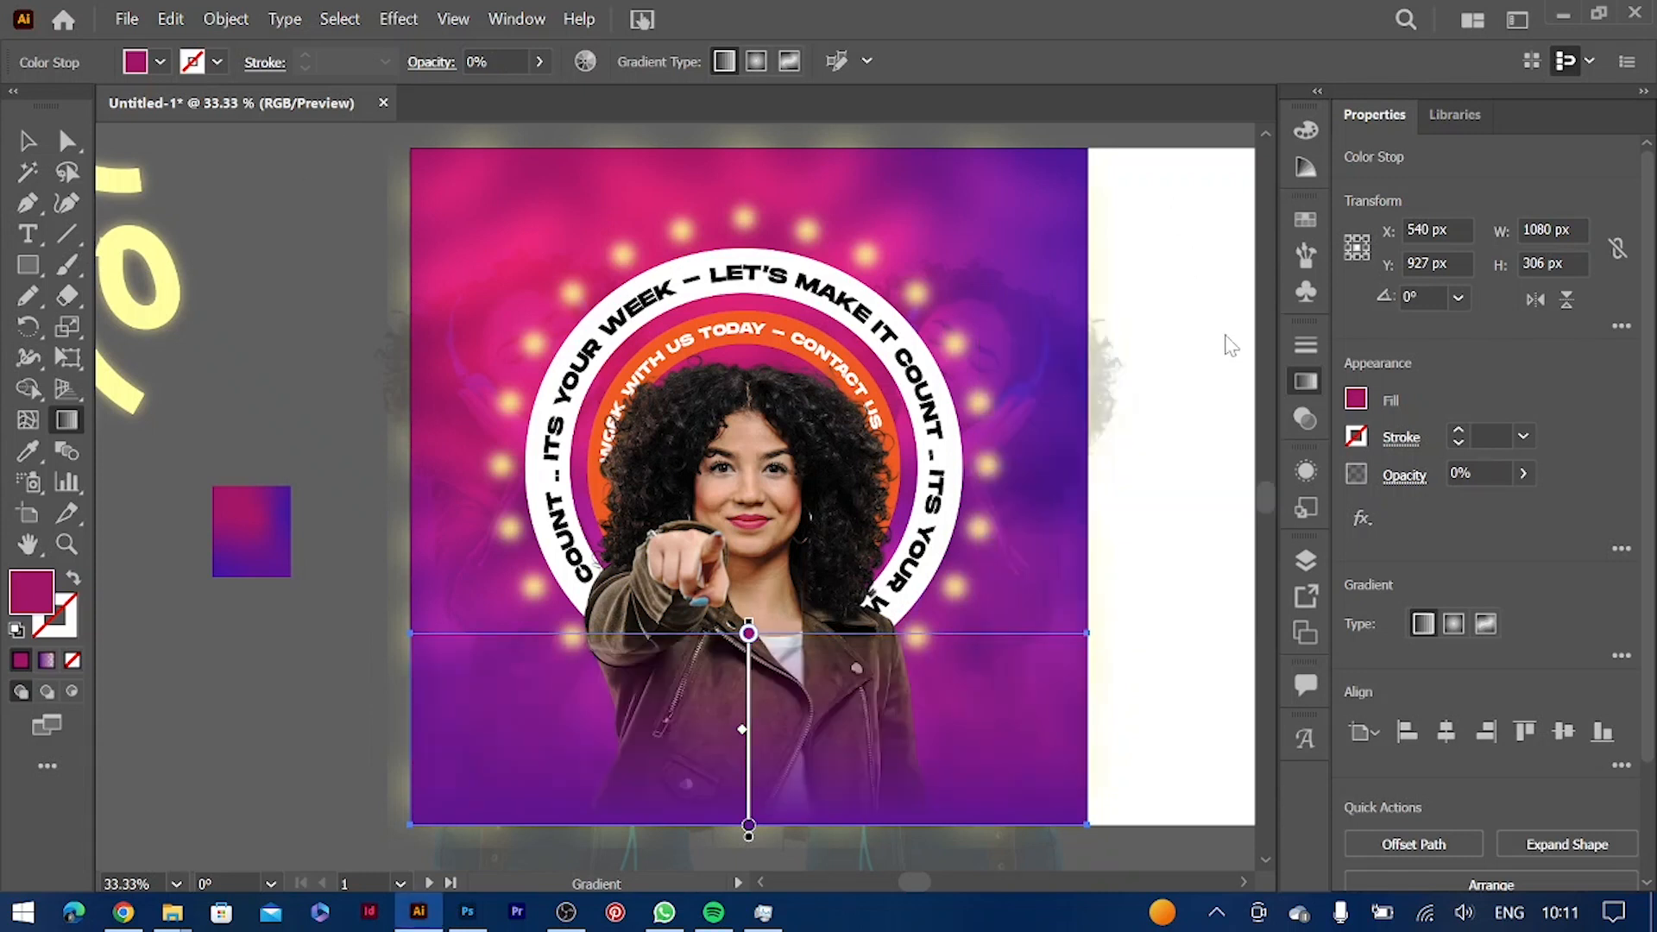
pyautogui.press('v')
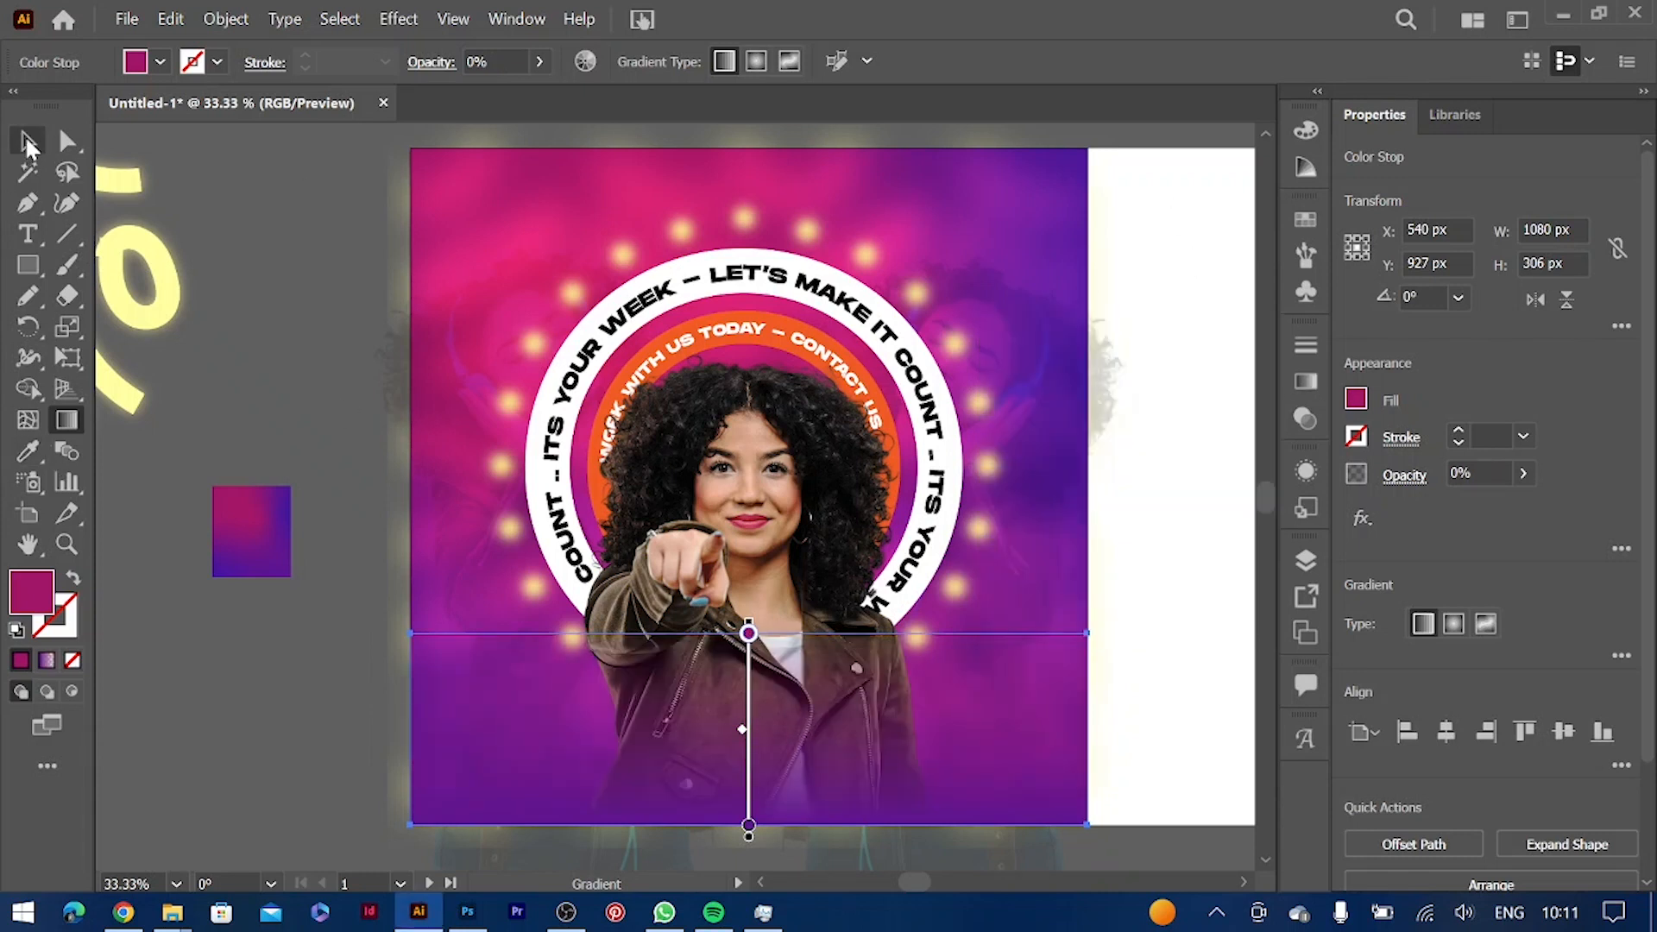
pyautogui.click(266, 189)
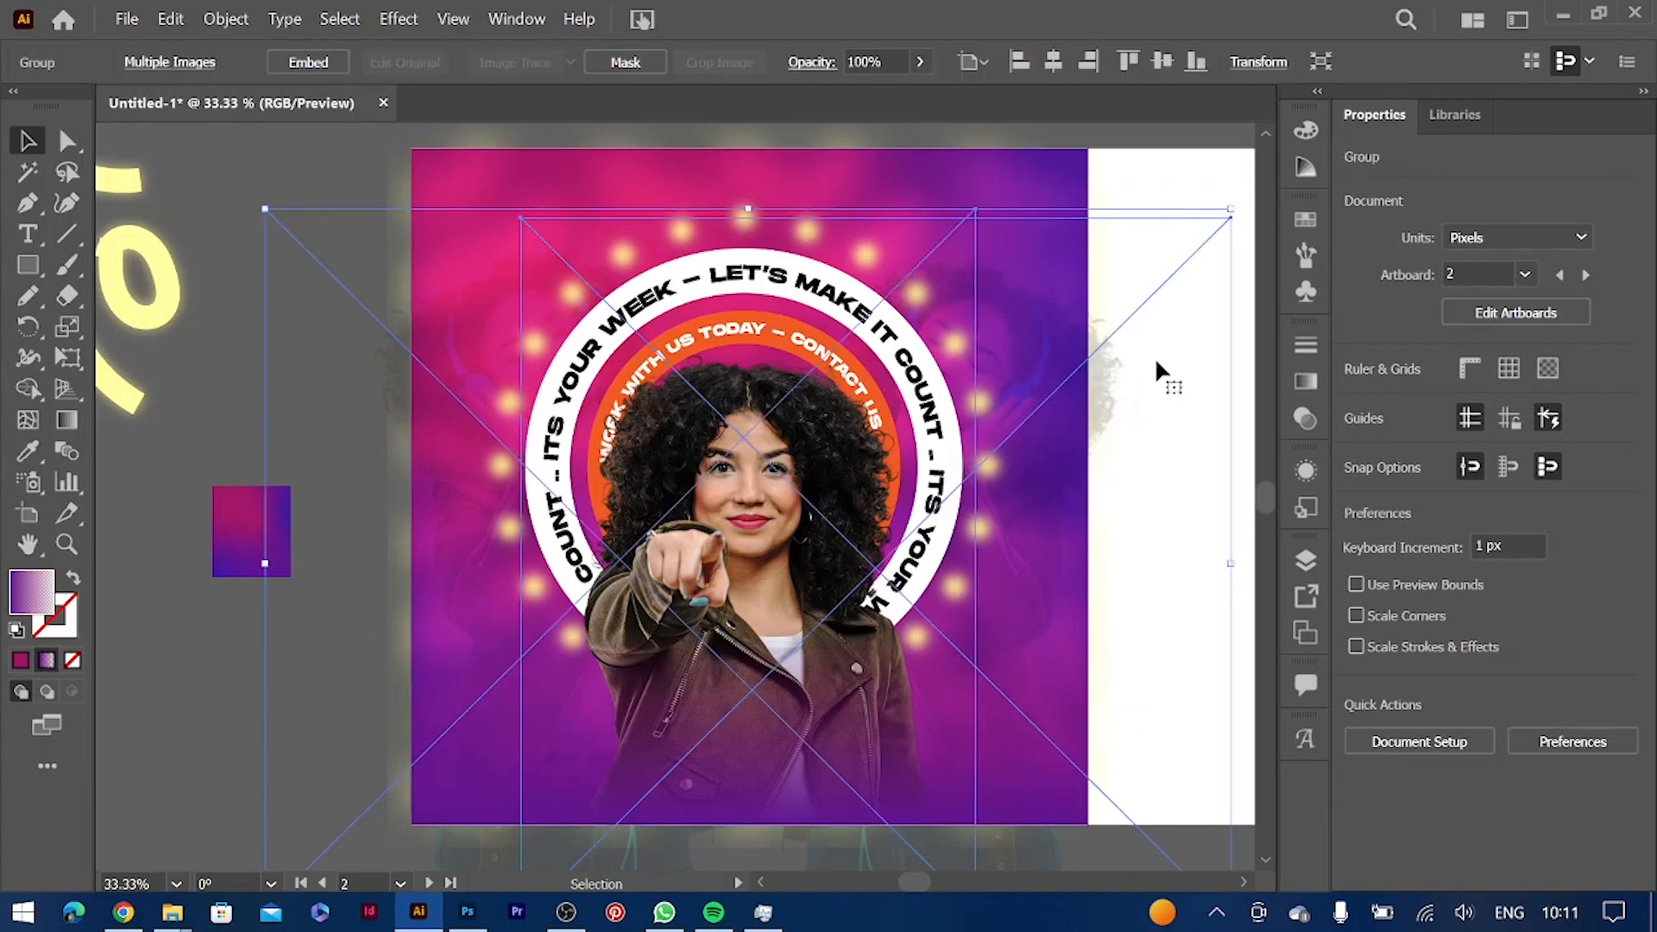
# Add the point text "It's Monday" over the jacket in the lower part of the graphic
pyautogui.press('t')
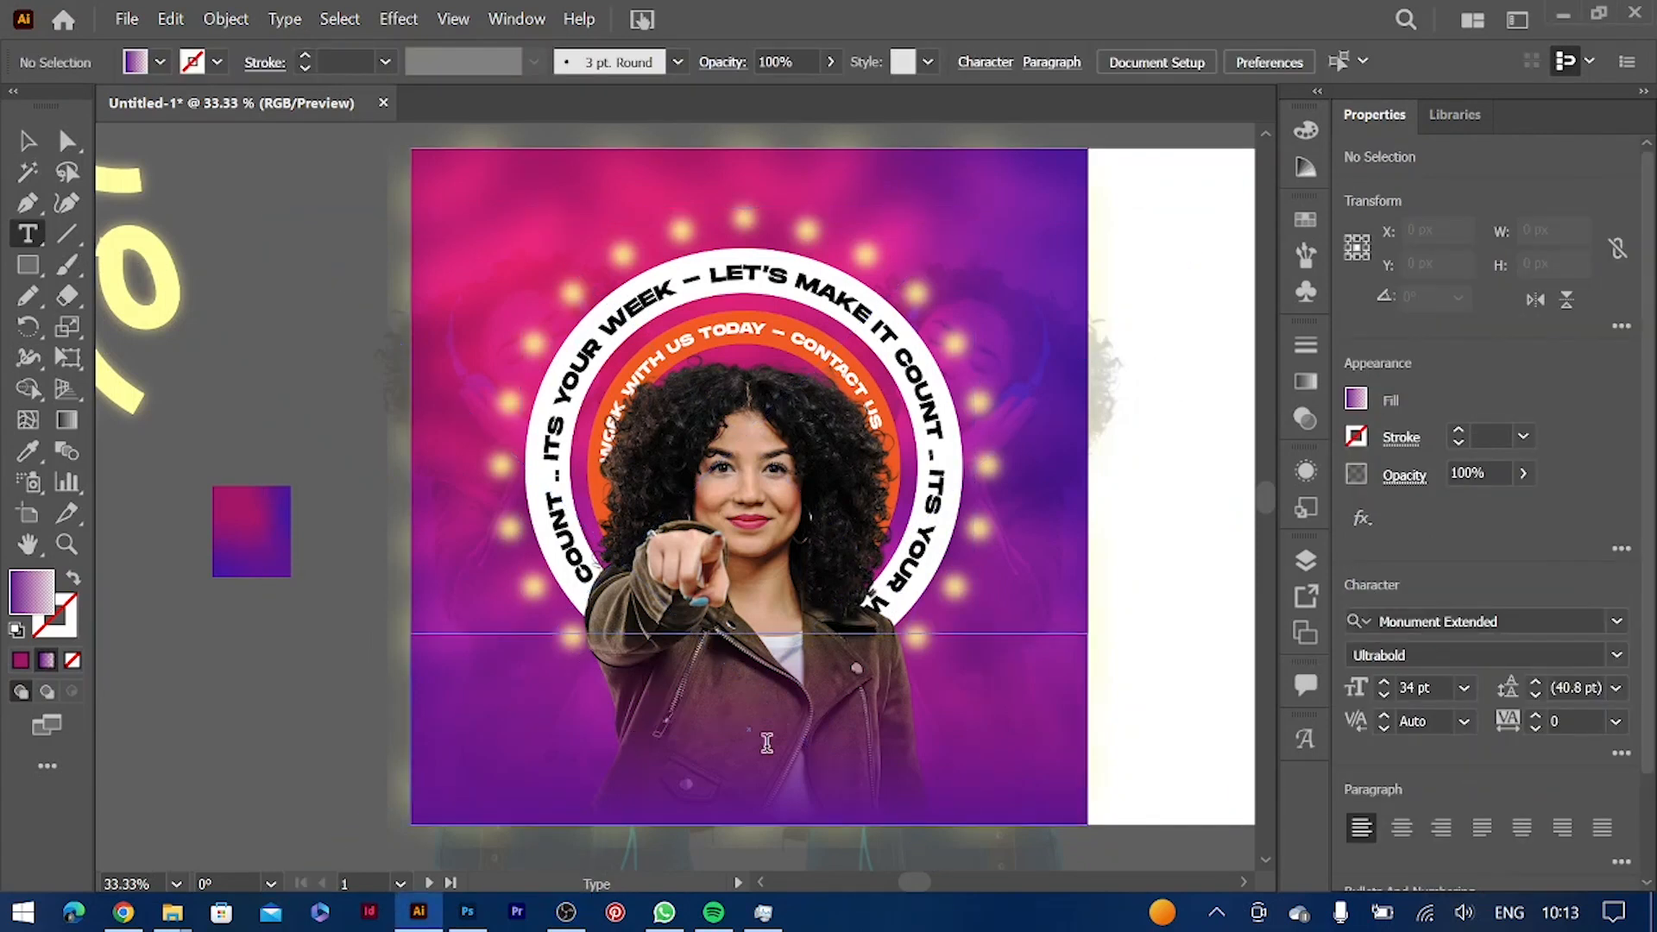
pyautogui.click(815, 777)
pyautogui.write('ITS mo')
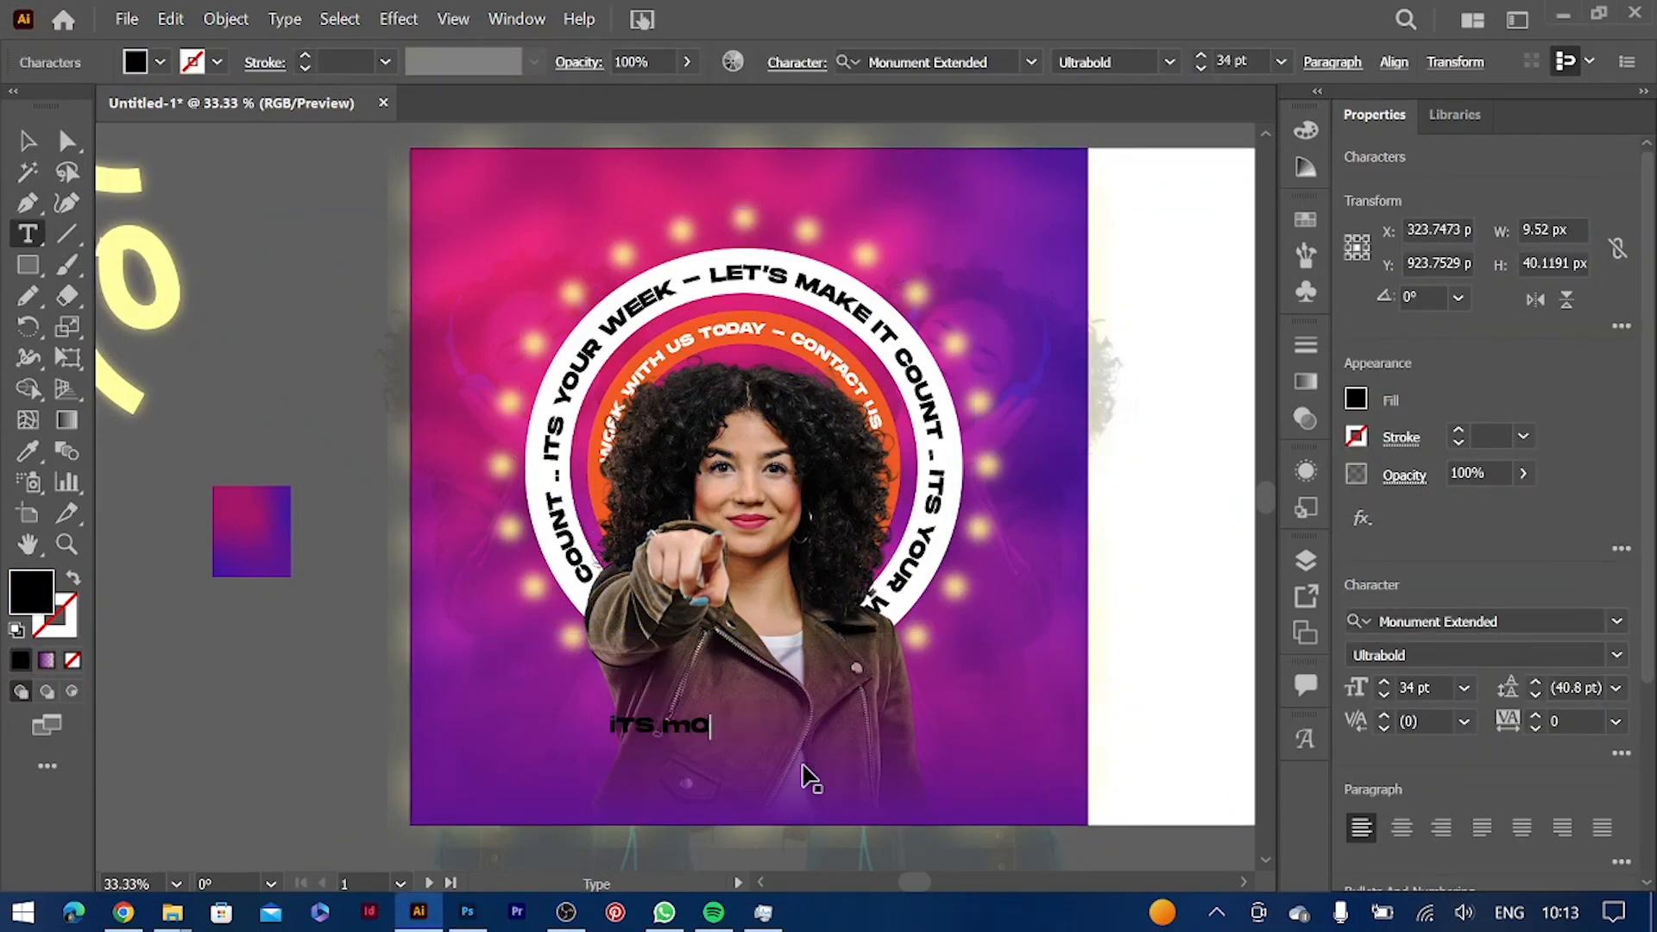
pyautogui.hotkey('ctrl', 'a')
pyautogui.write('I')
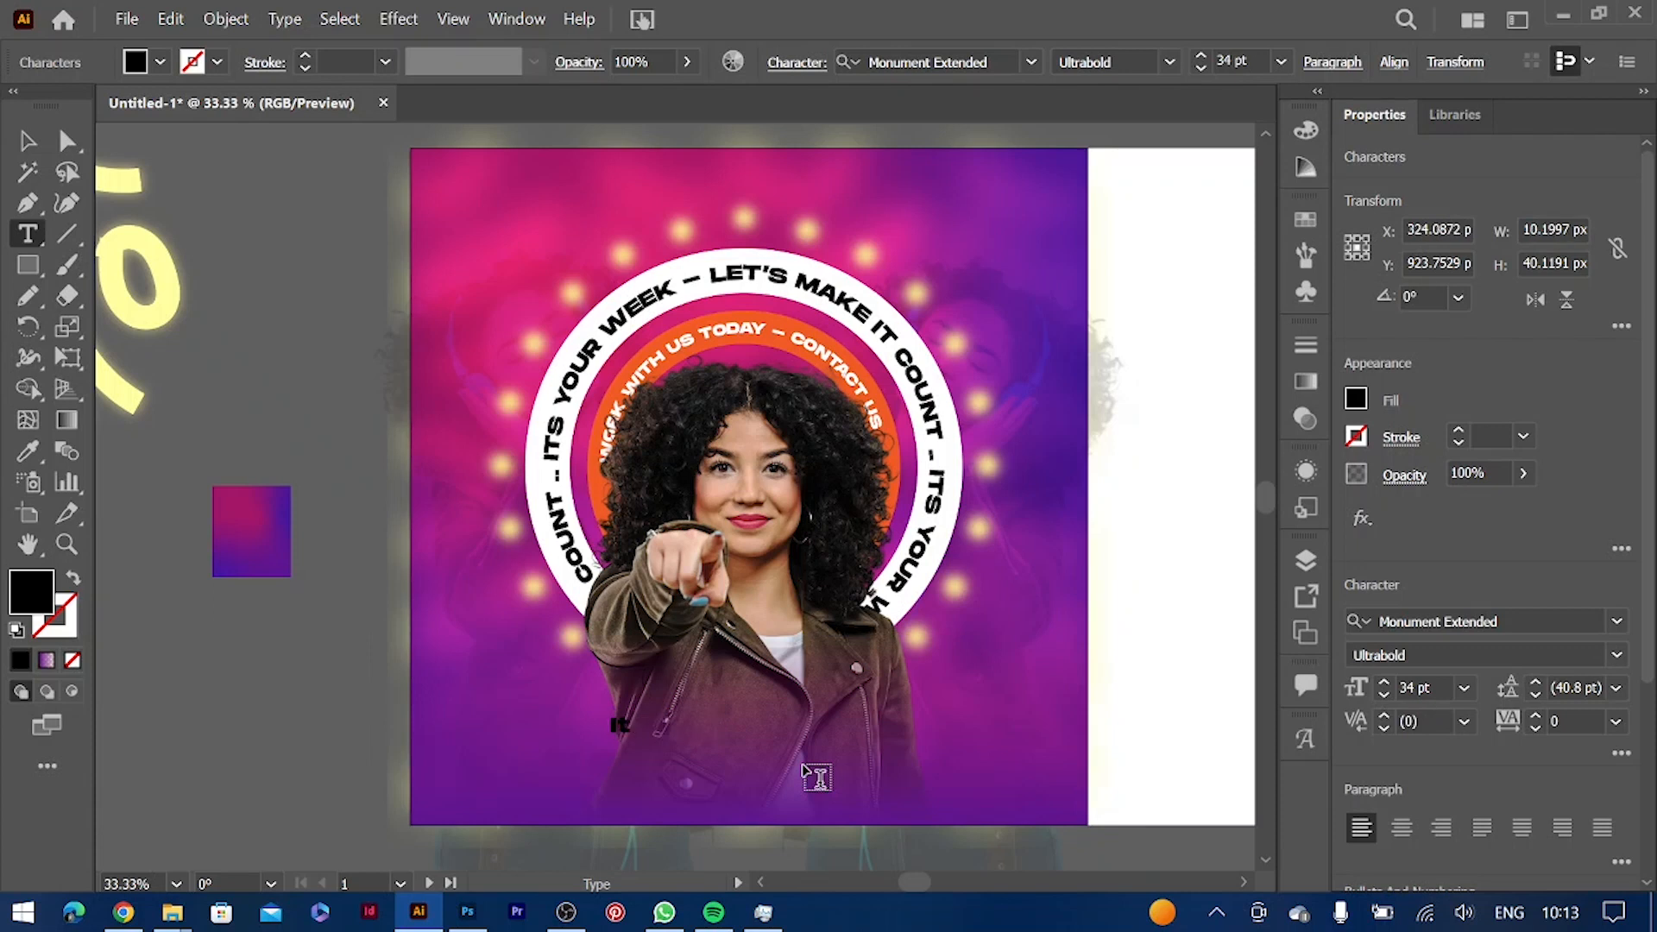
pyautogui.write("t's Monday")
pyautogui.hotkey('ctrl', 'a')
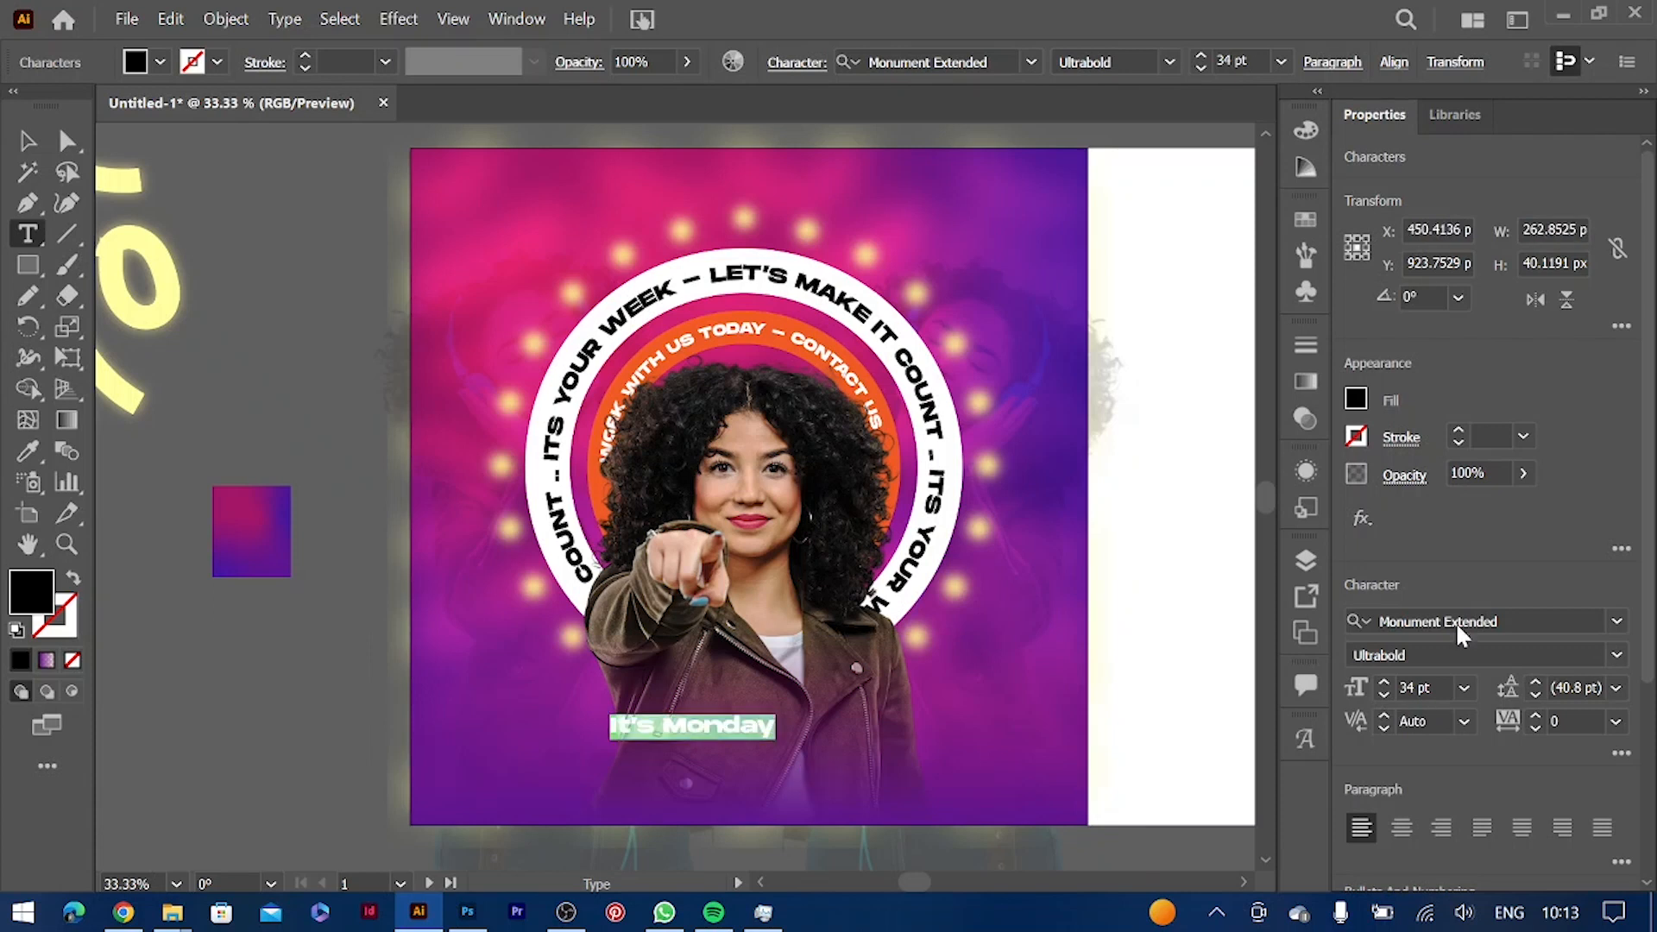
# Set the "It's Monday" text in the Diallome font at 72 pt
pyautogui.click(1532, 623)
pyautogui.write('dia')
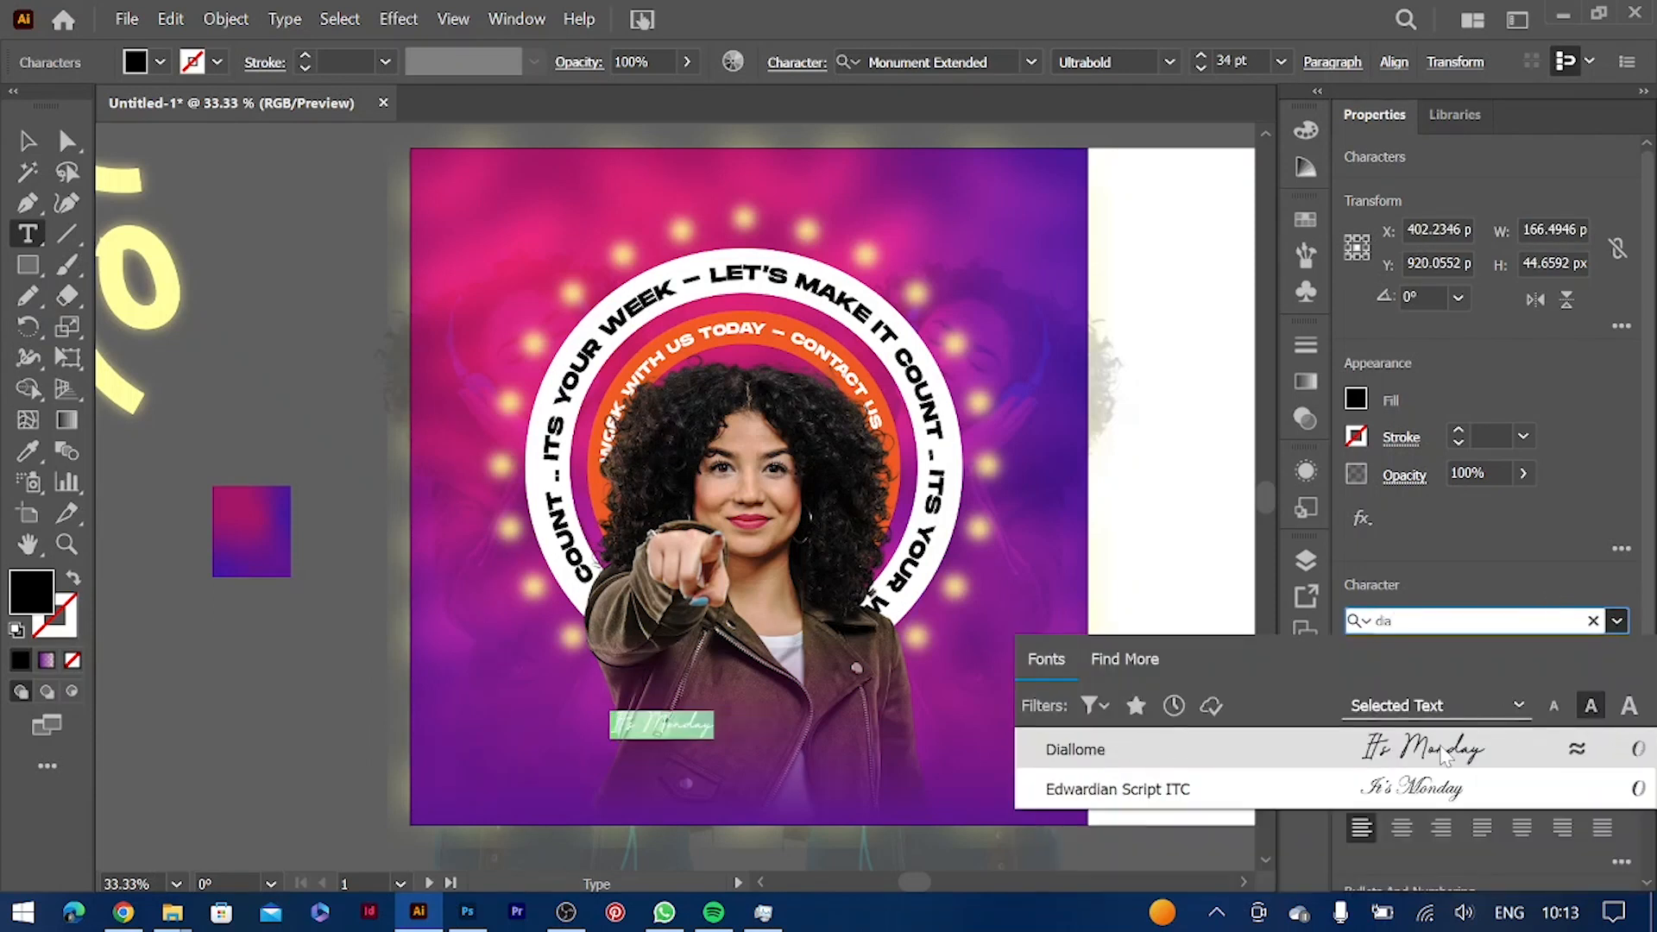
pyautogui.click(1469, 744)
pyautogui.click(1464, 688)
pyautogui.click(1498, 660)
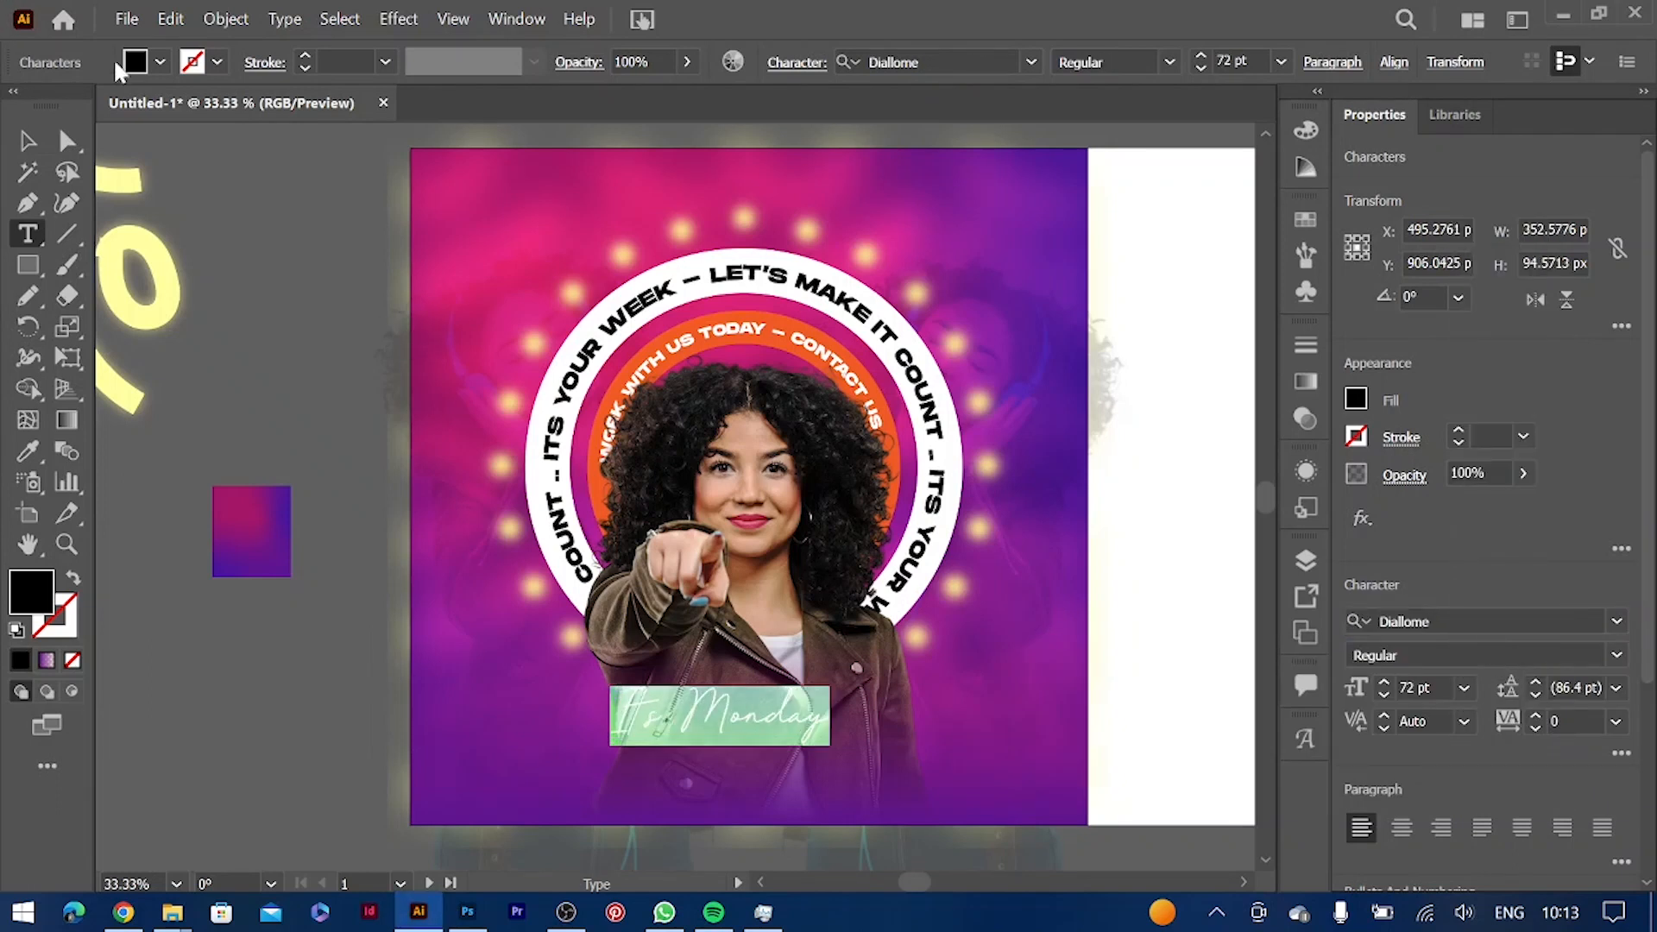
pyautogui.click(160, 62)
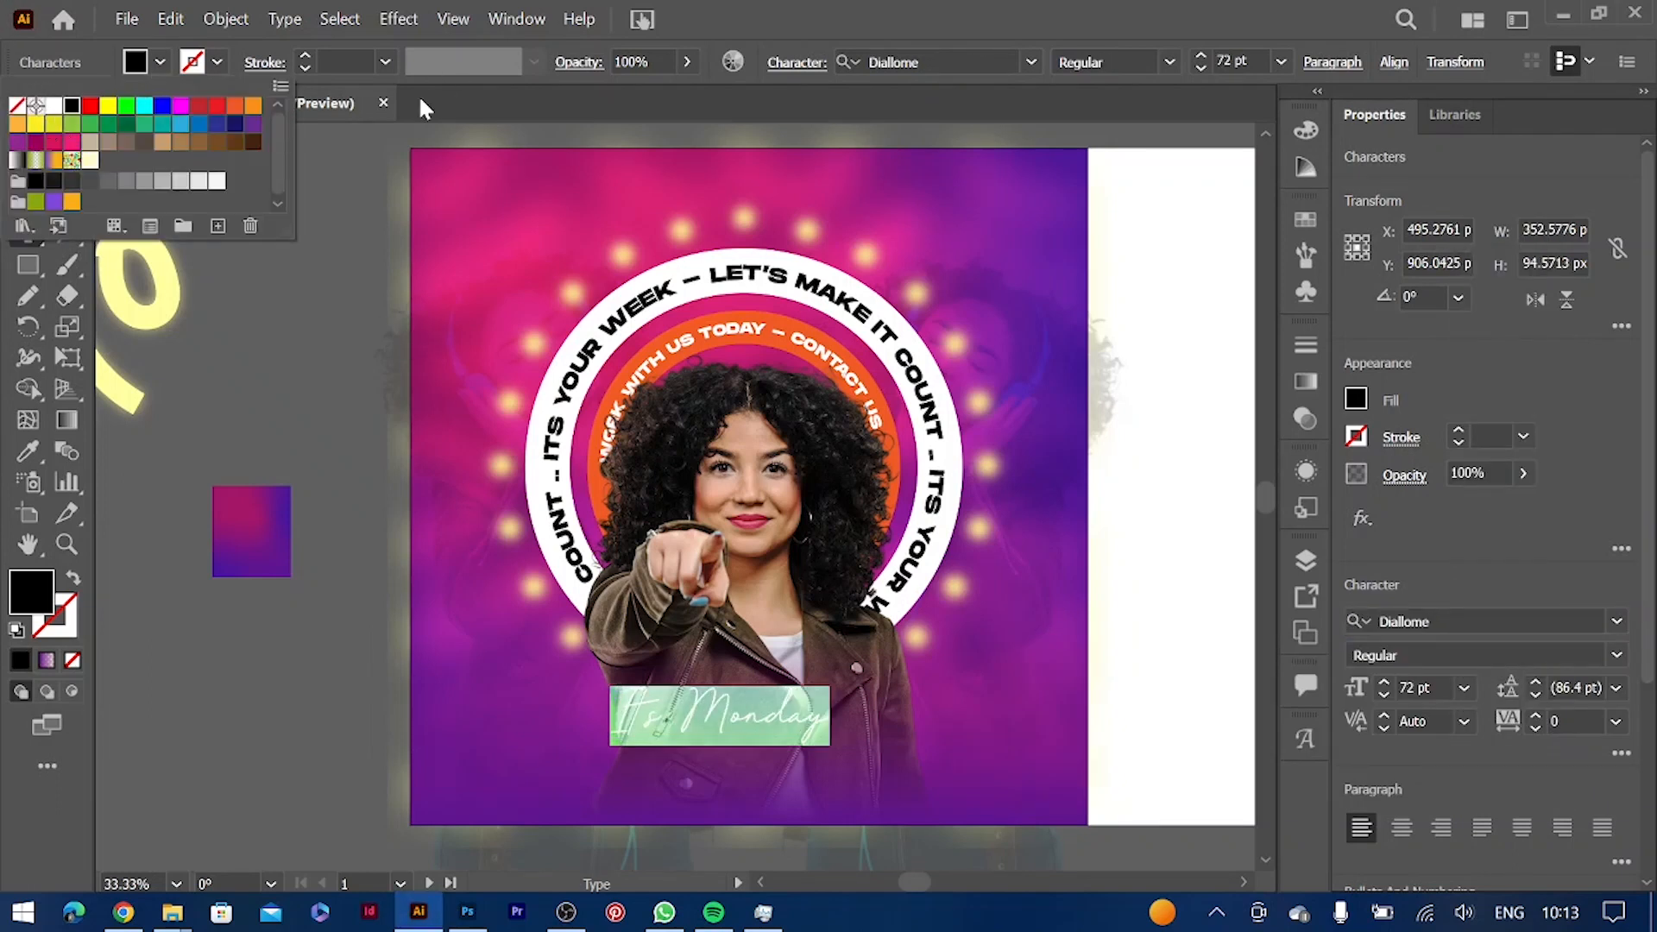
pyautogui.press('Escape')
pyautogui.press('Escape')
pyautogui.press('i')
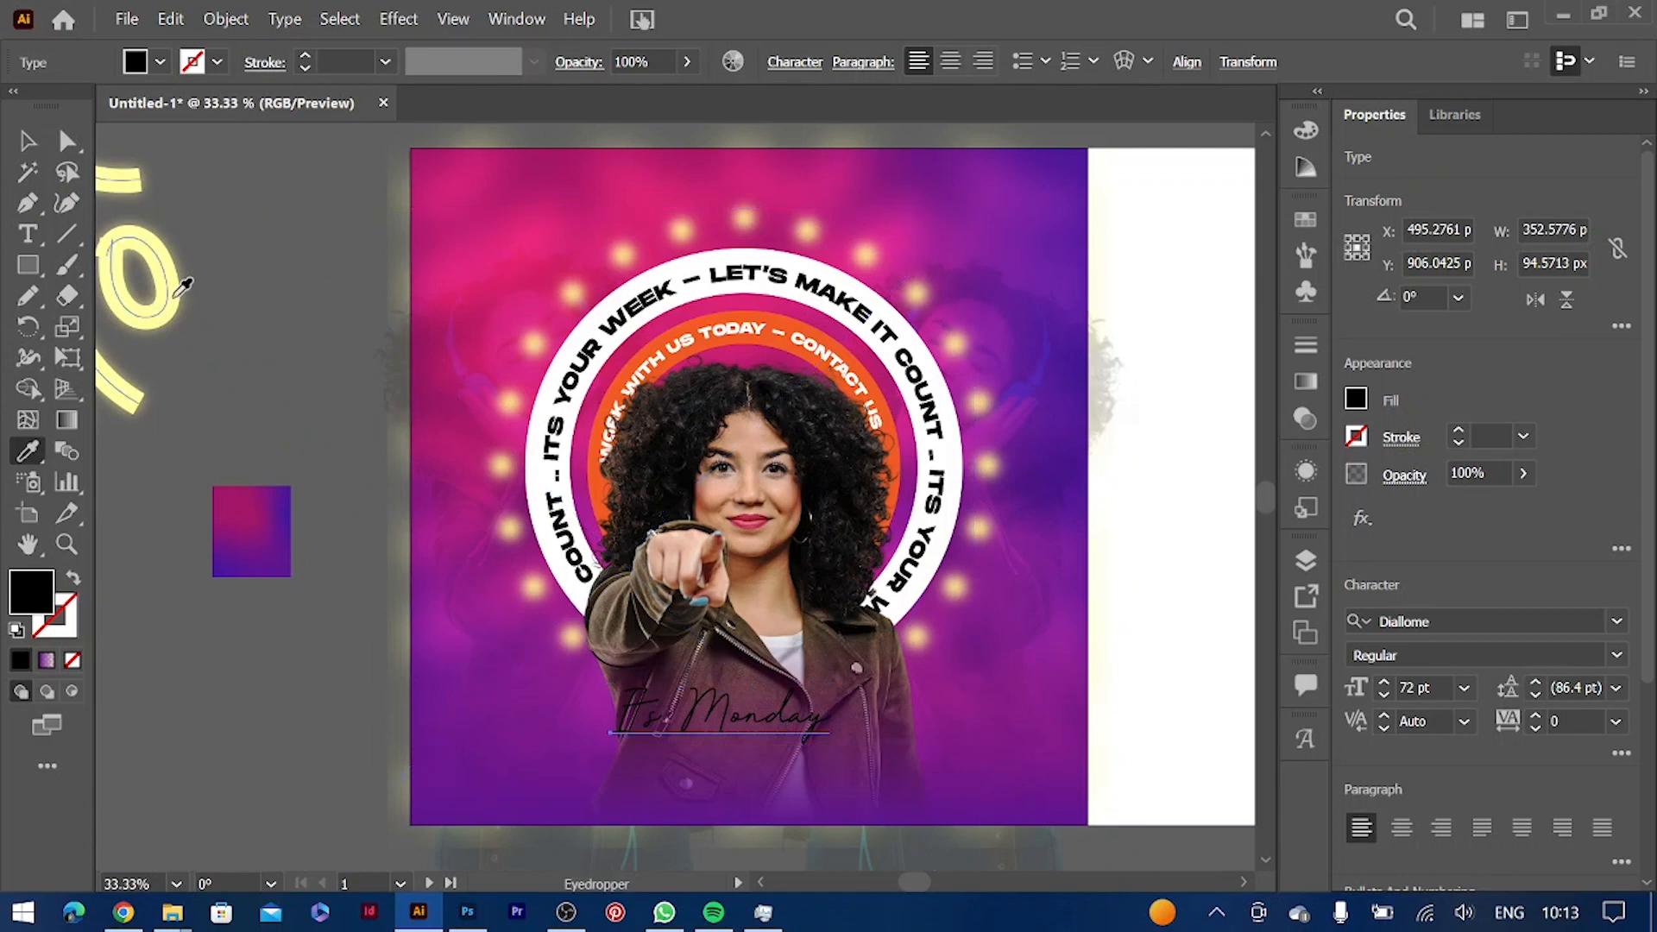
pyautogui.click(177, 289)
pyautogui.click(27, 140)
pyautogui.hotkey('ctrl', 'z')
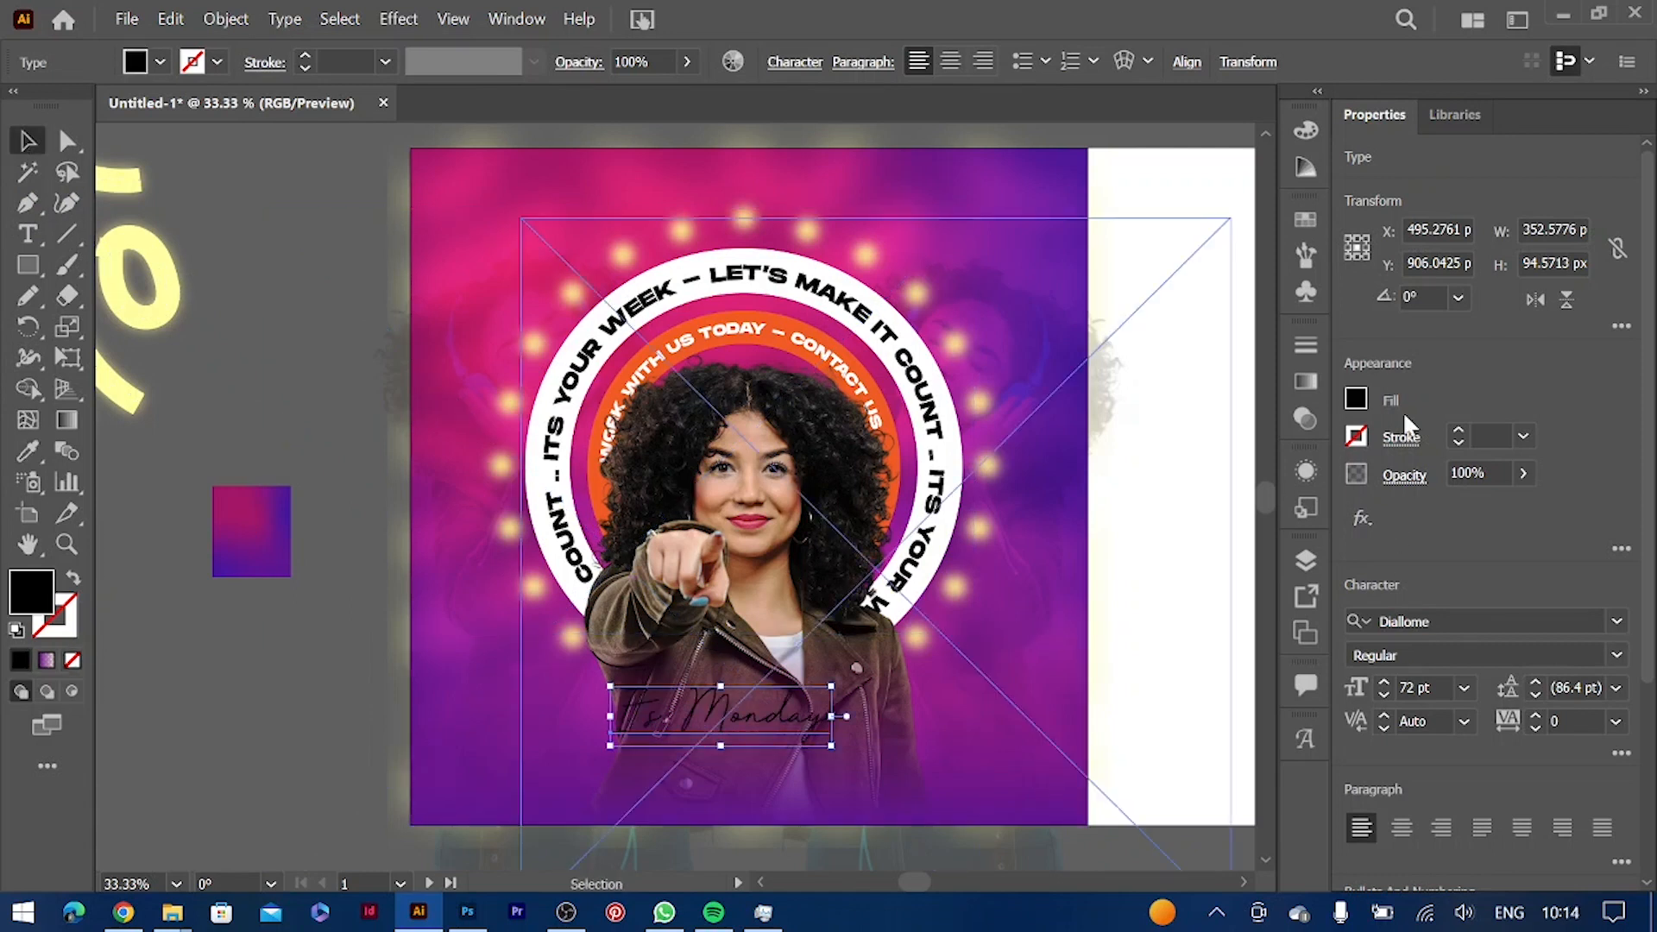
# Fill the "It's Monday" text with yellow and lighten it to a pale yellow with the RGB sliders
pyautogui.click(1357, 398)
pyautogui.click(1177, 509)
pyautogui.click(1234, 449)
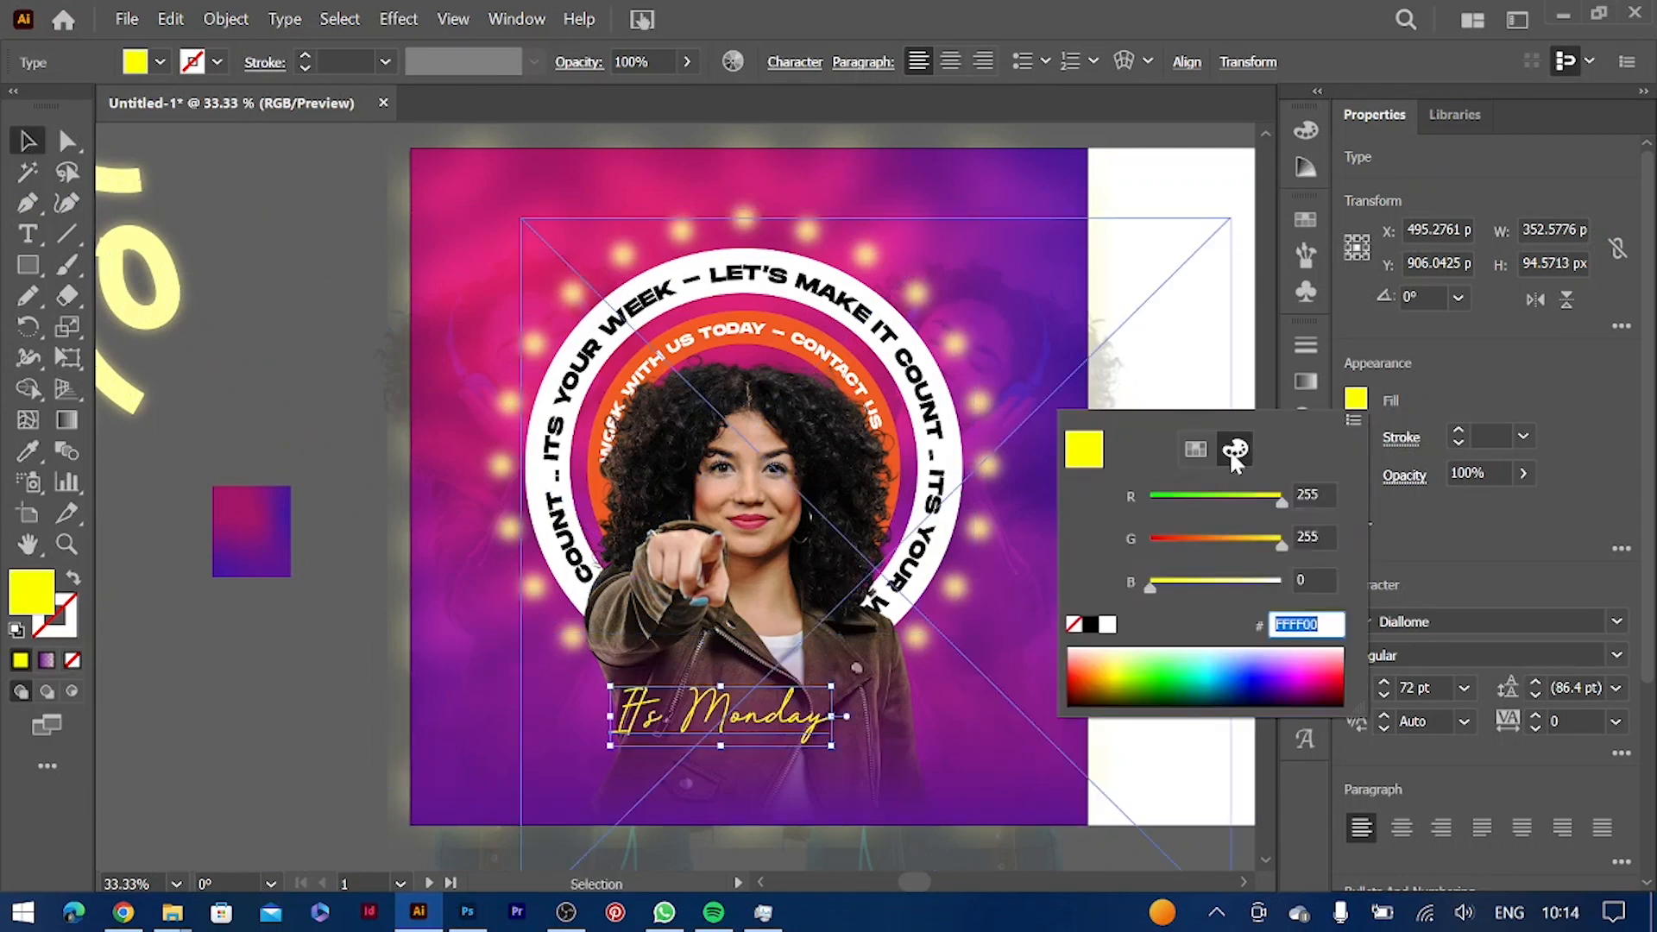
pyautogui.click(1354, 421)
pyautogui.click(1424, 581)
pyautogui.moveTo(1281, 540); pyautogui.dragTo(1215, 543)
# Enlarge the "It's Monday" text to 150 pt and move it about 165 px left, across the jacket
pyautogui.doubleClick(769, 721)
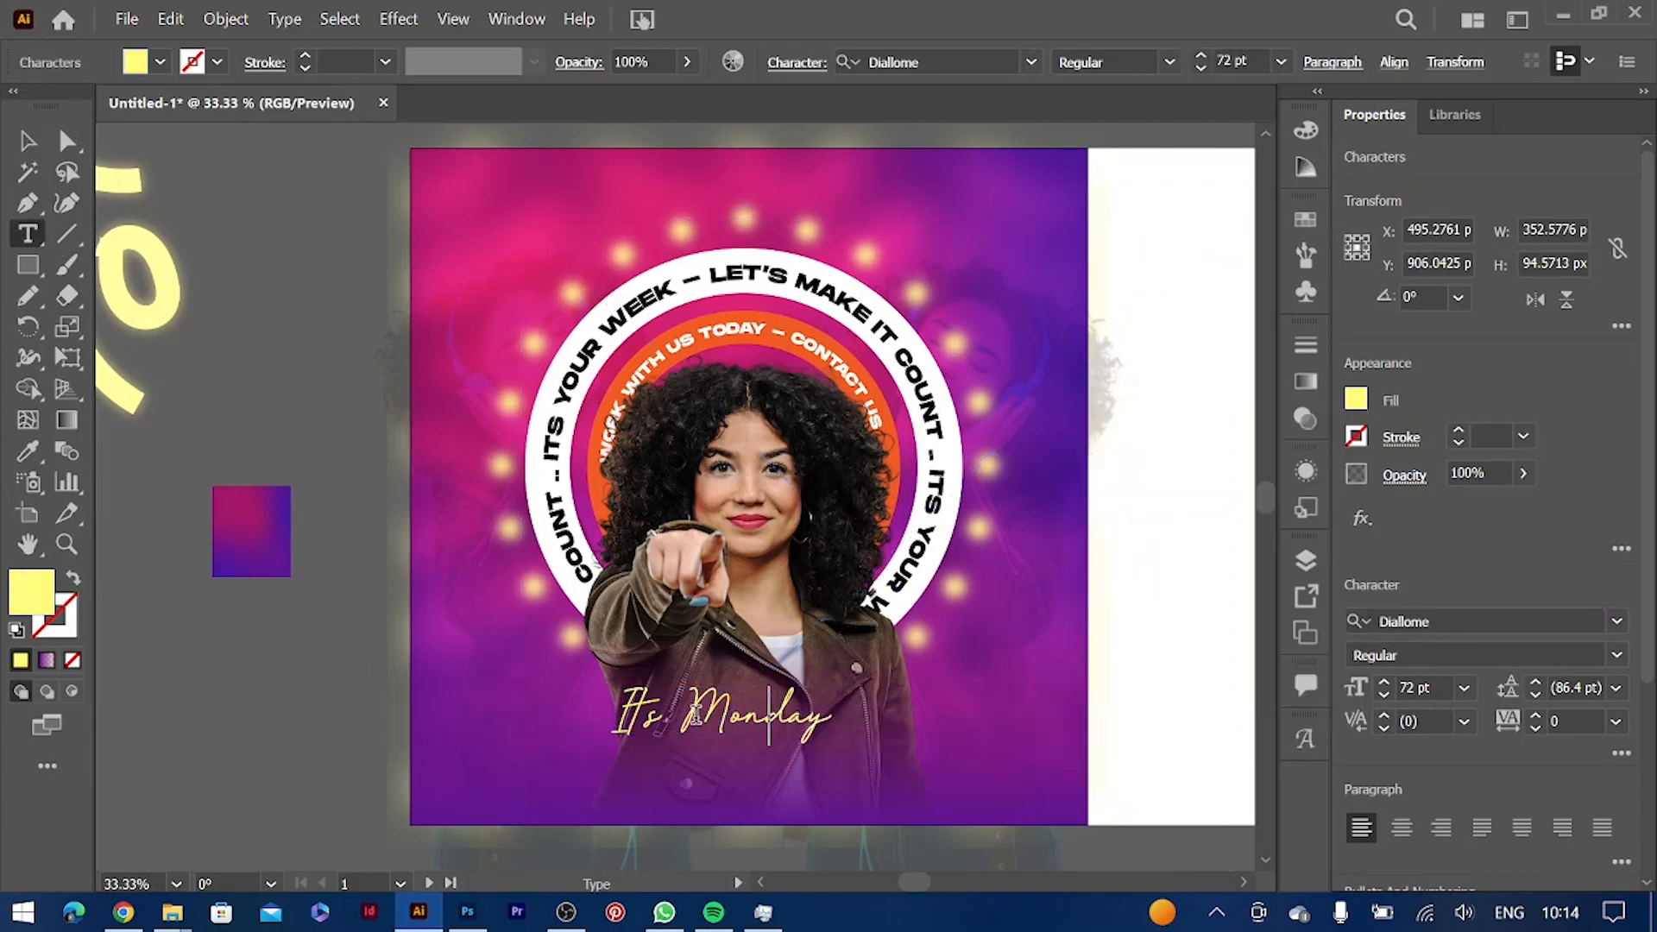
pyautogui.hotkey('ctrl', 'a')
pyautogui.click(1463, 688)
pyautogui.click(1491, 656)
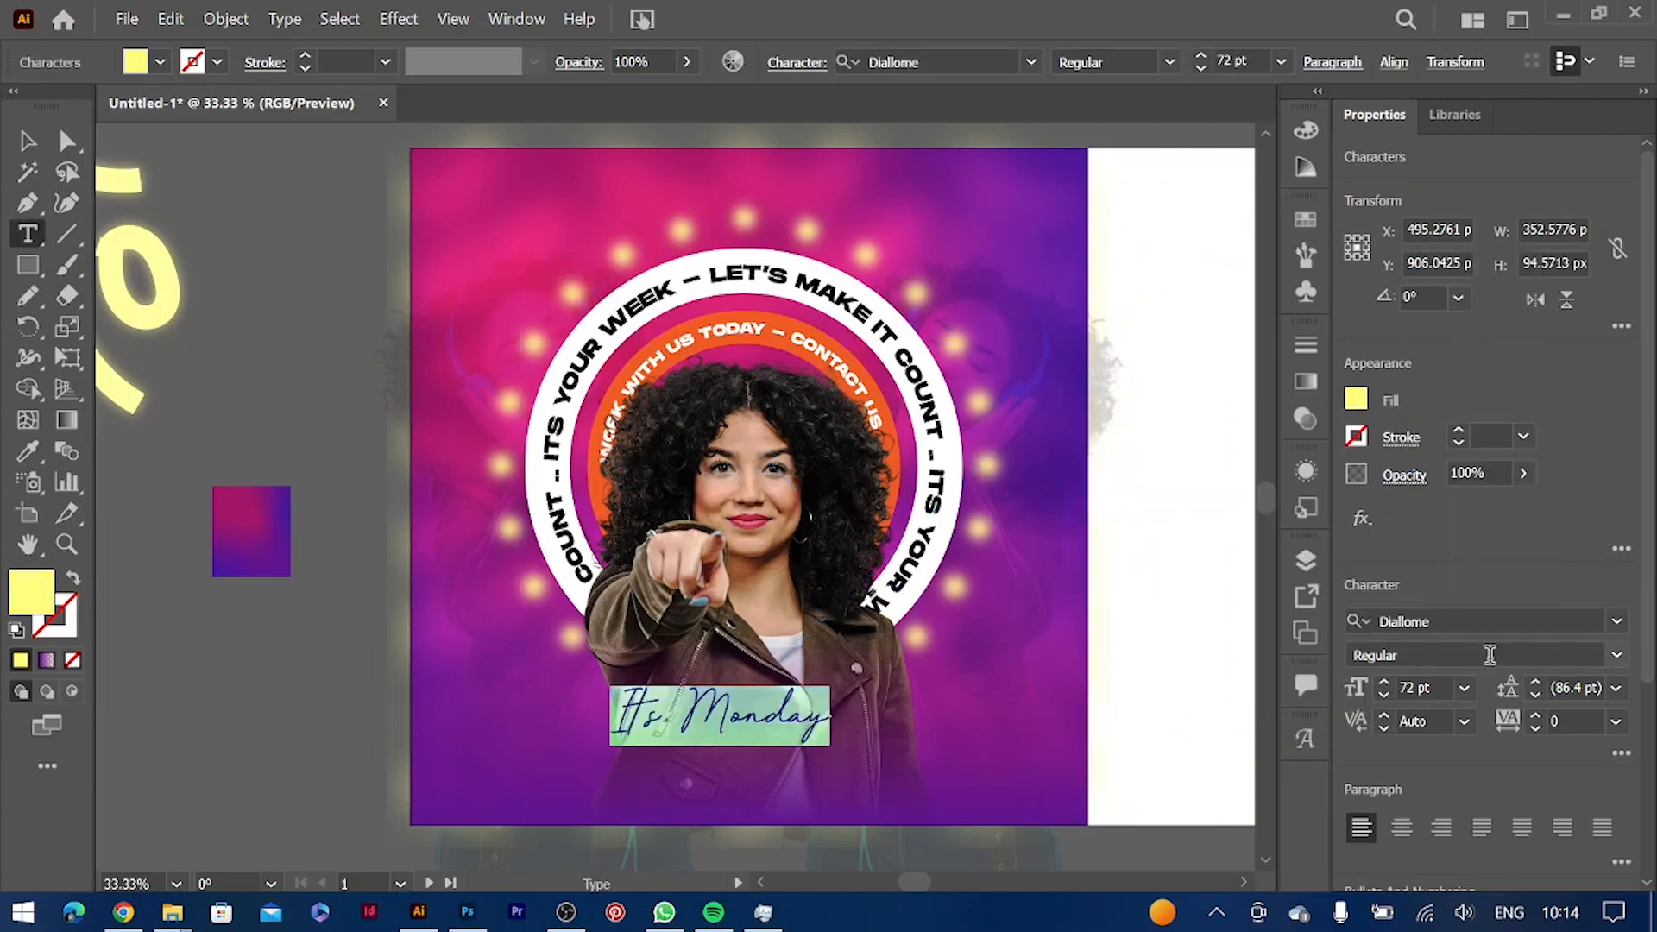
pyautogui.moveTo(1436, 688); pyautogui.dragTo(1301, 692)
pyautogui.write('150')
pyautogui.press('Tab')
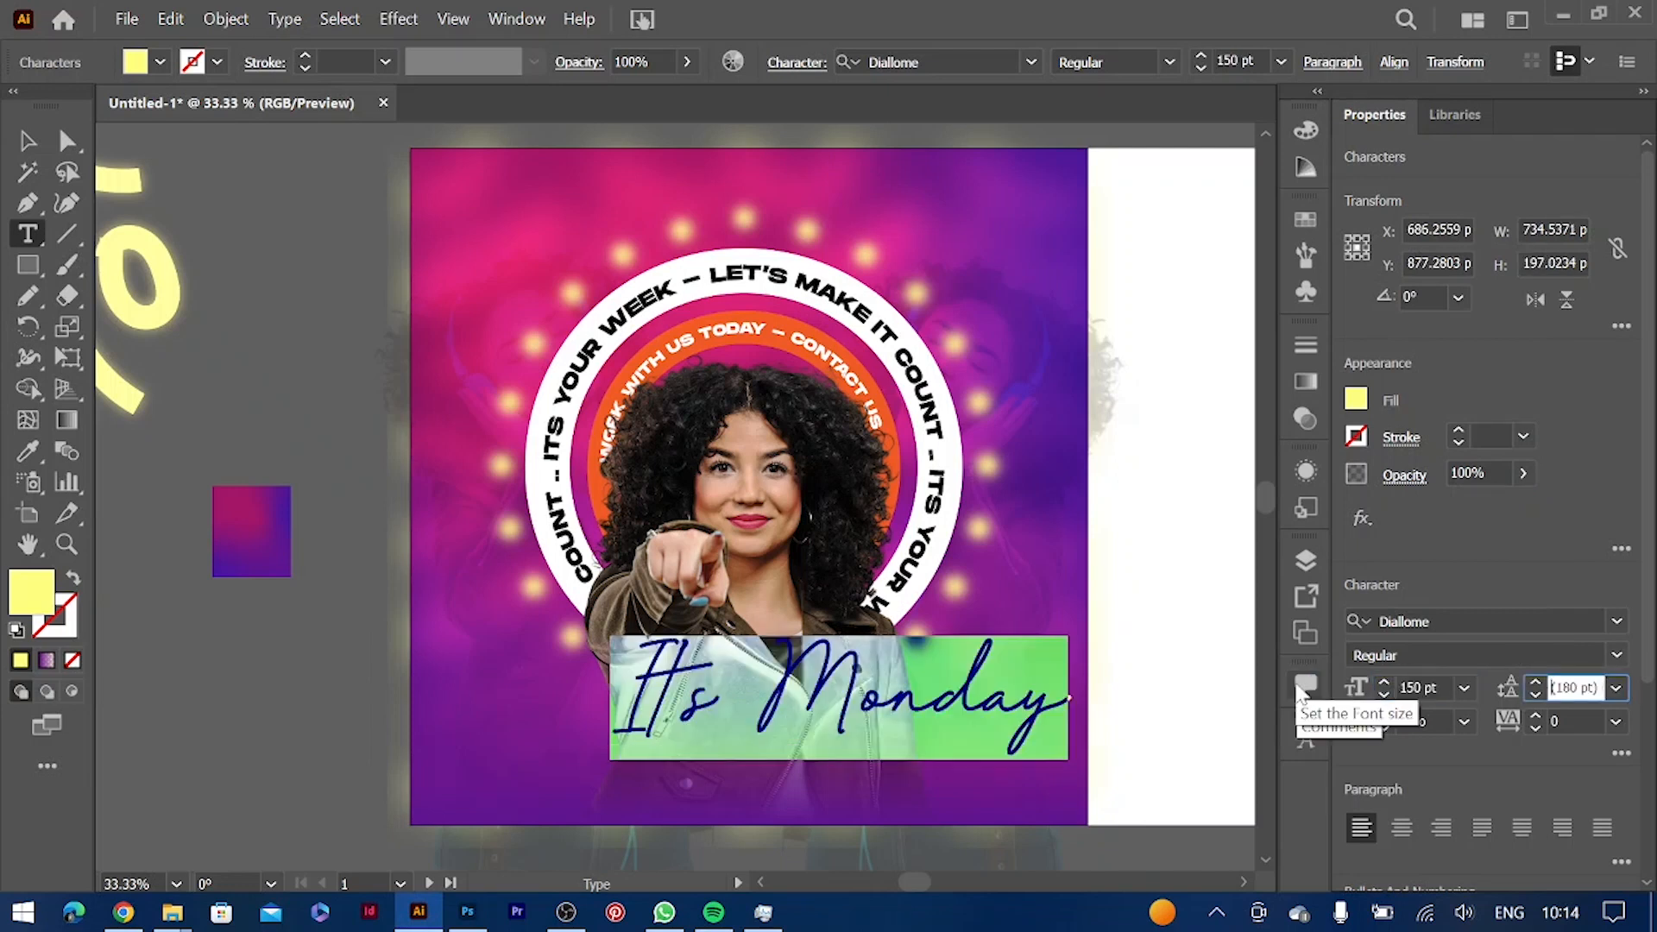
pyautogui.click(28, 141)
pyautogui.moveTo(901, 703); pyautogui.dragTo(709, 699)
# Delete "It's" from the script text, leaving only "Monday"
pyautogui.doubleClick(669, 695)
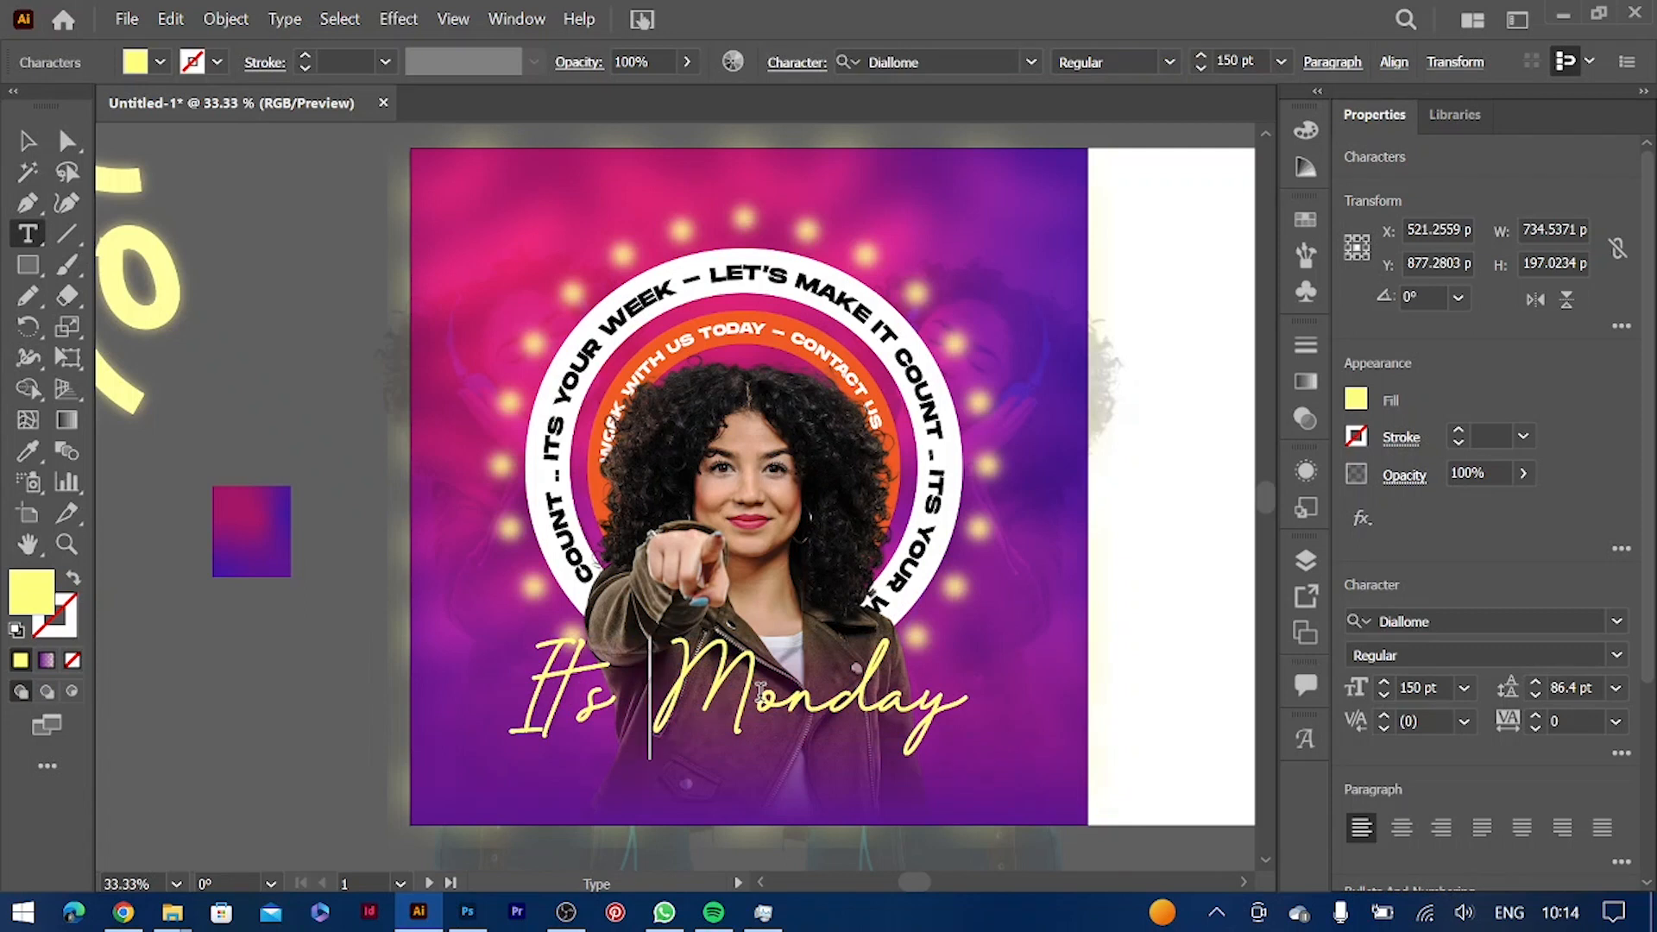
pyautogui.hotkey('shift', 'Home')
pyautogui.press('BackSpace')
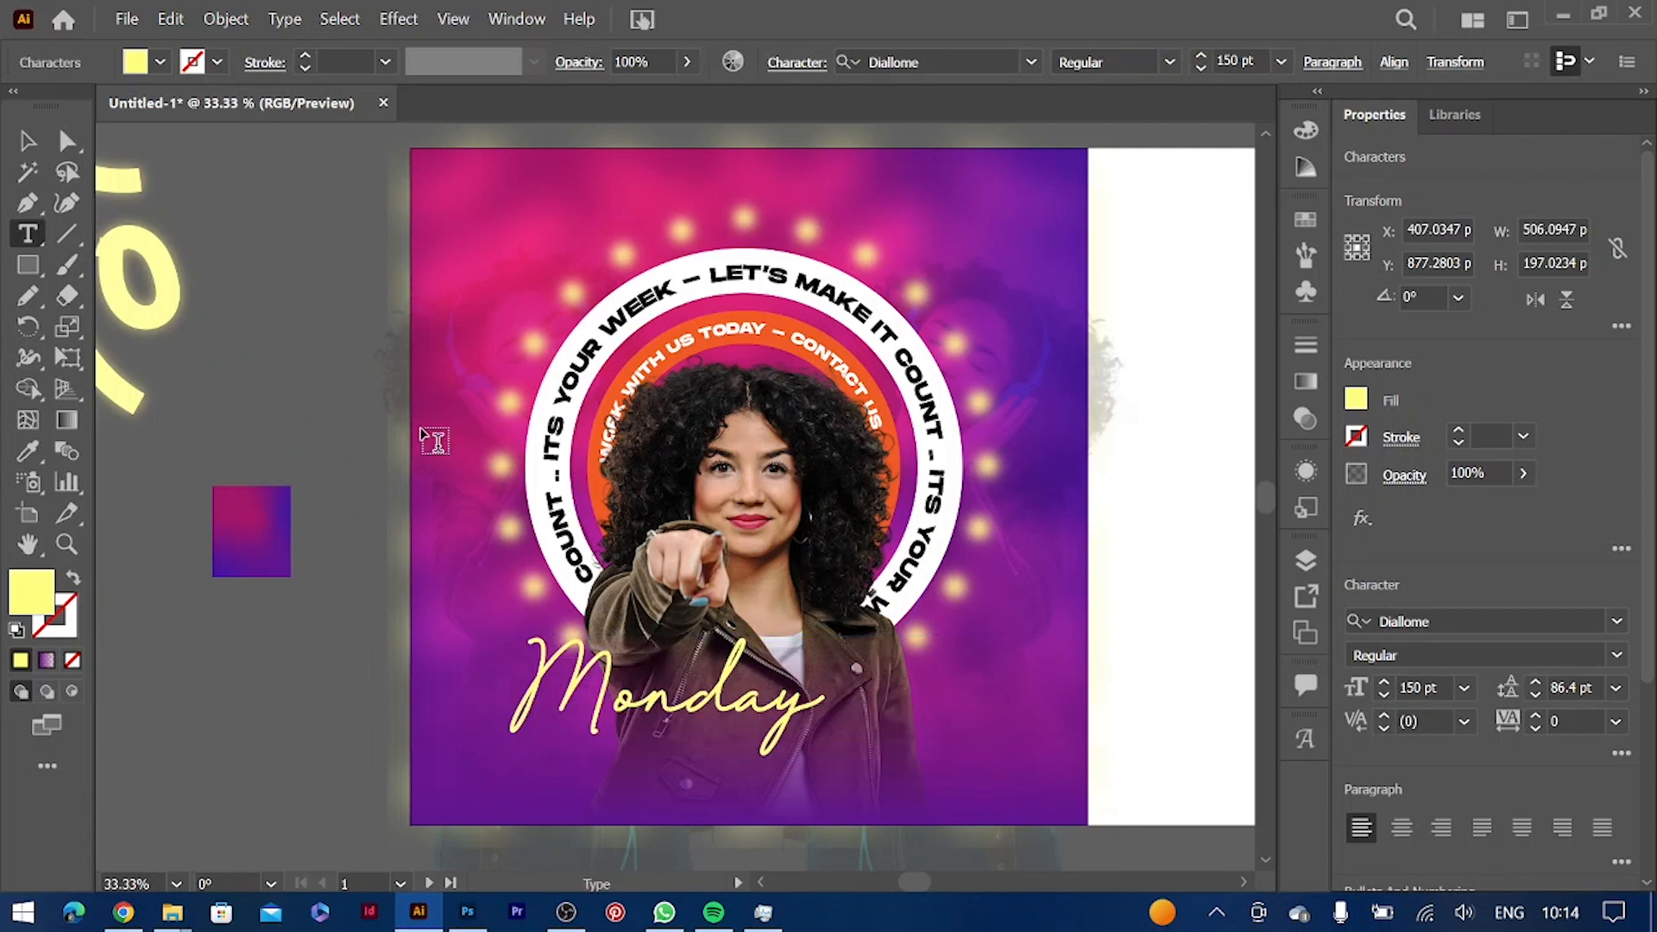
pyautogui.press('Escape')
# Place a copy of the "Monday" text above the original and replace its wording with "It's"
pyautogui.moveTo(804, 732); pyautogui.dragTo(844, 591)
pyautogui.press('t')
pyautogui.doubleClick(855, 596)
pyautogui.write("It's")
pyautogui.hotkey('shift', 'Home')
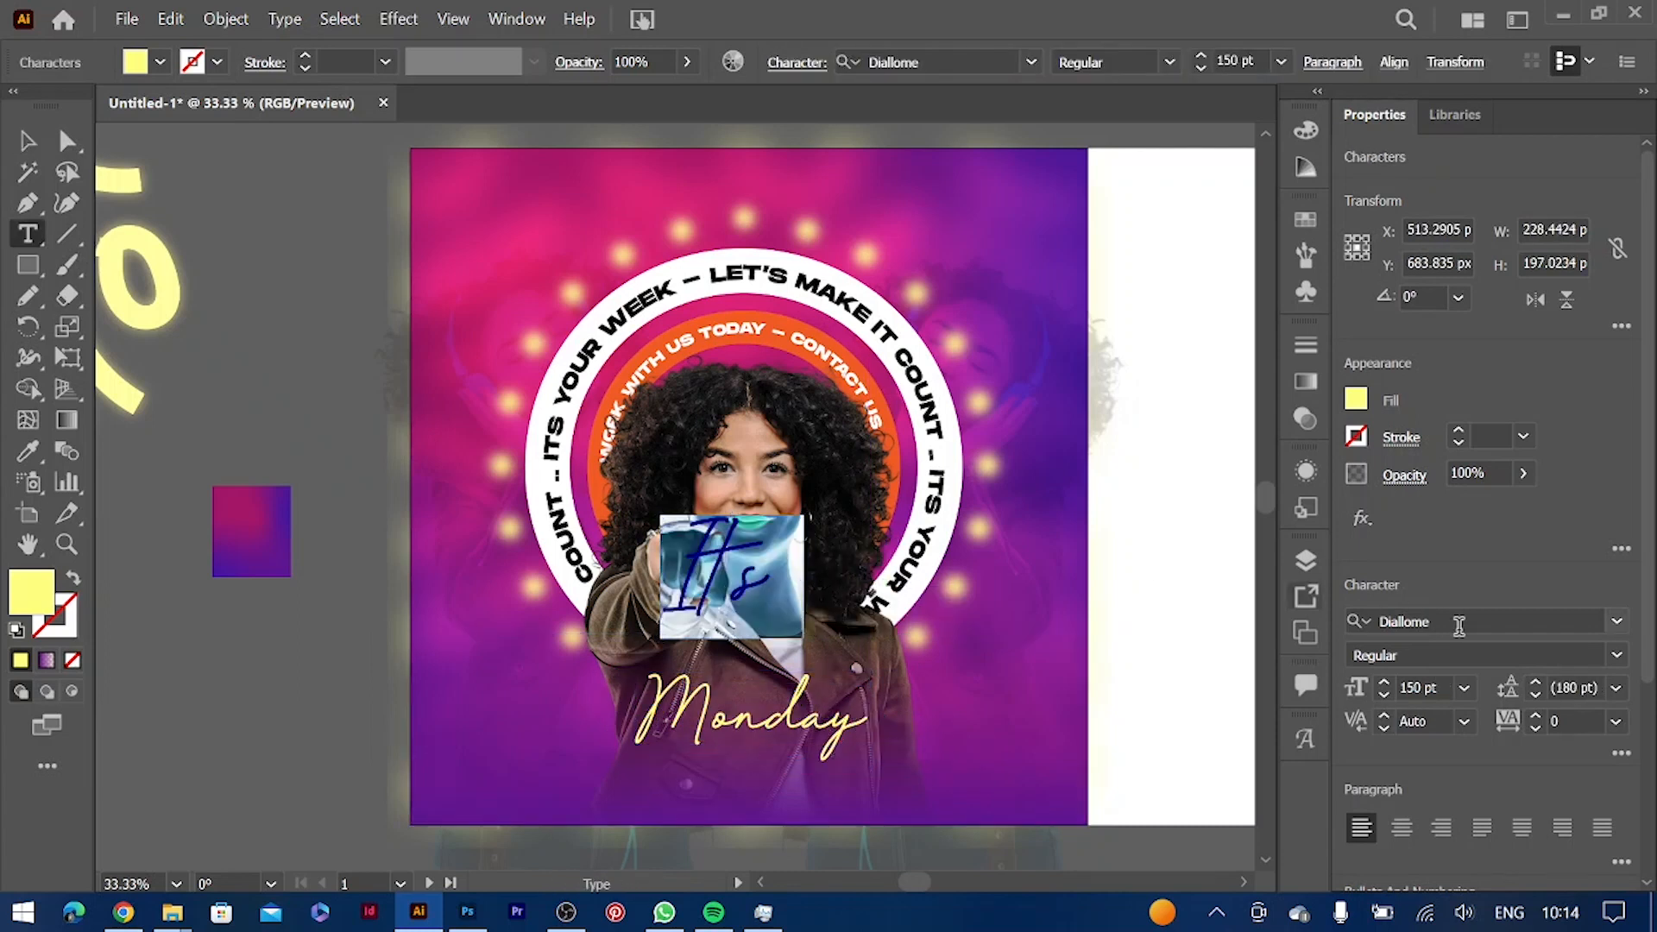
# Change "It's" to Monument Extended, scale it down to about 45 pt and position it just above "Monday"
pyautogui.click(1461, 622)
pyautogui.write('mon')
pyautogui.click(1419, 748)
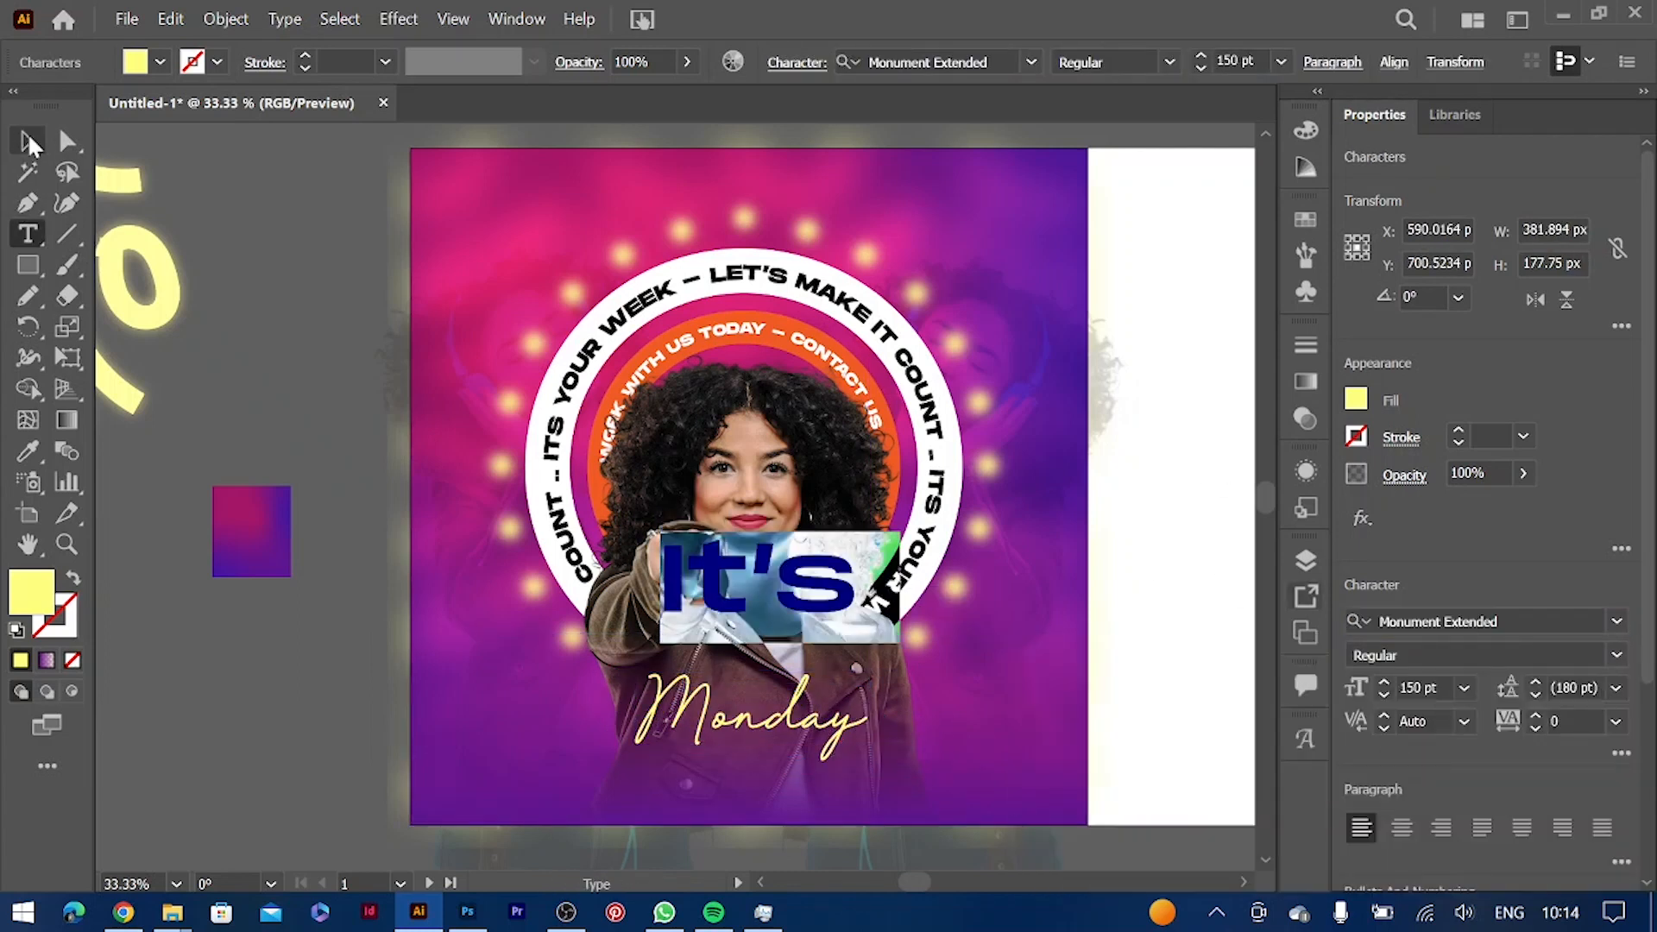
pyautogui.press('Escape')
pyautogui.moveTo(660, 533); pyautogui.dragTo(787, 690)
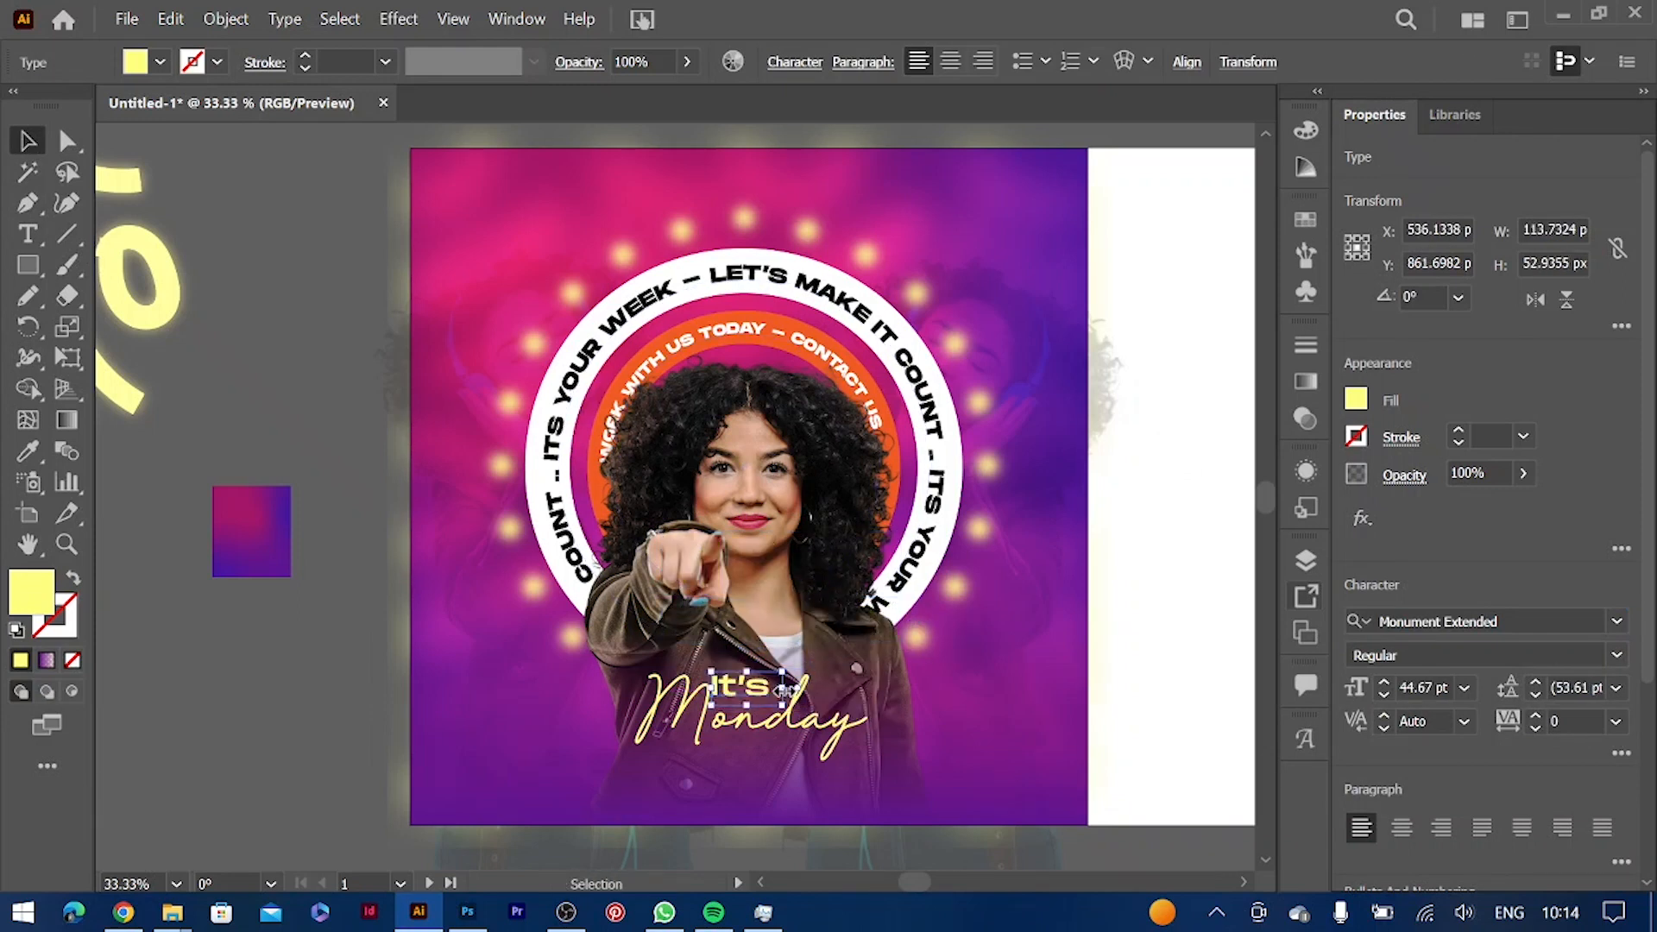
# Apply an Outer Glow to both "It's" and "Monday" with Screen mode, 80% opacity and 10 px blur, and deselect them
pyautogui.keyDown('shift'); pyautogui.click(794, 693); pyautogui.keyUp('shift')
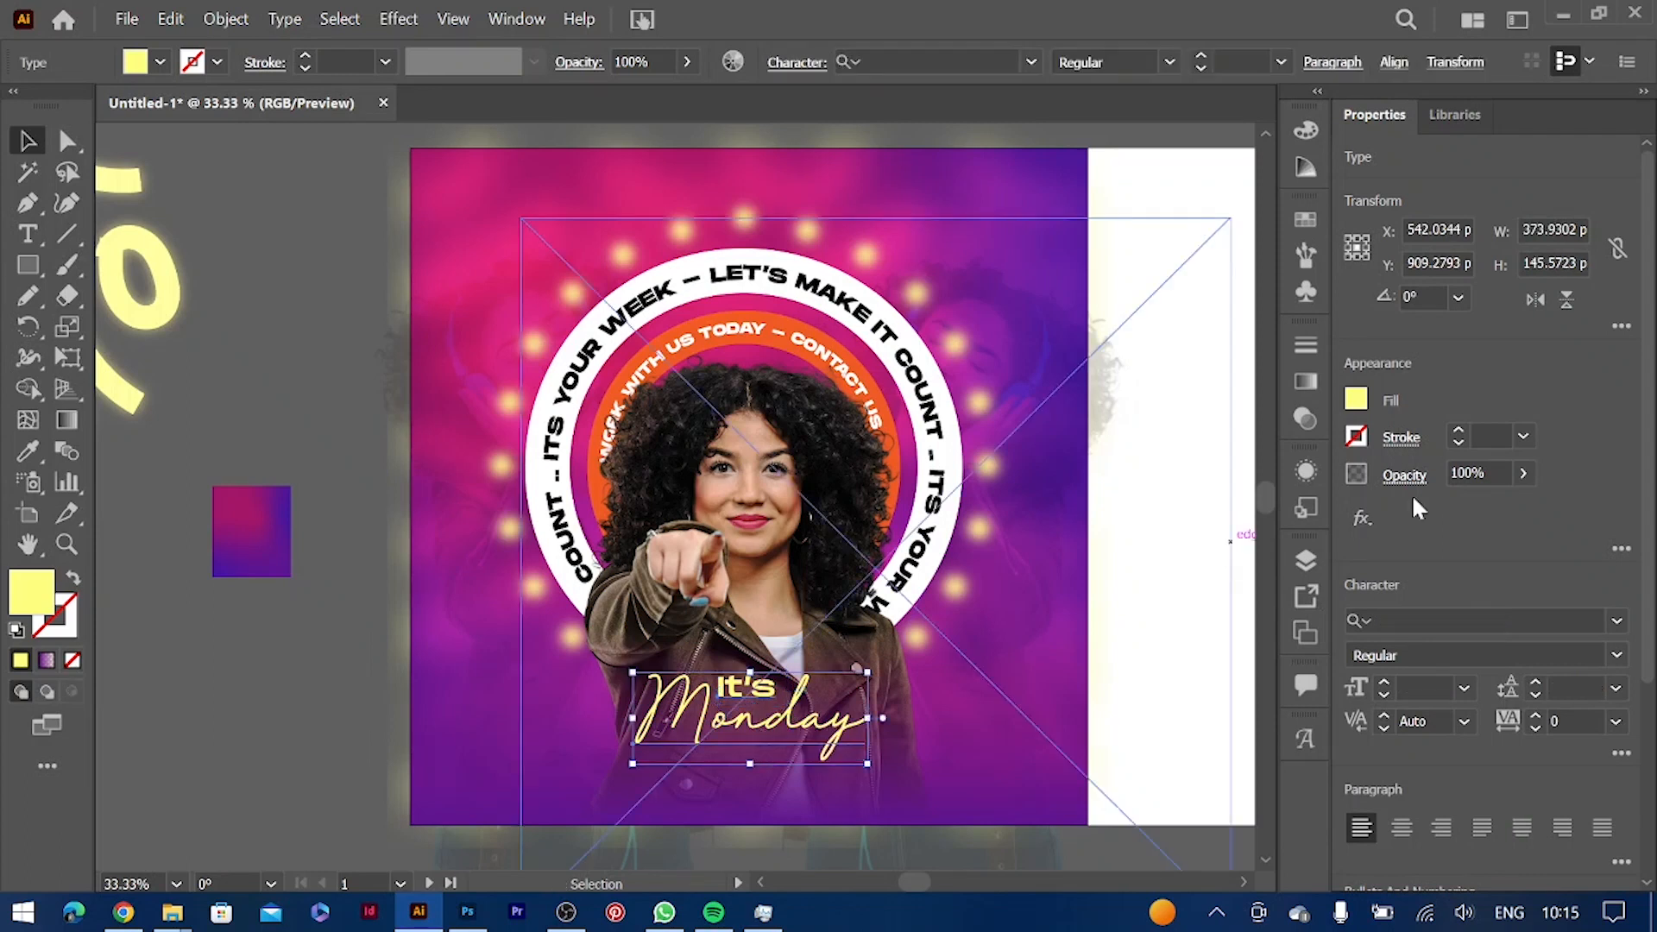
pyautogui.click(1358, 517)
pyautogui.moveTo(1434, 528)
pyautogui.click(1240, 604)
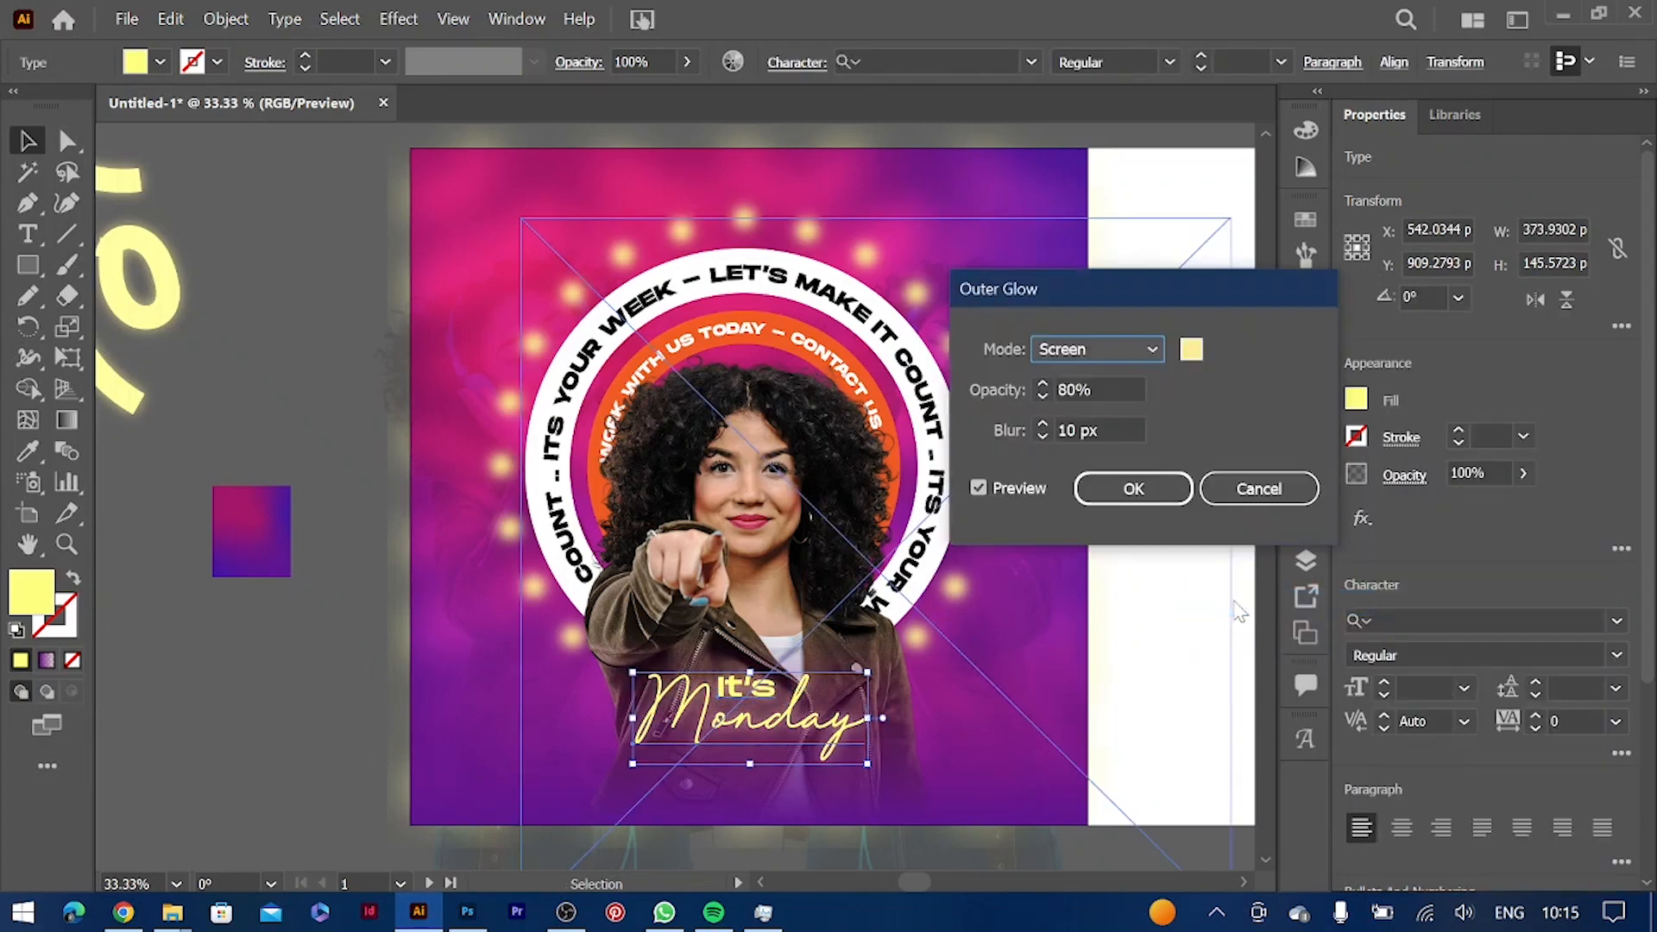
pyautogui.click(1139, 484)
pyautogui.click(1134, 179)
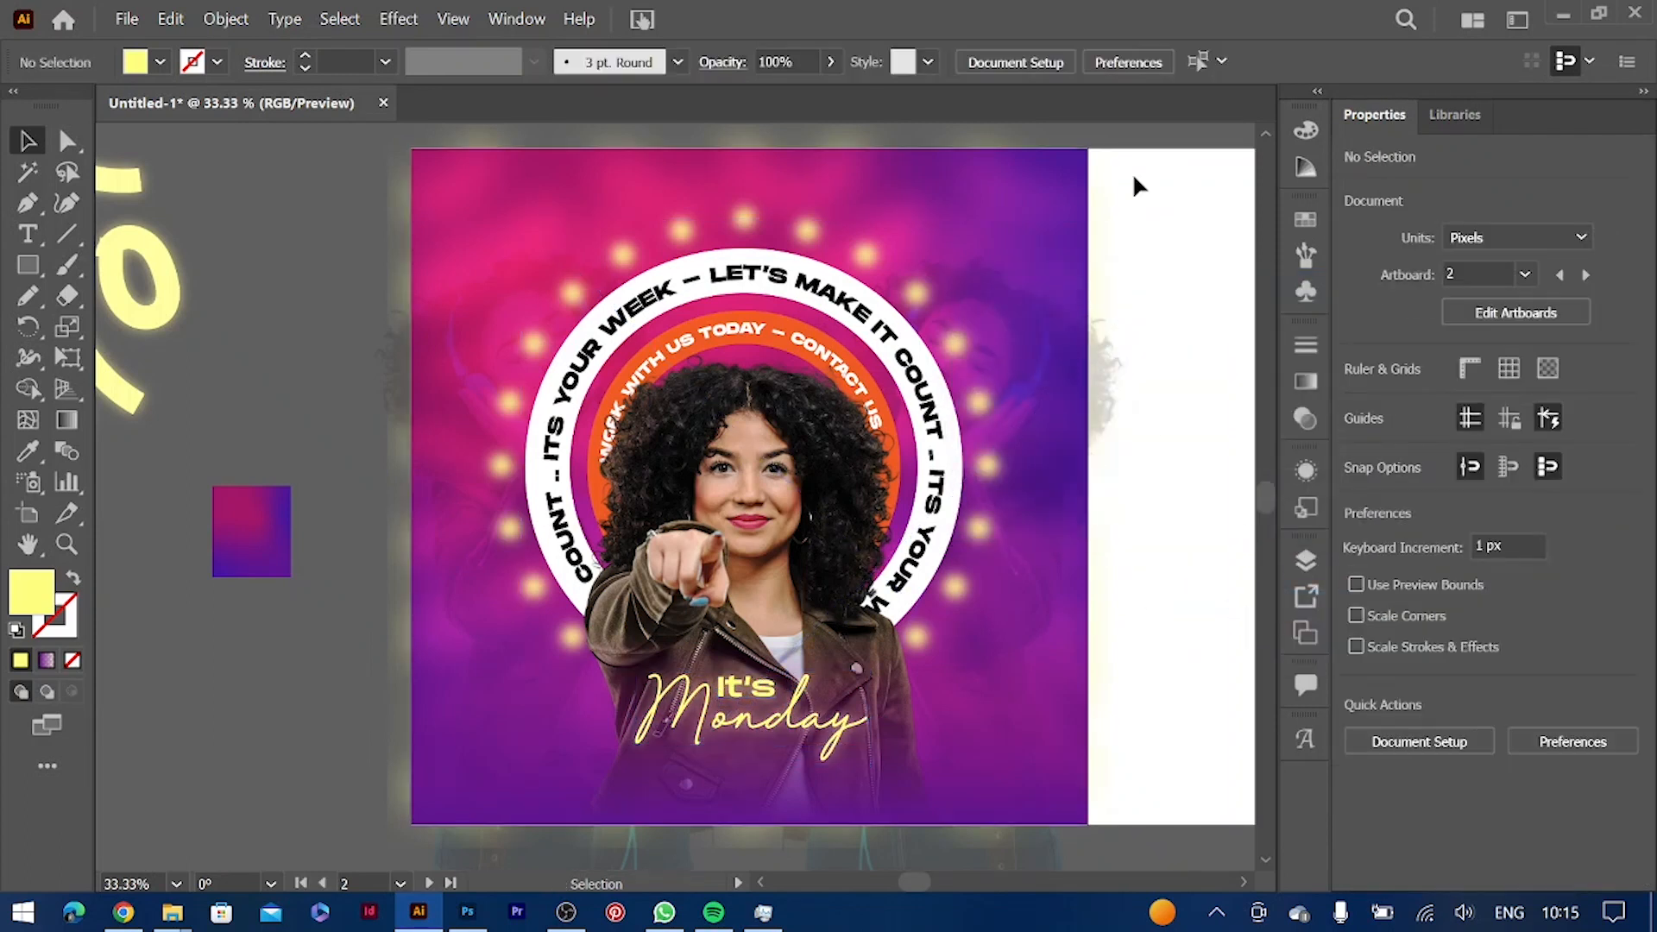